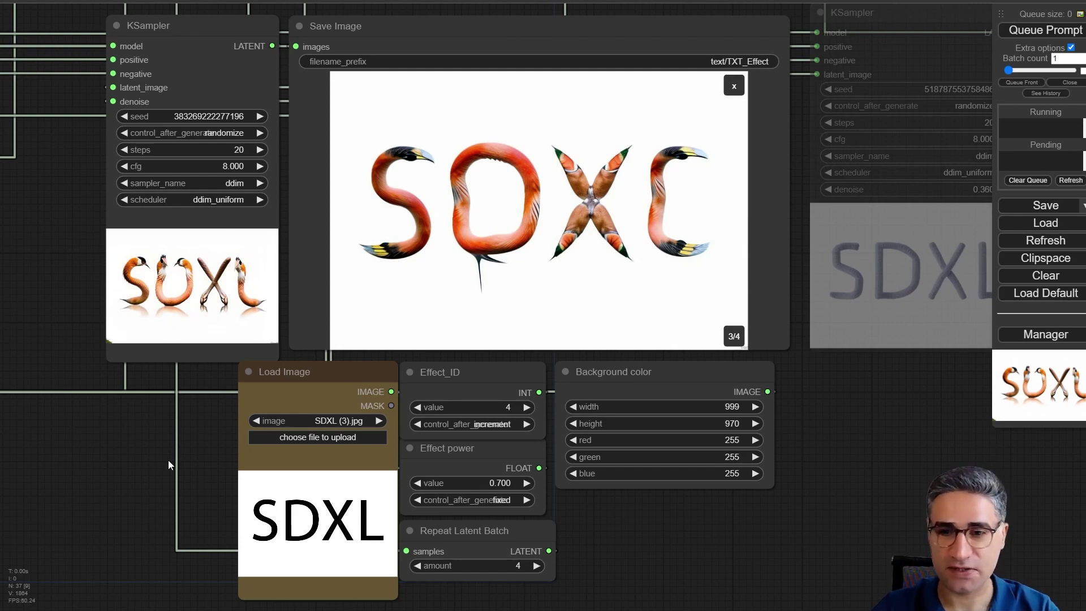
Step: Examine the Load Image node holding the SDXL text and the effect, batch and background settings beside it
scroll(168, 459, "up", 3)
left_click_drag(216, 503, 131, 382)
scroll(131, 382, "up", 3)
left_click_drag(131, 423, 128, 331)
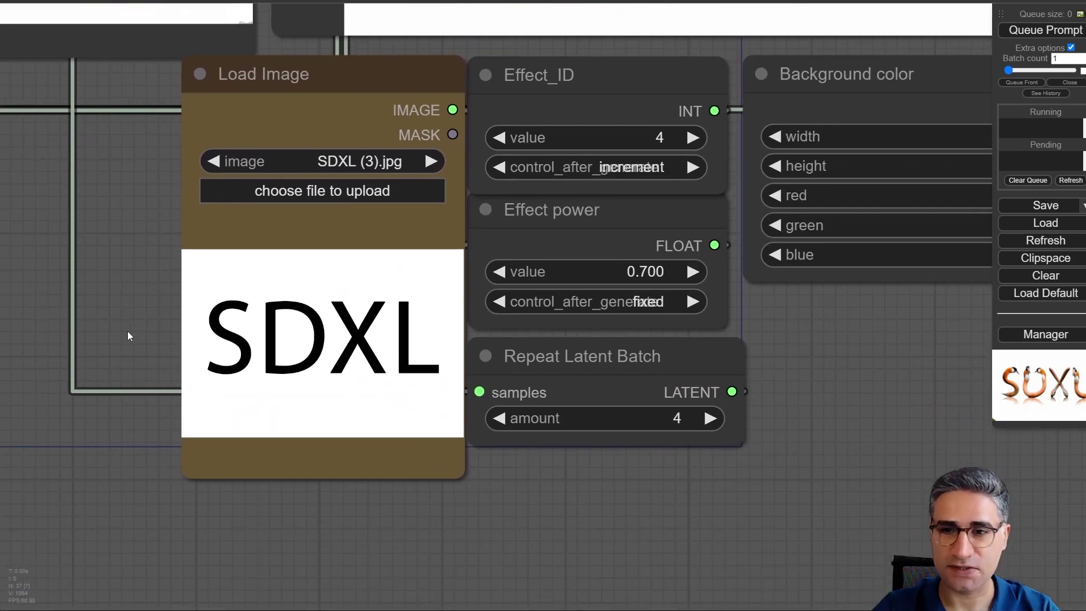
scroll(134, 321, "up", 4)
scroll(375, 311, "down", 8)
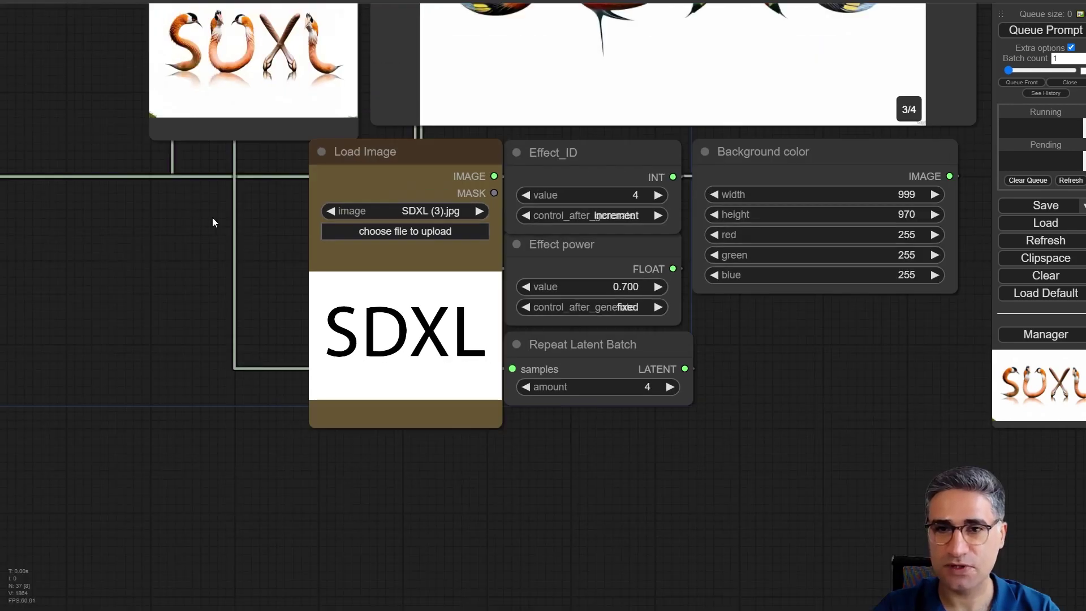
left_click_drag(213, 223, 127, 486)
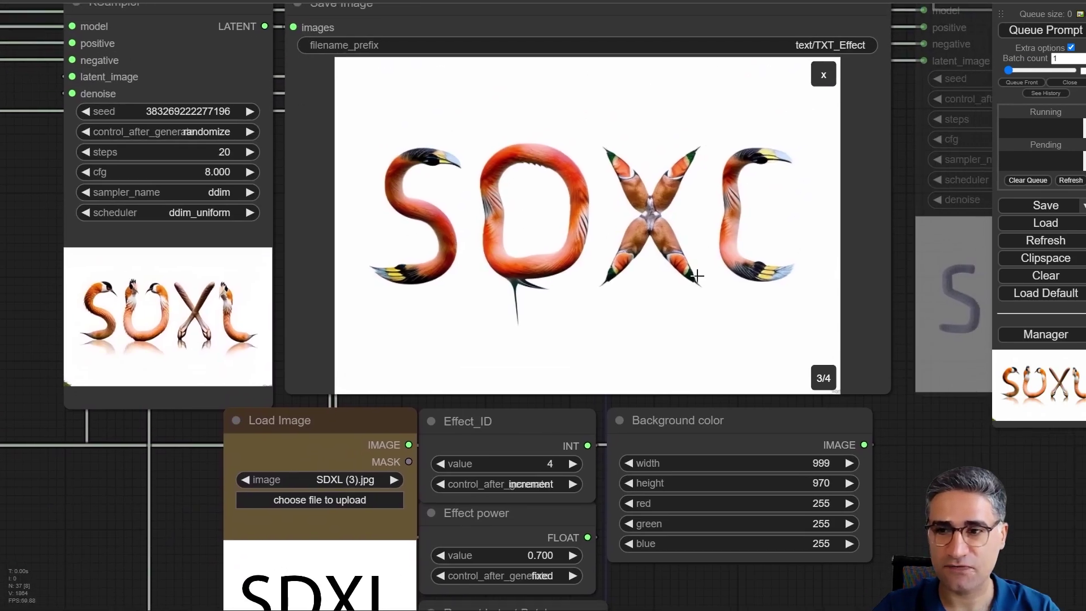
Step: Browse through the bird-styled SDXL images in the Save Image node and inspect them up close
left_click(694, 275)
key("Right")
left_click(517, 254)
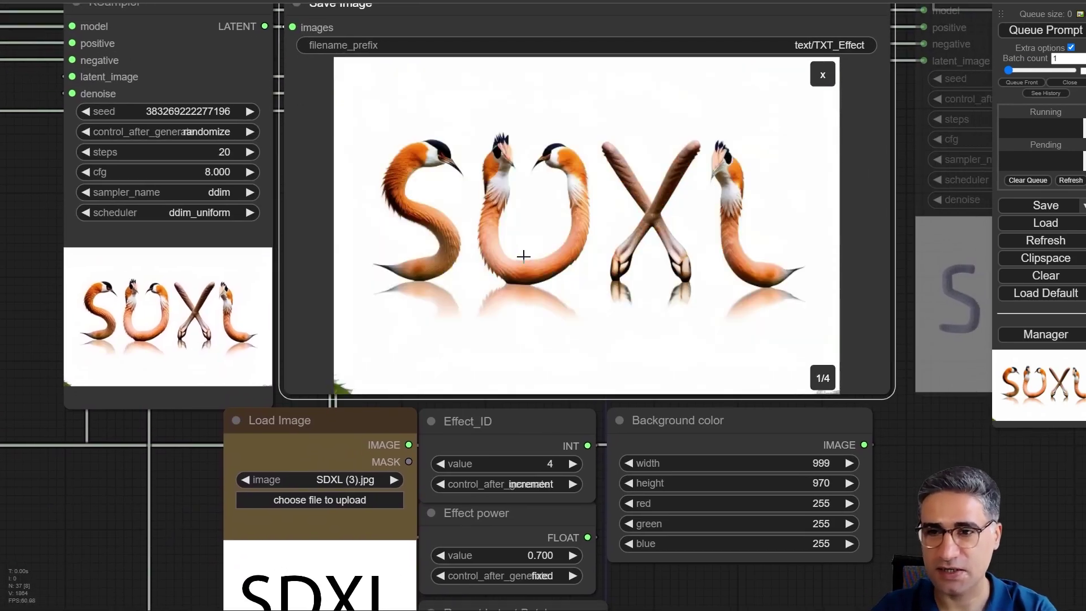
scroll(616, 204, "up", 4)
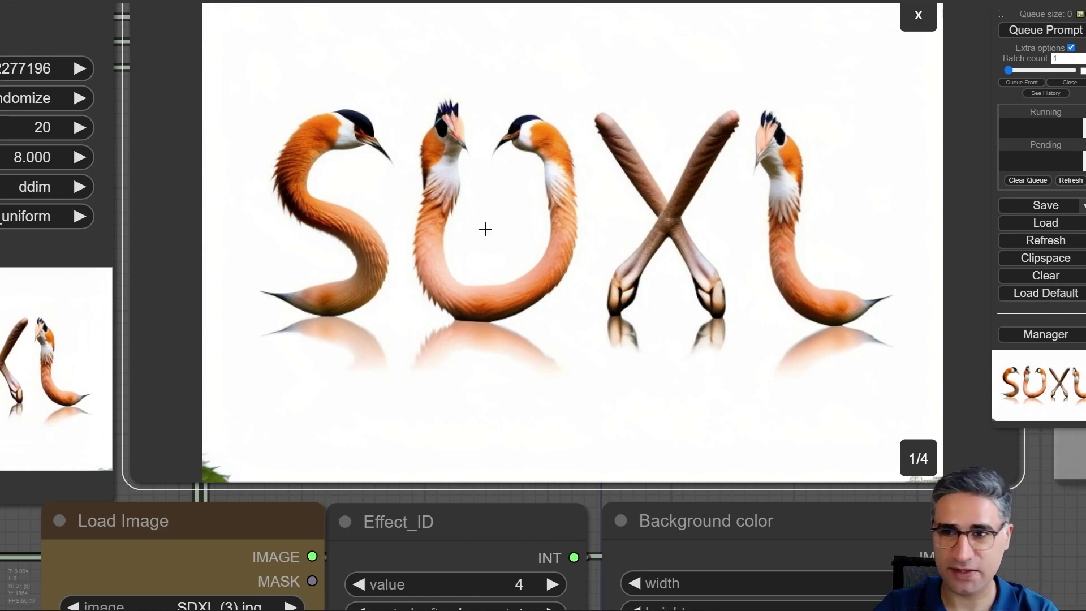
scroll(655, 249, "down", 3)
scroll(655, 249, "down", 2)
key("Right")
key("Right")
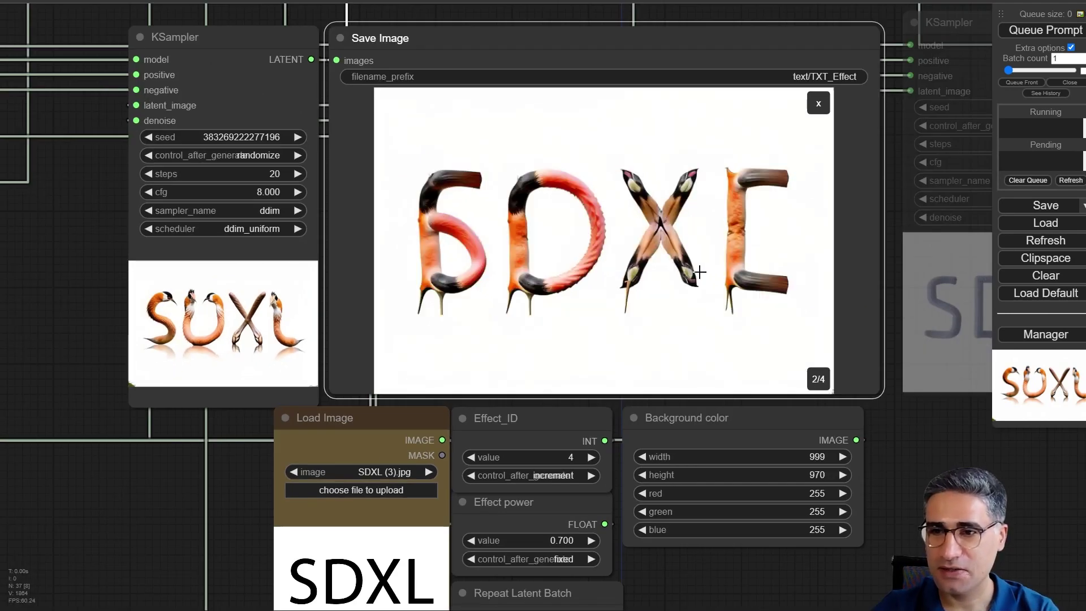
left_click_drag(898, 458, 838, 367)
scroll(845, 403, "down", 3)
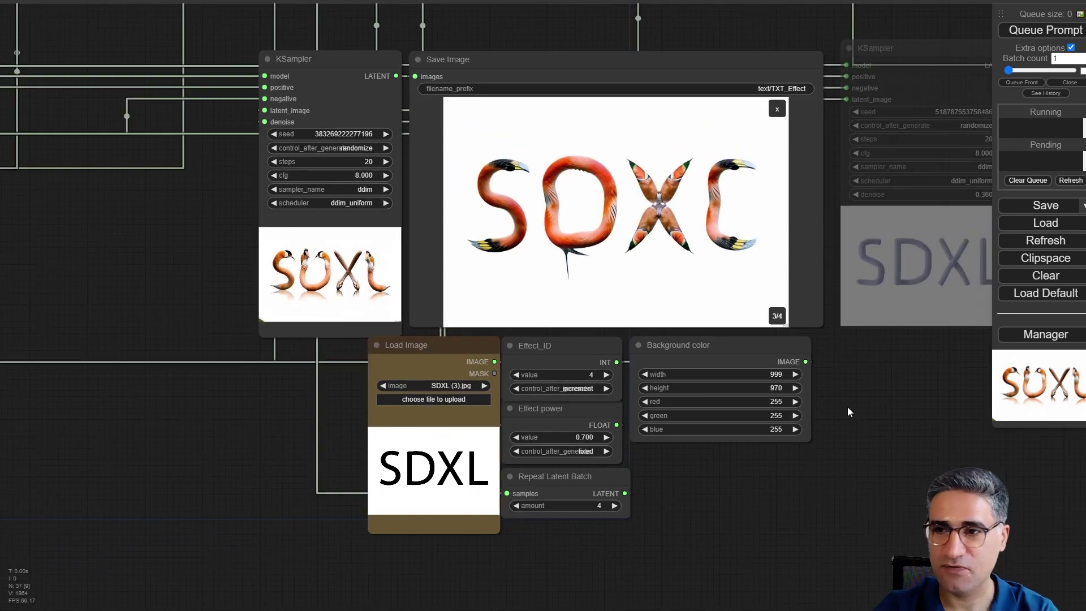
Step: Set the Effect_ID value to 0
left_click_drag(826, 411, 730, 404)
scroll(603, 468, "up", 3)
scroll(572, 473, "up", 3)
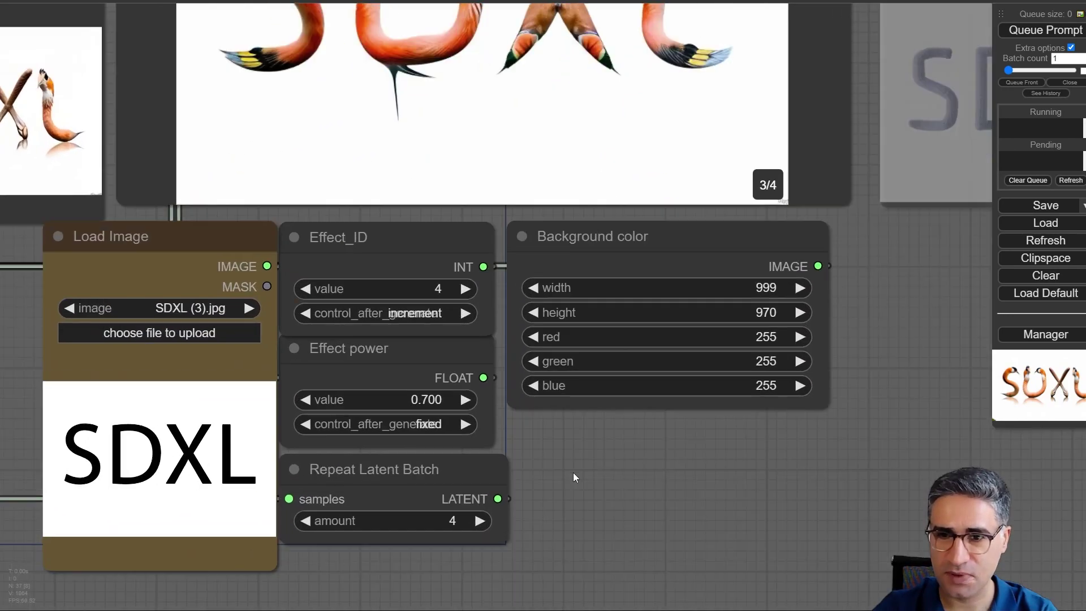
left_click(334, 241)
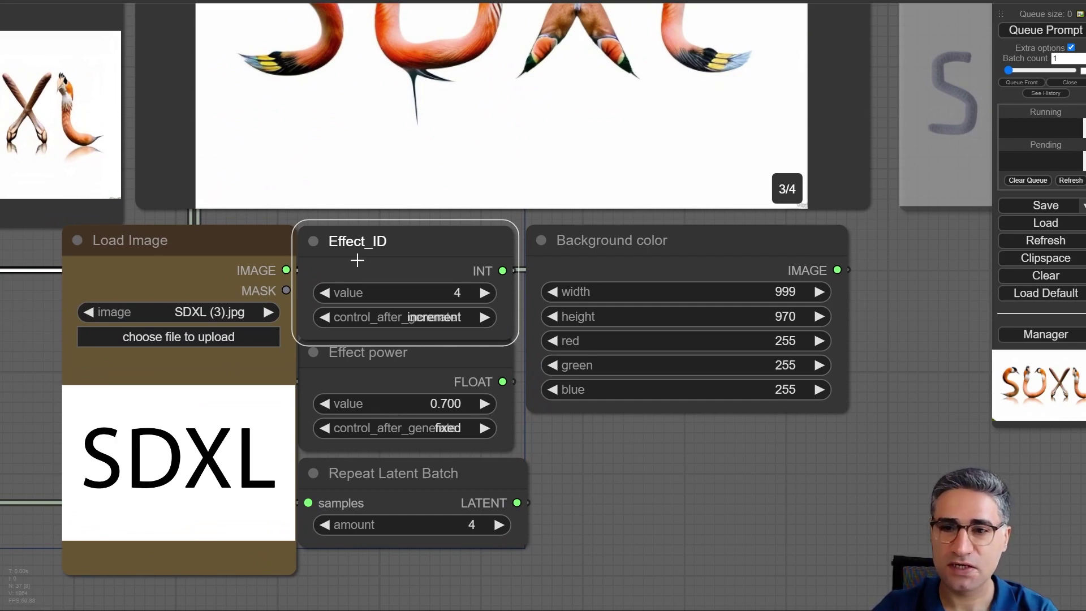
left_click(325, 292)
left_click(325, 293)
left_click(325, 292)
left_click(326, 292)
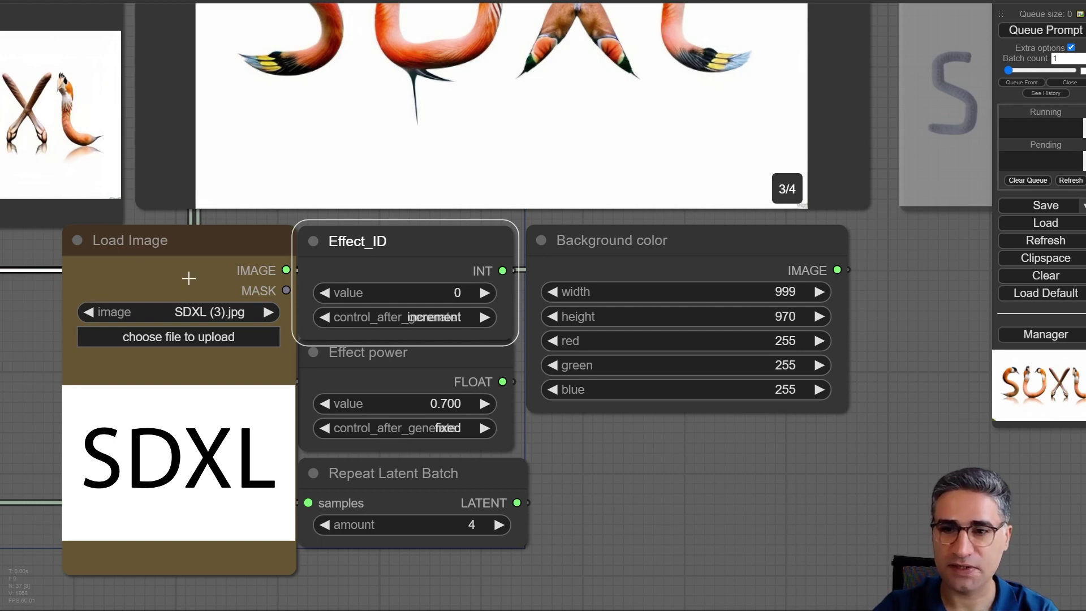
Step: Queue the prompt, and hold Effect_ID at 0 by setting its control_after_generate to fixed
scroll(312, 277, "down", 3)
left_click(389, 332)
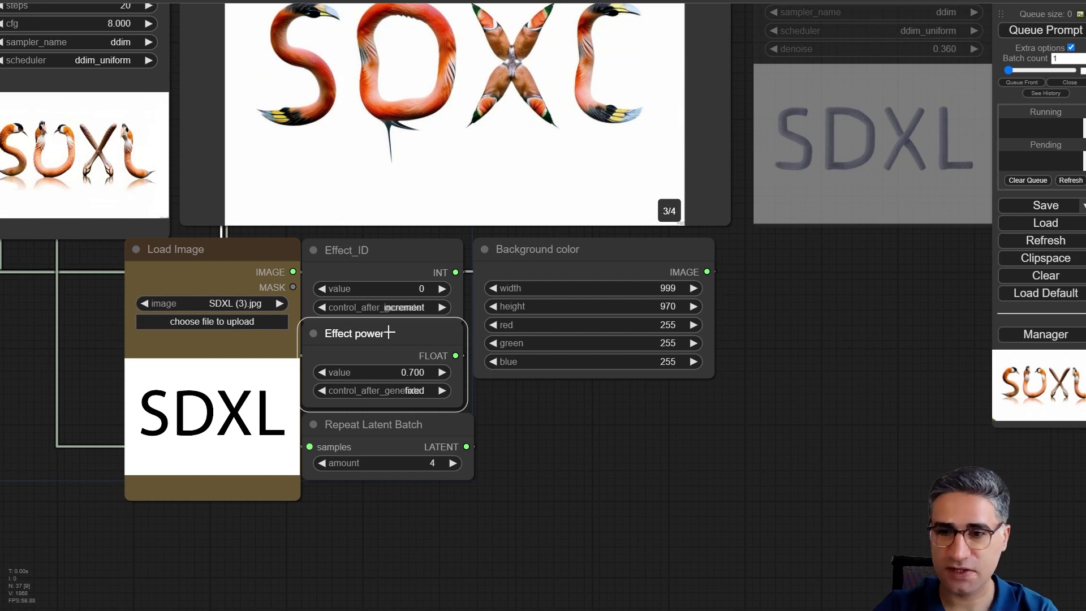
scroll(356, 329, "up", 2)
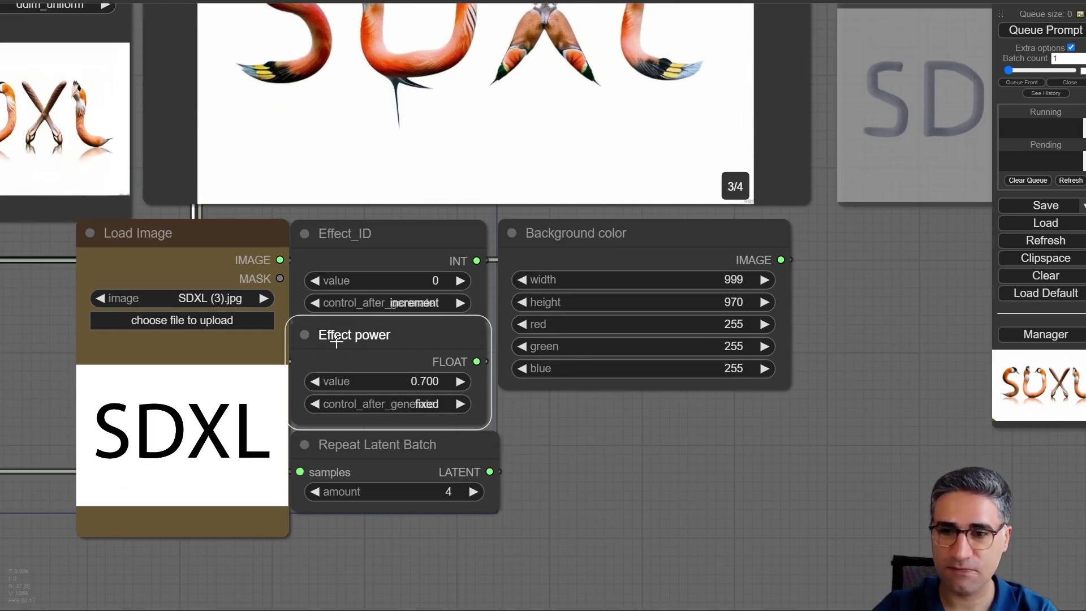
scroll(561, 398, "down", 2)
left_click_drag(561, 398, 589, 433)
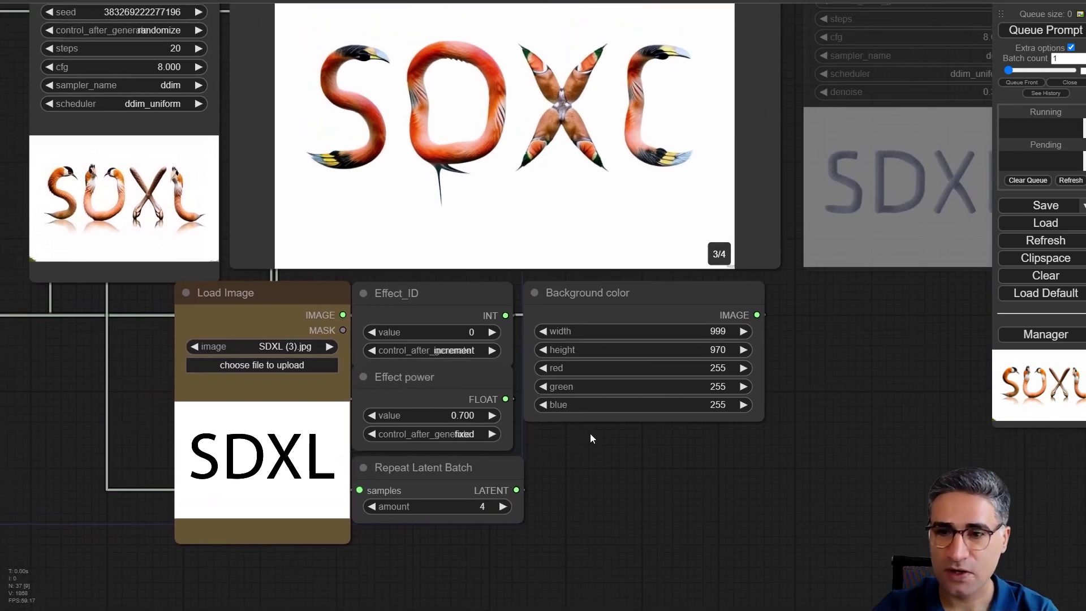
left_click(1037, 35)
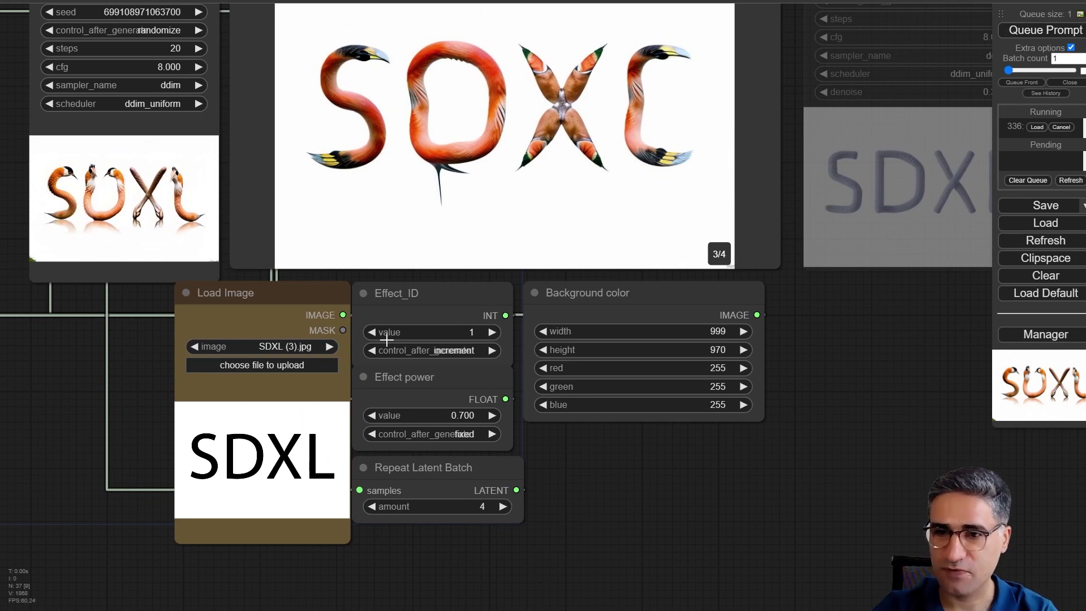
left_click(434, 351)
left_click(452, 340)
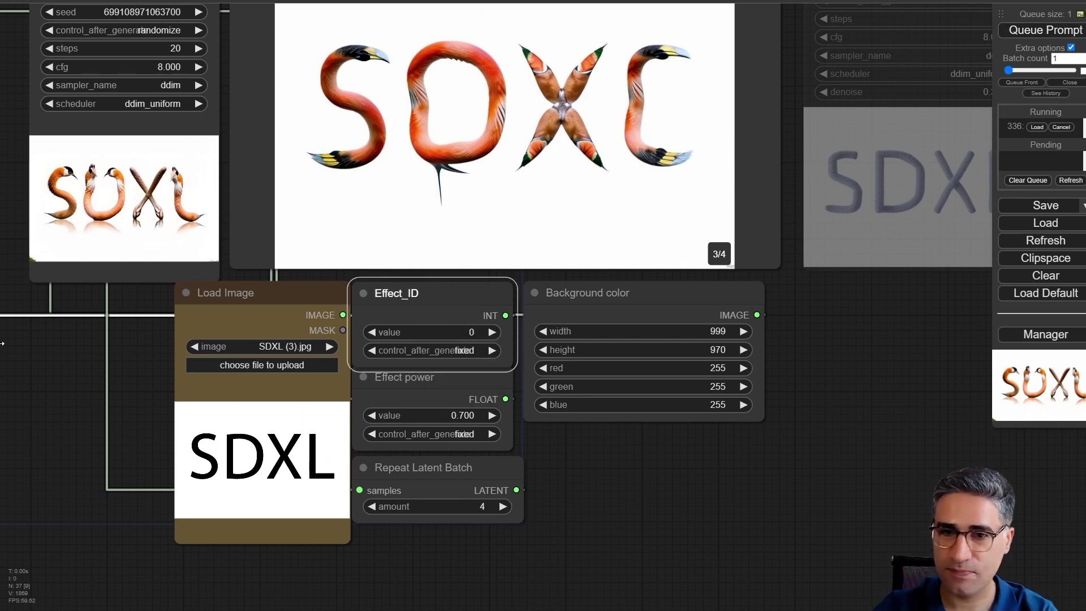
Step: Watch the sampling preview in the KSampler node while the batch generates
left_click_drag(83, 351, 172, 443)
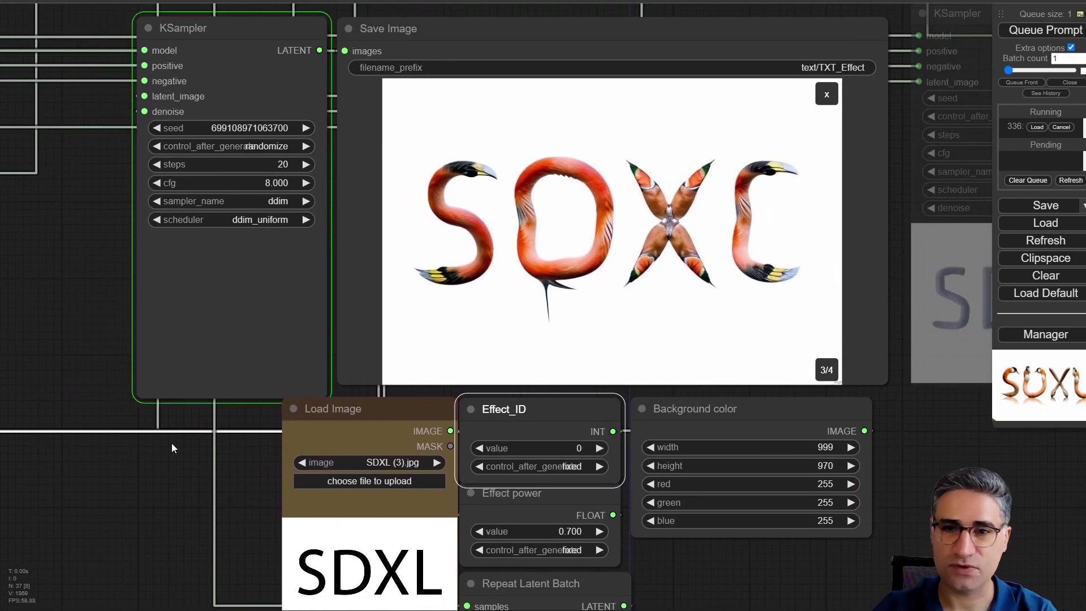
scroll(186, 321, "up", 5)
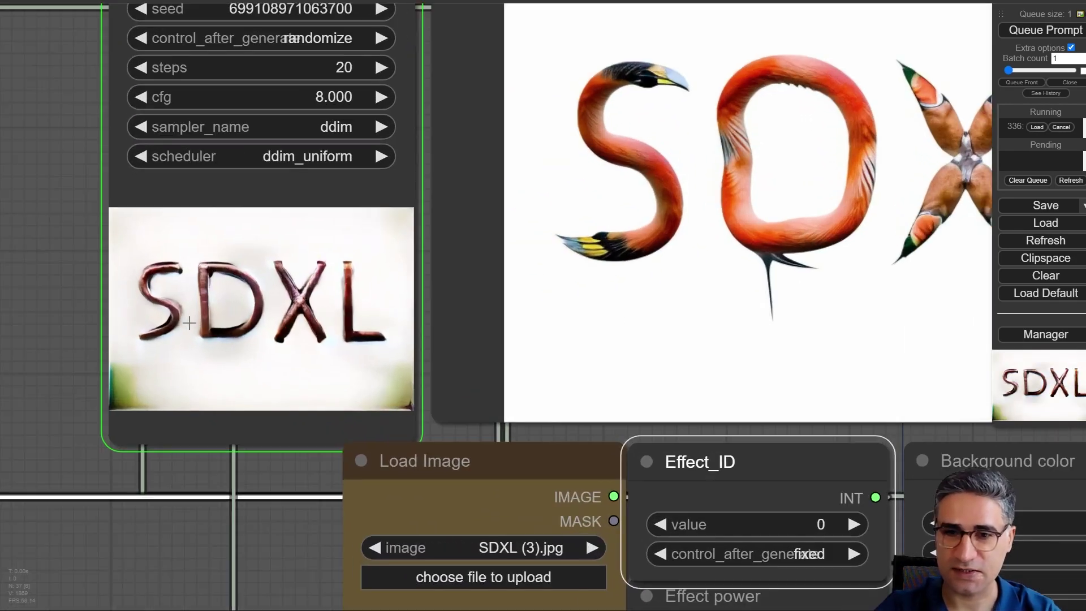
scroll(239, 366, "up", 2)
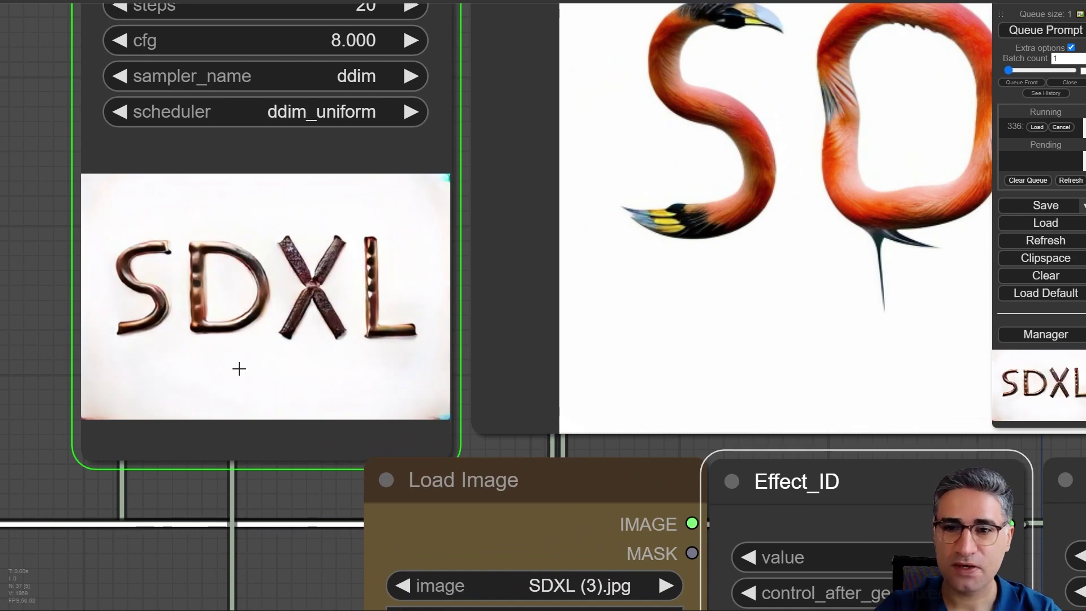
scroll(238, 370, "down", 2)
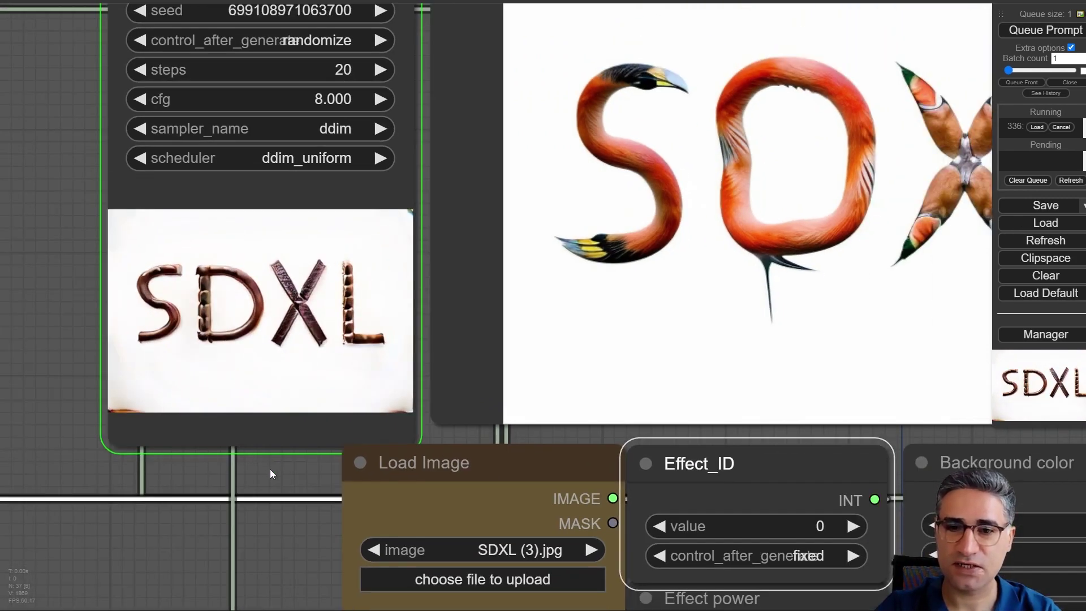
left_click_drag(269, 469, 210, 456)
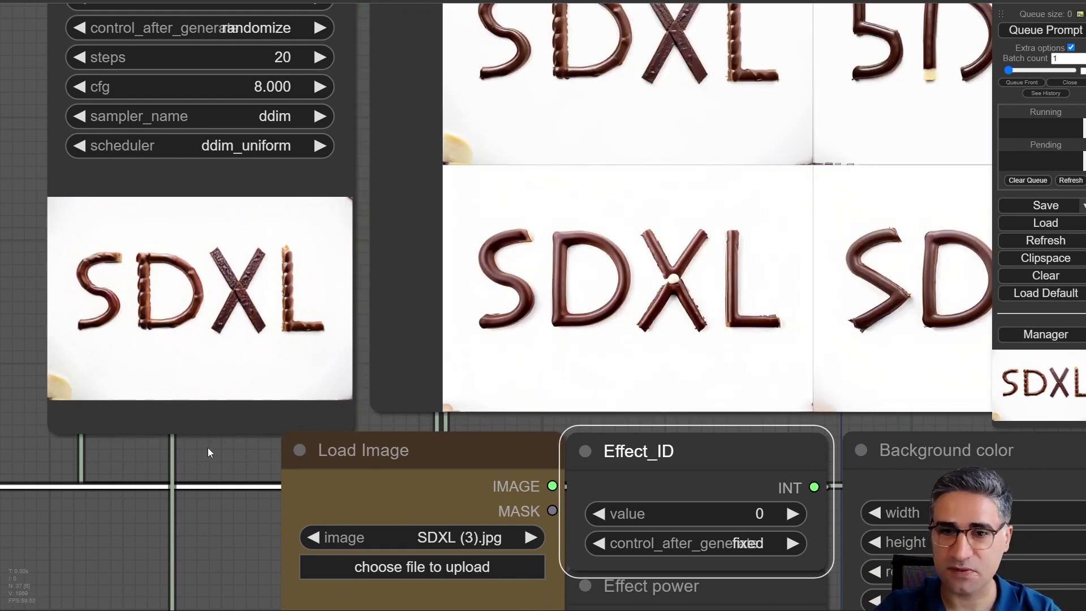
Step: Inspect the grid of chocolate-styled SDXL results in the Save Image node and view each of the four images enlarged
left_click_drag(219, 468, 0, 544)
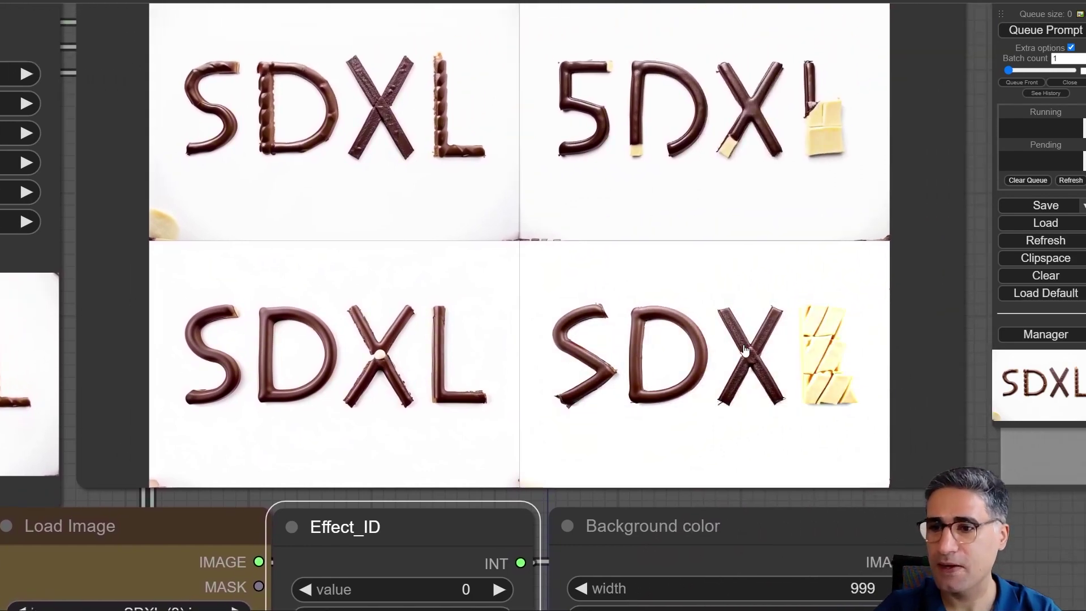
scroll(465, 265, "up", 4)
scroll(214, 212, "down", 3)
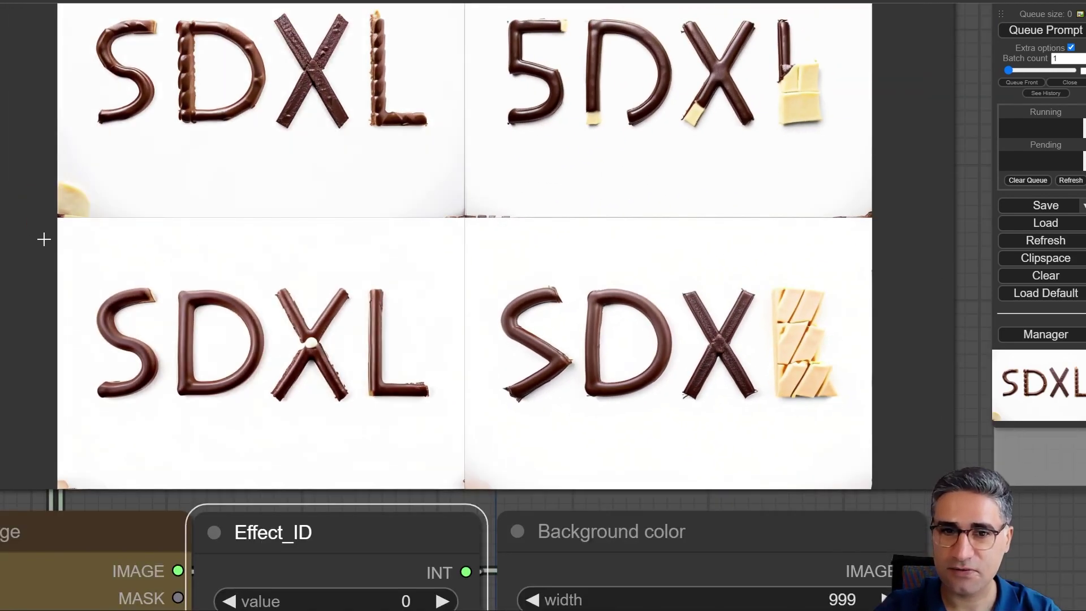
left_click_drag(1032, 550, 1078, 599)
scroll(340, 162, "up", 5)
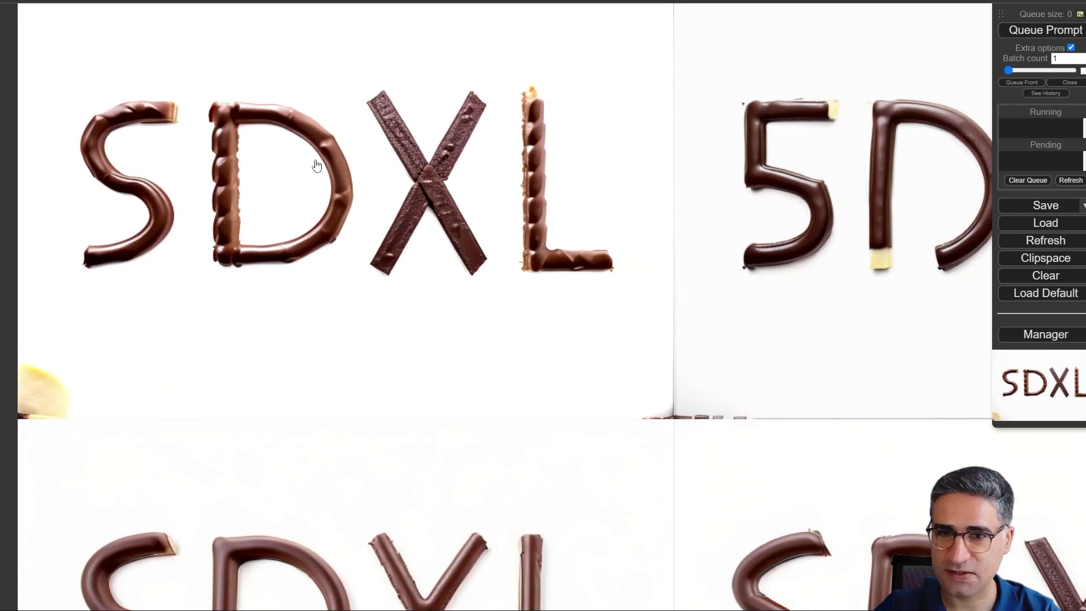
scroll(317, 165, "up", 2)
scroll(359, 266, "down", 5)
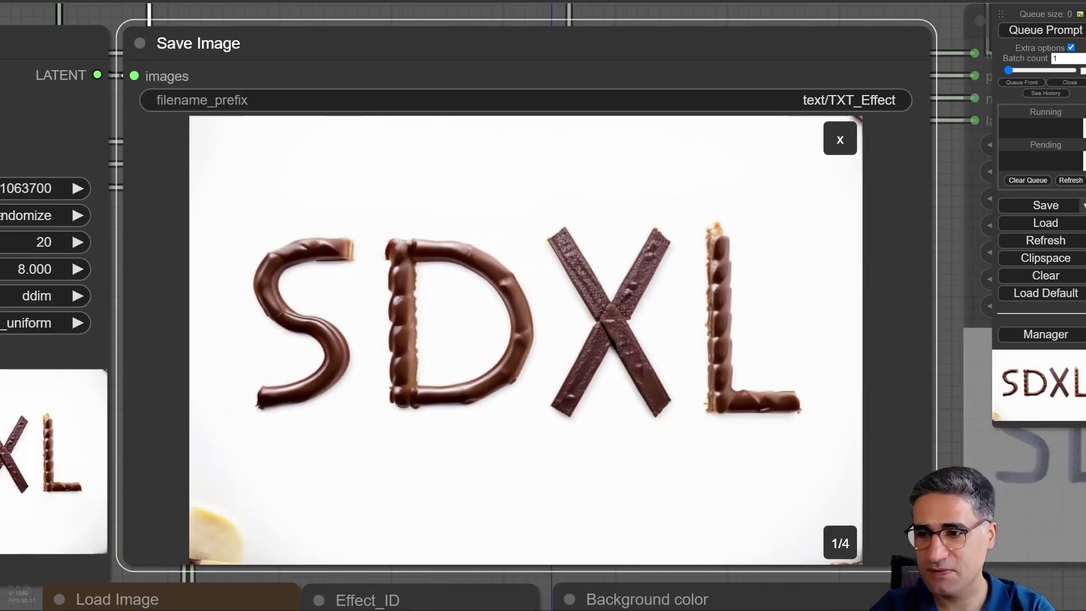
left_click_drag(555, 346, 487, 321)
scroll(483, 319, "up", 2)
key("Right")
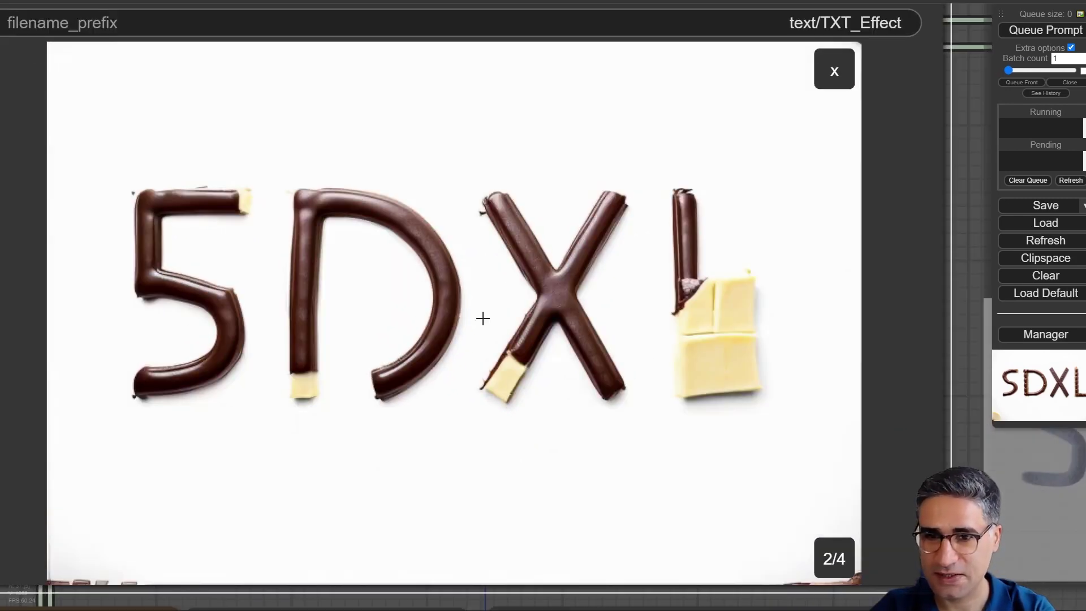
key("Right")
key("Right")
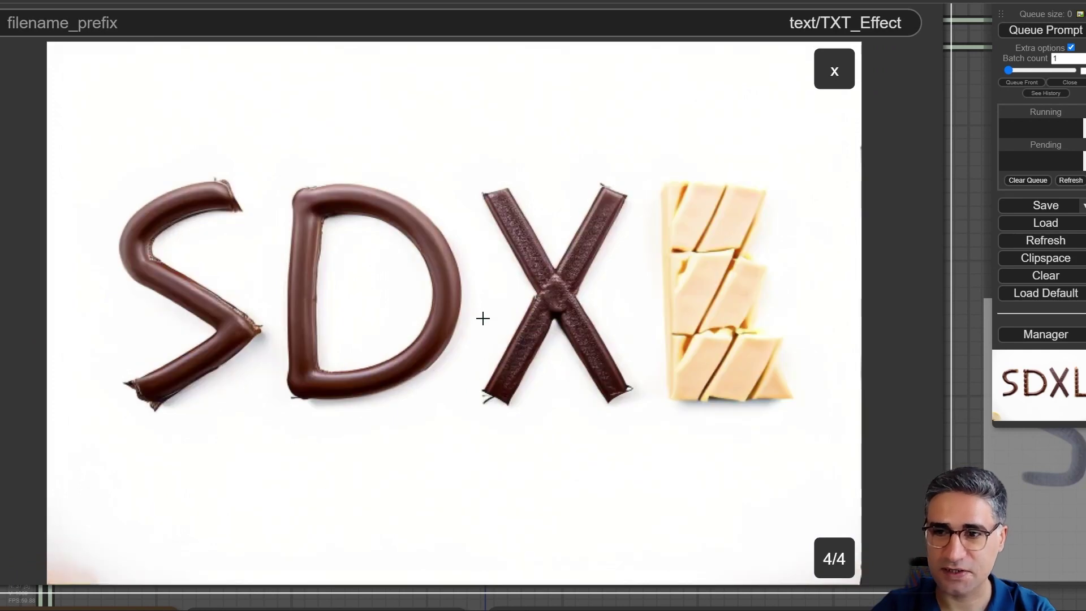
scroll(286, 258, "down", 3)
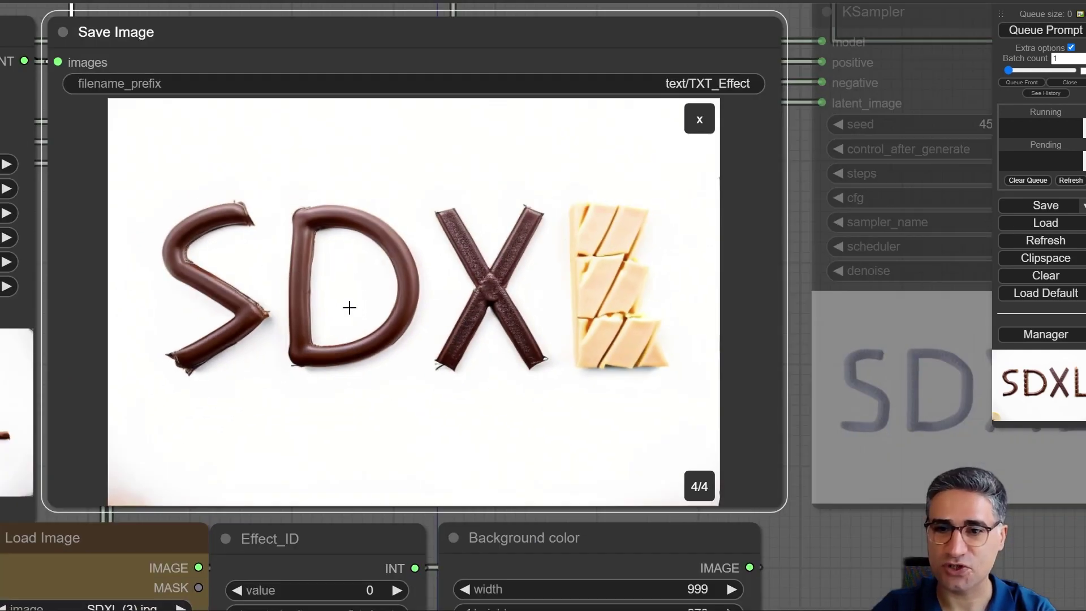
Step: Raise the Effect power value to 0.770 and queue the prompt again
left_click_drag(837, 582, 910, 276)
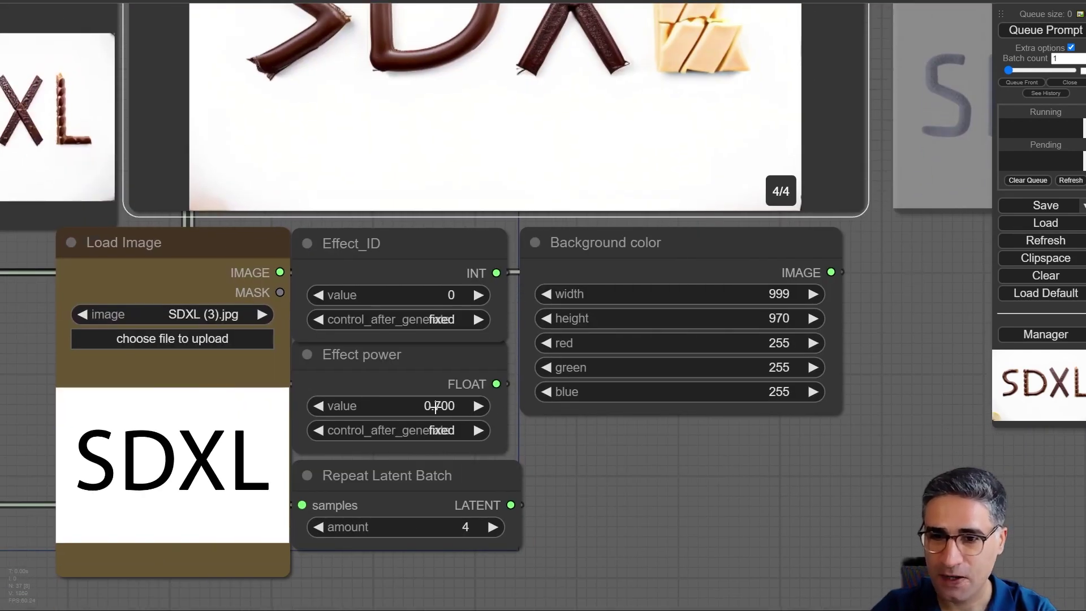
left_click_drag(634, 507, 616, 580)
scroll(541, 523, "down", 2)
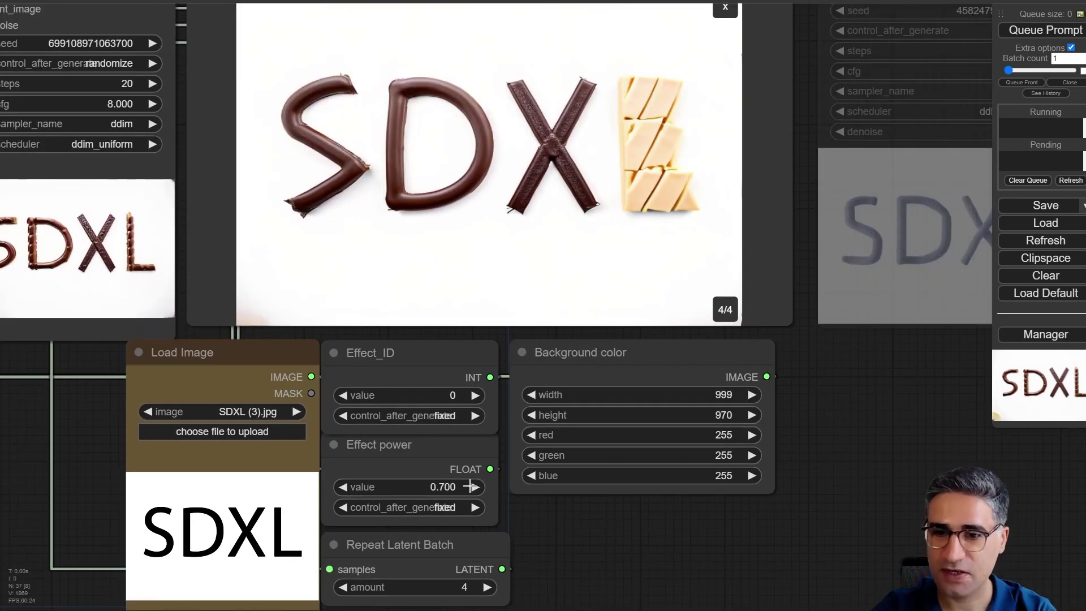
left_click(473, 486)
left_click(474, 486)
left_click(473, 486)
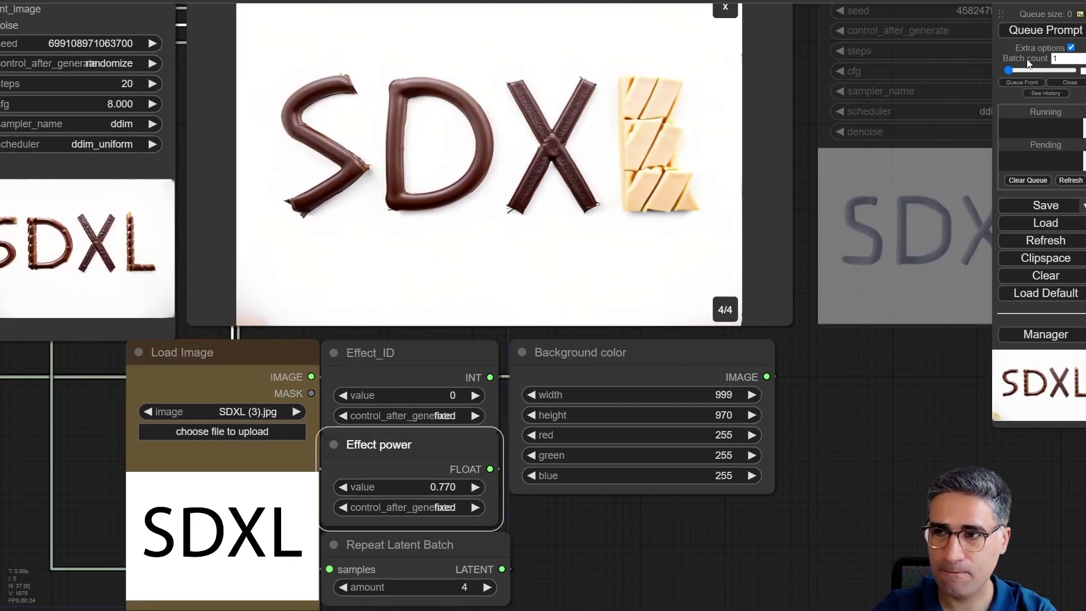
left_click(1052, 32)
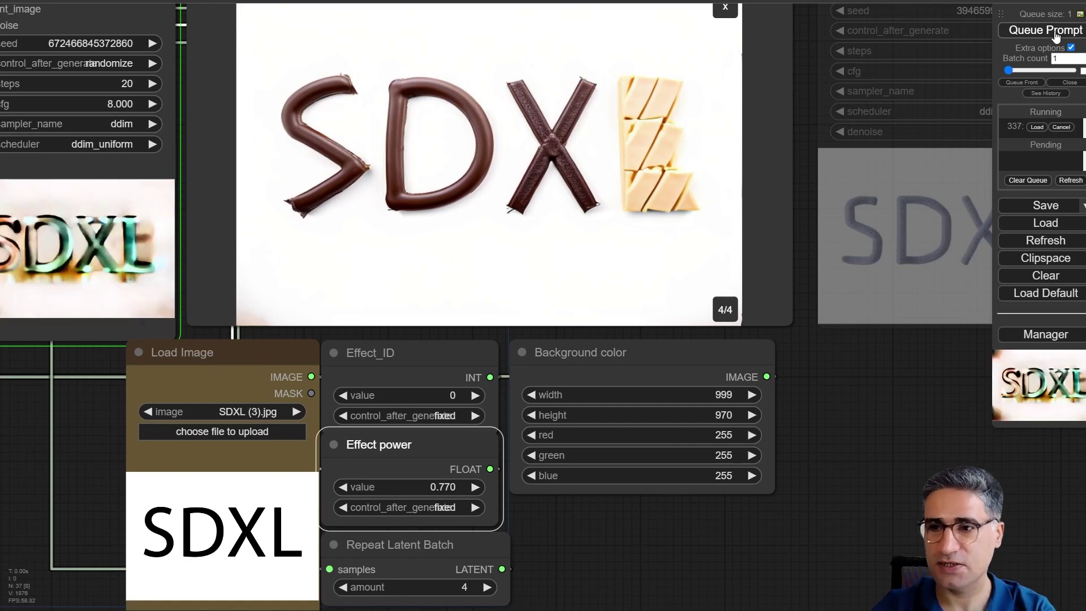
Step: Compare the KSampler preview of the stronger effect with the original SDXL text in the Load Image node
left_click_drag(114, 425, 230, 442)
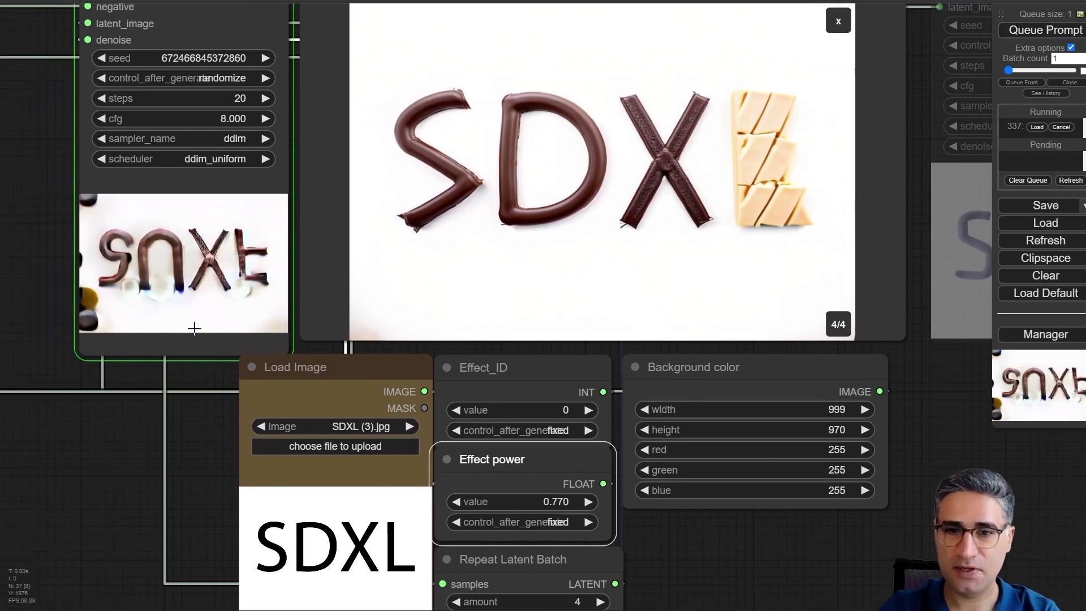
scroll(195, 325, "up", 3)
scroll(175, 298, "up", 3)
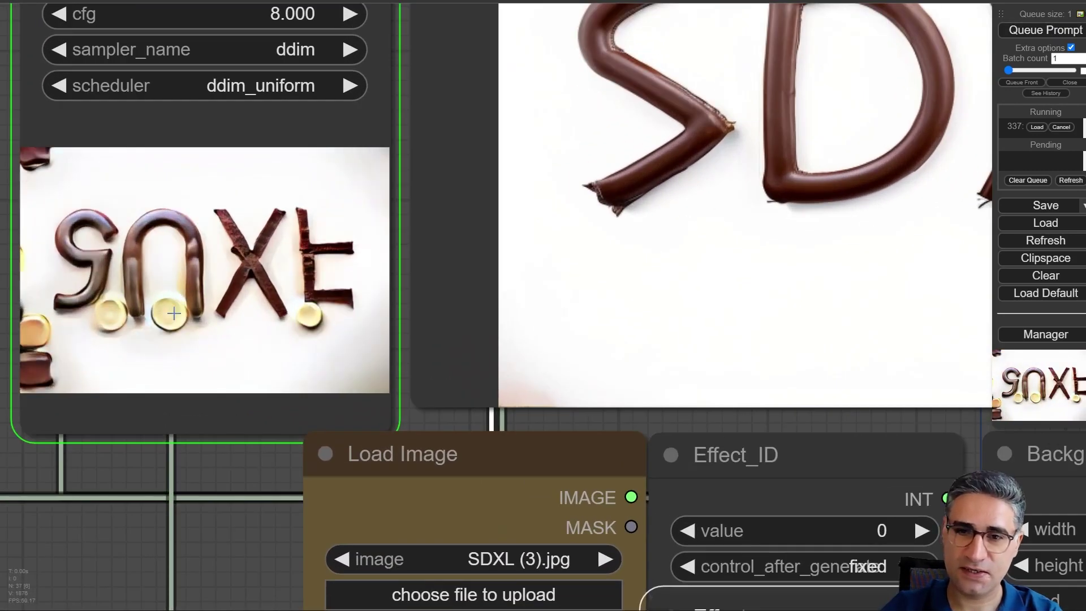
left_click_drag(214, 560, 192, 279)
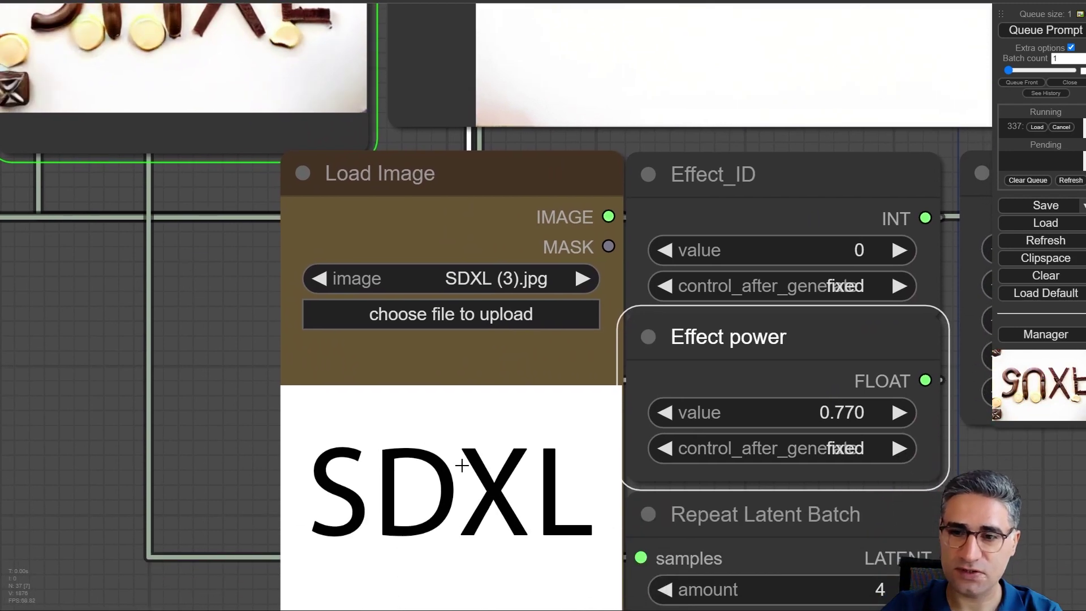
left_click_drag(220, 315, 235, 610)
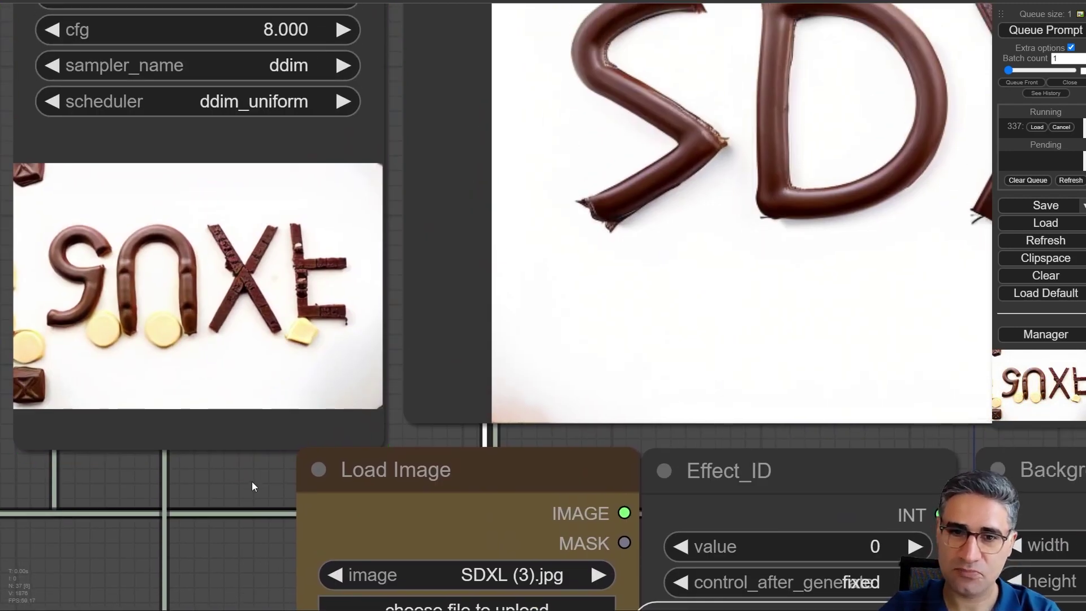
Step: Lower the Effect power value to 0.620 and queue the prompt again
left_click_drag(252, 481, 87, 526)
scroll(475, 411, "down", 3)
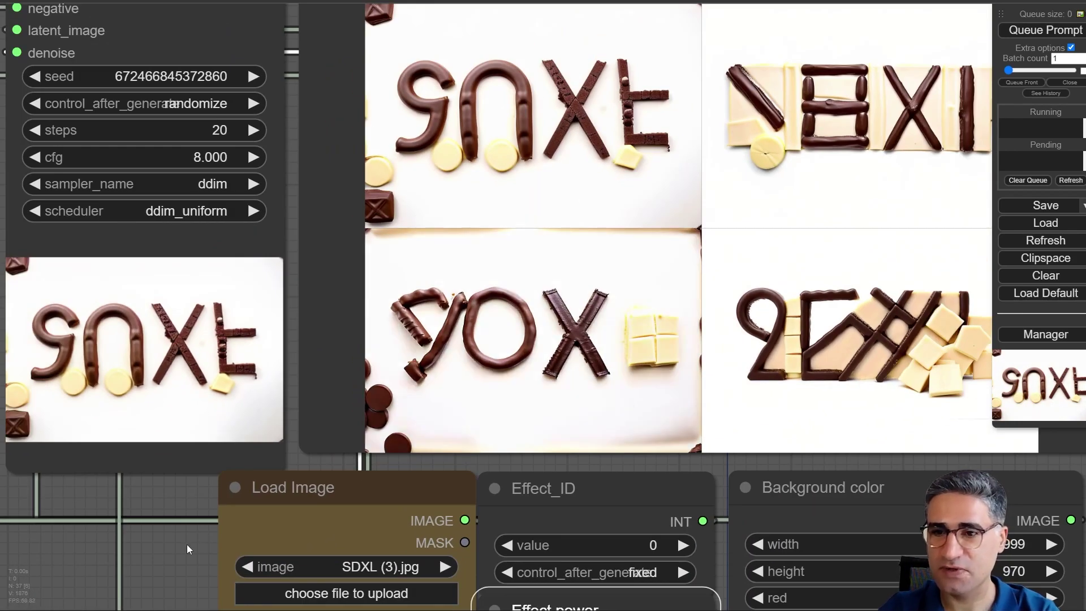
left_click_drag(186, 544, 113, 439)
scroll(105, 452, "down", 3)
left_click_drag(619, 558, 659, 511)
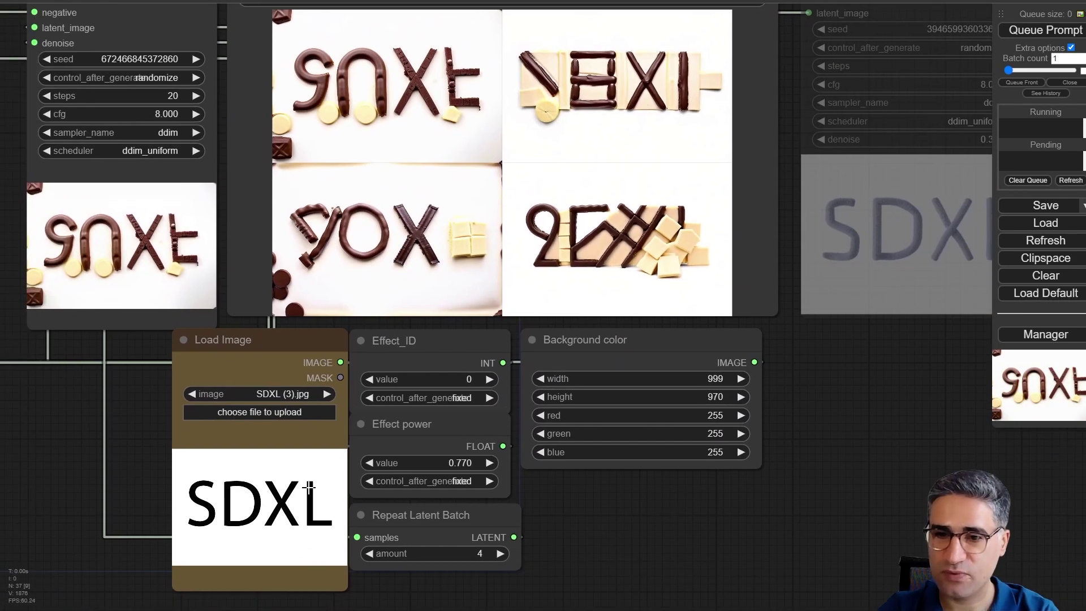
left_click(441, 467)
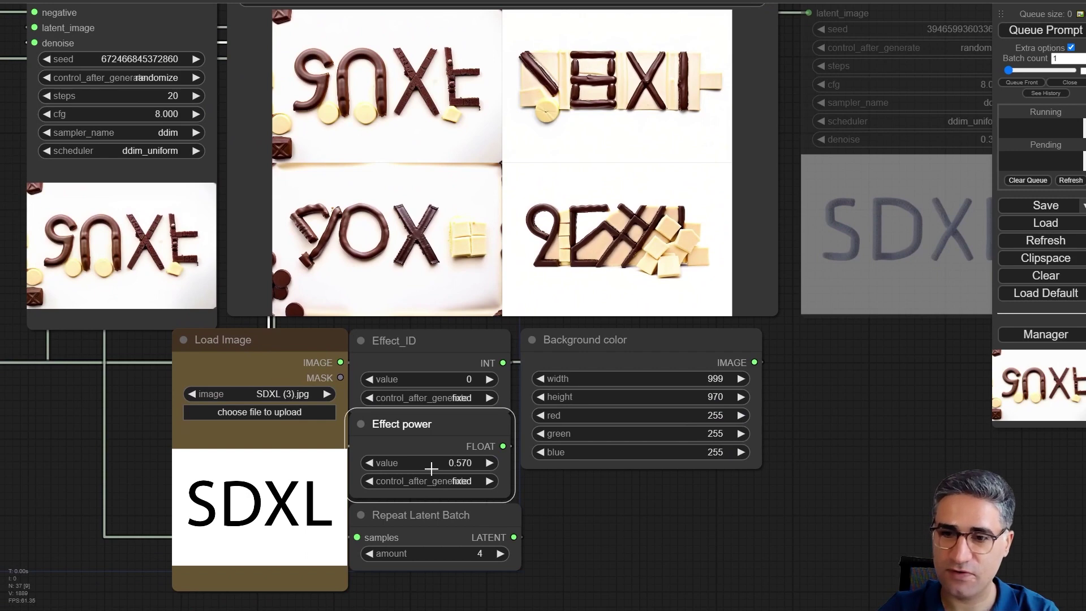
left_click(1049, 31)
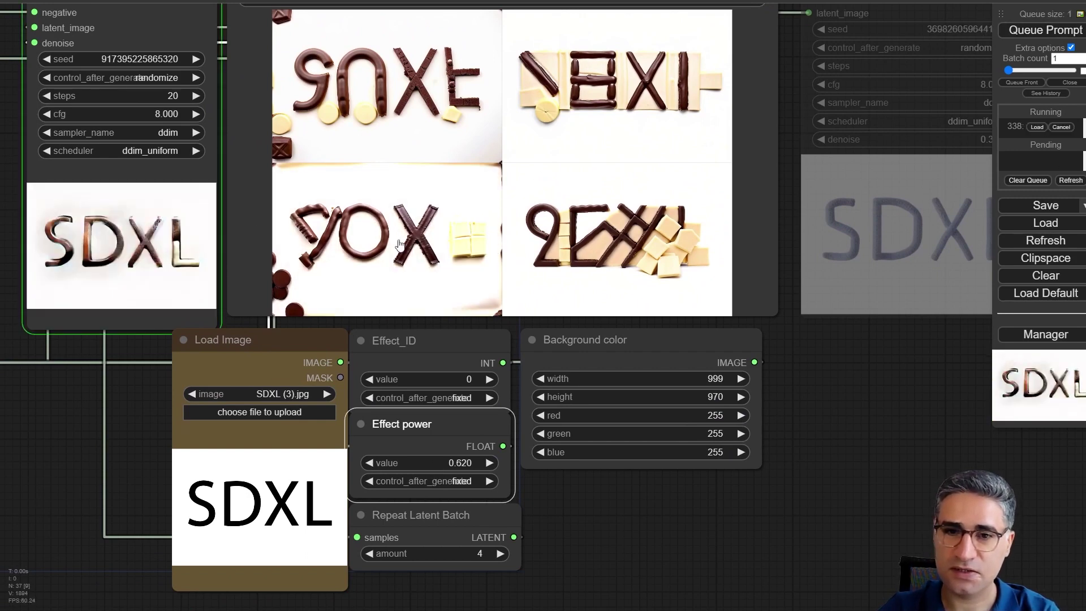
Step: Replace the SDXL source picture in the Load Image node with the handwritten name JPG and queue the prompt
scroll(117, 231, "up", 4)
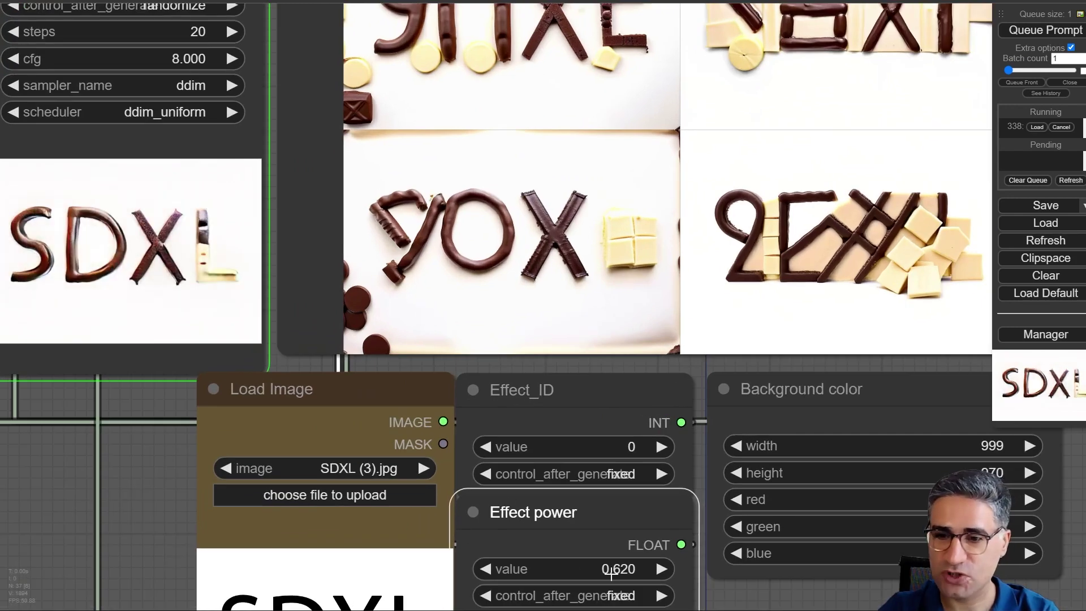
left_click_drag(140, 498, 162, 400)
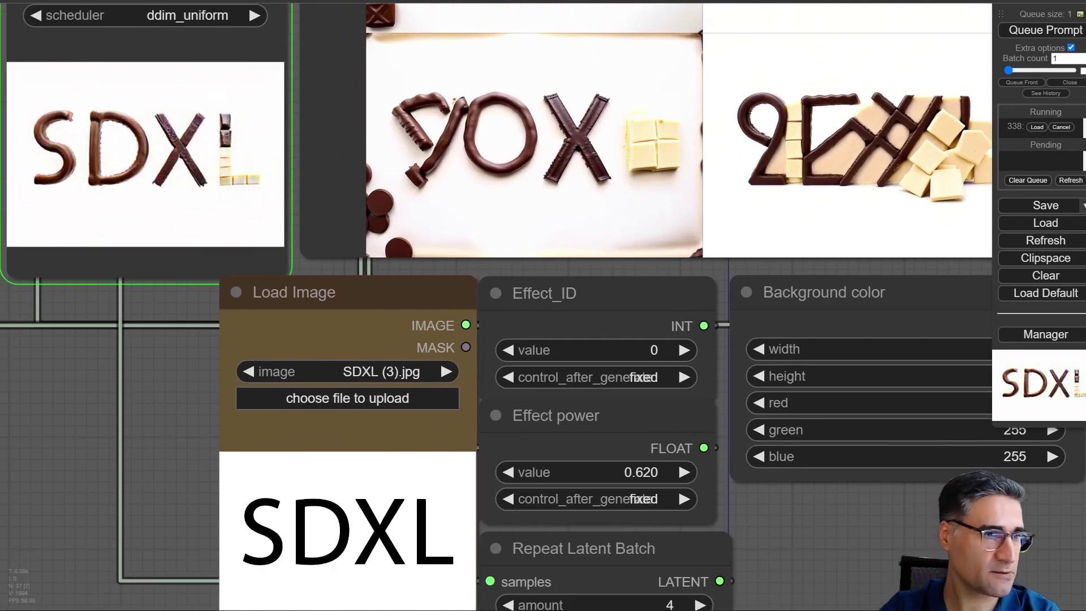
scroll(382, 401, "down", 2)
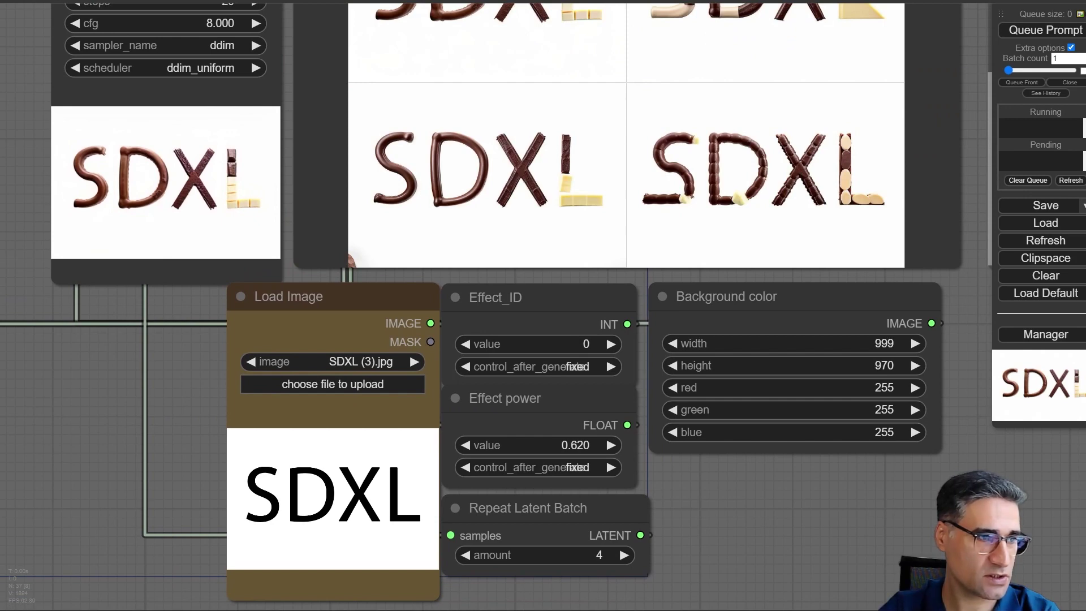
left_click_drag(109, 488, 394, 530)
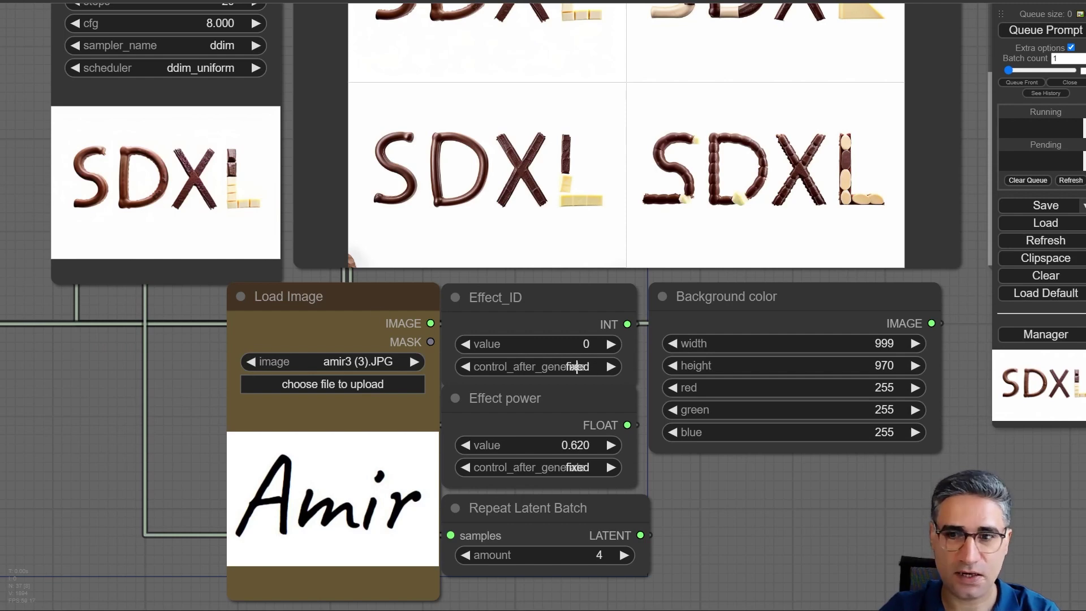
key("ctrl+Return")
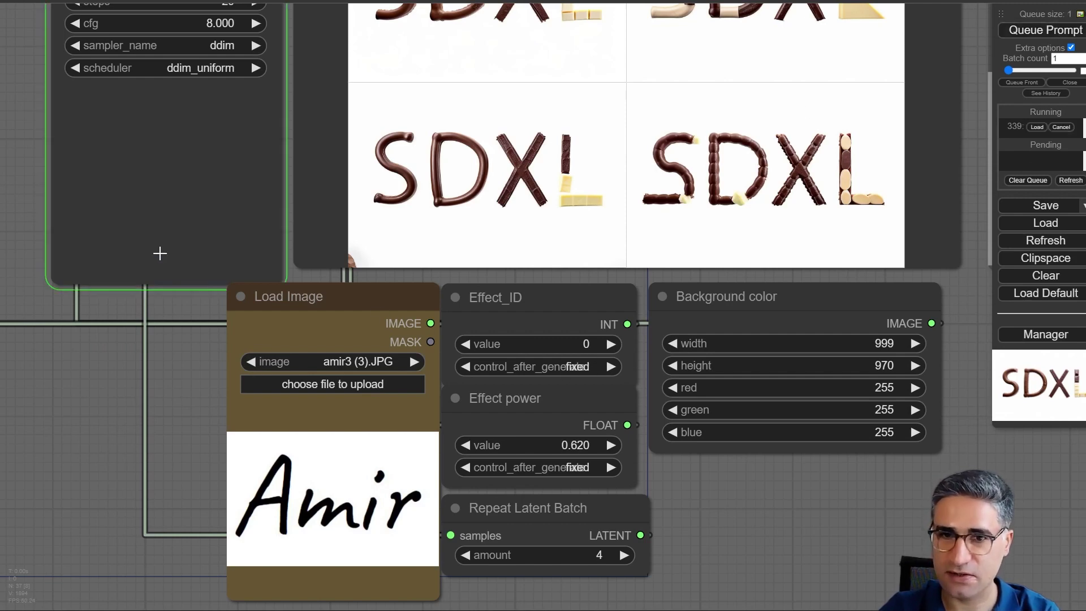
Step: Compare the KSampler preview and the Save Image results of the handwritten name with the source lettering in Load Image
left_click_drag(184, 344, 151, 386)
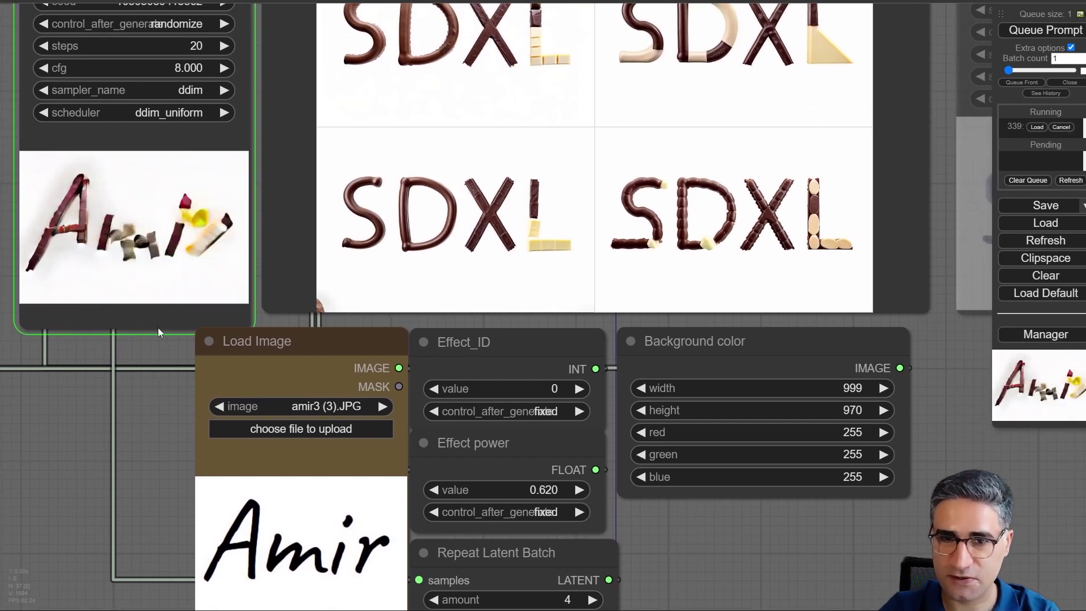
scroll(112, 227, "up", 2)
scroll(112, 228, "up", 2)
left_click_drag(170, 426, 280, 425)
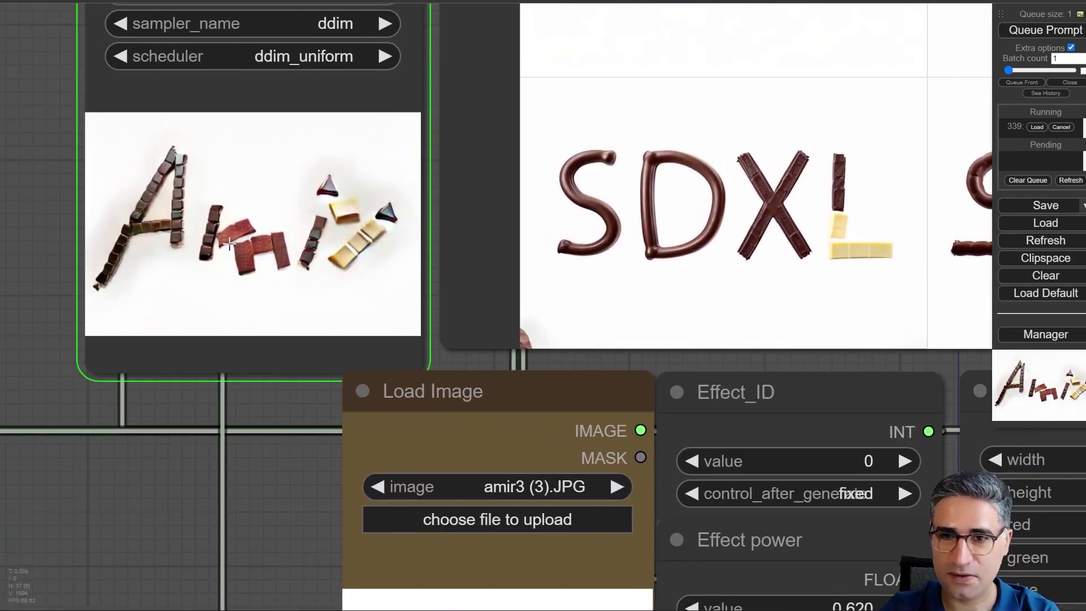
scroll(226, 243, "up", 4)
scroll(263, 342, "down", 4)
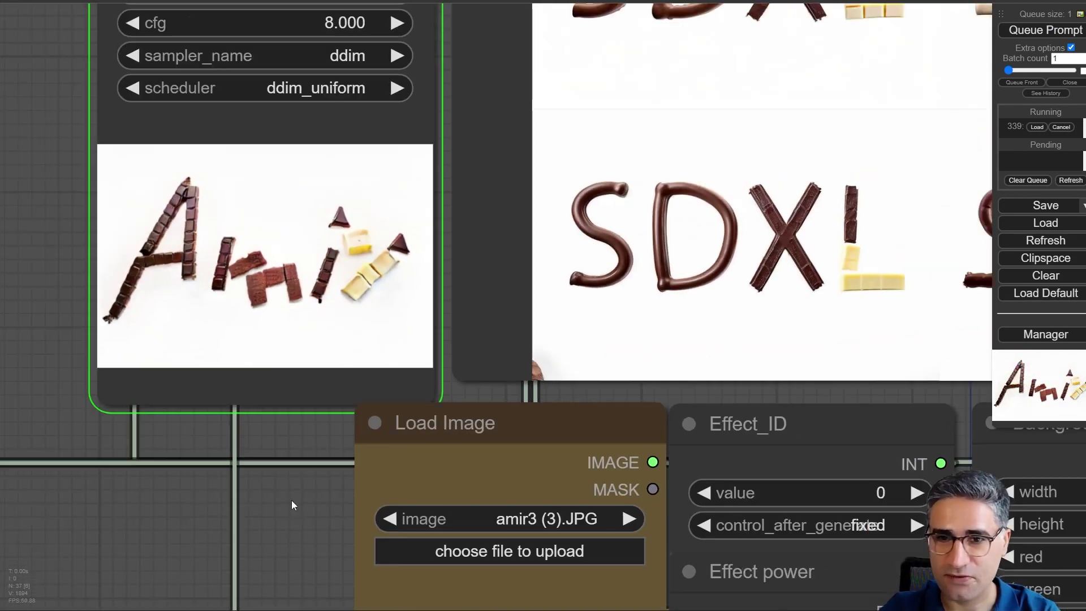
left_click_drag(291, 499, 245, 288)
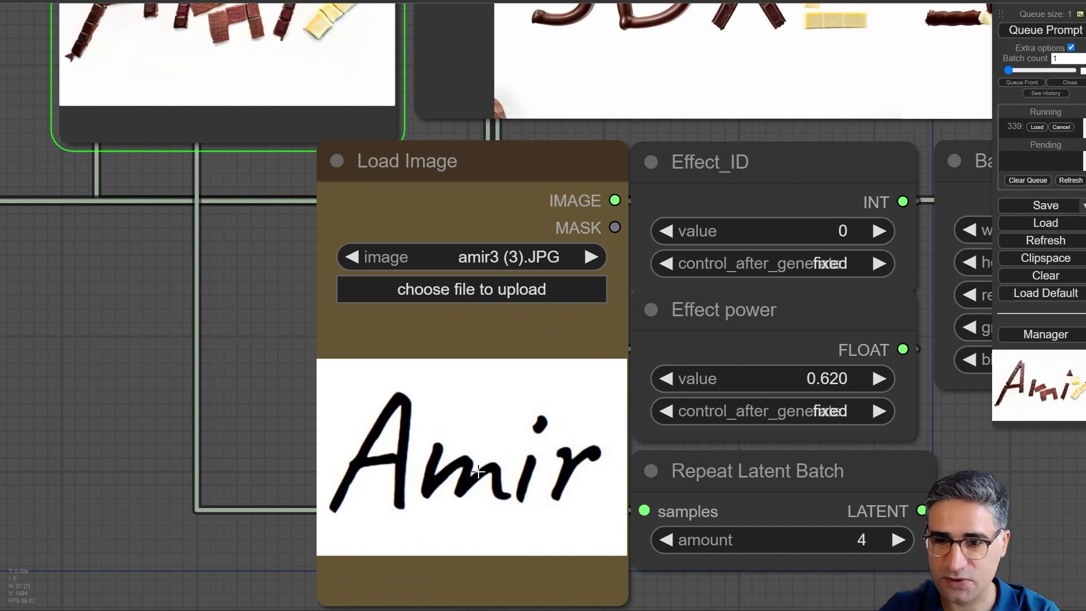
left_click_drag(215, 244, 12, 279)
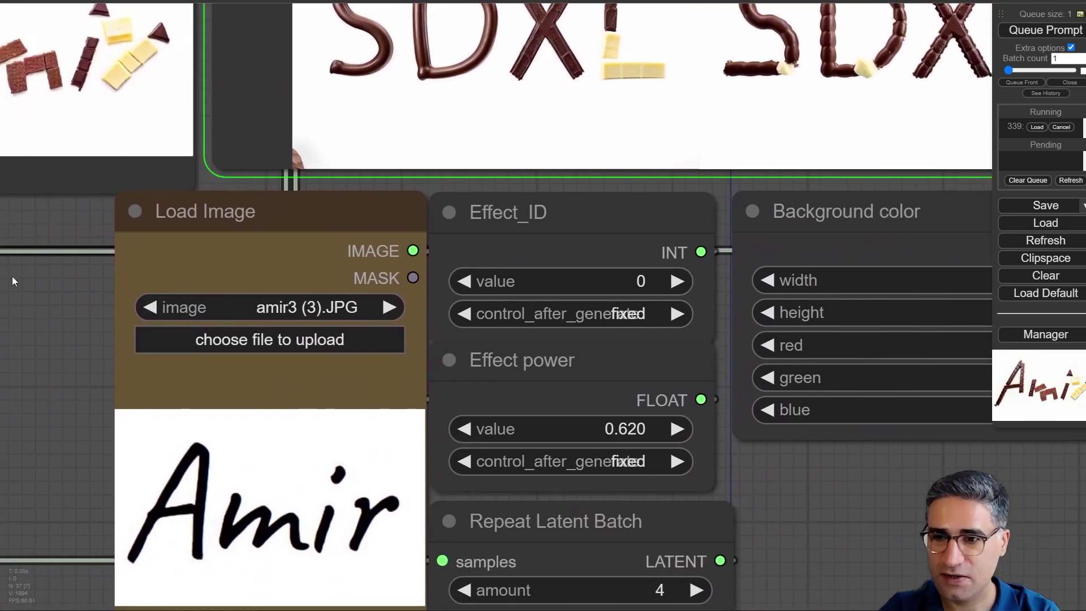
scroll(834, 513, "down", 4)
left_click_drag(834, 514, 667, 565)
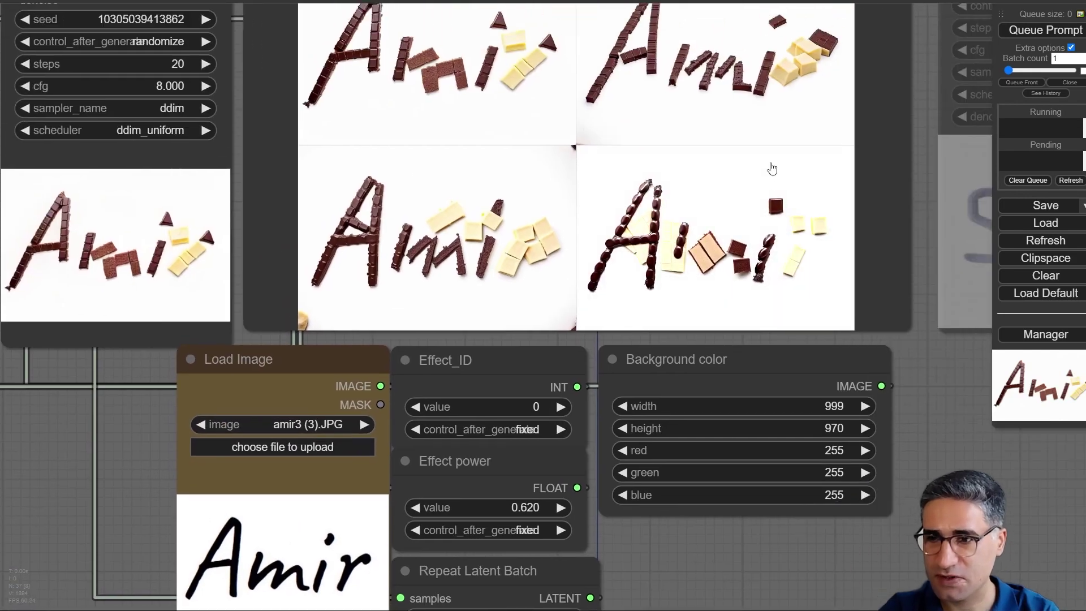
Step: Lower the Effect power value to 0.520 and queue the prompt again
left_click_drag(768, 557, 775, 496)
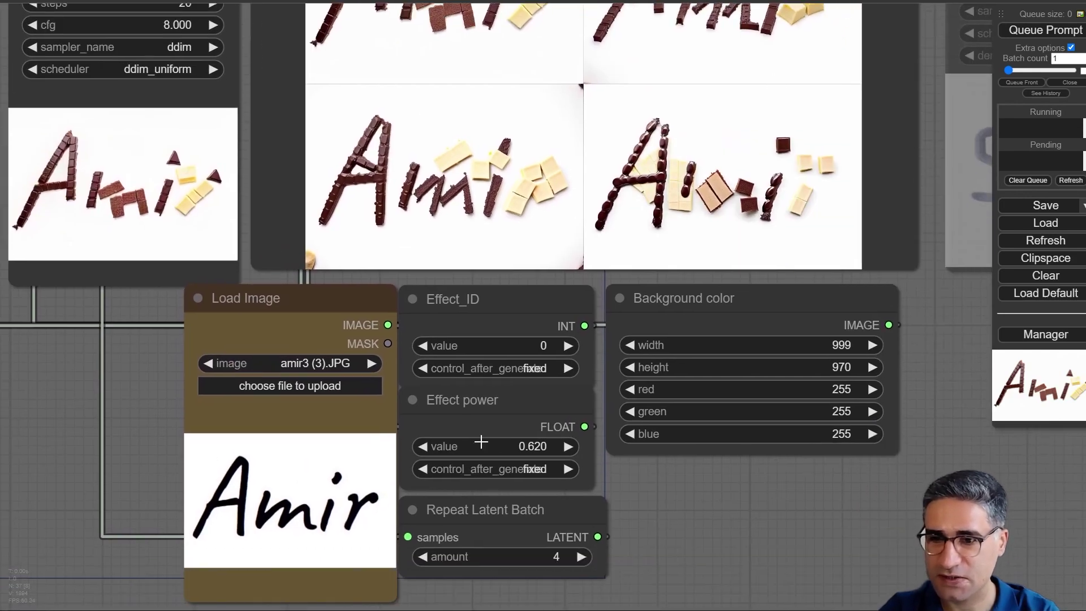
left_click(423, 447)
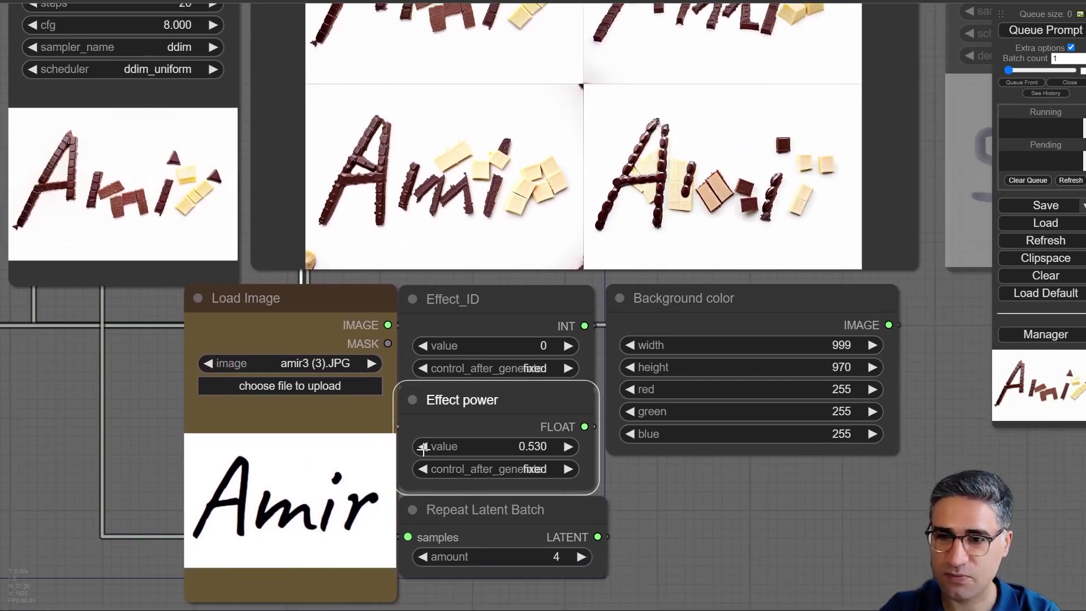
left_click(423, 447)
key("ctrl+Return")
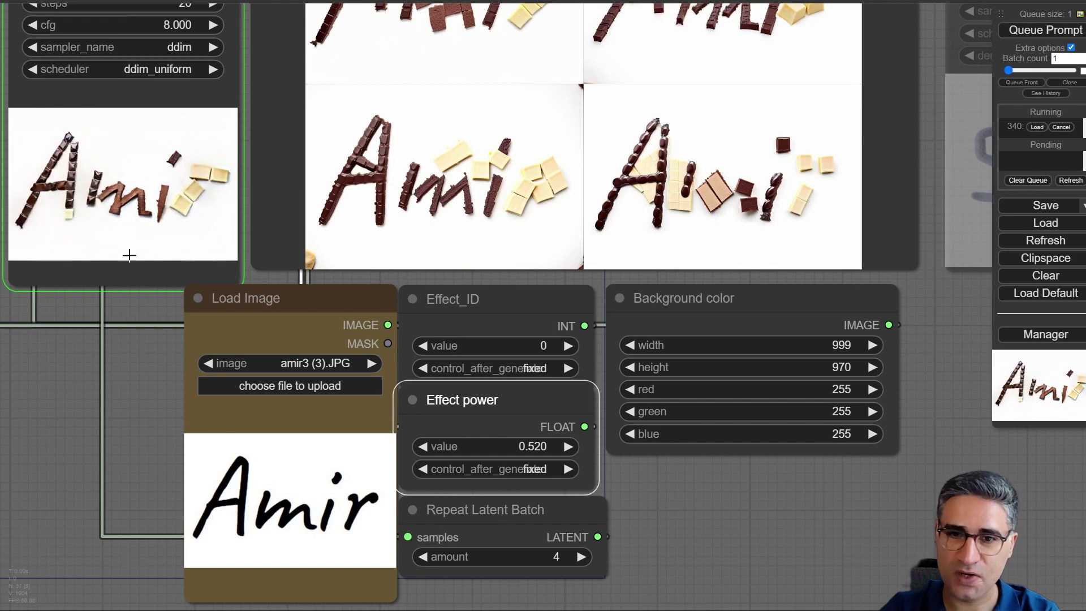
Step: Set the Effect_ID value to 2 and queue the prompt with the new effect
left_click_drag(154, 289, 164, 303)
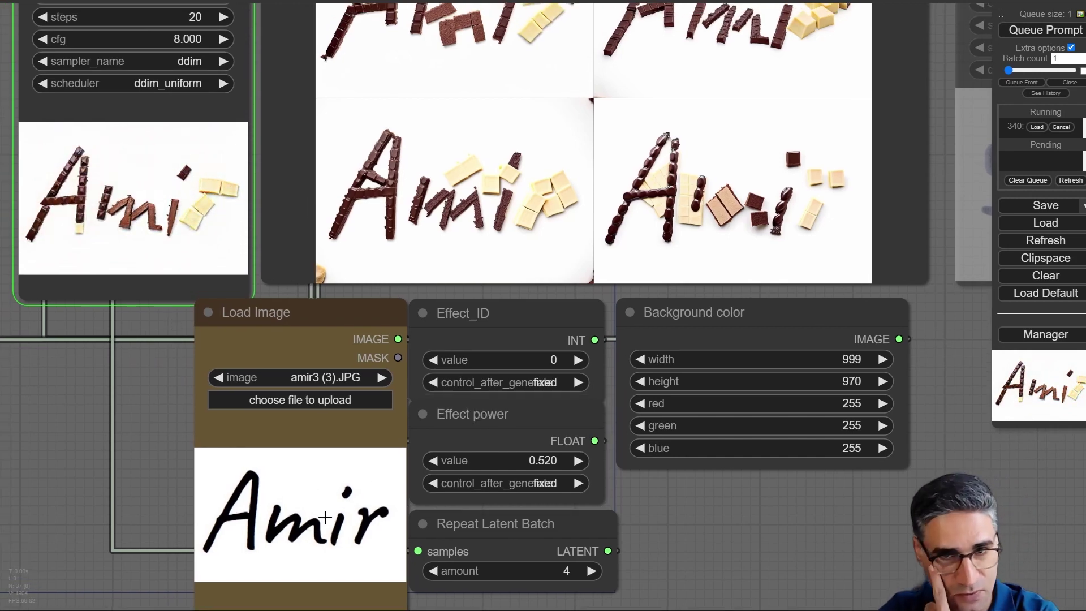
left_click_drag(142, 386, 113, 518)
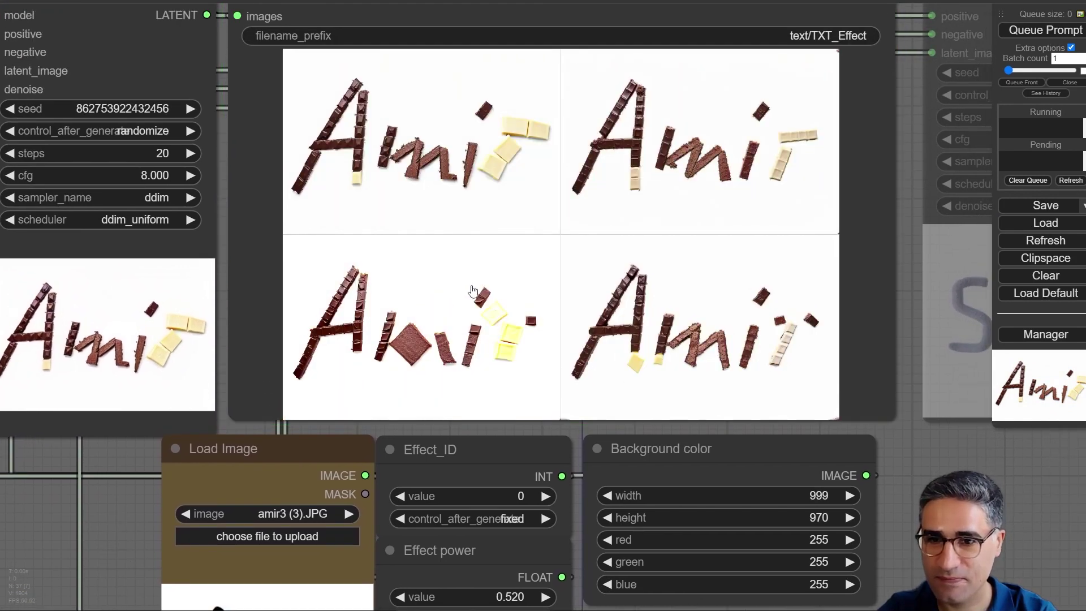
scroll(473, 291, "down", 1)
left_click_drag(97, 499, 95, 429)
left_click(534, 413)
left_click(535, 412)
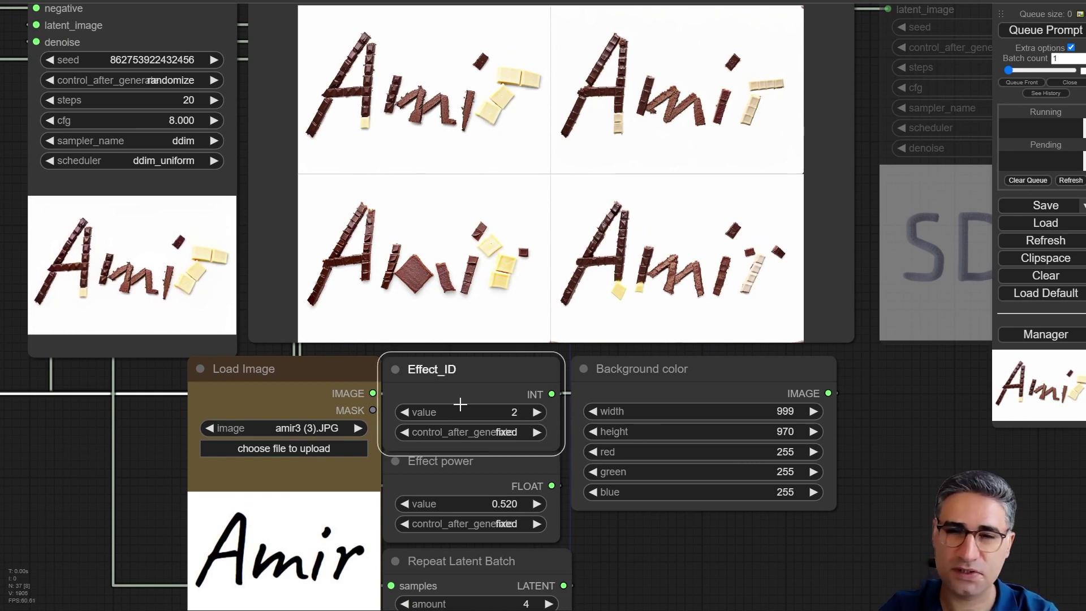
key("ctrl+Return")
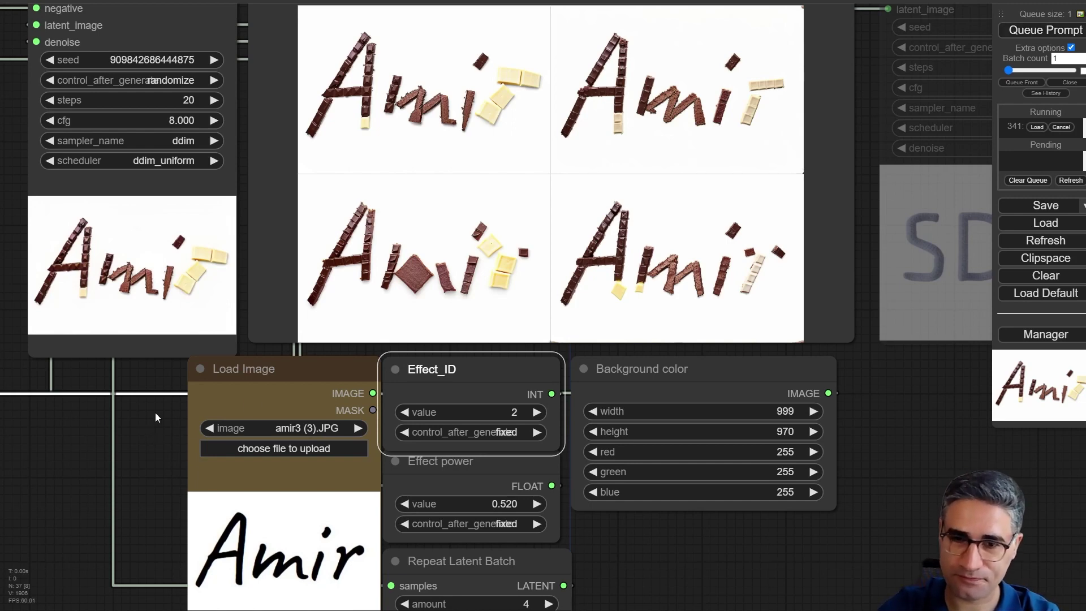
Step: Examine the KSampler preview of the Effect_ID 2 lettering up close while the batch generates
left_click_drag(154, 413, 205, 403)
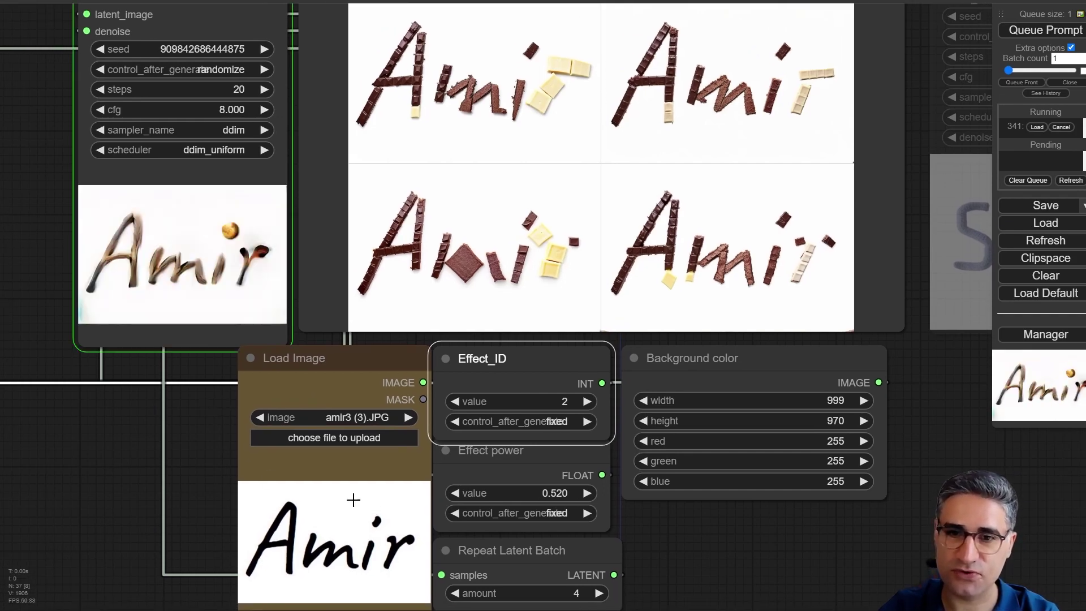
scroll(329, 549, "up", 3)
left_click_drag(96, 311, 218, 406)
scroll(180, 247, "up", 4)
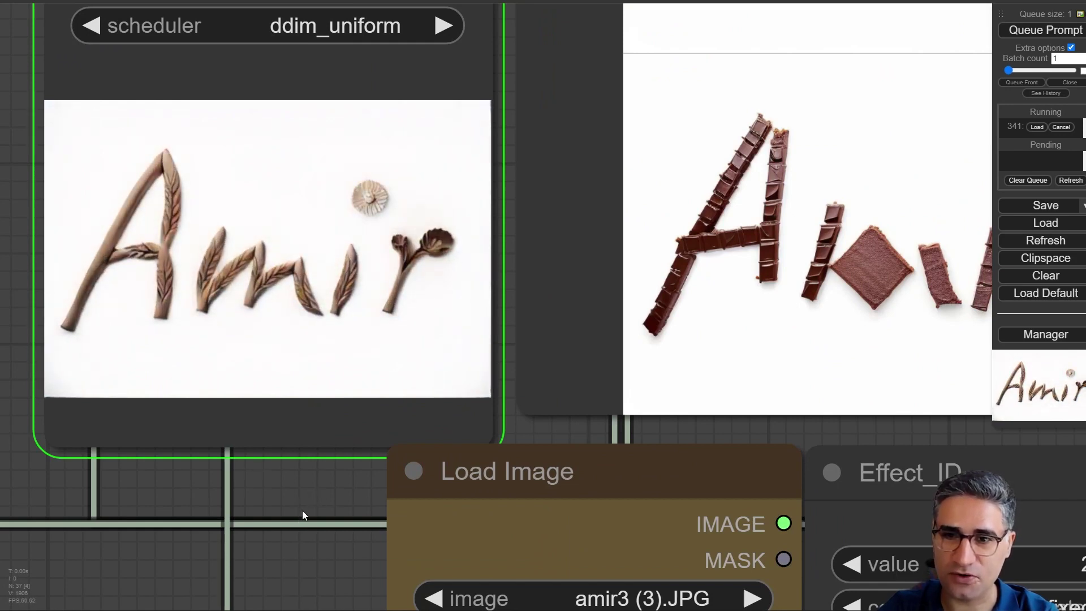
left_click_drag(300, 506, 196, 510)
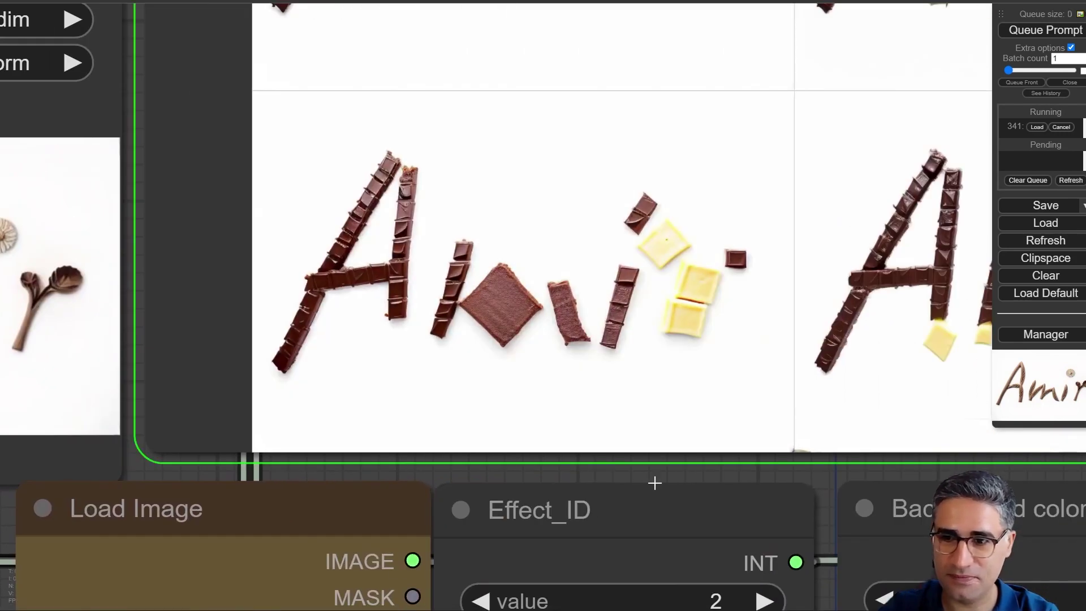
Step: View the first wood-styled result enlarged in the Save Image node and go on to the next image
left_click_drag(745, 475, 601, 543)
scroll(578, 492, "down", 7)
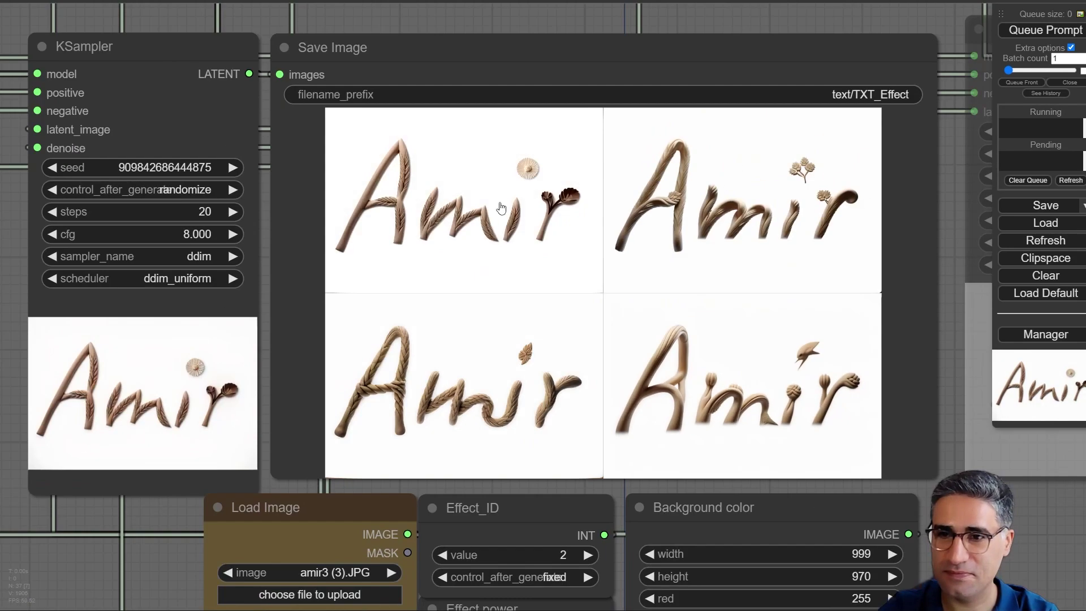
left_click(521, 250)
scroll(609, 306, "up", 3)
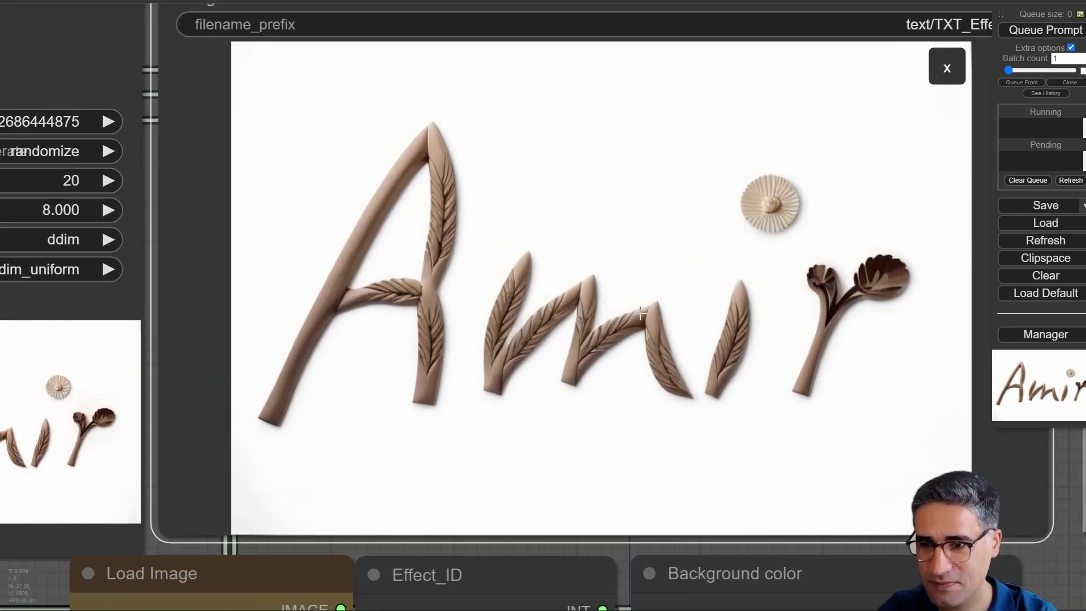
key("Right")
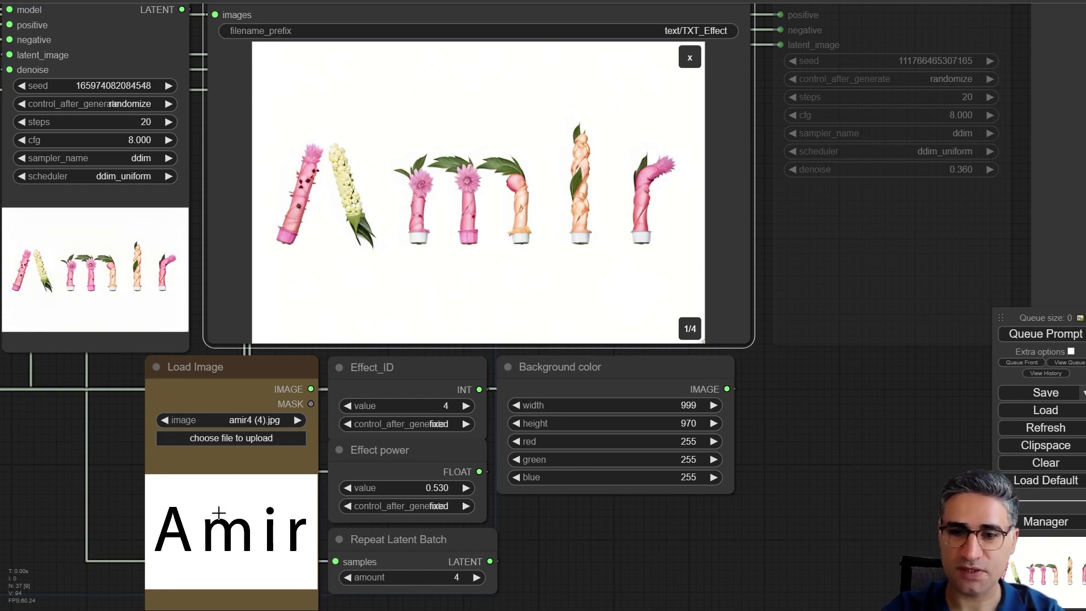
Step: Go through the enlarged flower-styled results in the Save Image node and return to the four-image grid
scroll(378, 180, "up", 4)
scroll(564, 185, "down", 4)
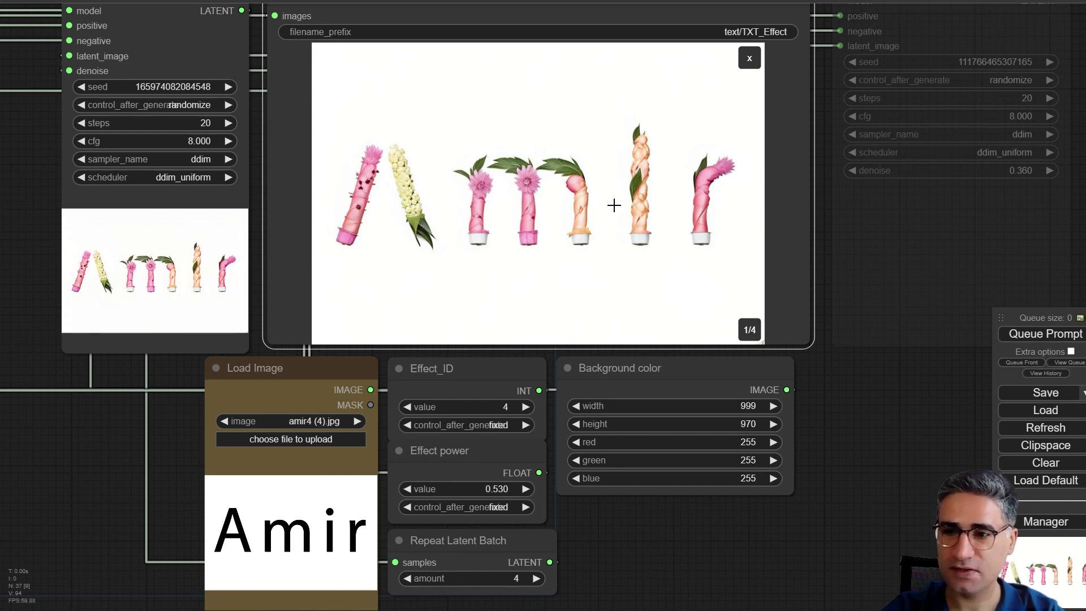
key("Right")
key("Right")
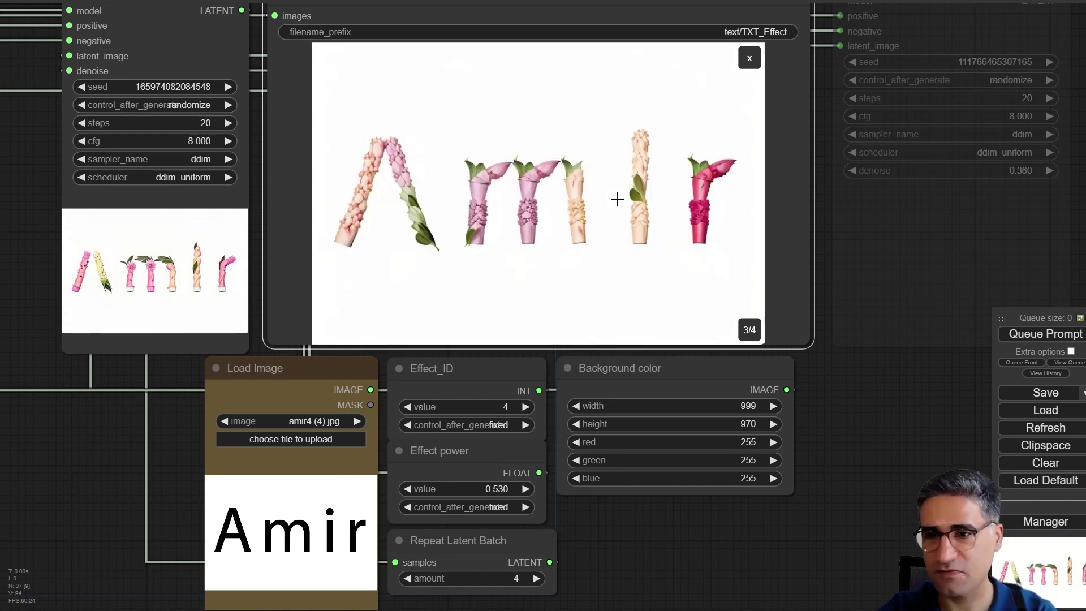
key("Right")
left_click(750, 57)
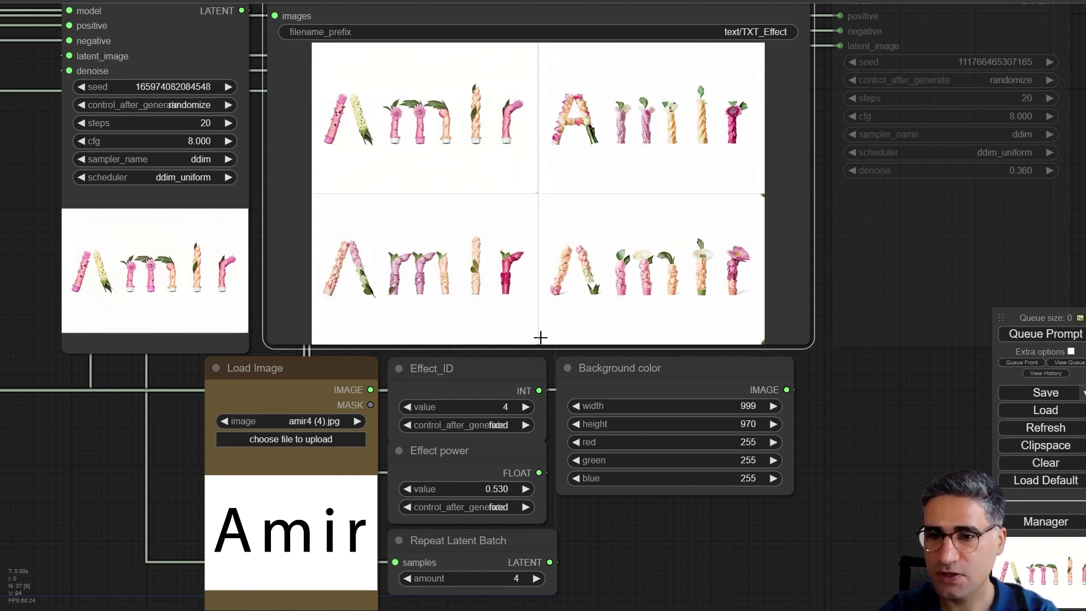
Step: Set the Background color node to red 153, green 112 and blue 151
left_click_drag(647, 571, 610, 540)
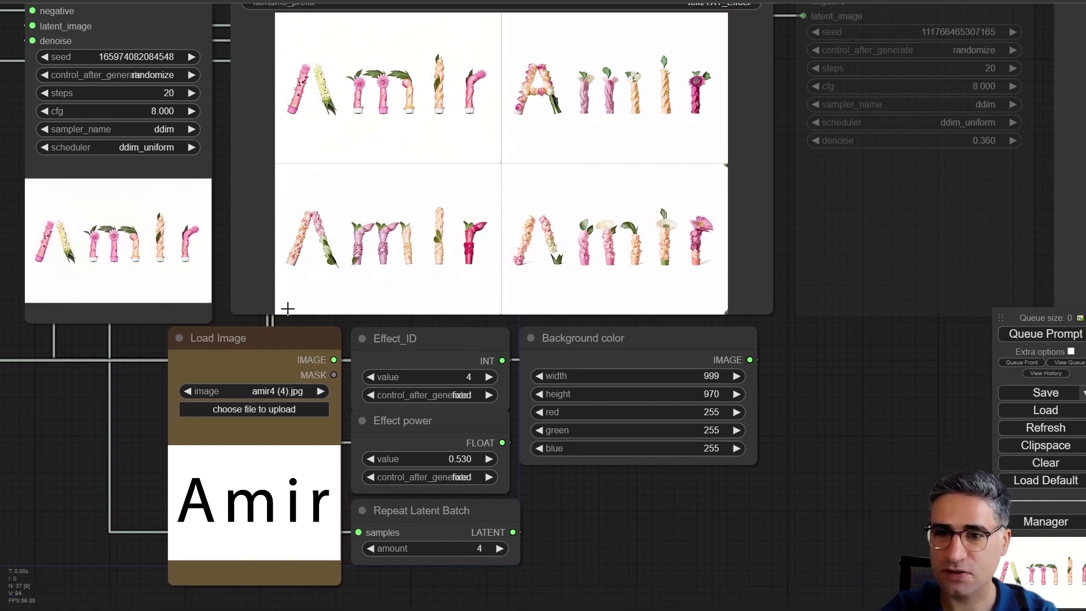
scroll(440, 559, "up", 9)
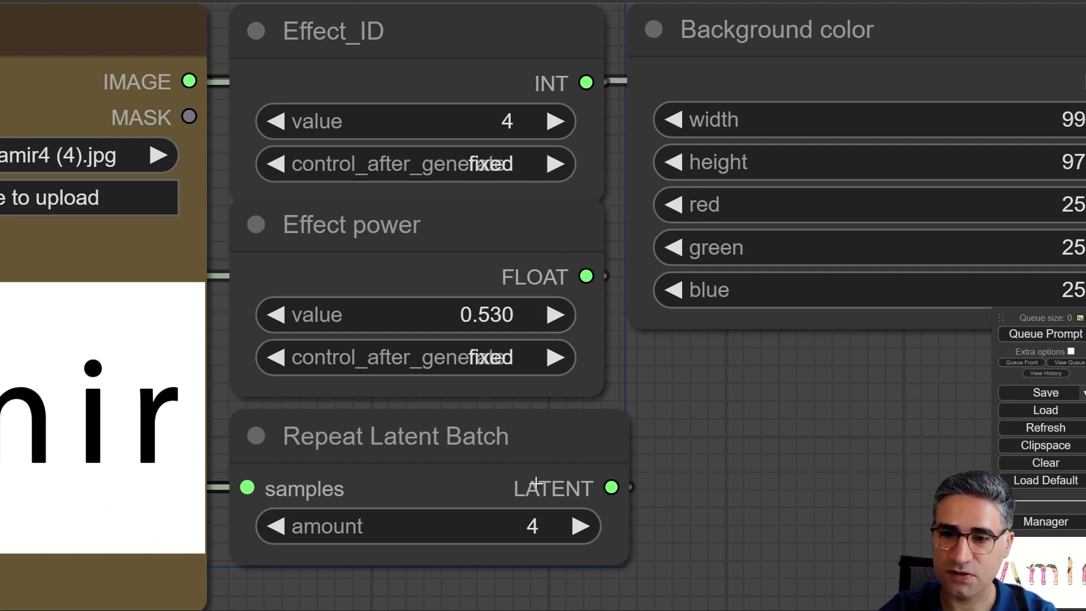
scroll(430, 448, "down", 8)
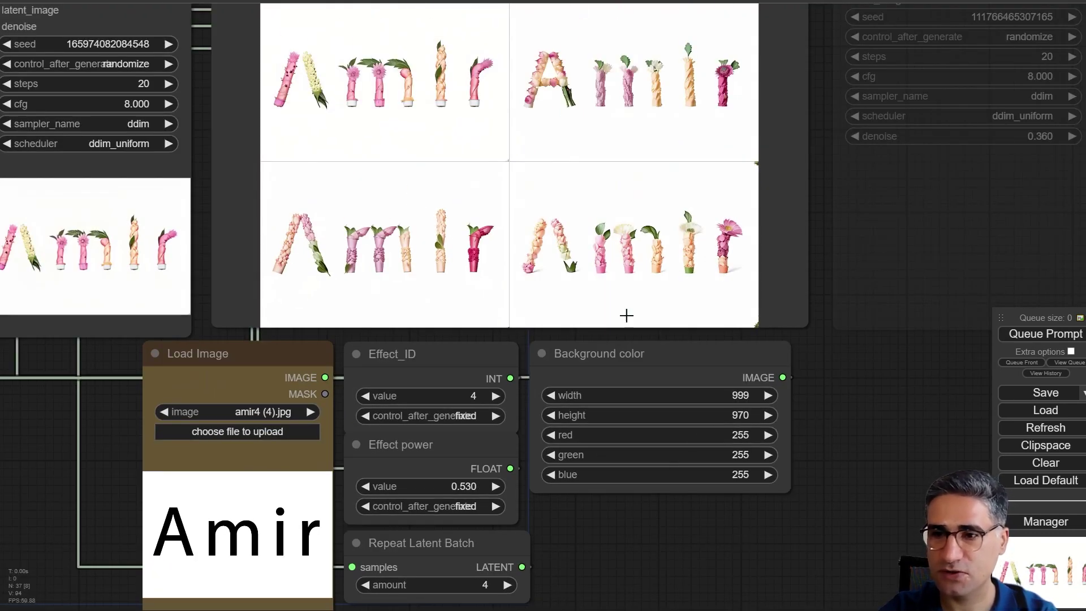
scroll(690, 511, "up", 3)
left_click(735, 417)
left_click_drag(735, 417, 679, 413)
left_click_drag(744, 436, 666, 441)
left_click_drag(775, 478, 686, 470)
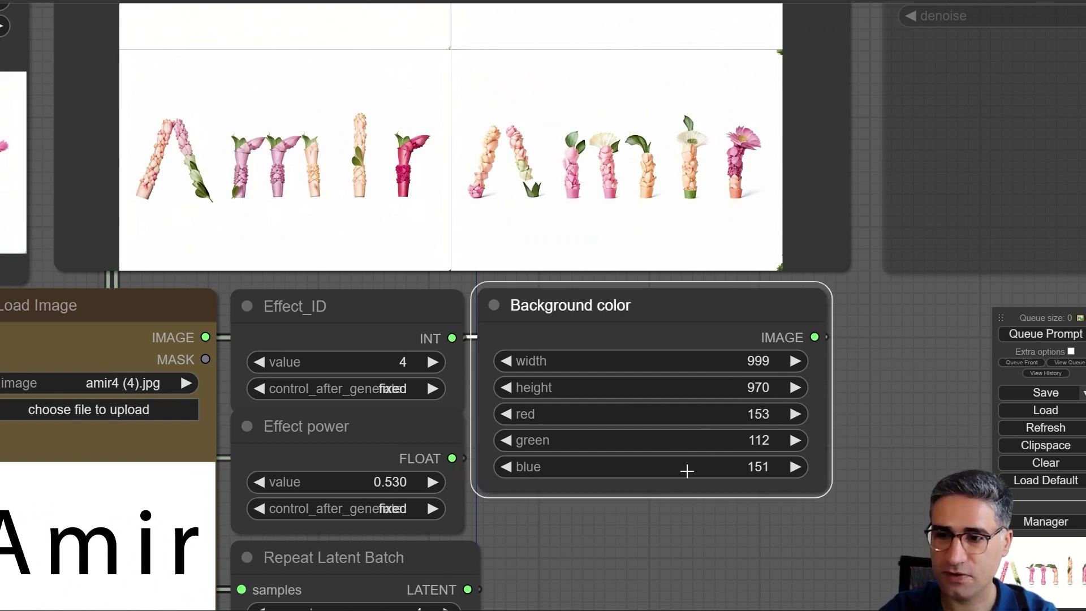
Step: Generate the flower lettering with the background at red 153, green 112 and blue 143, and examine the KSampler preview up close
left_click(1045, 334)
scroll(673, 488, "down", 3)
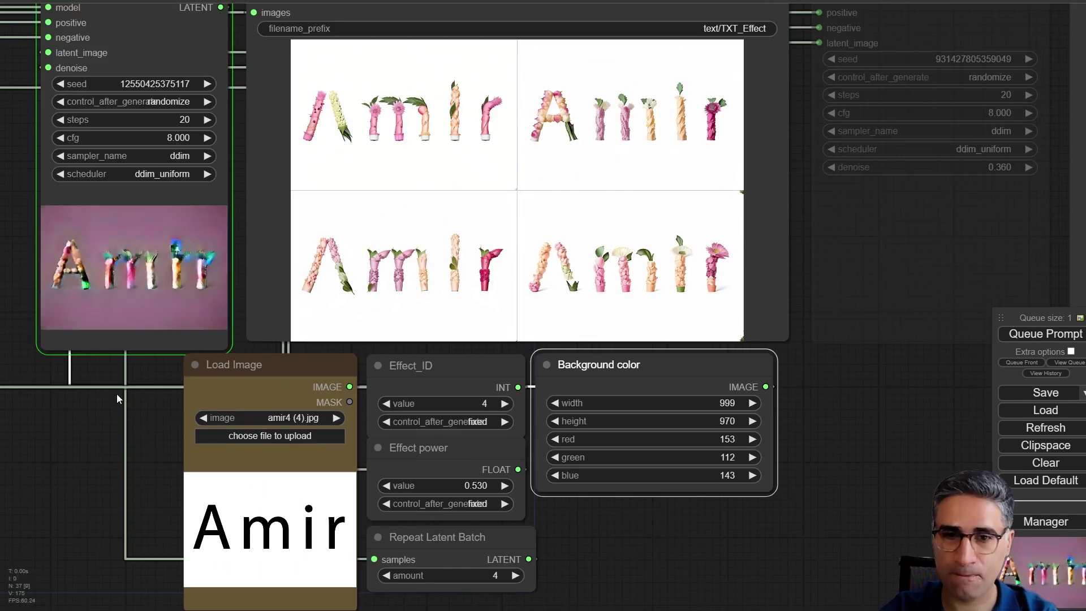
scroll(97, 266, "up", 1)
scroll(97, 266, "up", 4)
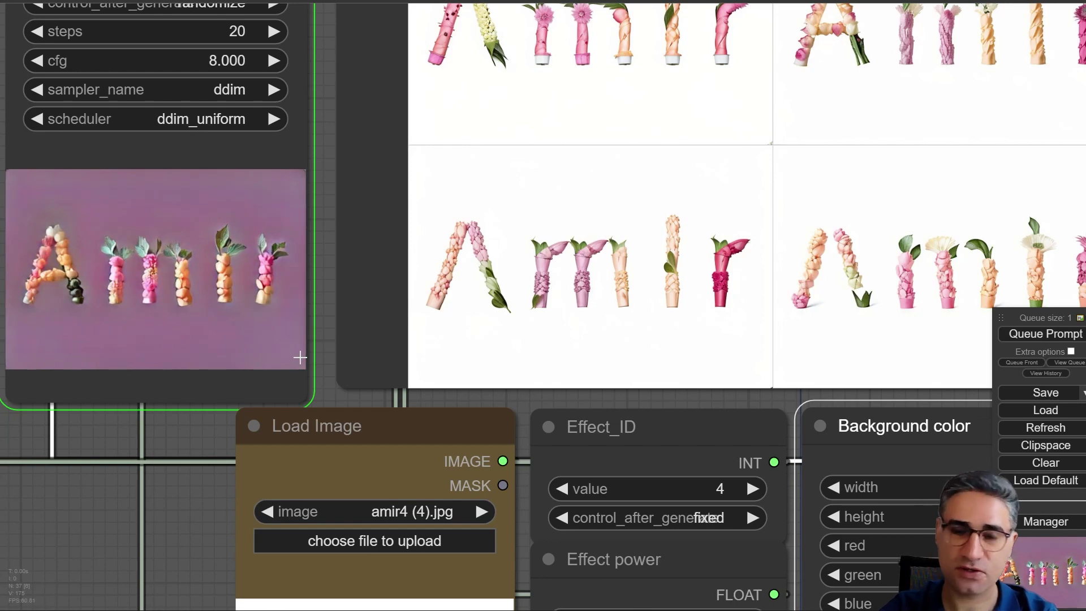
left_click_drag(202, 505, 164, 509)
scroll(164, 503, "down", 4)
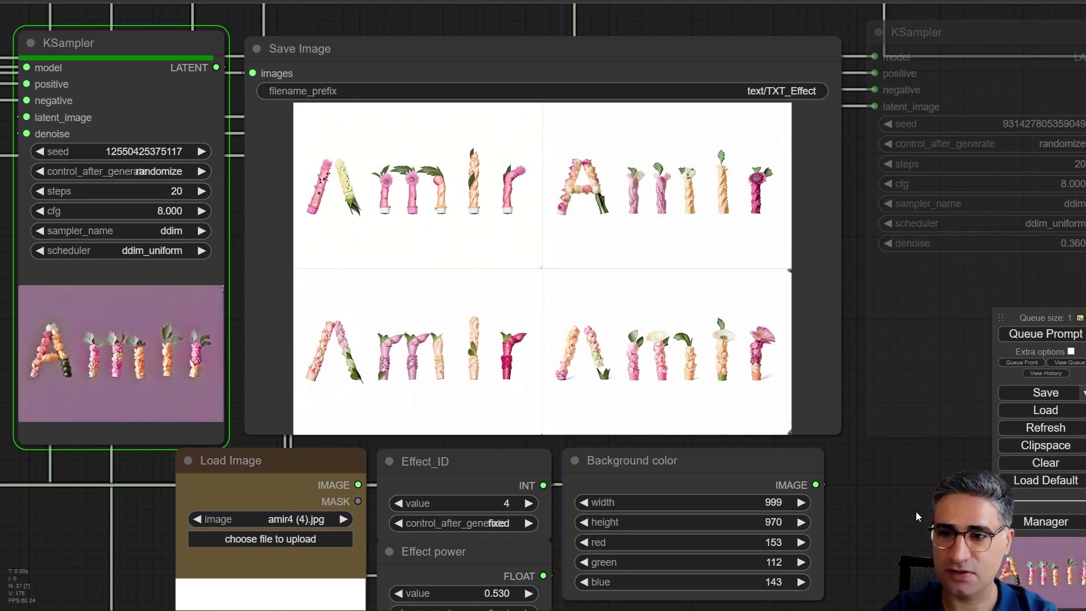
scroll(459, 306, "up", 5)
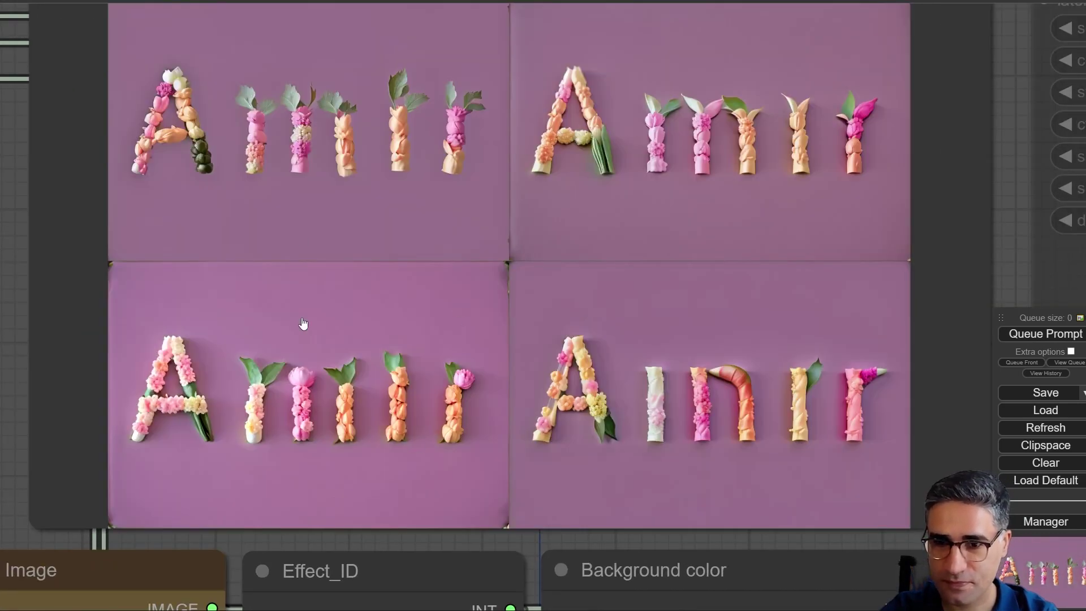
Step: Enlarge the first purple-background result in the Save Image node and go through all four images
left_click(283, 150)
key("Right")
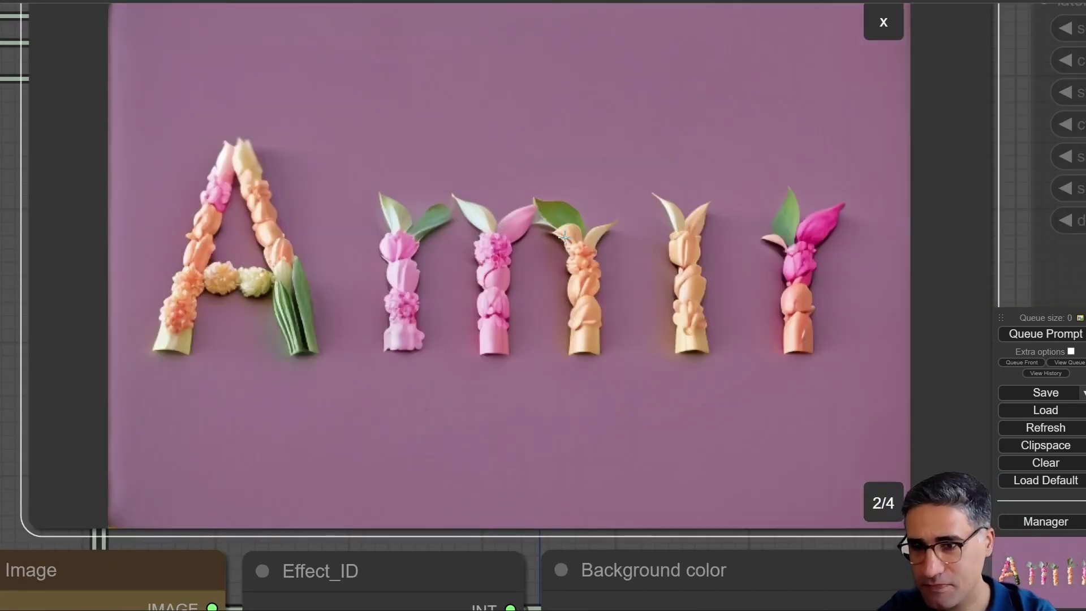
key("Right")
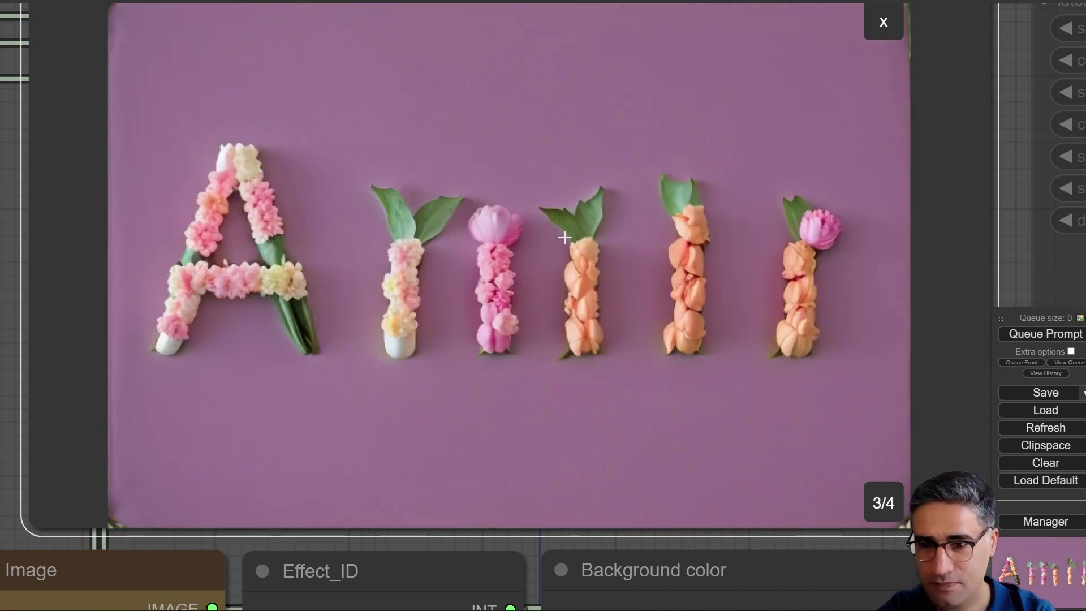
key("Right")
key("Right")
Step: Set the Background color node to red 42, green 27 and blue 35, and queue the generation
scroll(564, 237, "down", 8)
scroll(708, 435, "up", 3)
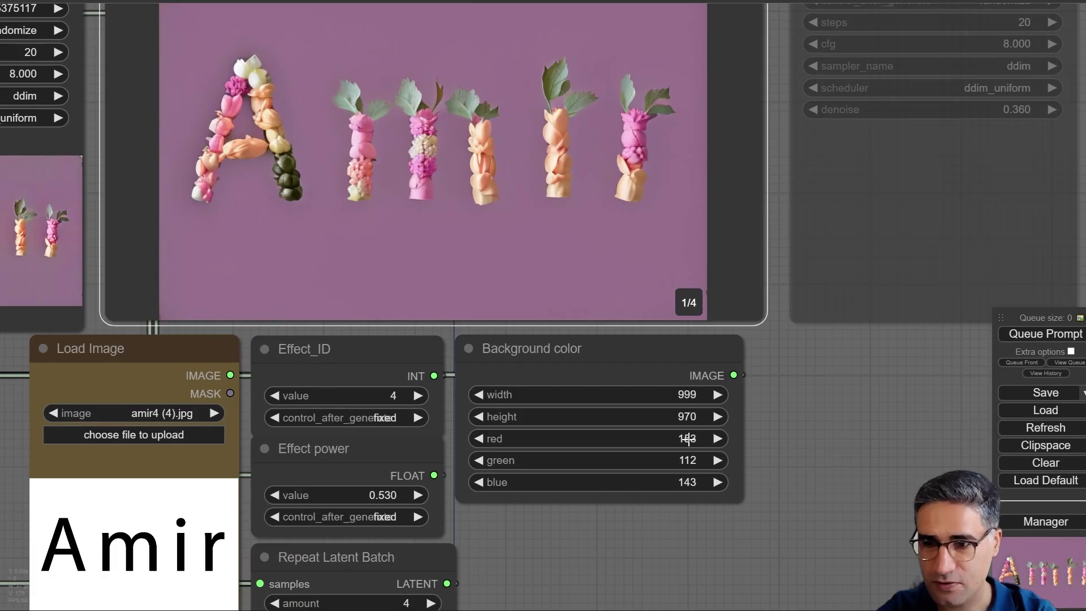
left_click_drag(709, 439, 597, 464)
left_click_drag(627, 488, 620, 492)
left_click_drag(541, 489, 558, 487)
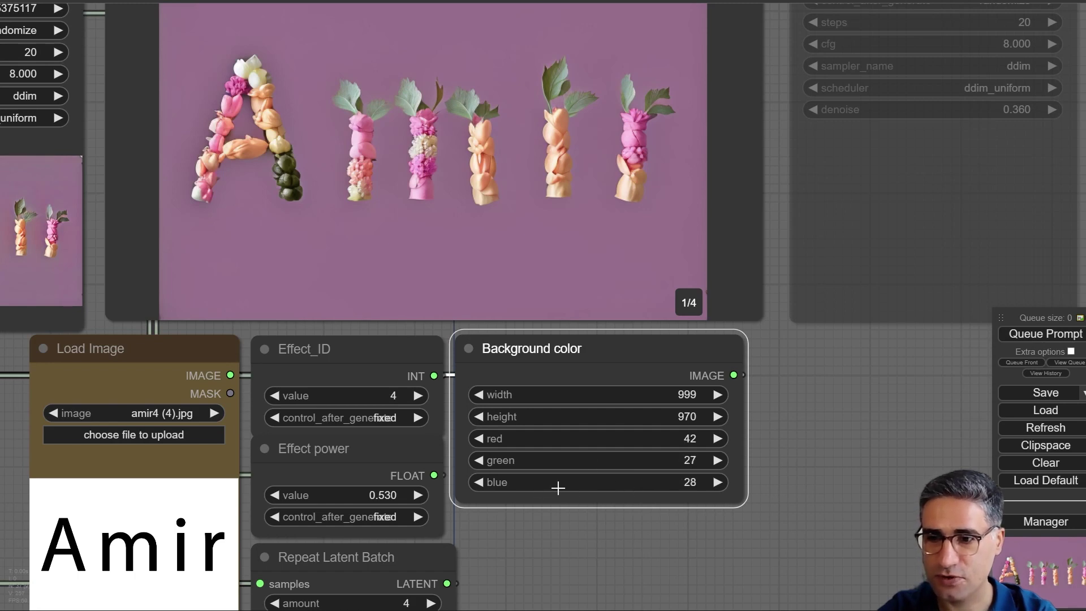
left_click(1045, 333)
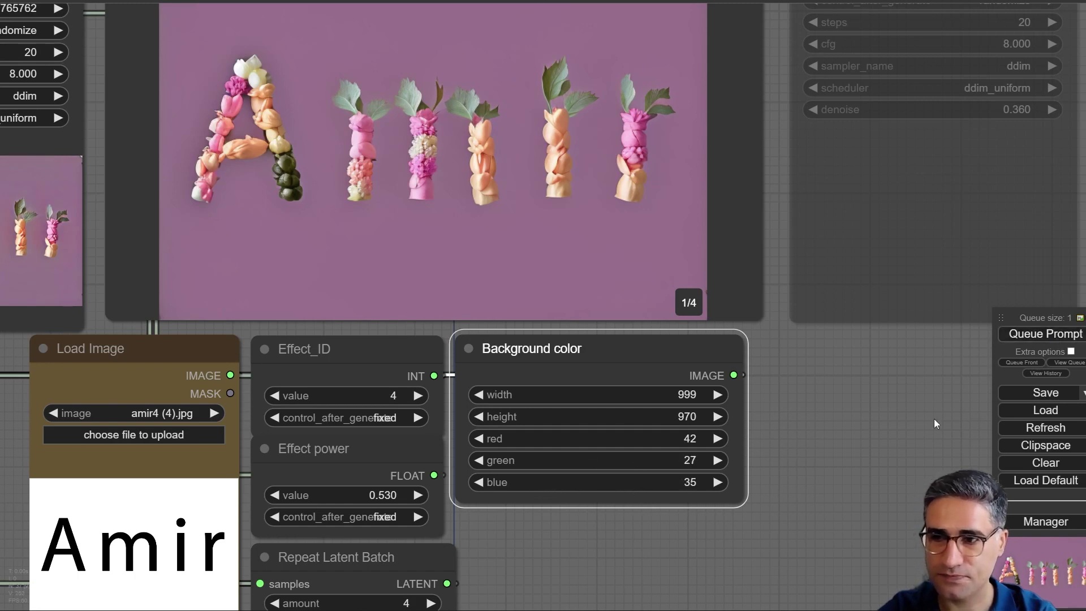
Step: Examine the KSampler preview of the flower lettering on the dark background up close while the batch generates
scroll(206, 288, "down", 2)
left_click_drag(64, 440, 483, 433)
scroll(503, 239, "up", 5)
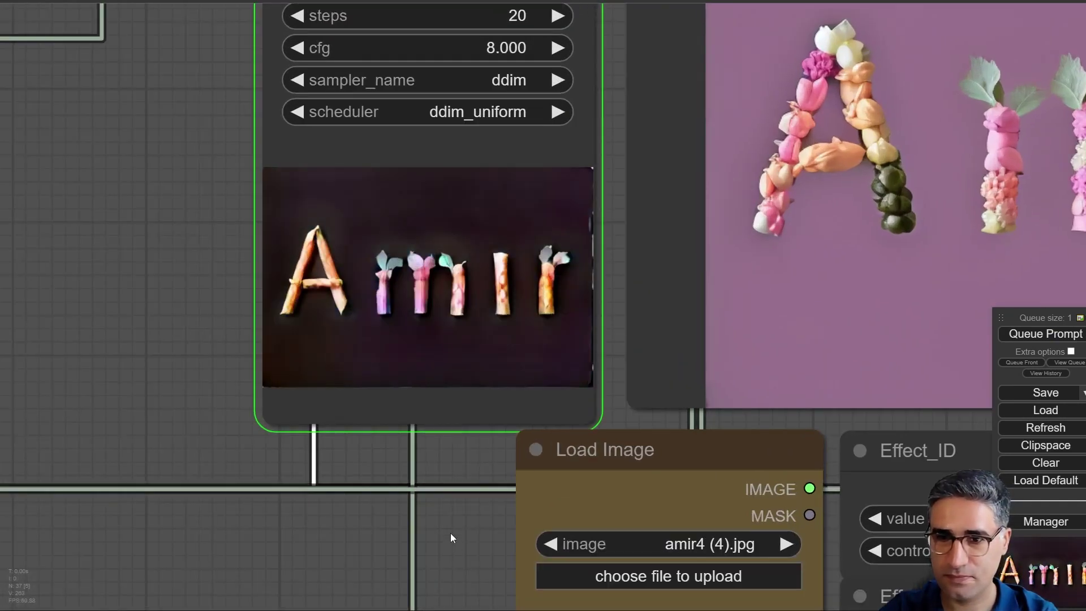
scroll(436, 243, "up", 5)
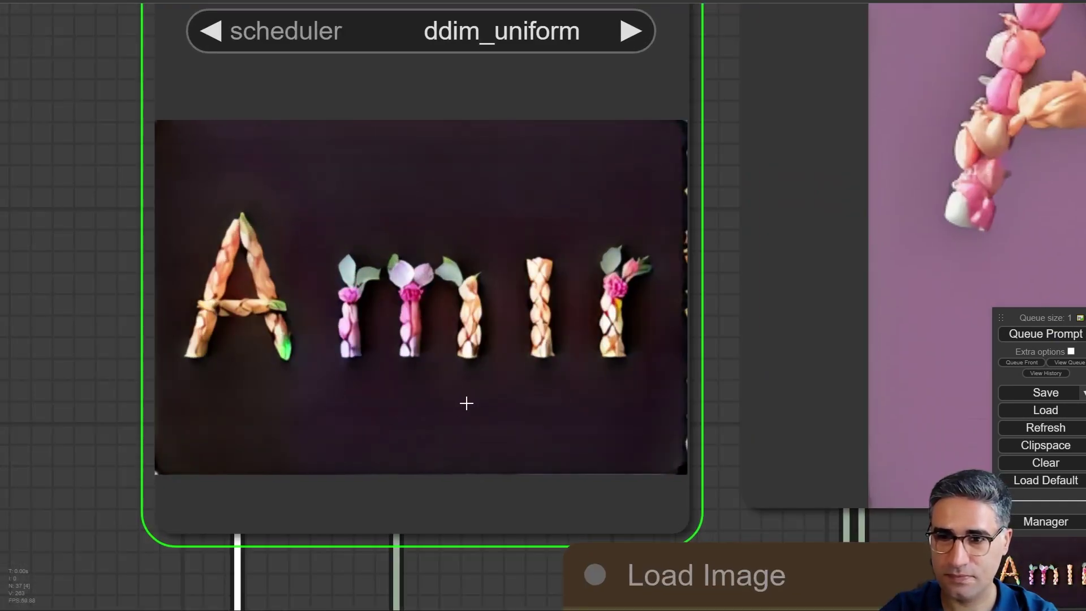
scroll(467, 399, "down", 5)
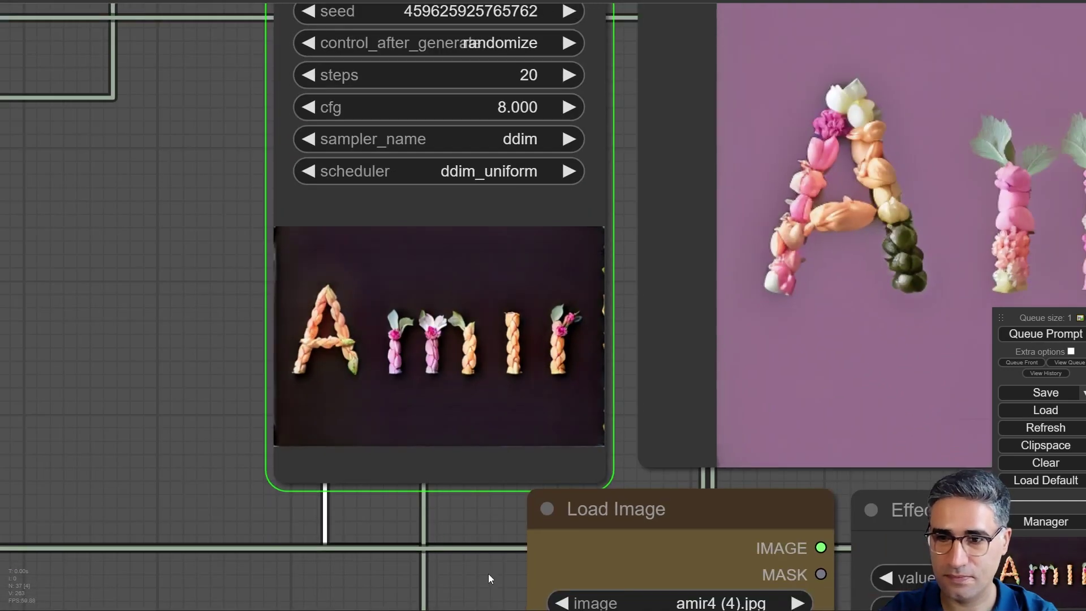
left_click_drag(488, 573, 151, 523)
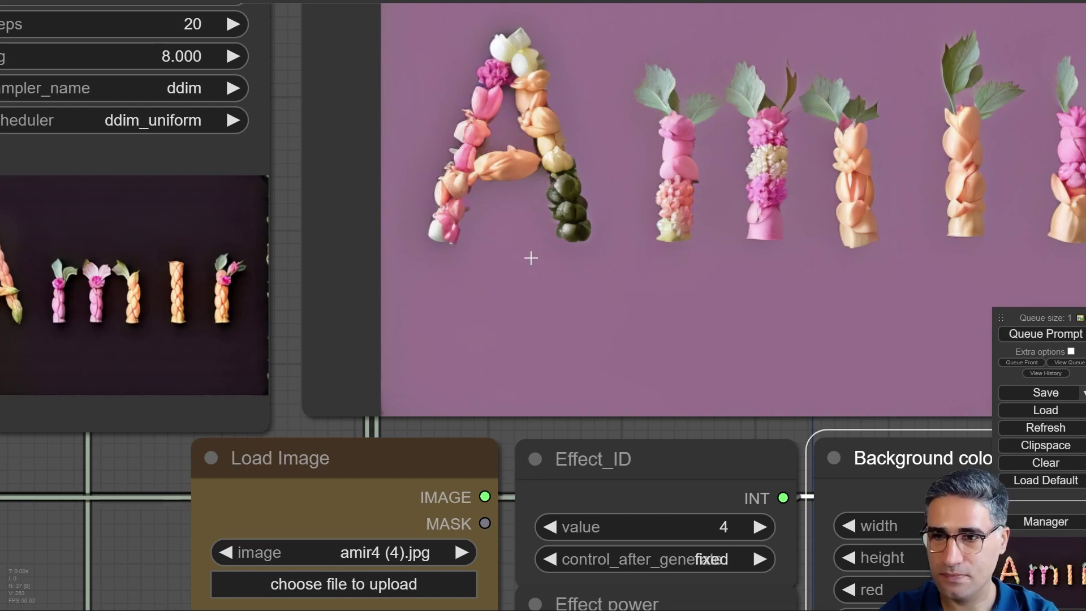
Step: Inspect the four dark-background flower results up close in the Save Image node and return to the settings nodes
scroll(531, 258, "down", 3)
left_click_drag(204, 484, 170, 497)
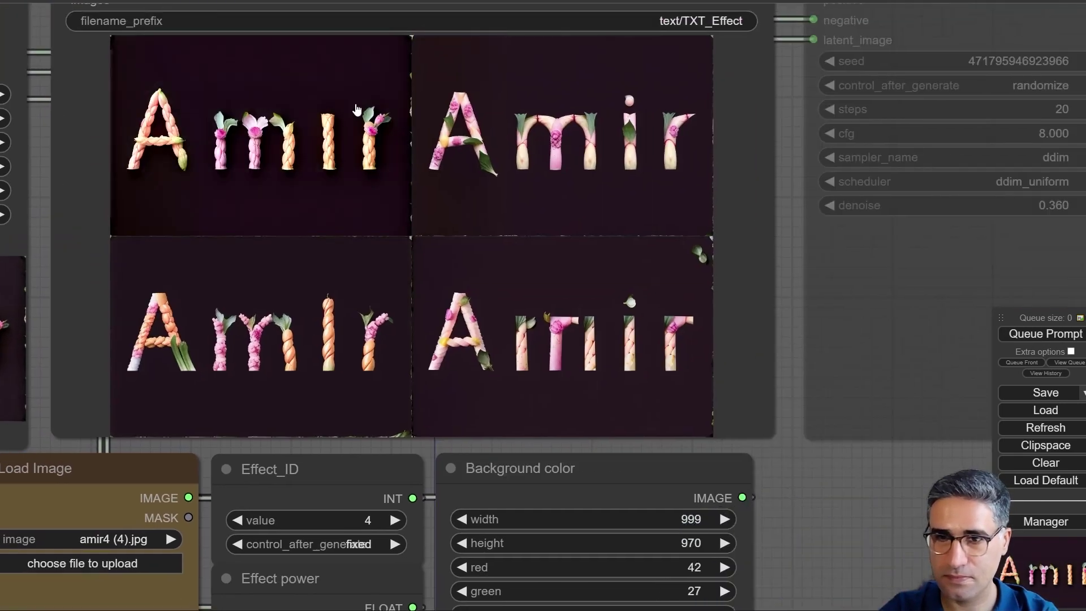
scroll(239, 123, "up", 5)
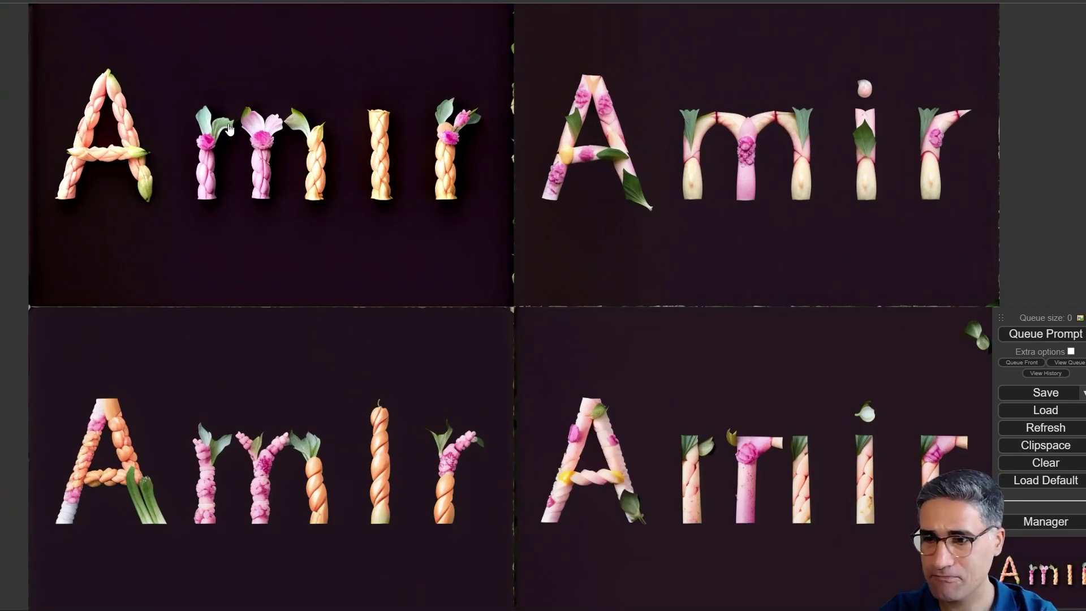
scroll(229, 129, "down", 5)
scroll(859, 530, "up", 3)
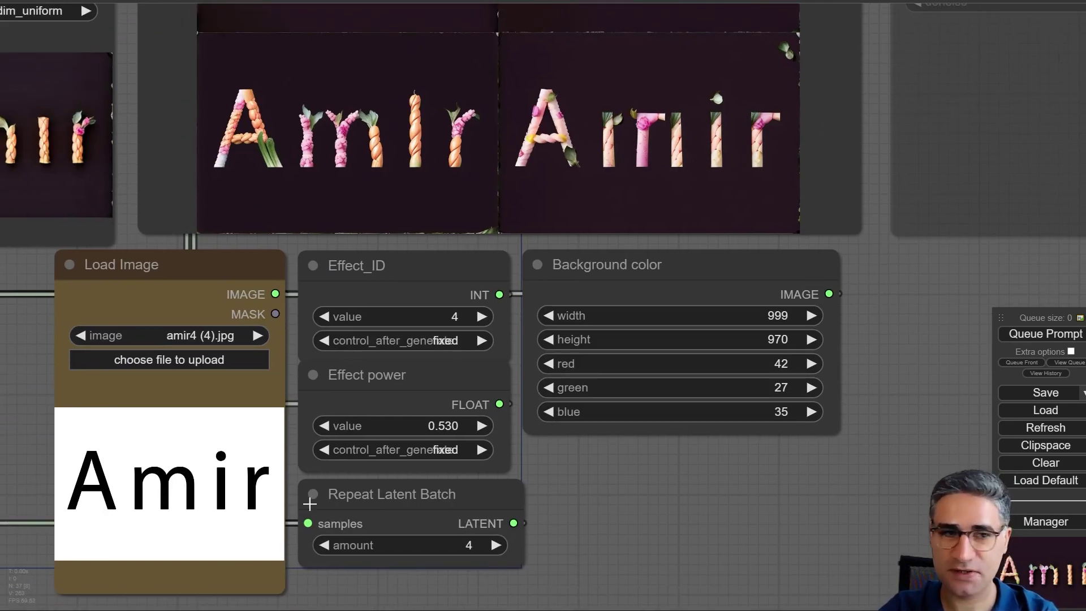
scroll(395, 416, "down", 2)
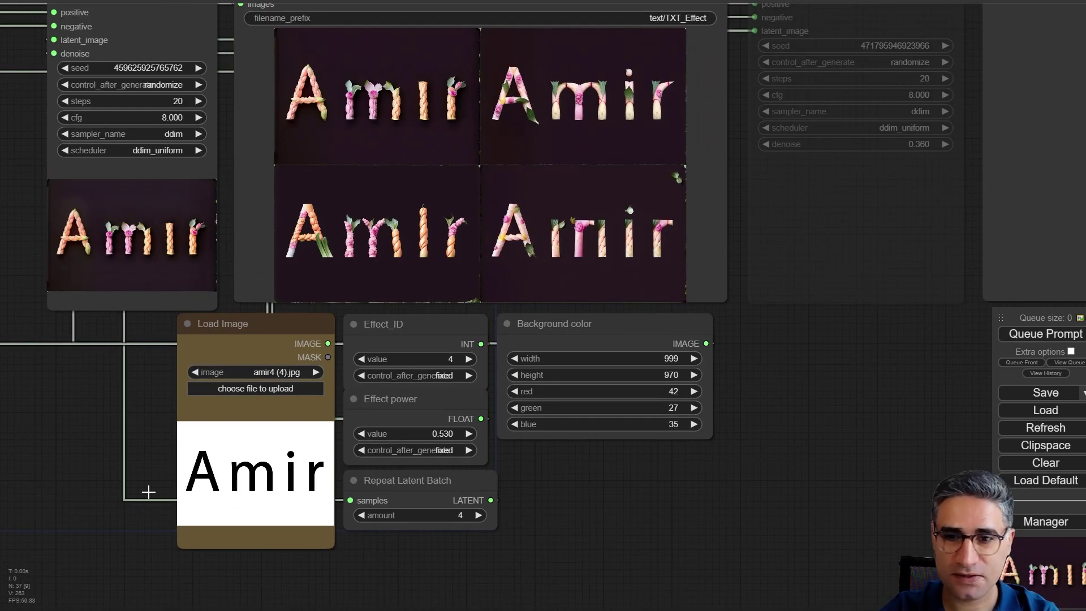
Step: Set Effect_ID to 5 and Effect power to 0.550, and queue the generation
left_click_drag(82, 419, 121, 368)
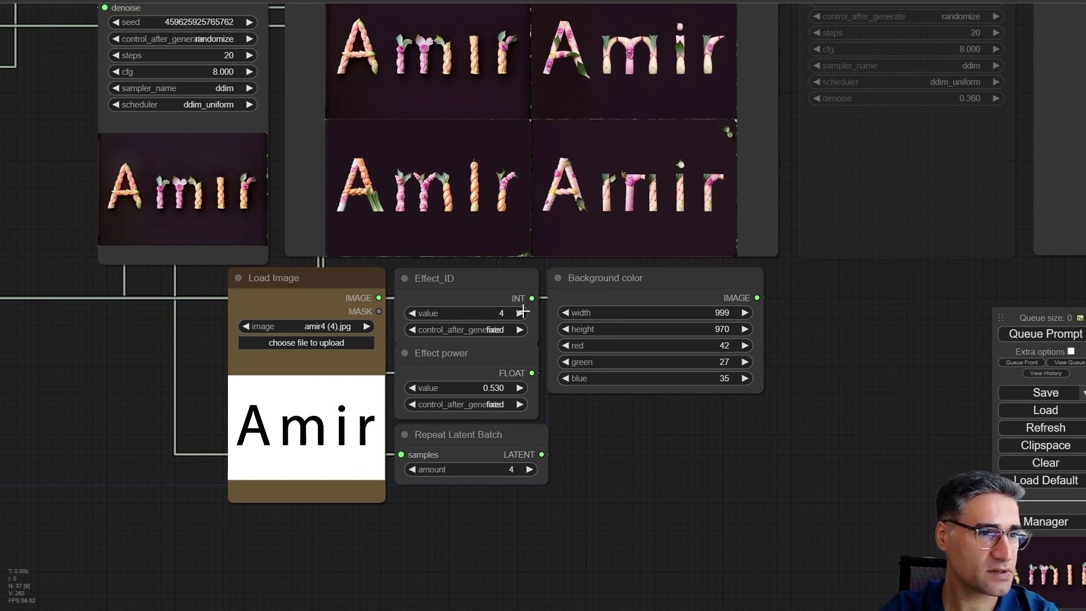
left_click(519, 313)
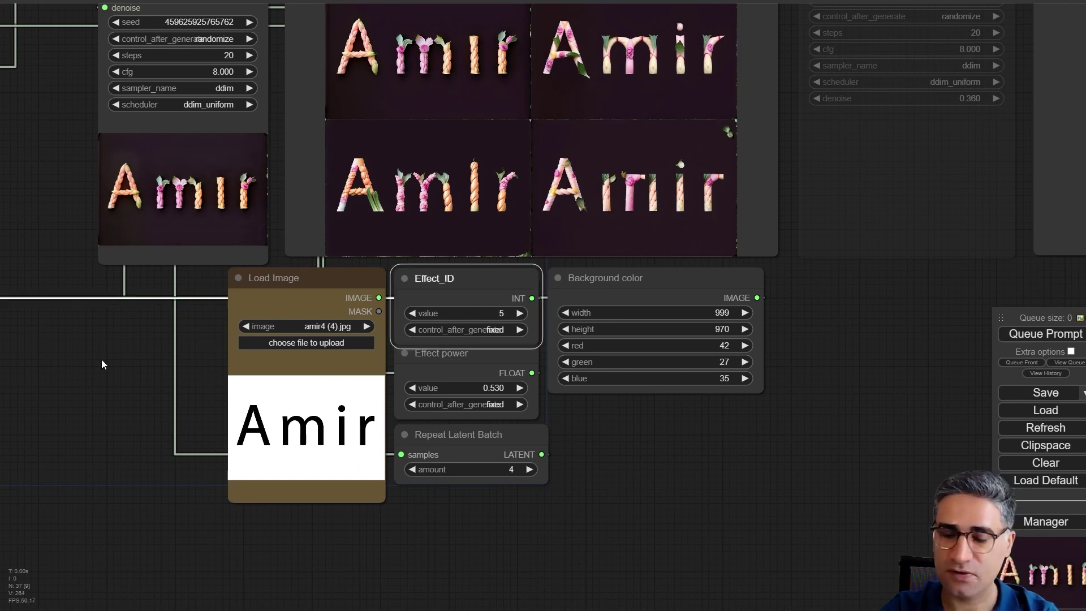
scroll(315, 359, "up", 2)
left_click(591, 398)
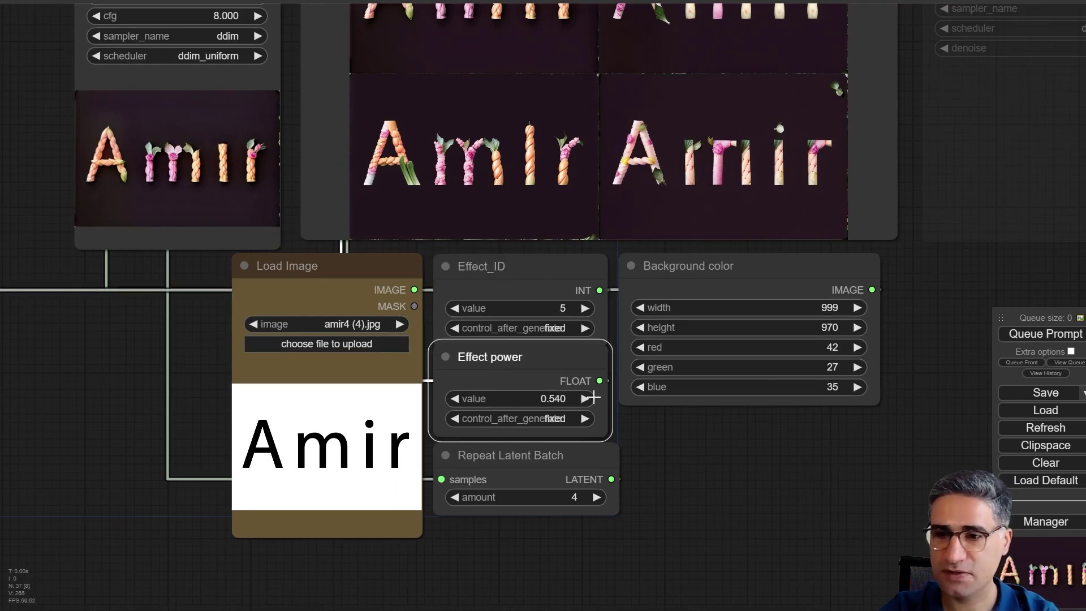
left_click(1028, 333)
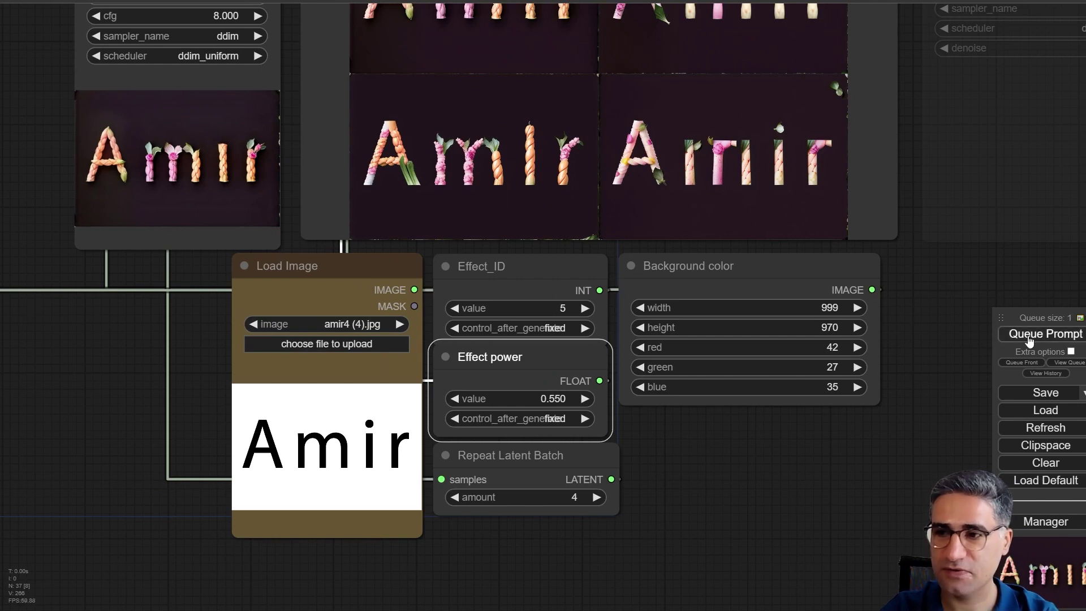
Step: Examine the KSampler preview of the Effect_ID 5 lettering up close and move over to the Save Image node
left_click_drag(190, 338, 228, 466)
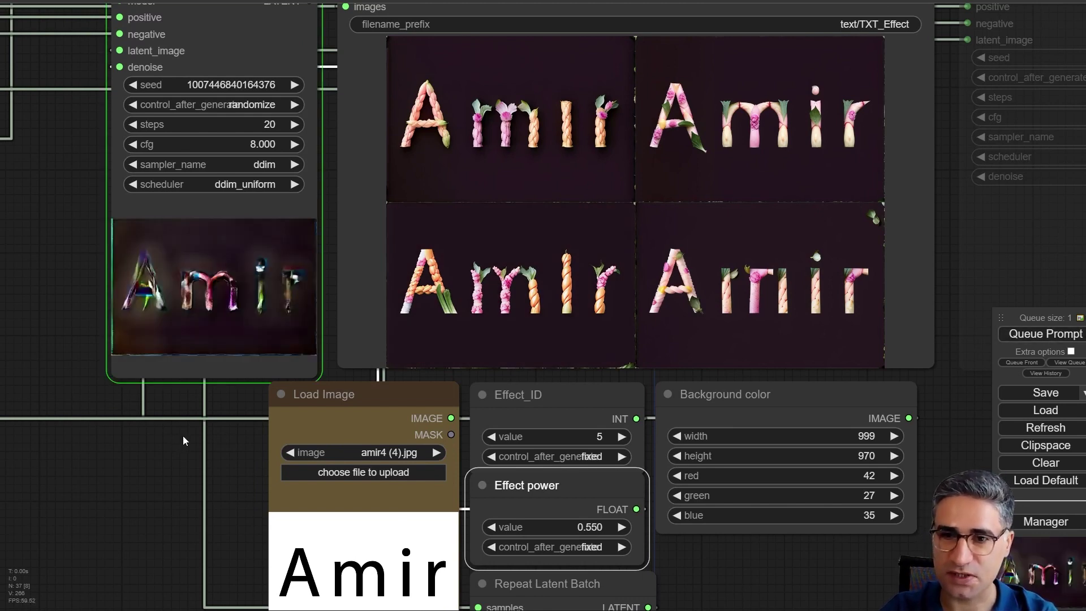
scroll(207, 311, "up", 5)
scroll(150, 304, "up", 5)
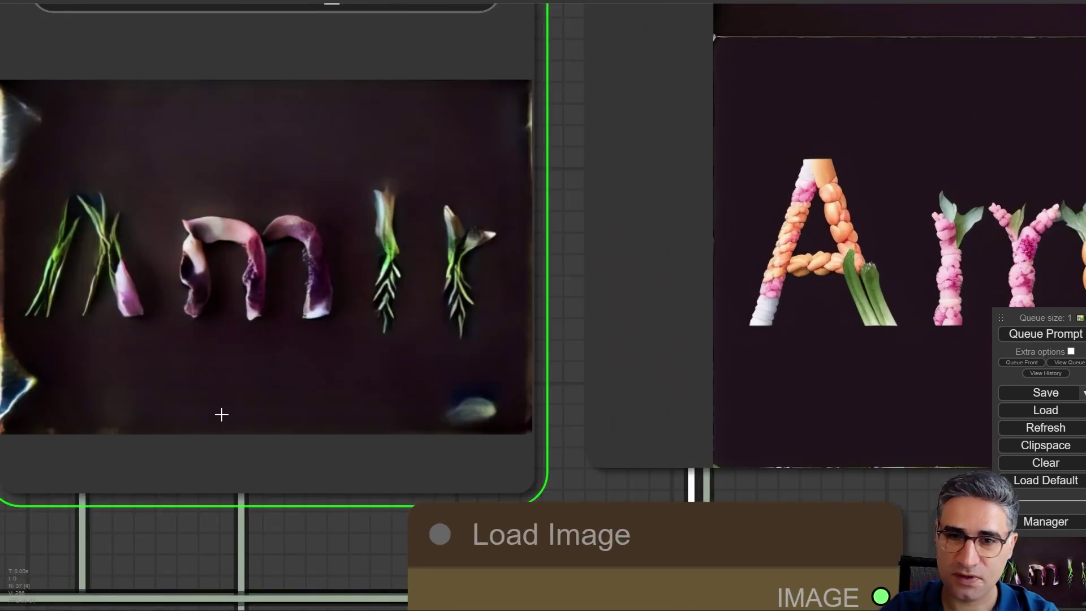
scroll(237, 441, "down", 2)
left_click_drag(304, 557, 444, 478)
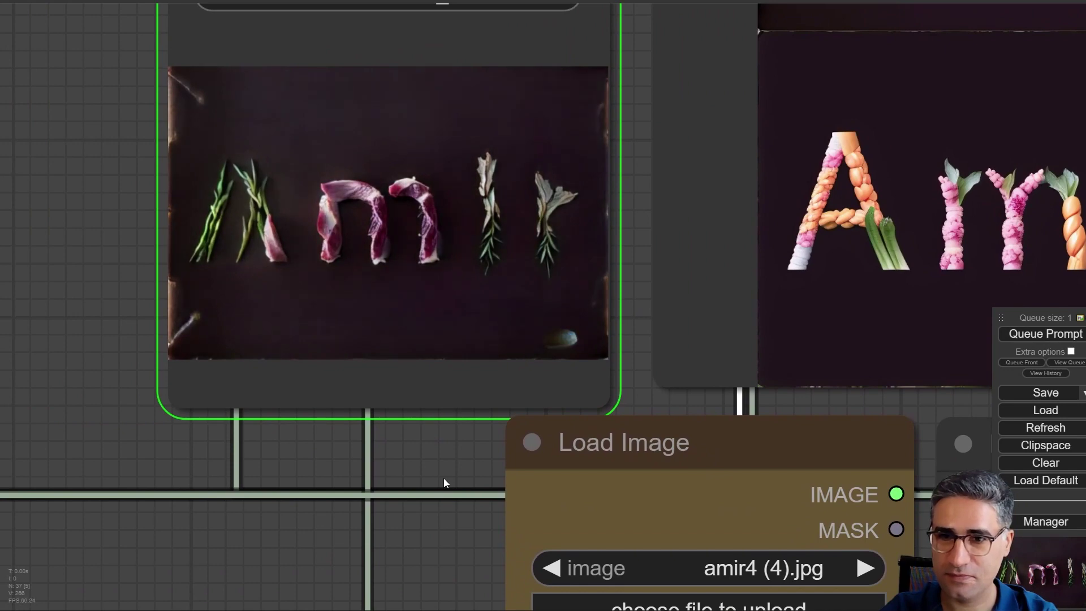
left_click_drag(443, 477, 0, 548)
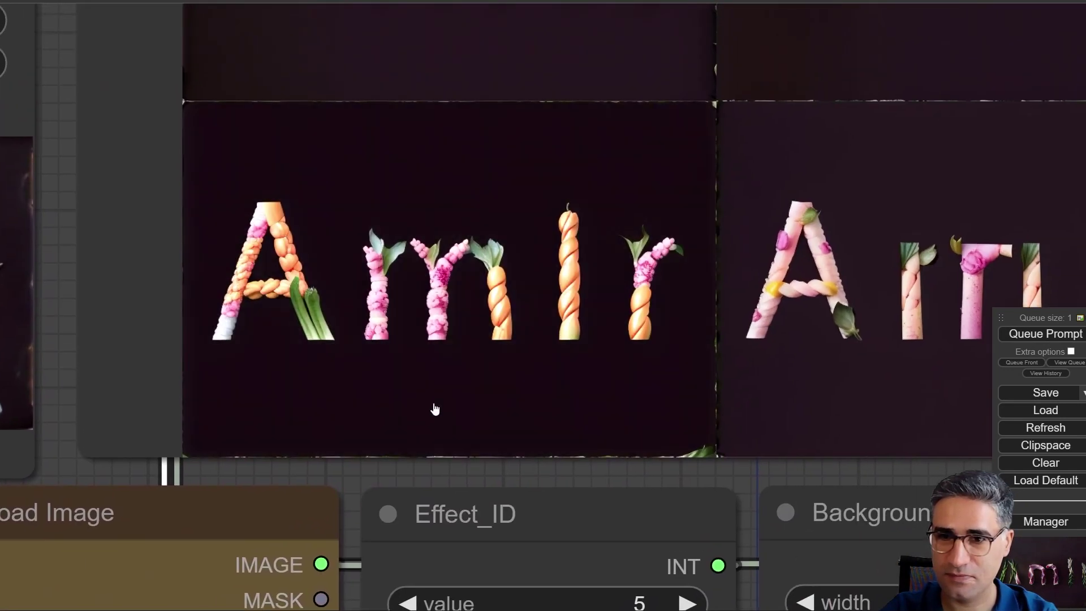
mouse_move(623, 481)
left_mouse_down()
mouse_move(605, 495)
mouse_move(637, 480)
left_mouse_up()
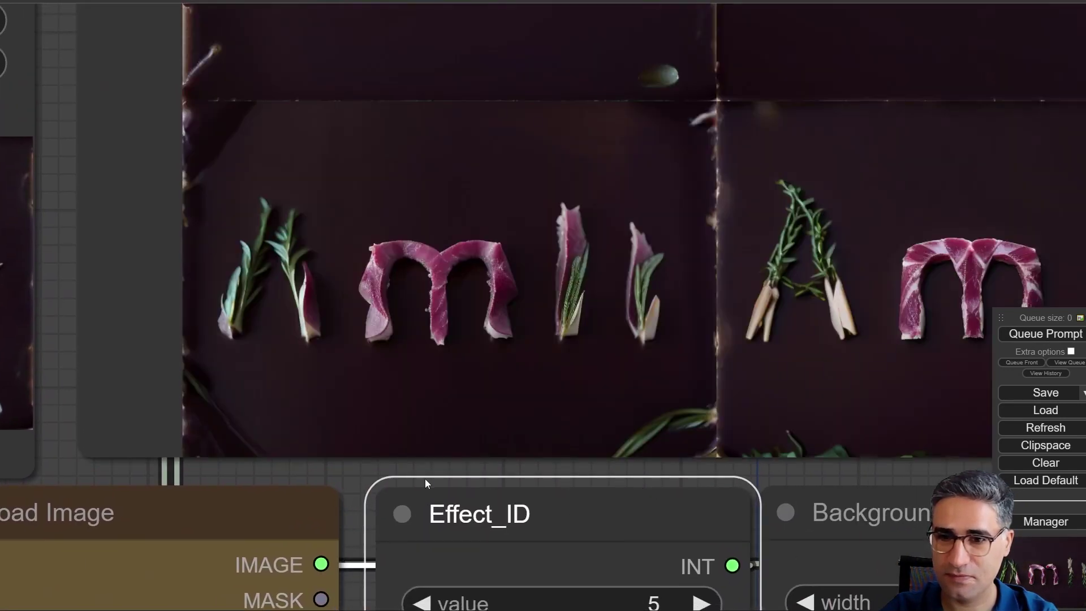
Step: Enlarge the first Effect_ID 5 result in the Save Image node and page through the images, inspecting the lettering up close
left_click_drag(322, 472, 244, 609)
left_click(380, 142)
scroll(360, 433, "down", 4)
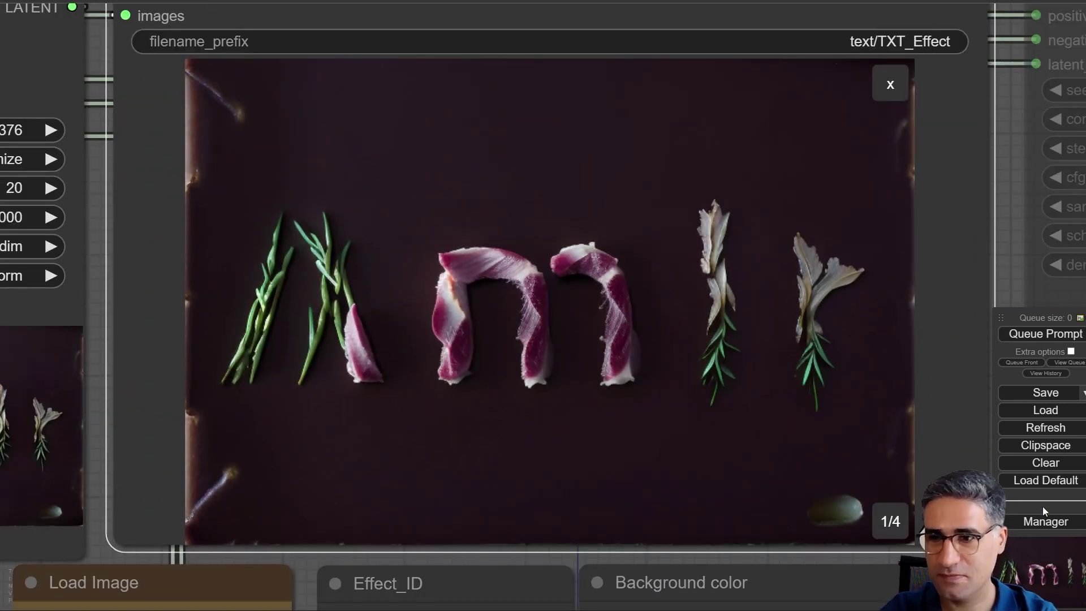
key("Right")
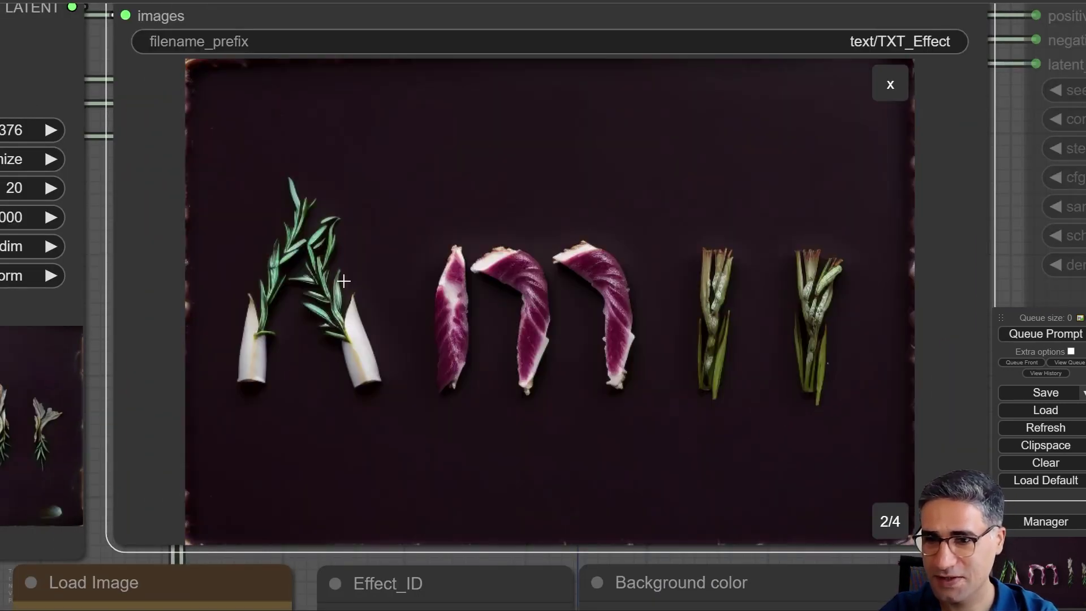
scroll(633, 314, "up", 4)
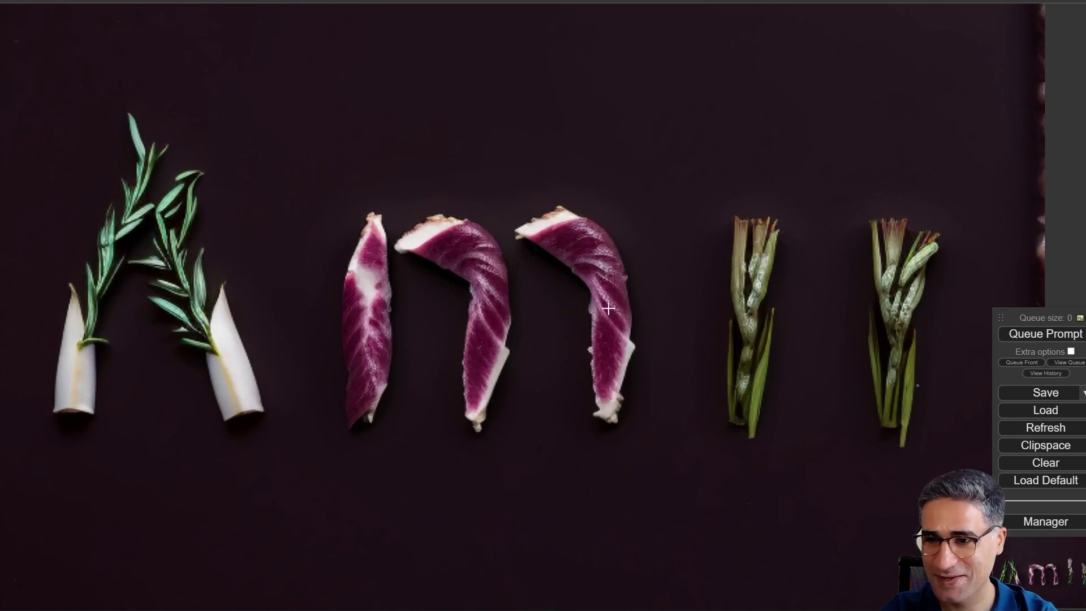
left_click(312, 252)
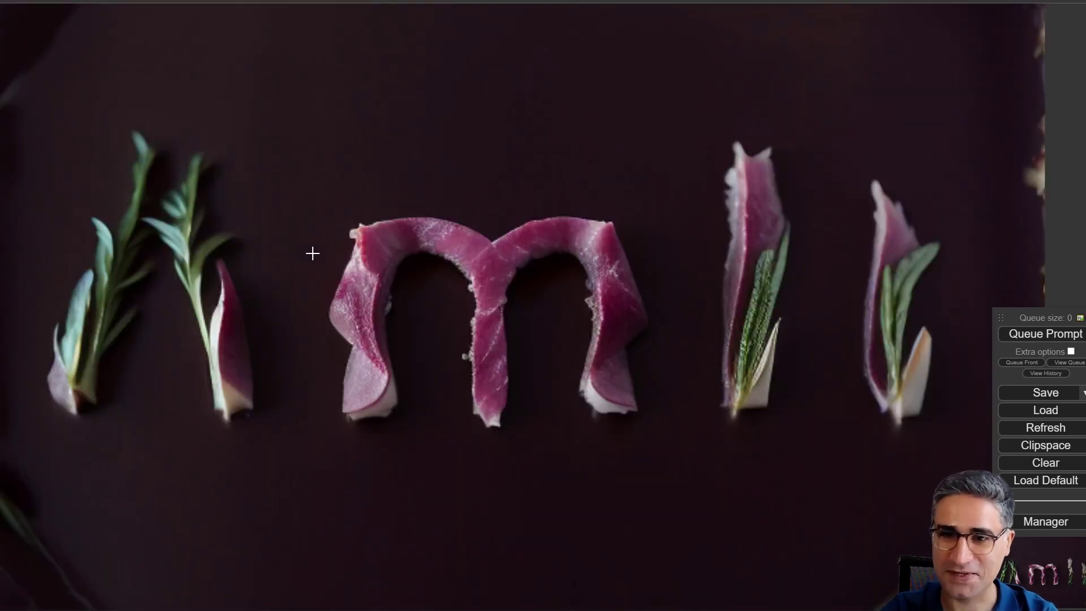
left_click(373, 271)
left_click(373, 271)
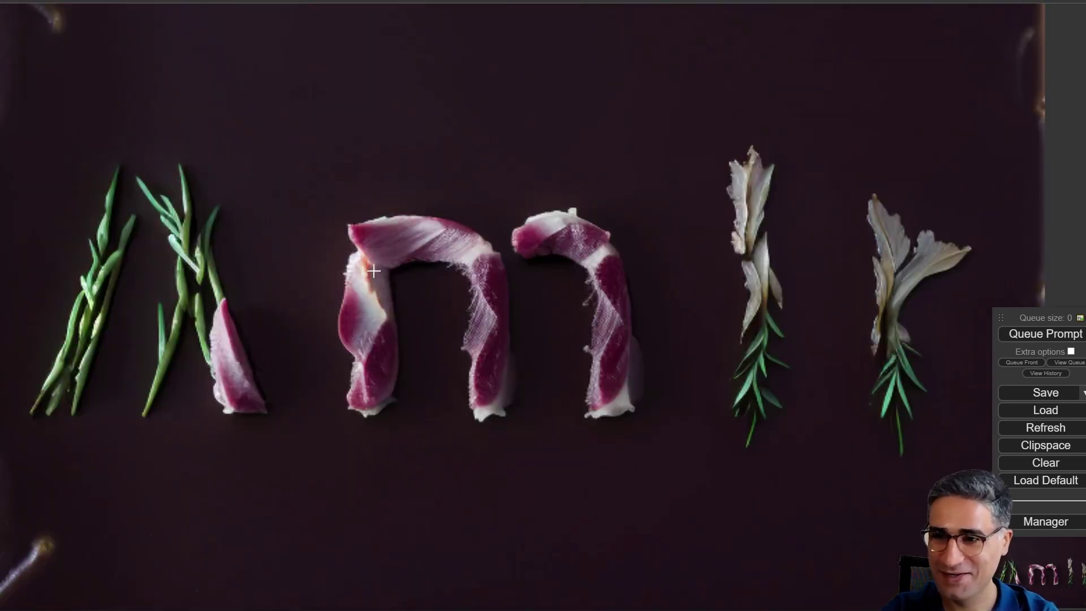
left_click(373, 271)
left_click(373, 271)
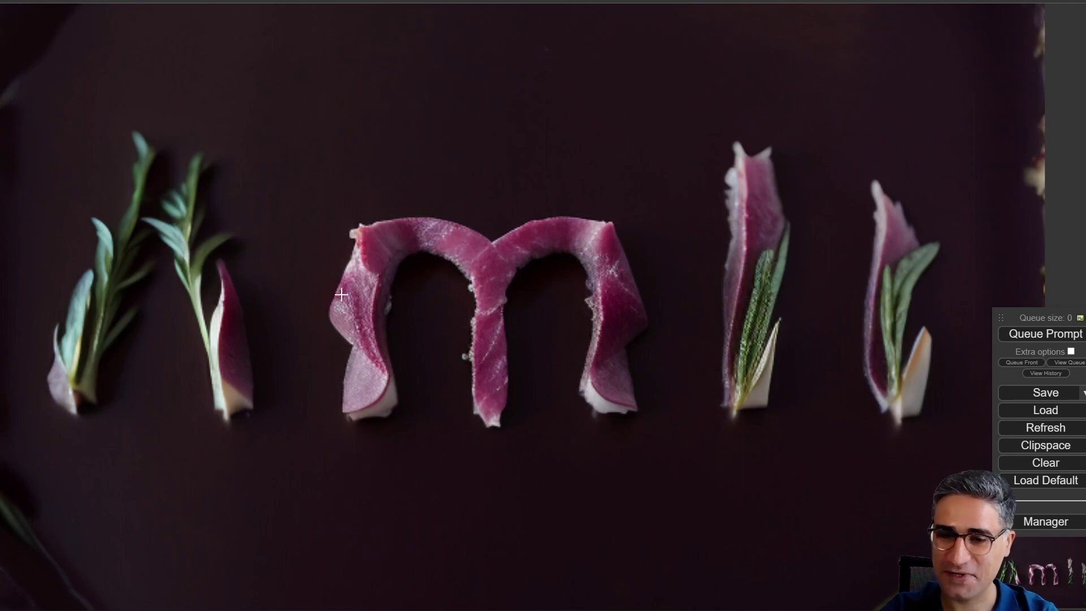
scroll(337, 295, "down", 10)
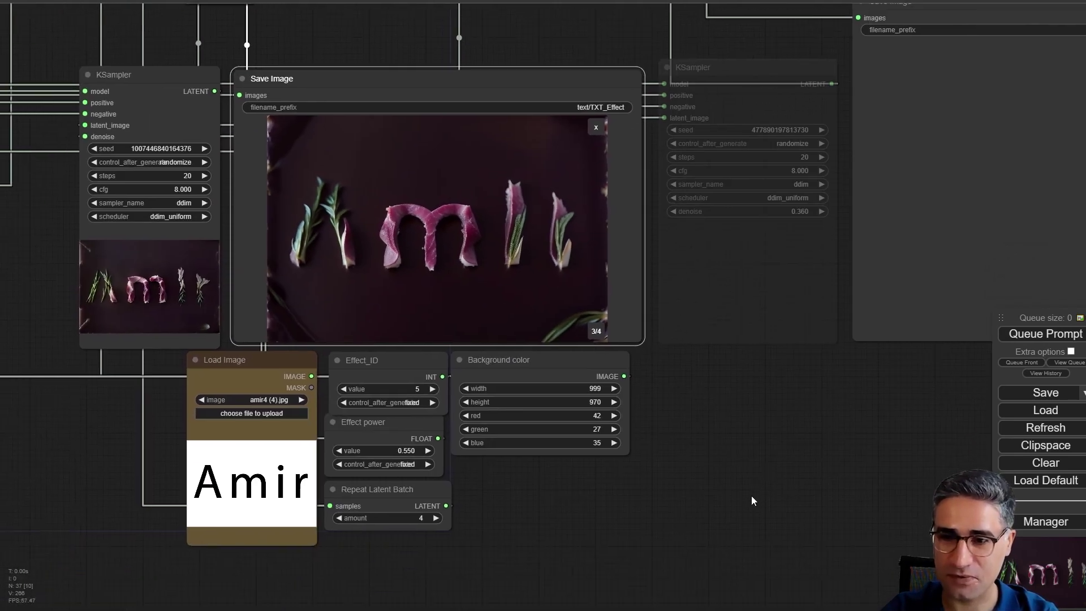
left_click(752, 500)
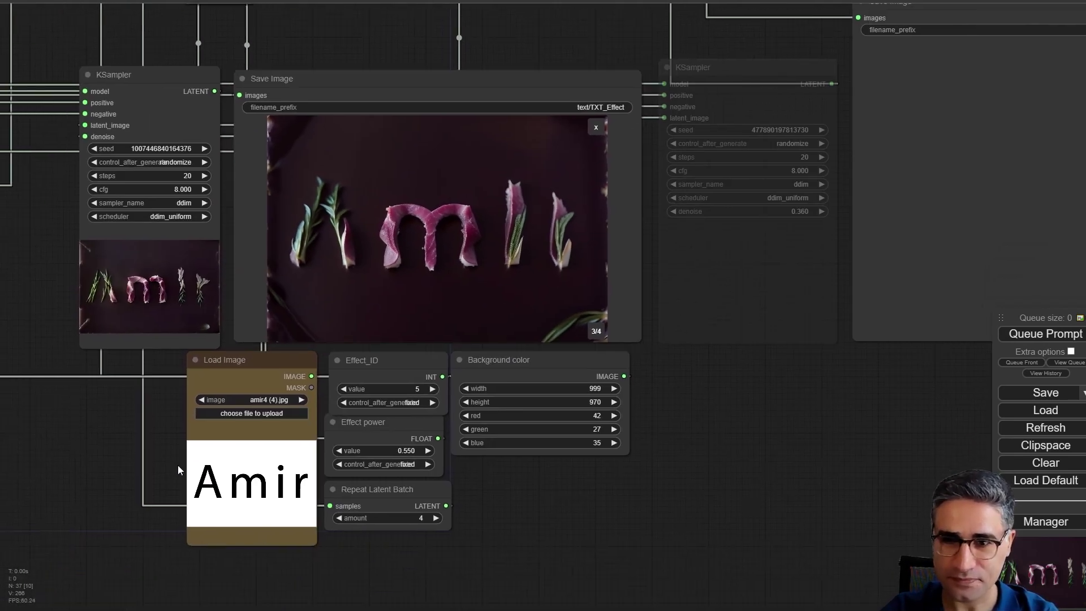
left_click(427, 177)
left_click(427, 181)
left_click(422, 194)
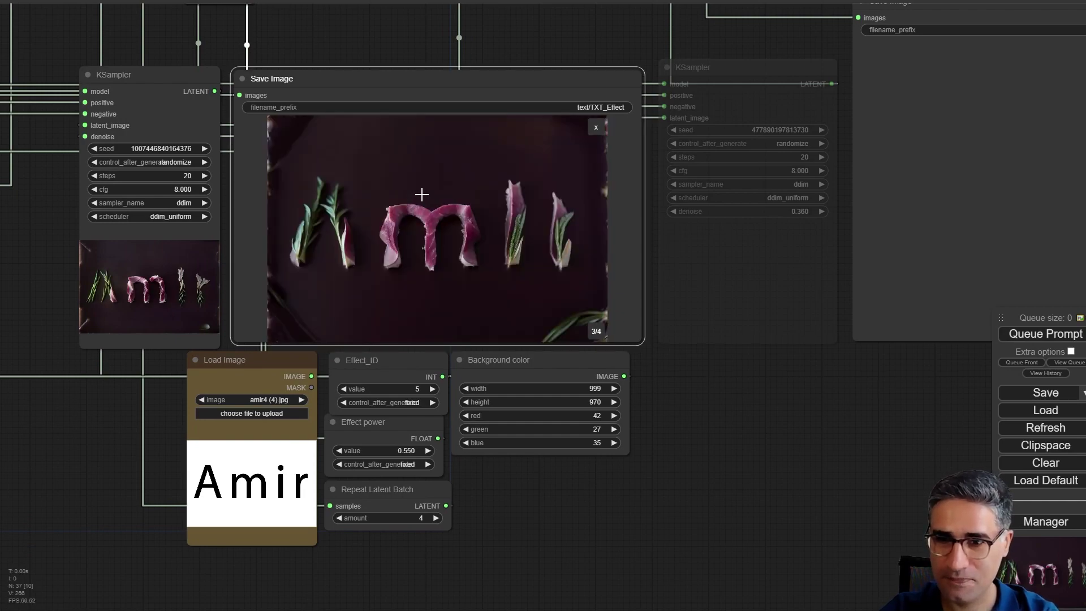
Step: Set Effect_ID to 12 and queue the generation
left_click(421, 198)
scroll(407, 207, "up", 4)
scroll(91, 489, "down", 3)
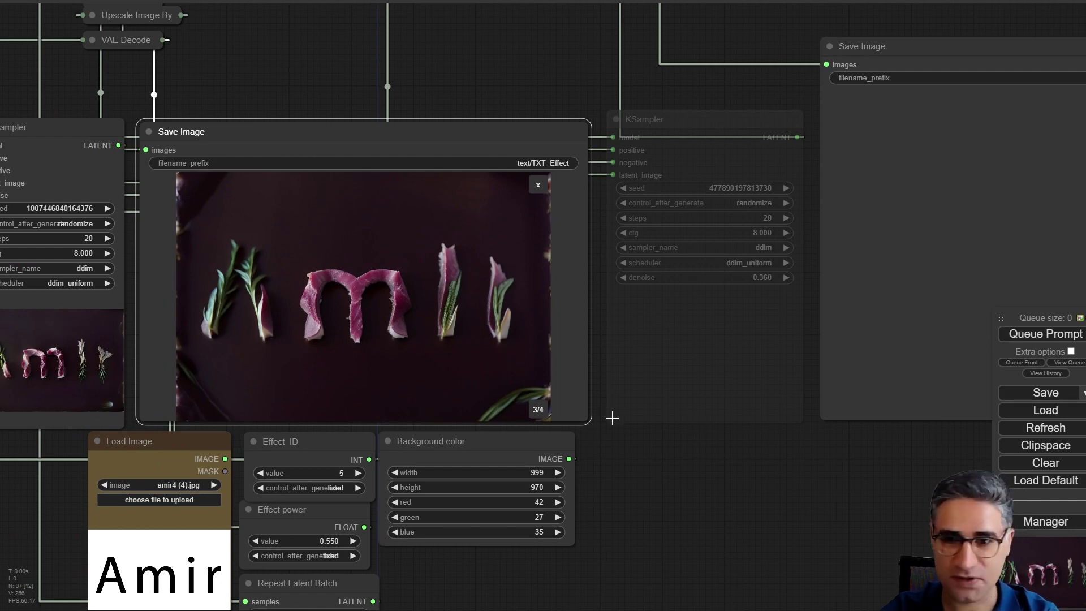
left_click(304, 473)
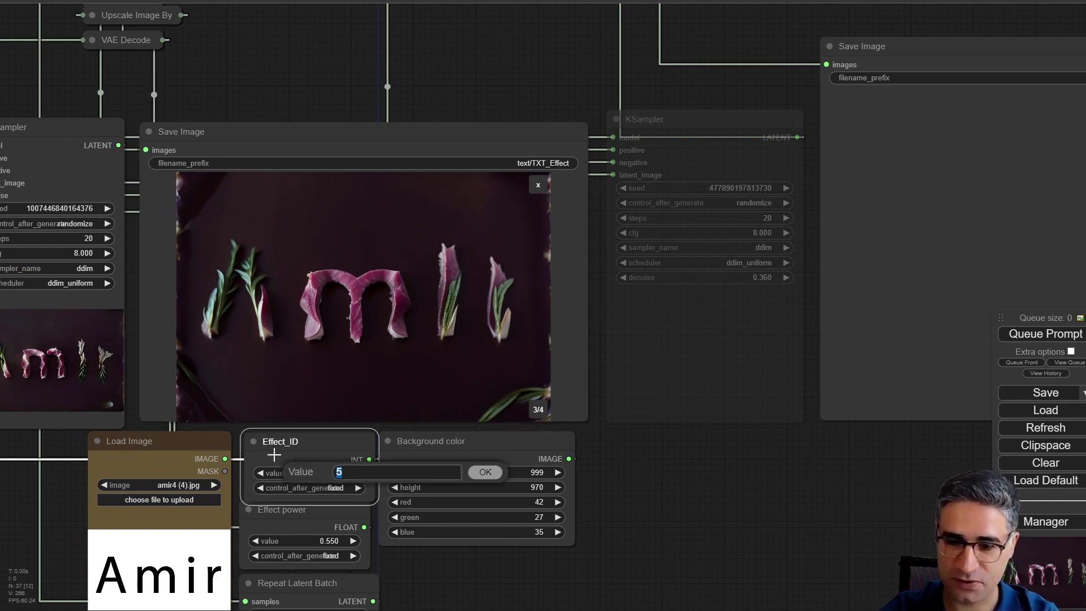
type("12")
key("Return")
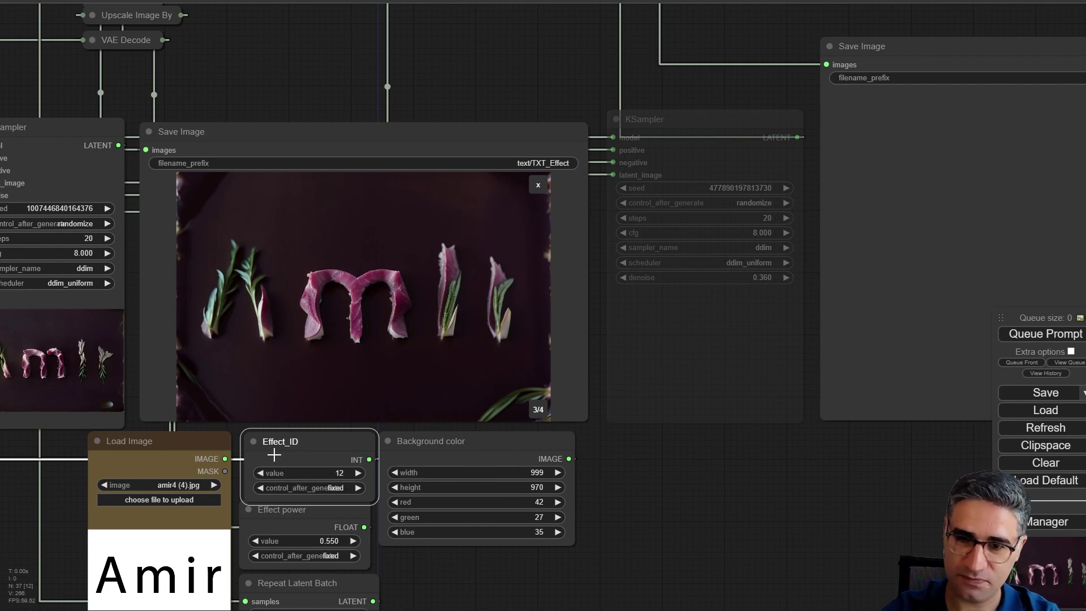
left_click(1017, 334)
Step: Enlarge the first Effect_ID 12 result in the Save Image node and inspect its lettering up close
left_click_drag(691, 527, 791, 457)
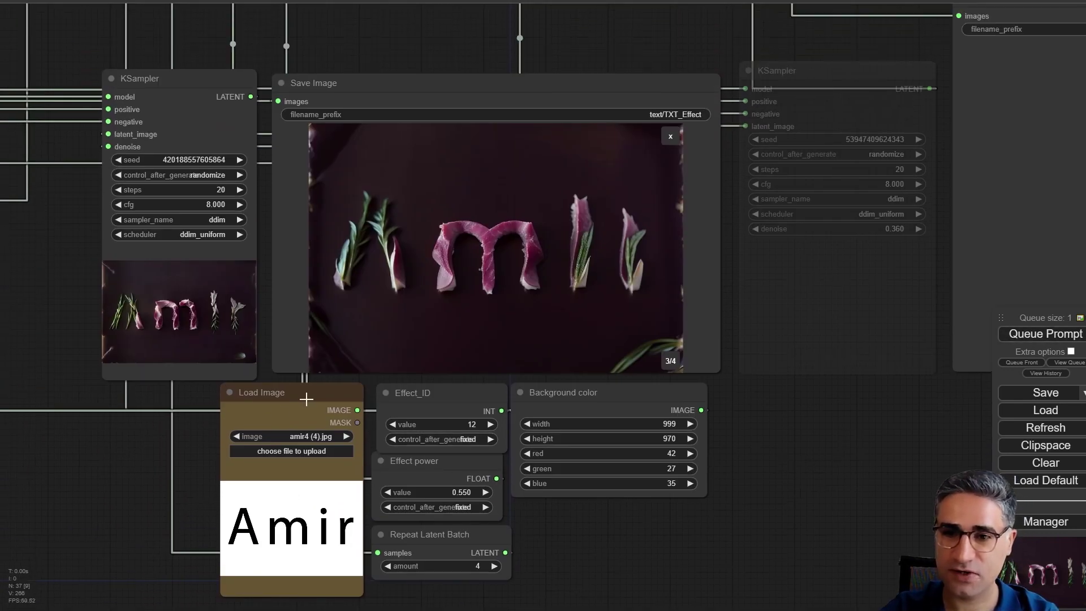
scroll(306, 399, "up", 4)
left_click_drag(290, 583, 307, 540)
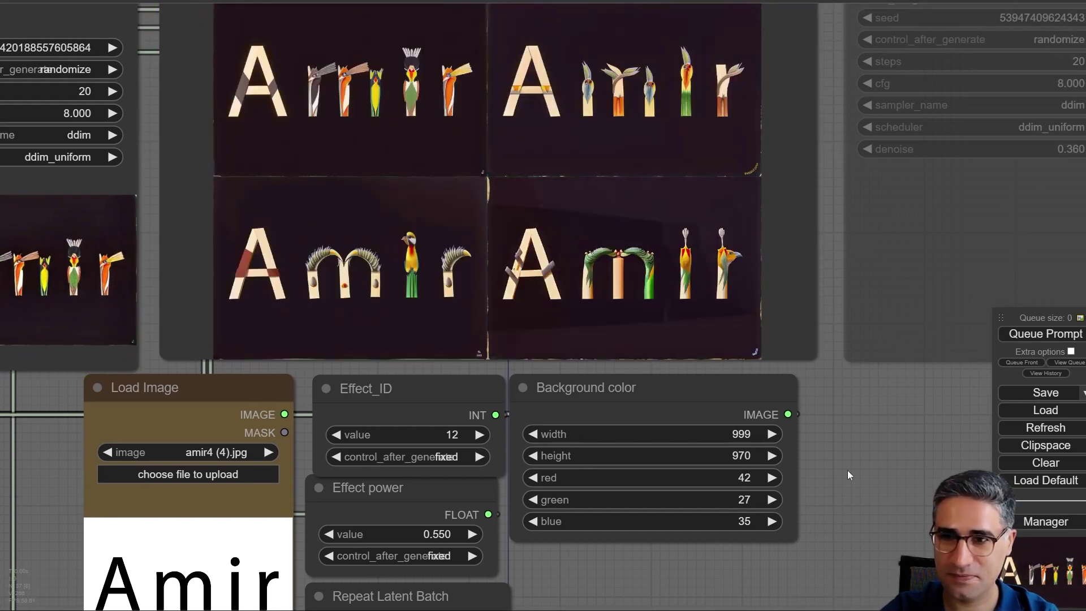
left_click(268, 122)
scroll(268, 122, "up", 8)
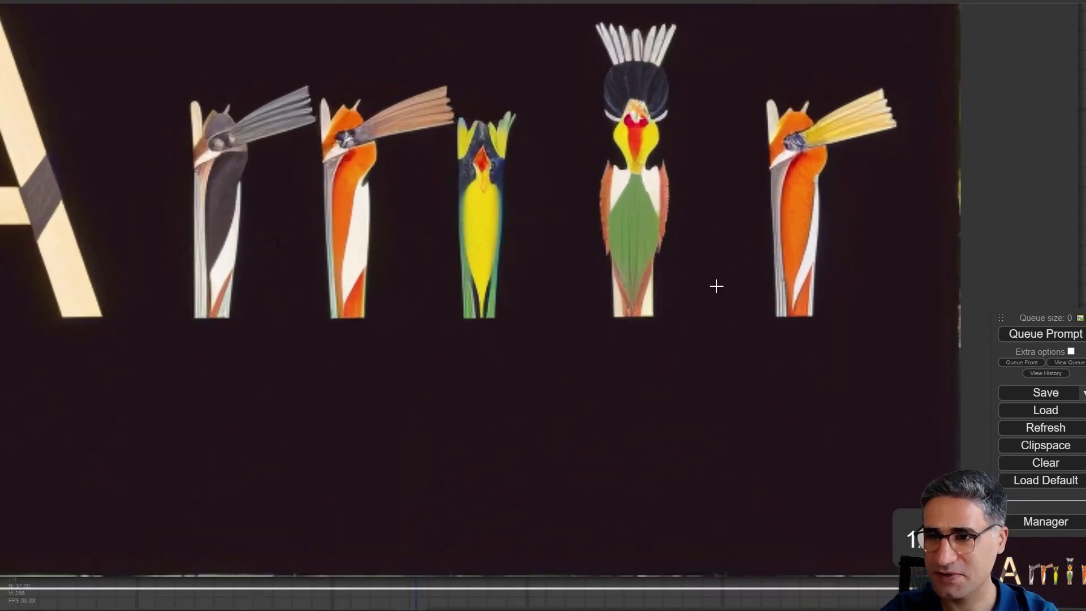
scroll(601, 150, "down", 2)
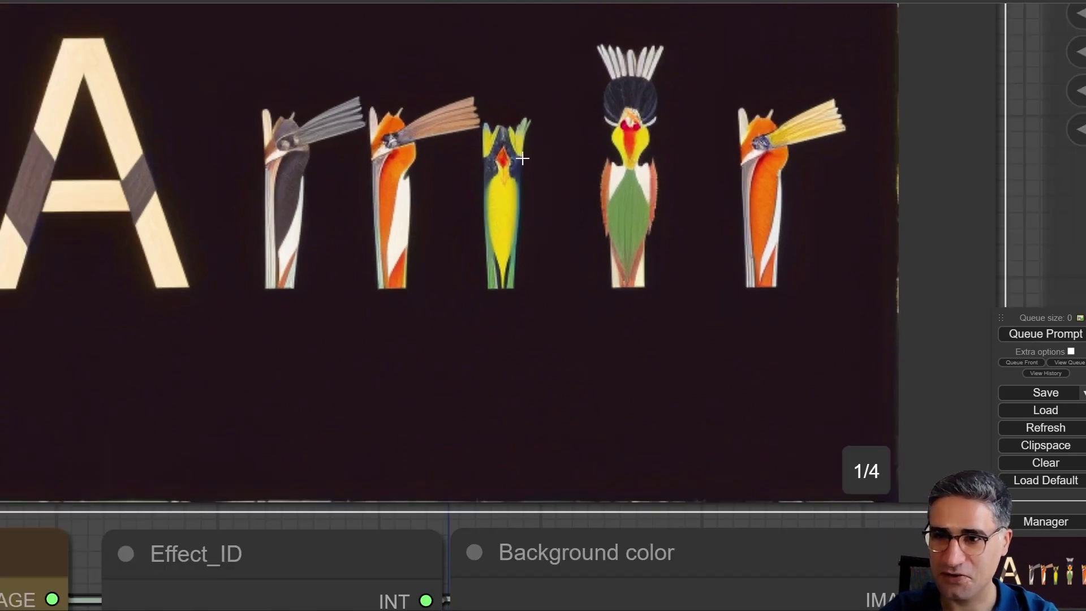
scroll(512, 170, "down", 1)
scroll(512, 171, "down", 2)
Step: Page through the remaining Effect_ID 12 results, inspecting the letters up close, and return to the settings nodes
left_click_drag(905, 454, 898, 527)
left_click(382, 240)
key("Right")
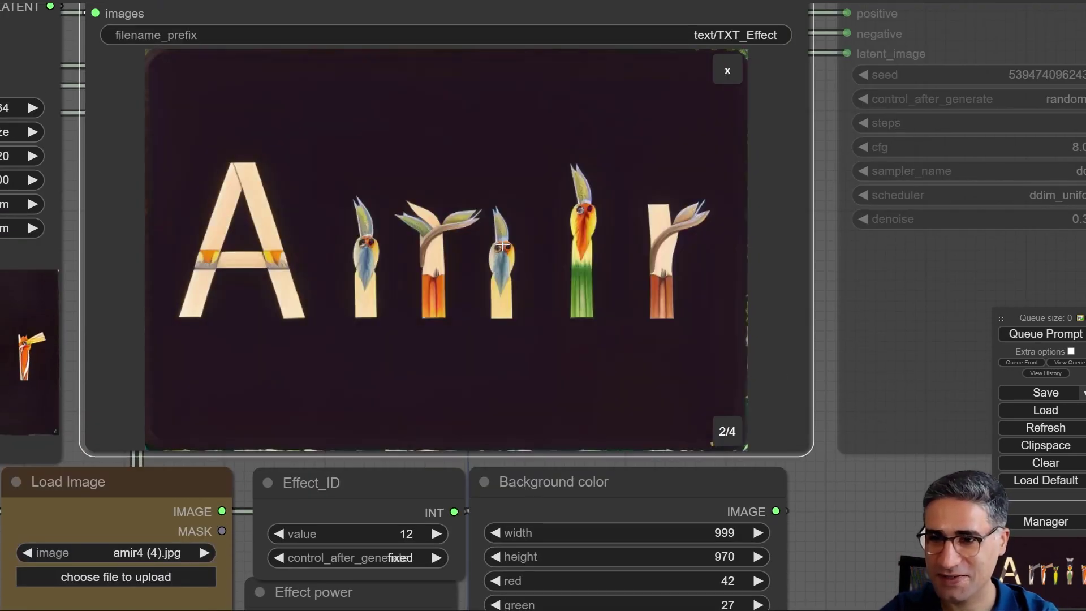
scroll(383, 242, "up", 3)
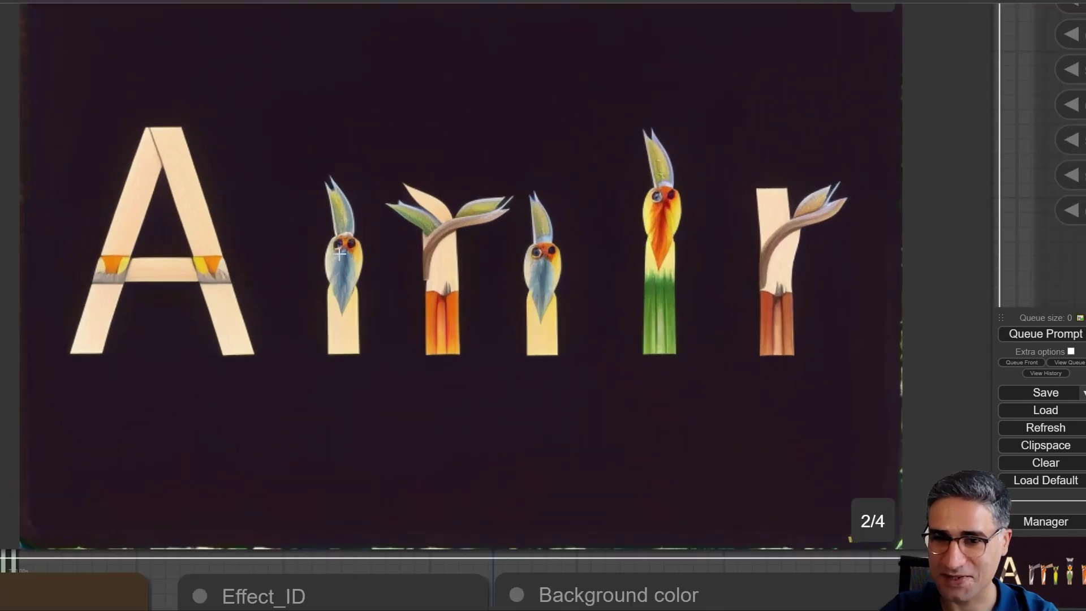
left_click(376, 249)
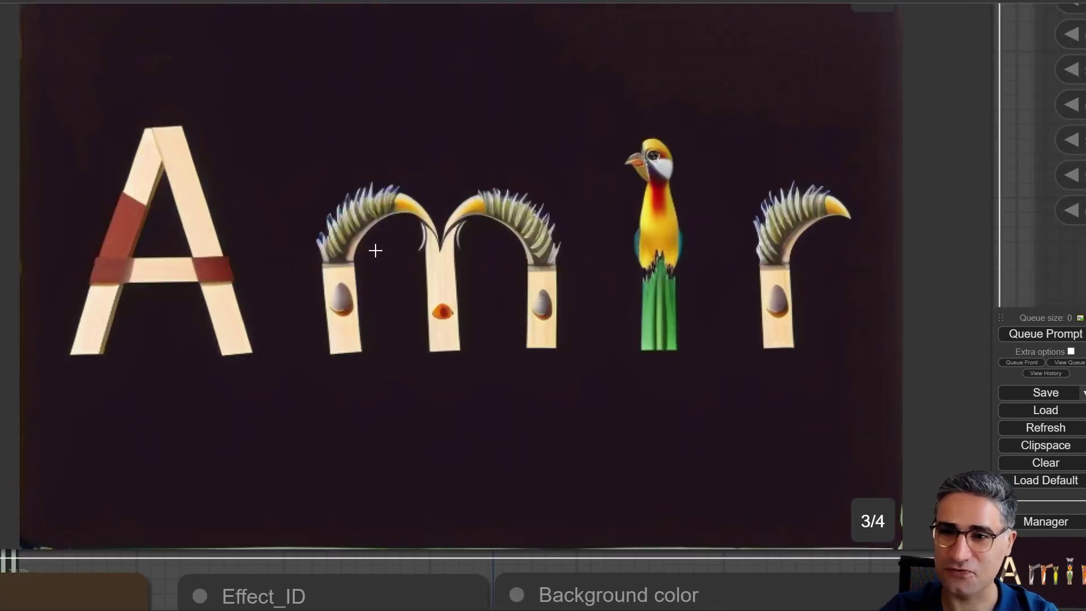
left_click(722, 197)
scroll(693, 208, "down", 5)
left_click_drag(900, 539, 874, 422)
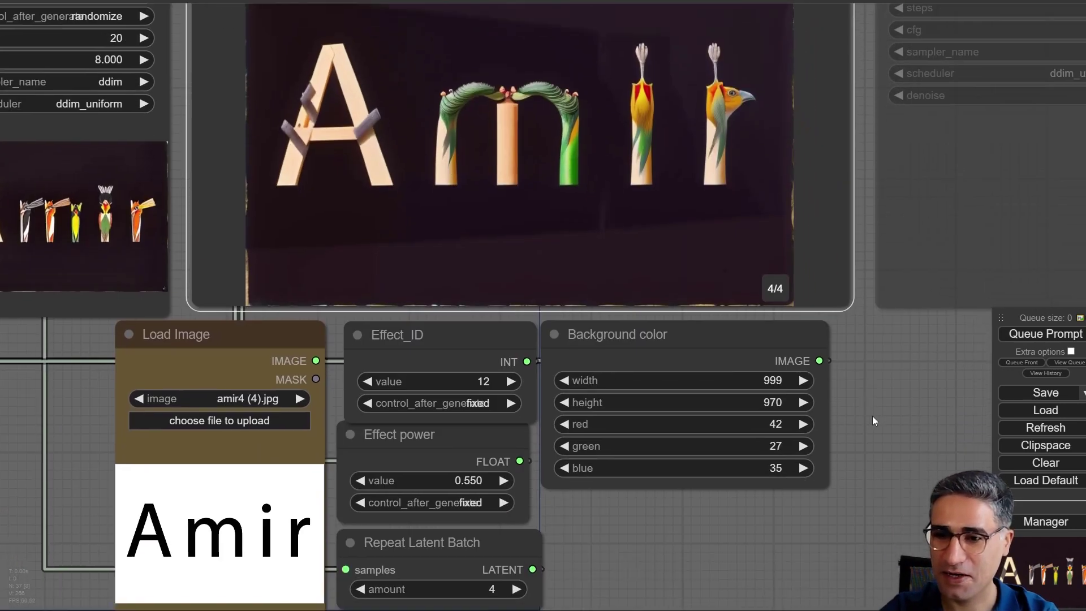
Step: Raise the Effect power value to 0.650 and queue the generation
left_click(503, 480)
left_click(504, 480)
left_click(503, 480)
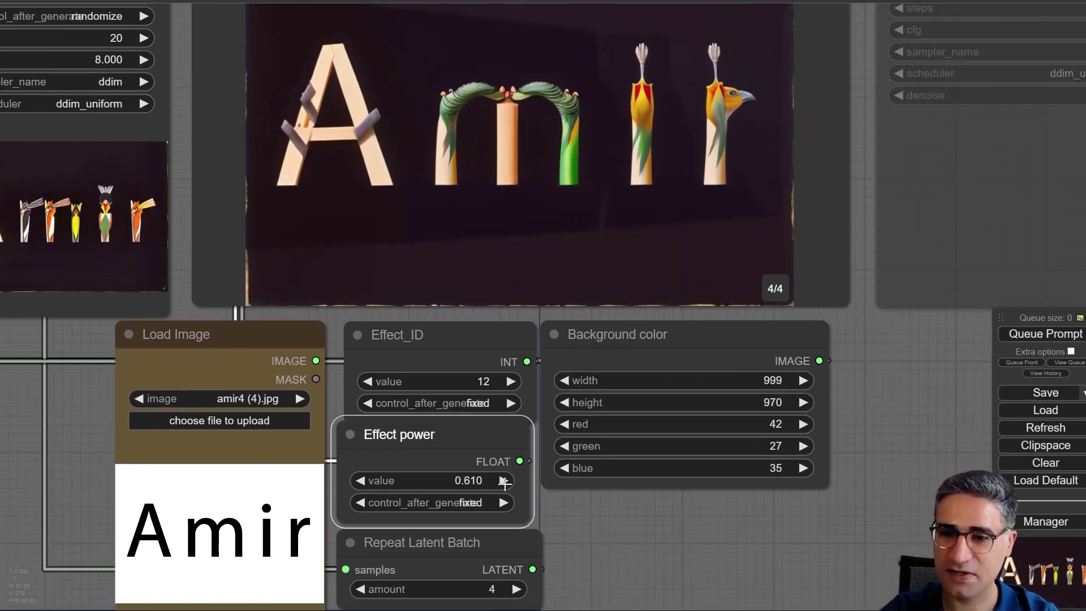
left_click(503, 480)
left_click(503, 480)
left_click(1045, 333)
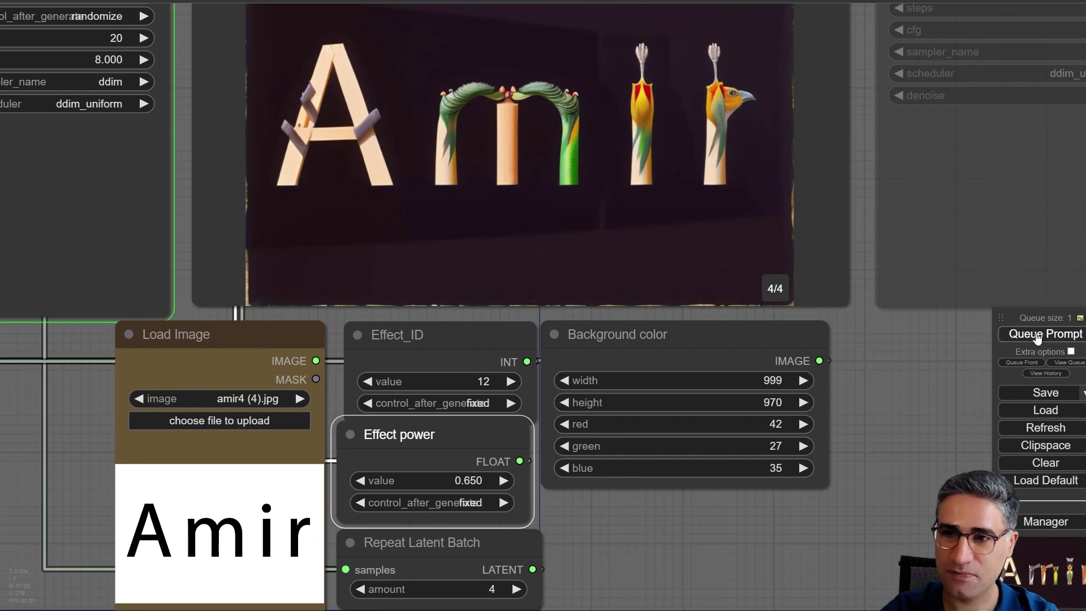
Step: Examine the KSampler preview and the four Save Image results generated with Effect power 0.650 up close
left_click_drag(78, 441, 212, 428)
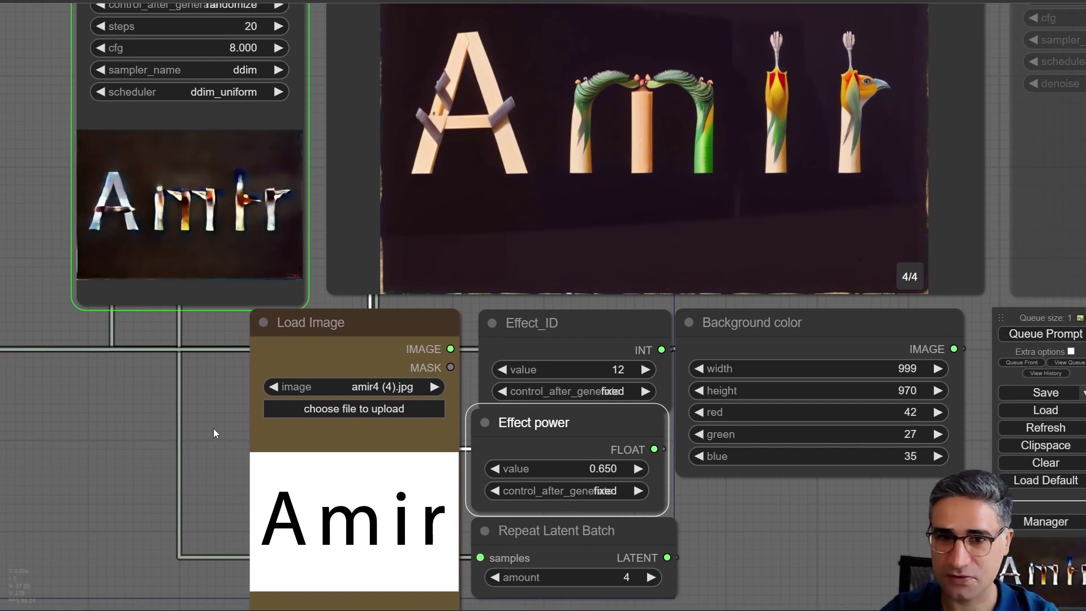
scroll(213, 429, "up", 5)
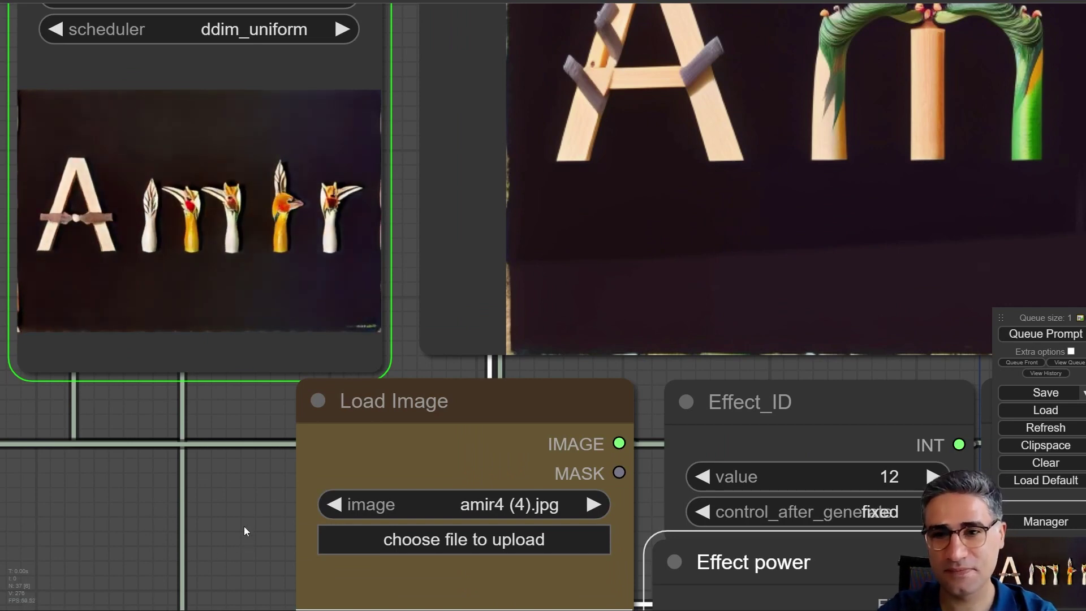
left_click_drag(243, 525, 242, 513)
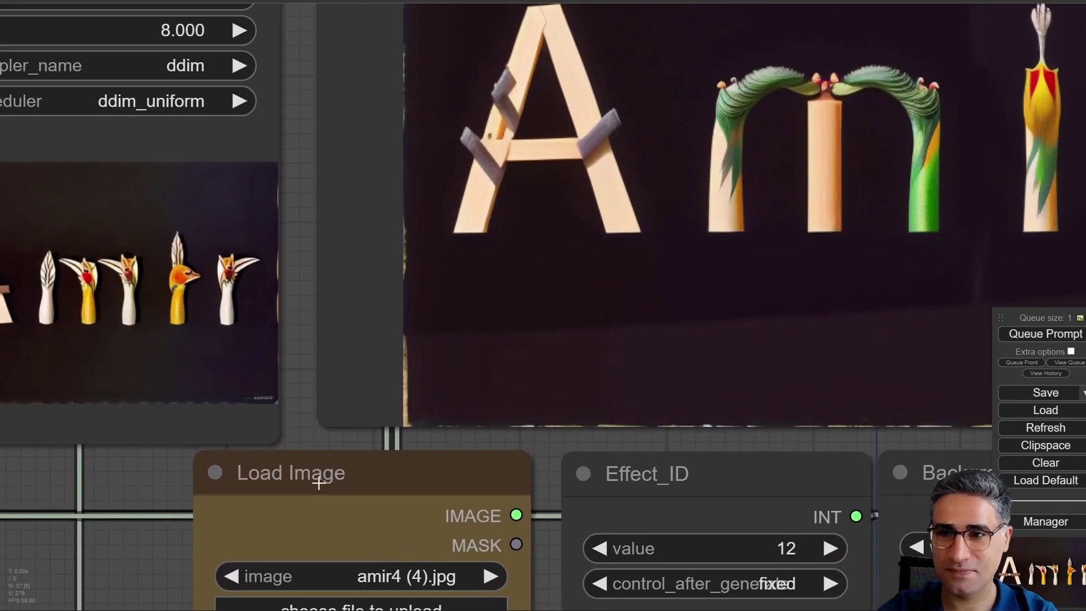
scroll(691, 375, "down", 4)
left_click_drag(329, 453, 1, 512)
scroll(558, 360, "up", 5)
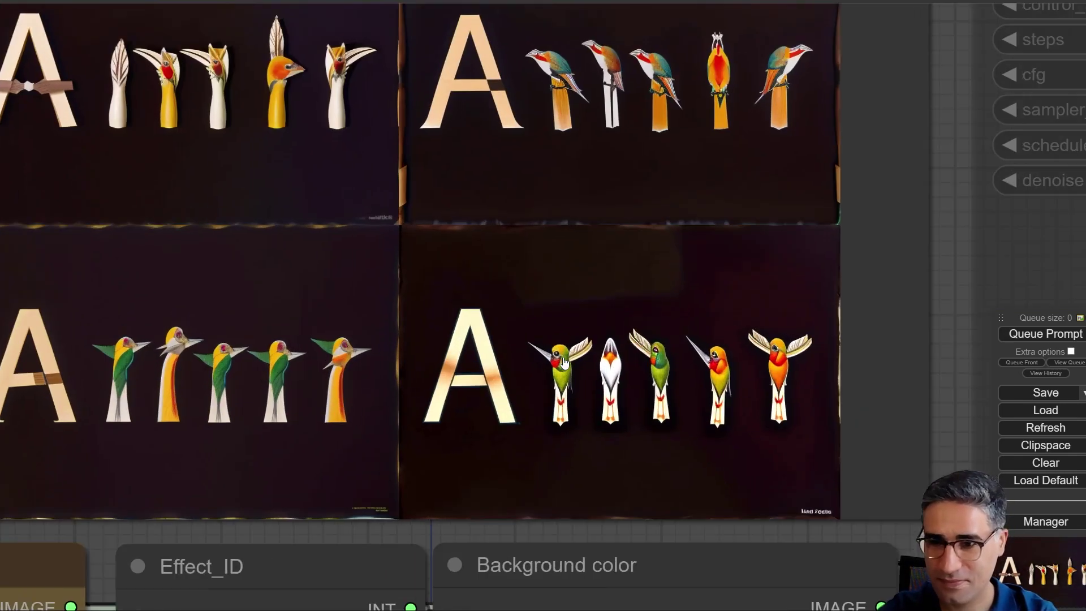
scroll(637, 87, "down", 3)
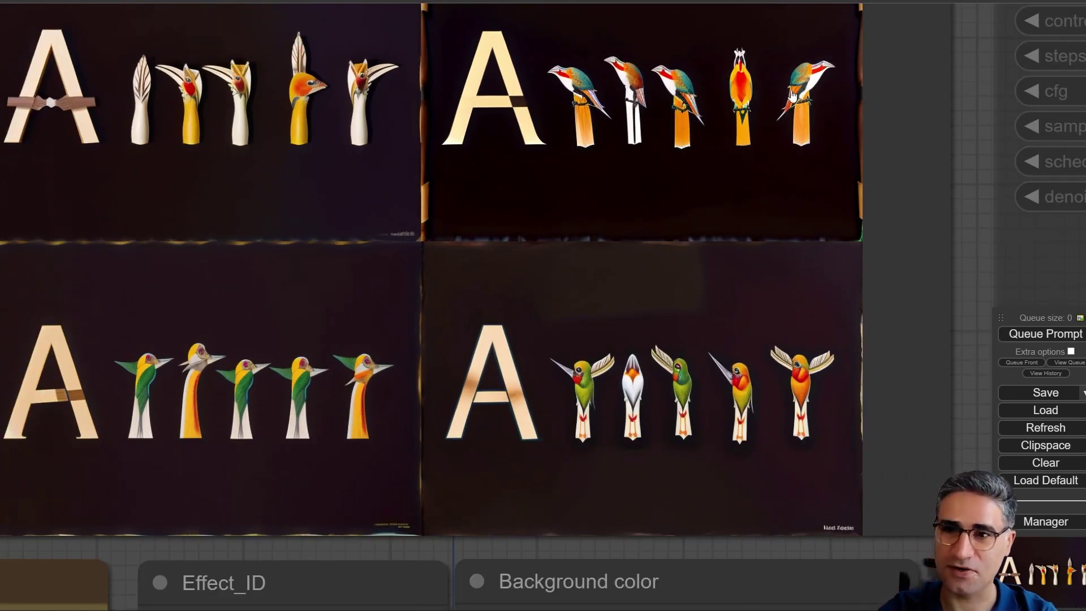
scroll(631, 98, "down", 5)
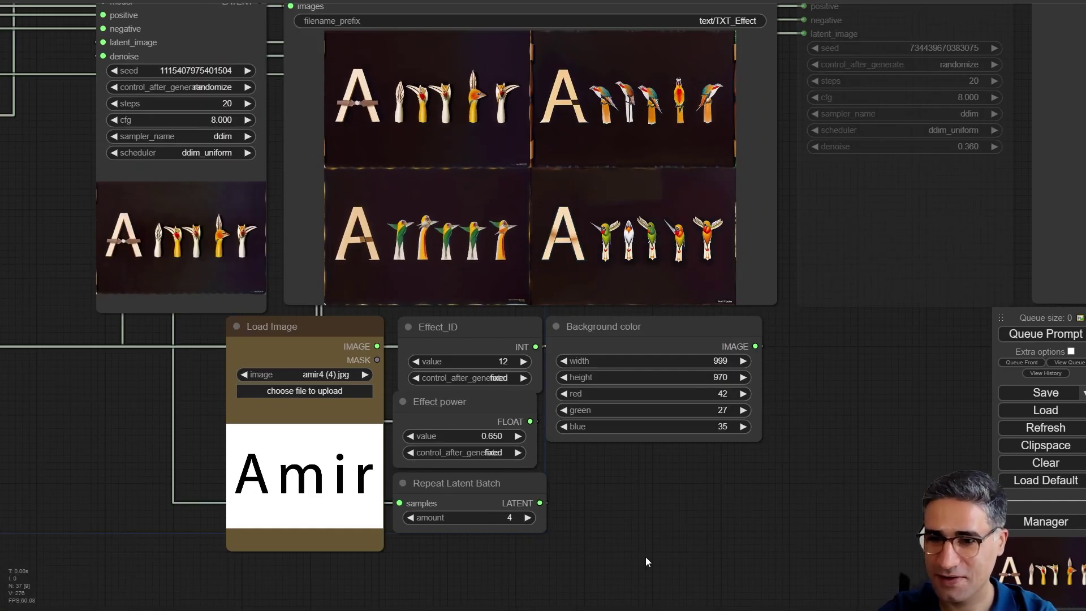
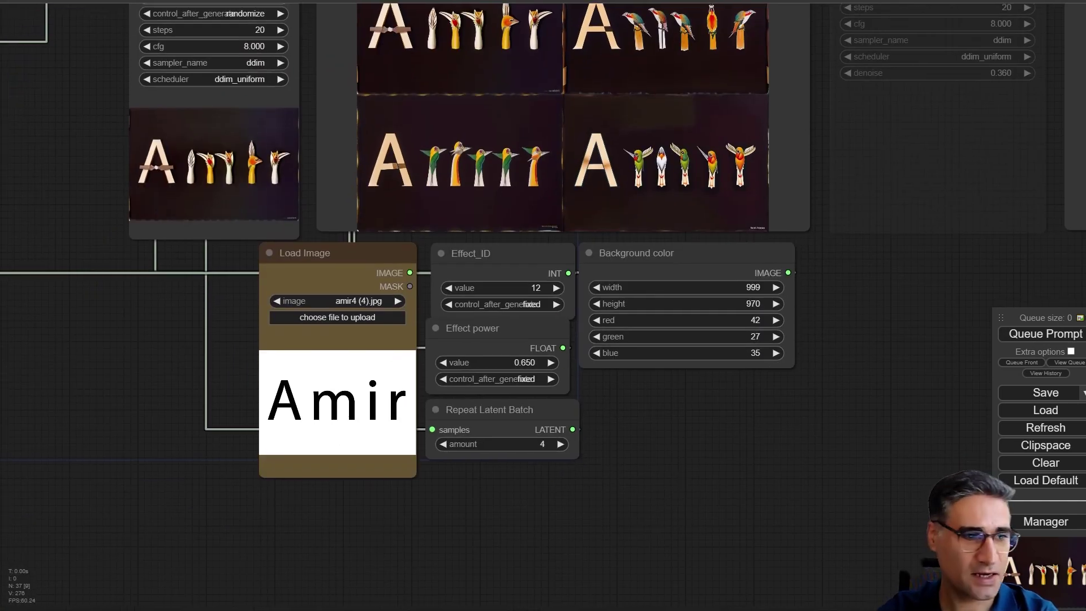
Step: Load COMFYUI (1).jpg as the input text image and lower the Effect power to 0.570
left_click_drag(1, 486, 298, 409)
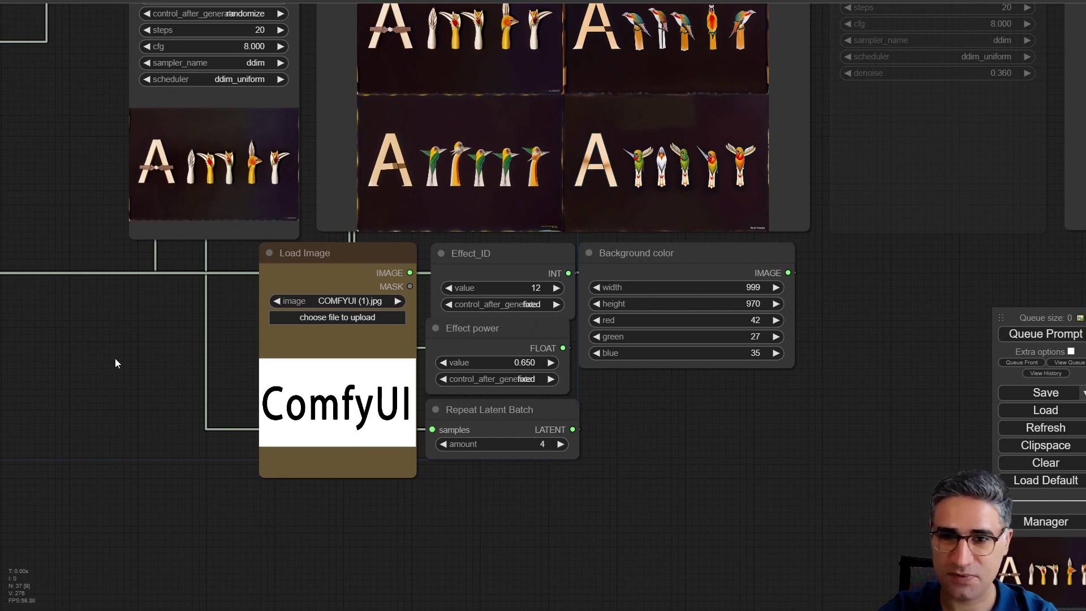
scroll(352, 431, "up", 4)
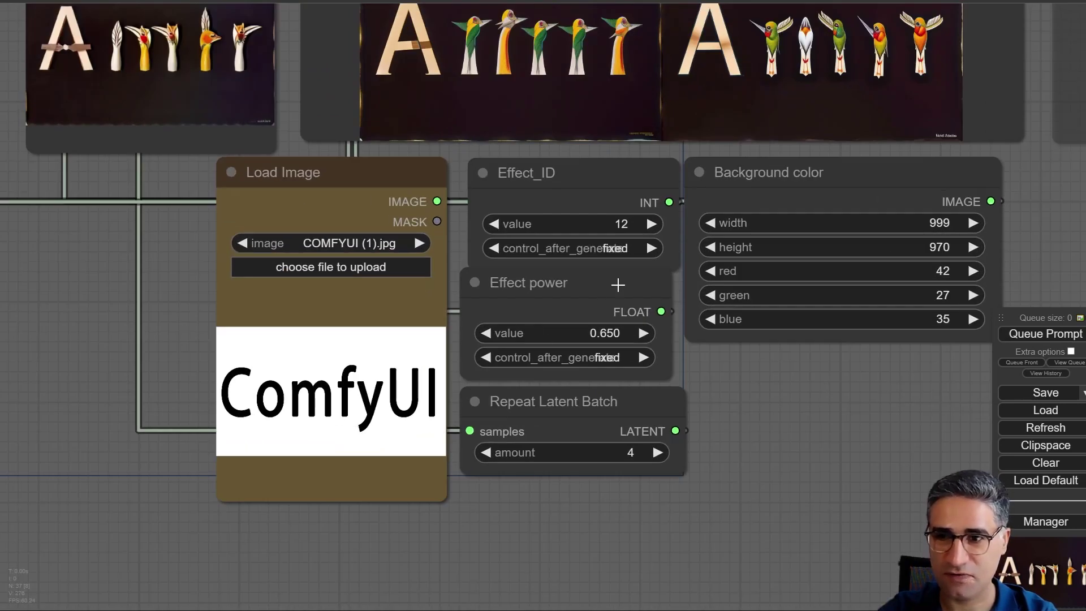
left_click(487, 332)
left_click(489, 334)
Step: Set the Background color to red 255, green 249 and blue 255, and queue the generation
left_click_drag(829, 416, 543, 459)
left_click_drag(548, 339, 706, 324)
left_click_drag(566, 306, 718, 314)
left_click_drag(575, 365, 820, 358)
left_click(1056, 336)
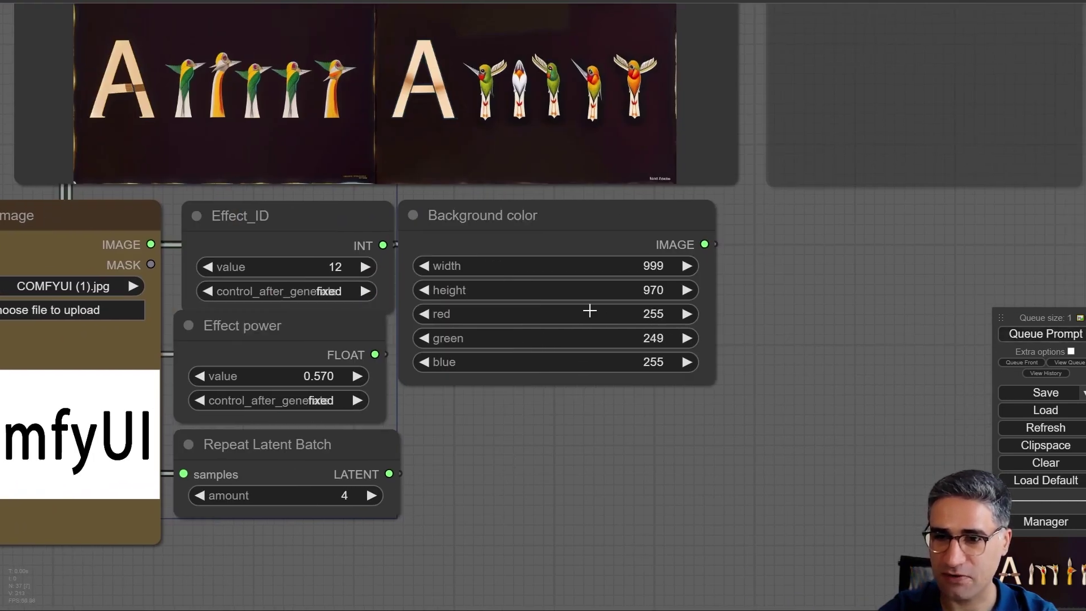
Step: Examine the KSampler preview of the light-background ComfyUI lettering up close and move over to the Save Image results
left_click_drag(465, 458, 620, 534)
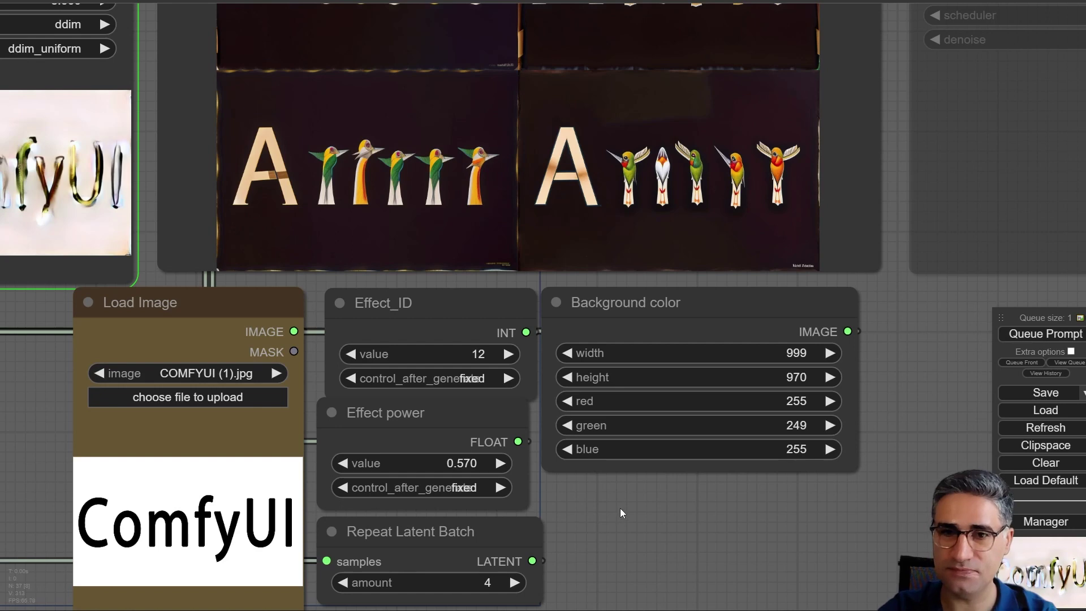
left_click_drag(43, 333, 281, 334)
scroll(178, 176, "up", 5)
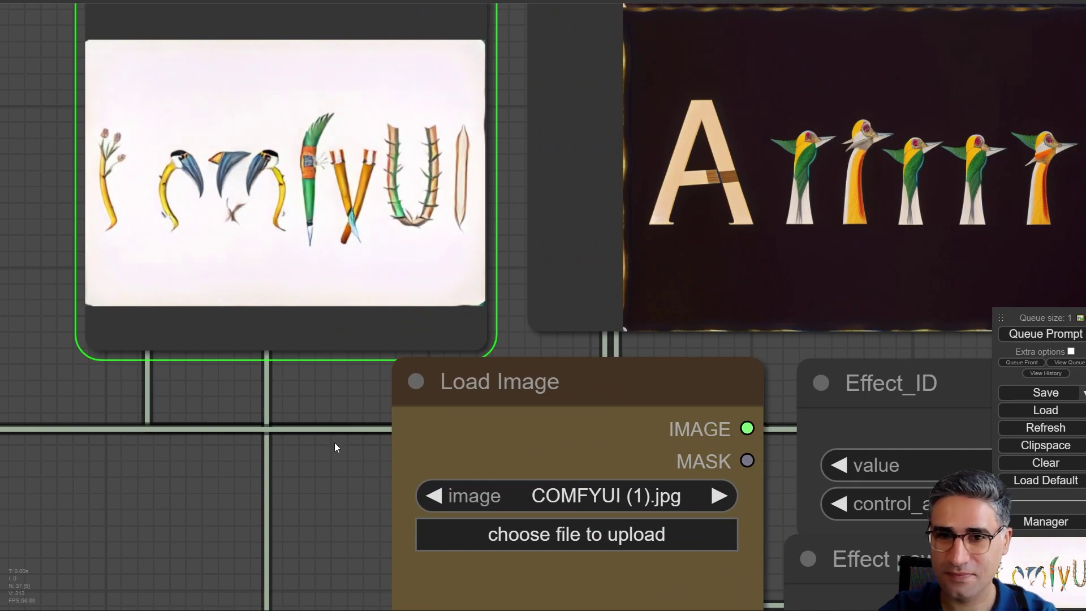
left_click_drag(341, 402, 236, 420)
scroll(235, 424, "down", 4)
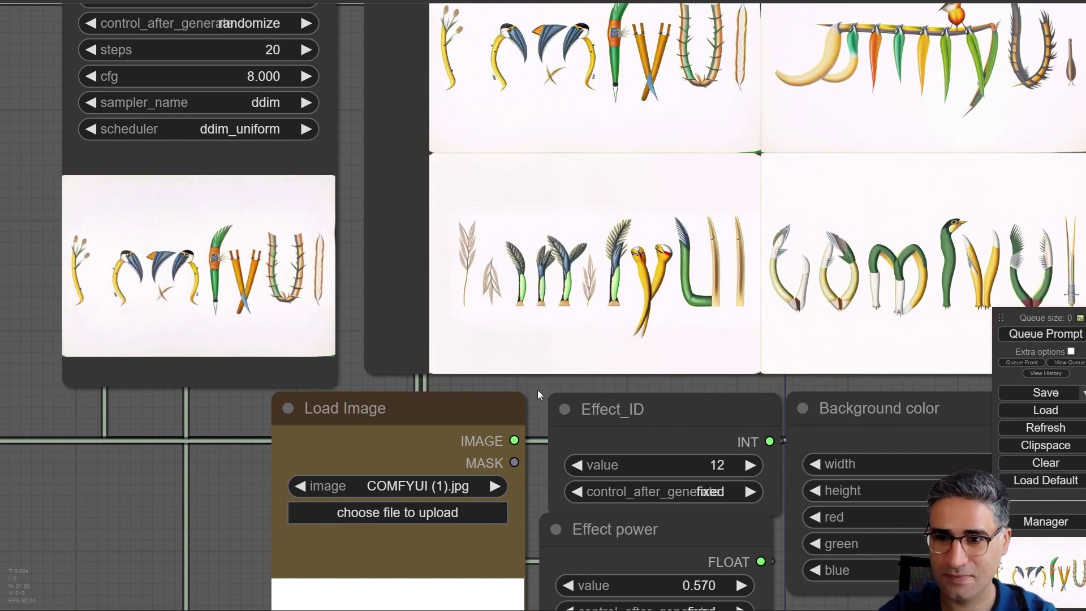
left_click_drag(537, 389, 284, 516)
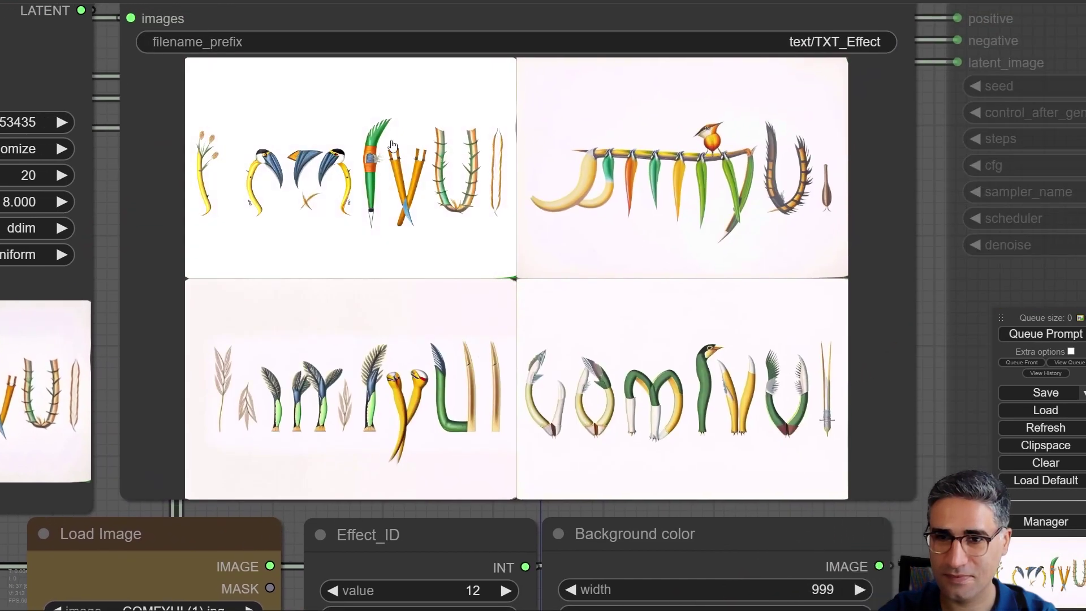
Step: Enlarge the first ComfyUI lettering result in the Save Image node and page through all four images to compare them
left_click(393, 147)
scroll(338, 341, "down", 5)
left_click_drag(120, 510, 148, 405)
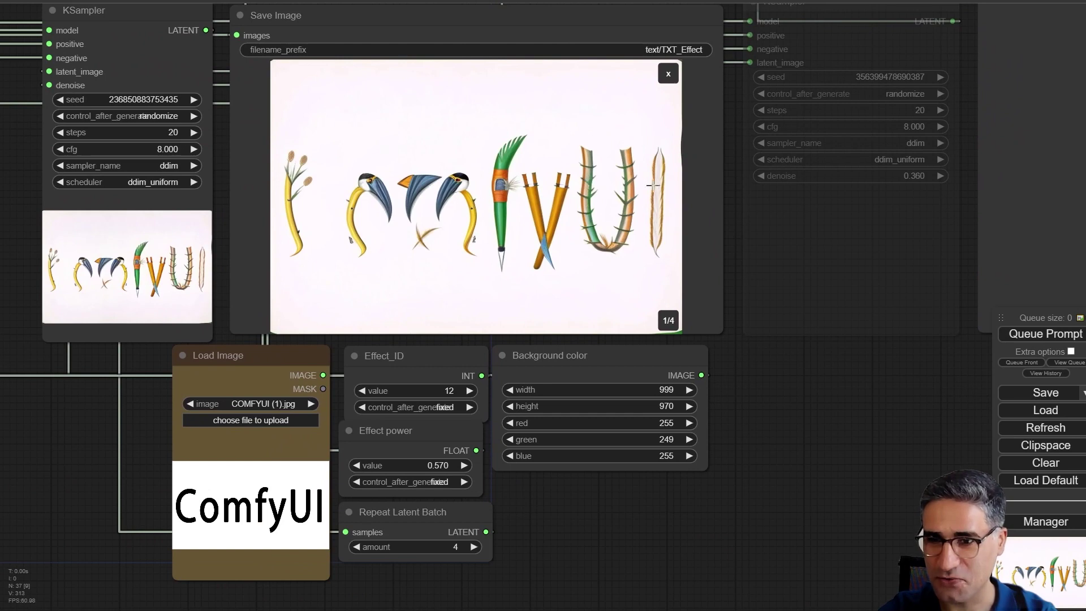
left_click(533, 109)
key("Right")
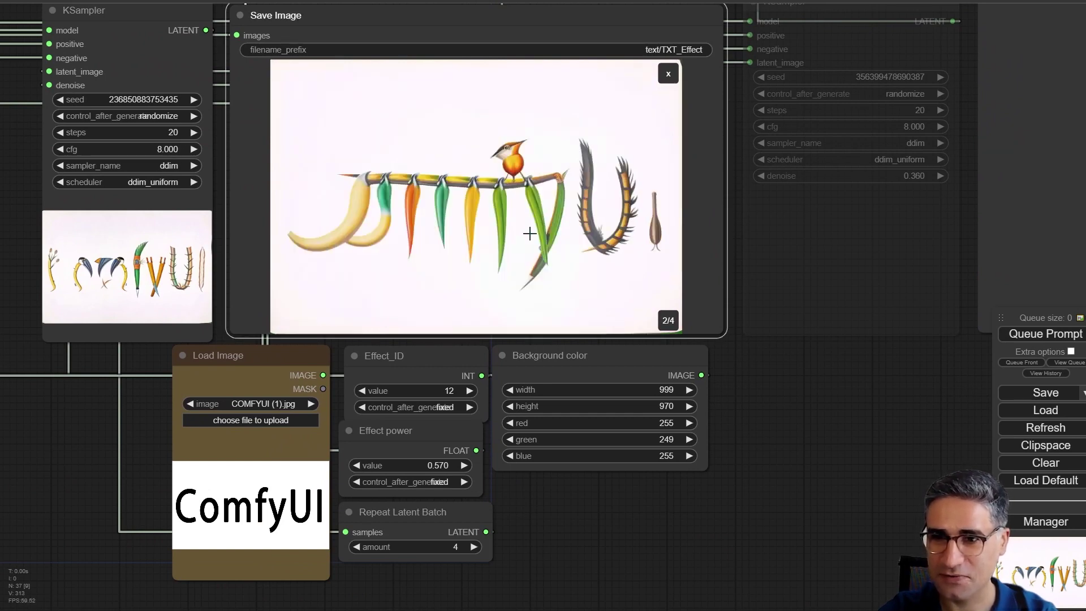
key("Right")
key("Right")
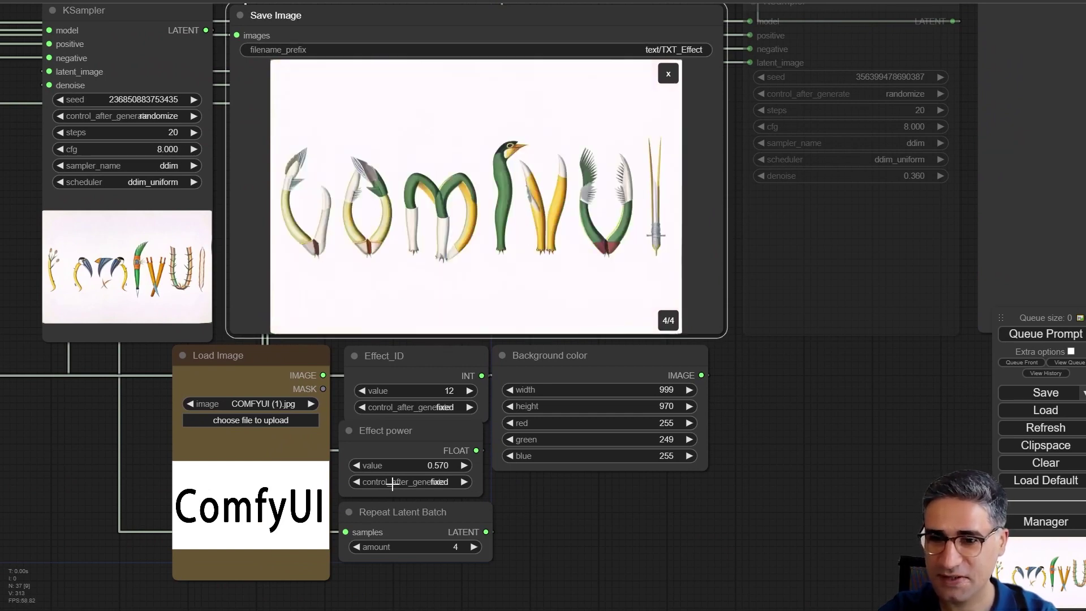
key("Right")
key("Right")
key("Right")
key("Right")
key("Right")
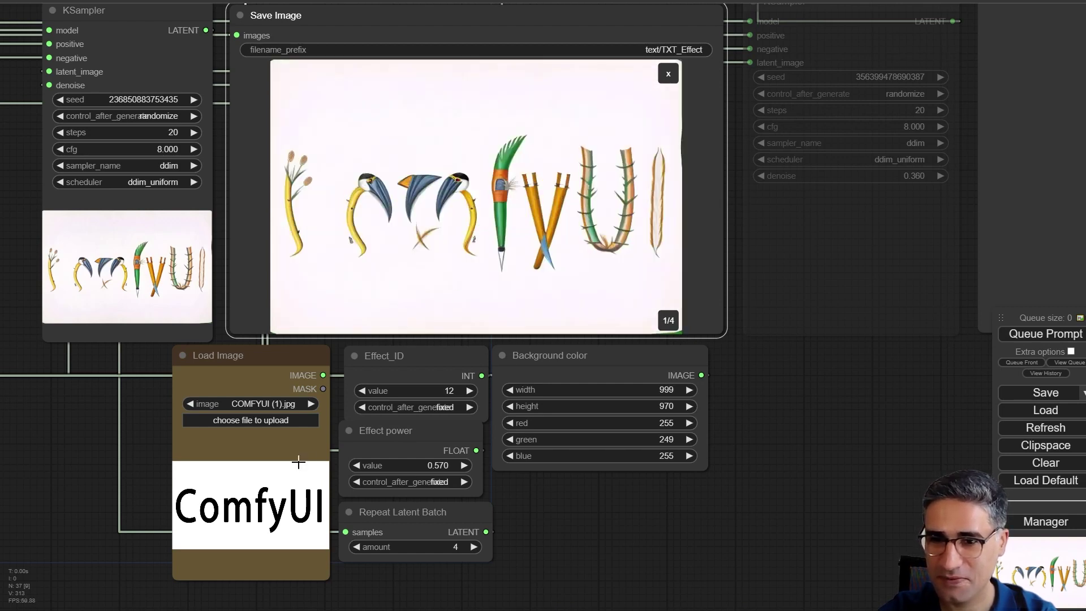
key("Left")
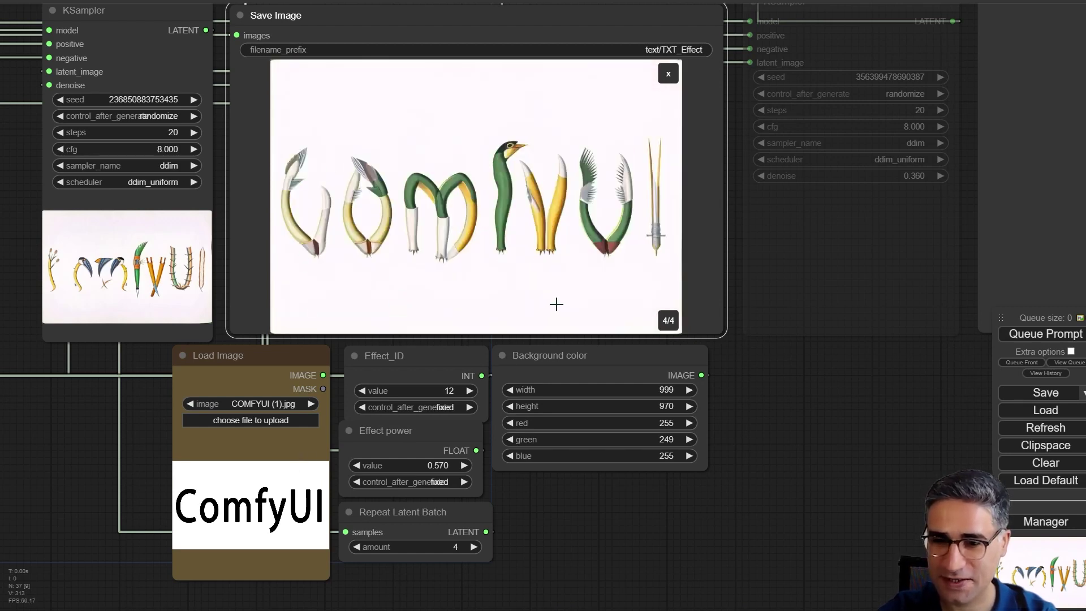
Step: Lower the Effect power to 0.500, queue the generation and look closer at the KSampler preview
left_click(357, 467)
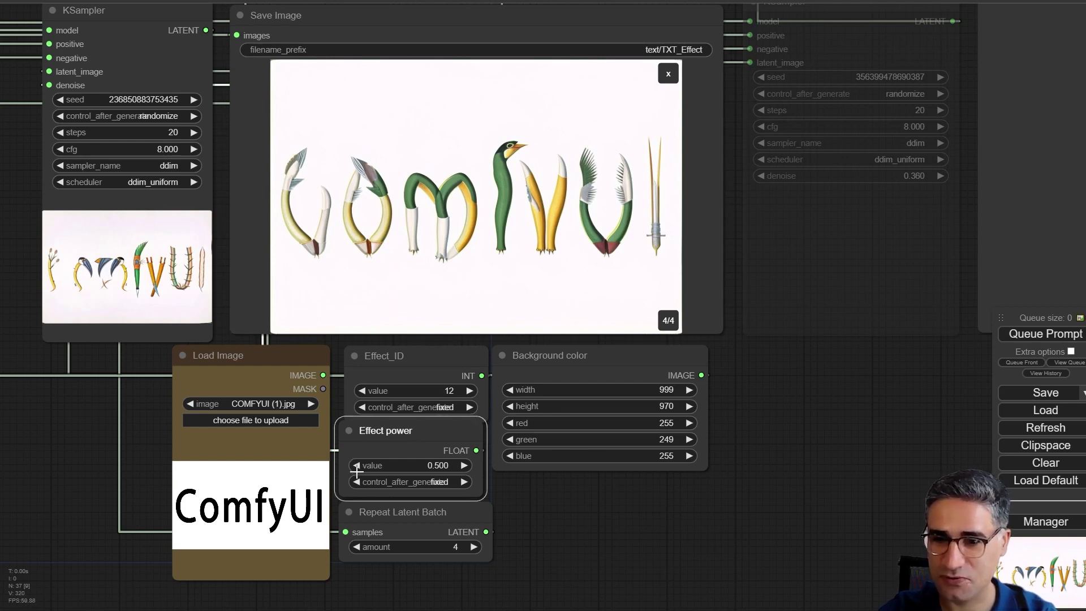
left_click(1069, 335)
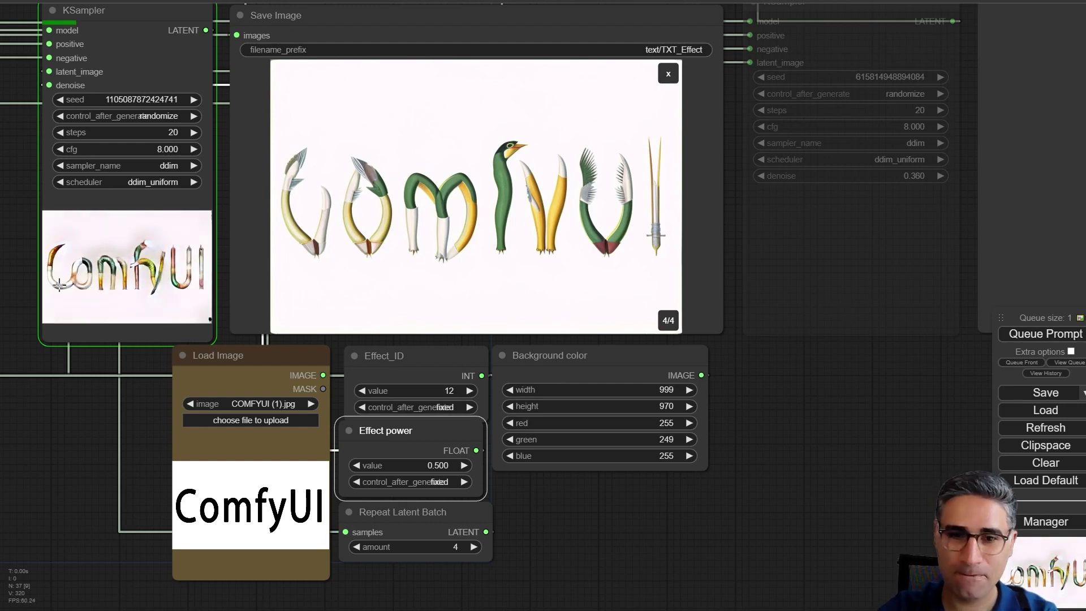
scroll(68, 283, "up", 4)
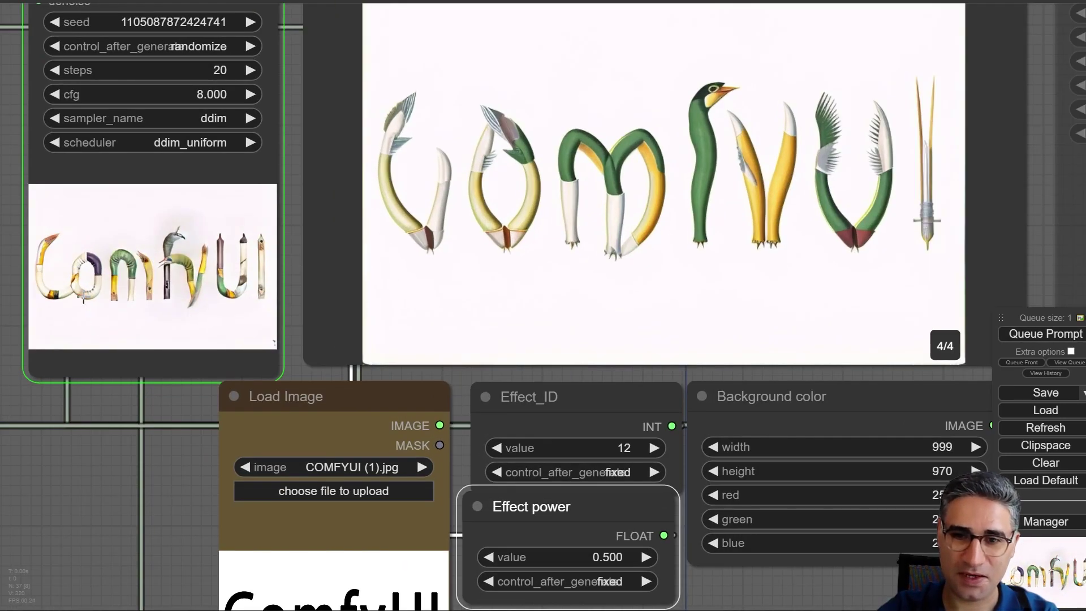
Step: Examine the KSampler preview of the 0.500 effect power lettering up close and move over to the Save Image results
scroll(89, 305, "up", 2)
scroll(174, 453, "up", 3)
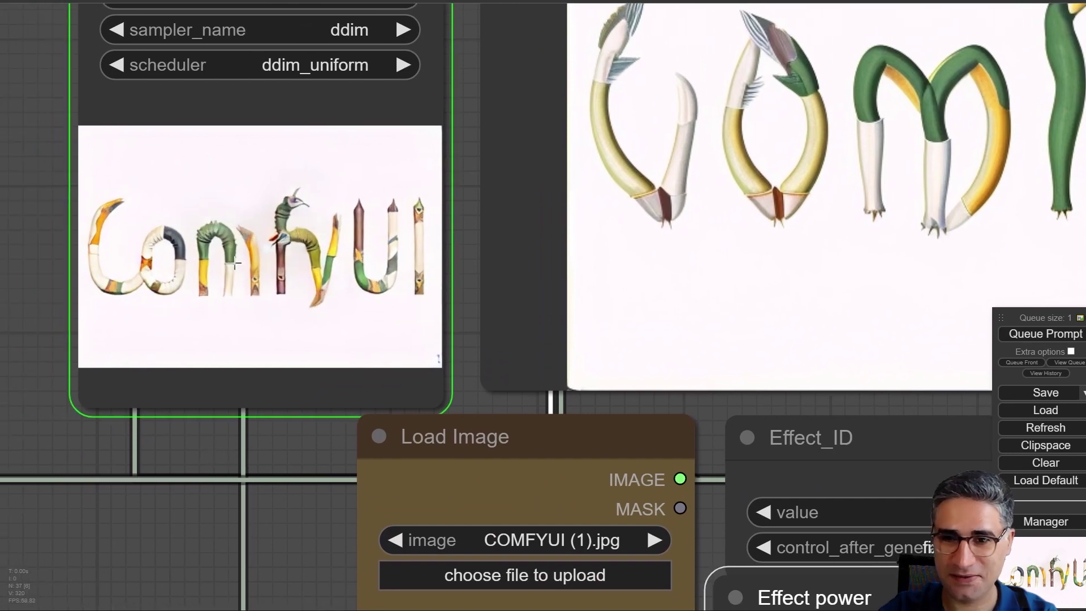
scroll(229, 268, "up", 4)
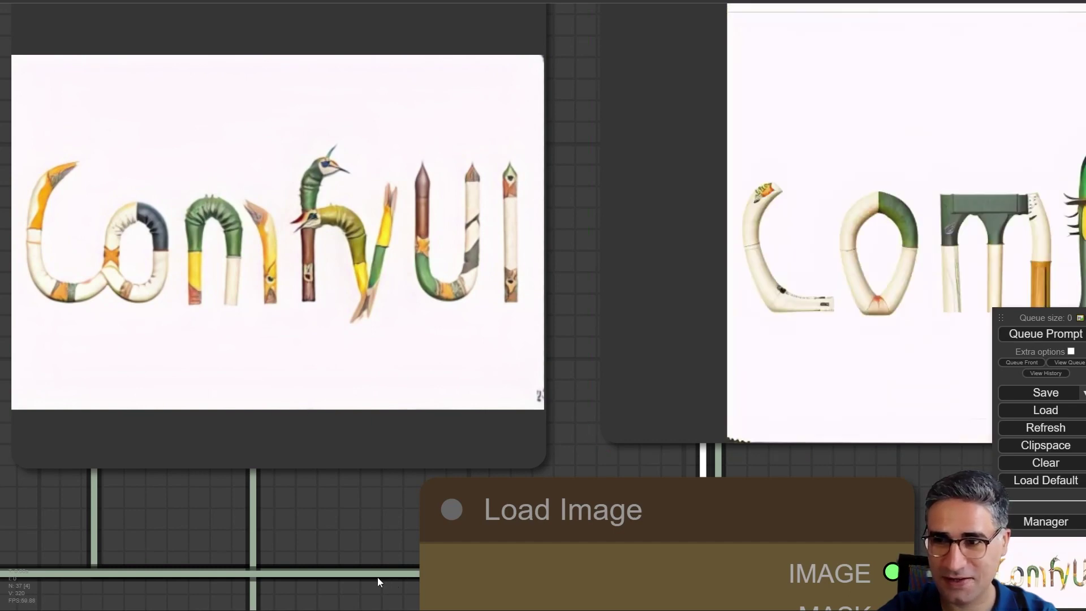
left_click_drag(388, 579, 32, 506)
scroll(679, 311, "down", 2)
left_click_drag(608, 404, 199, 483)
scroll(381, 225, "down", 5)
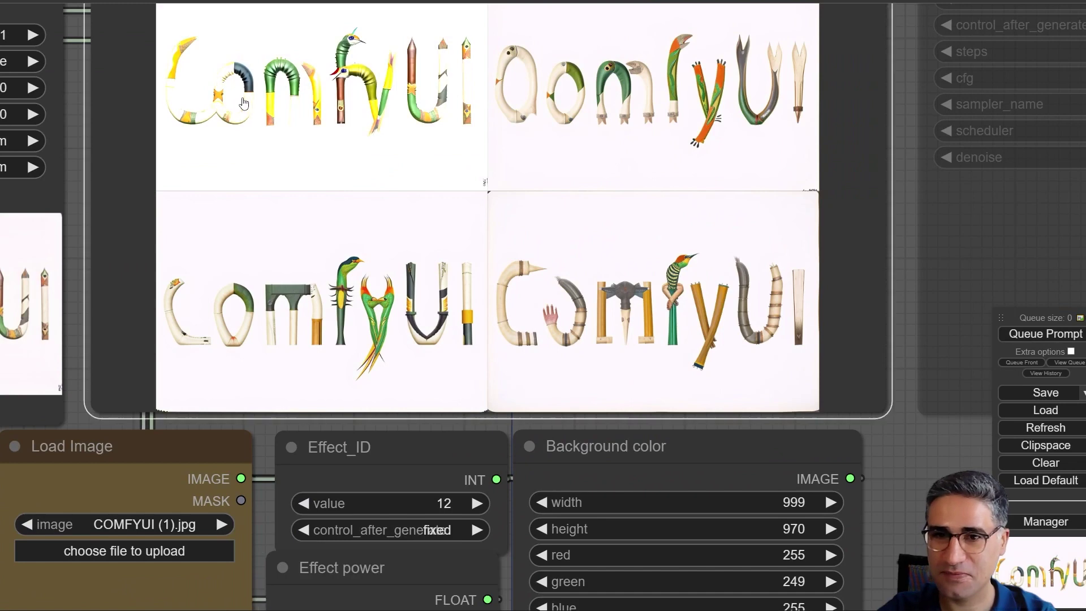
Step: Enlarge the first bird-and-pipe style ComfyUI result in the Save Image node and page through all four images
left_click(381, 226)
left_click_drag(905, 490, 865, 513)
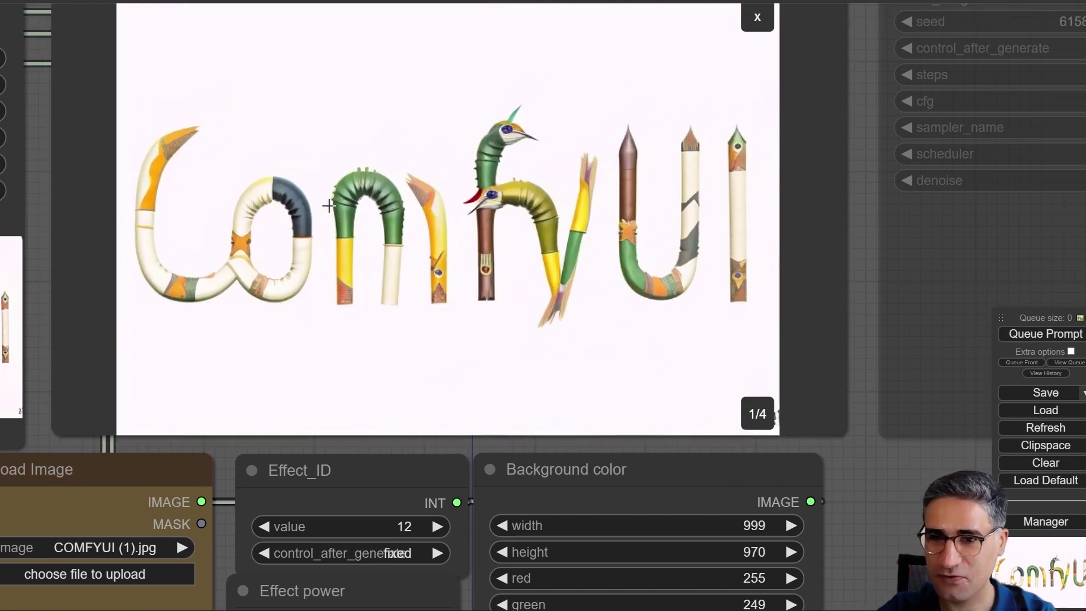
left_click(376, 249)
key("Right")
key("Right")
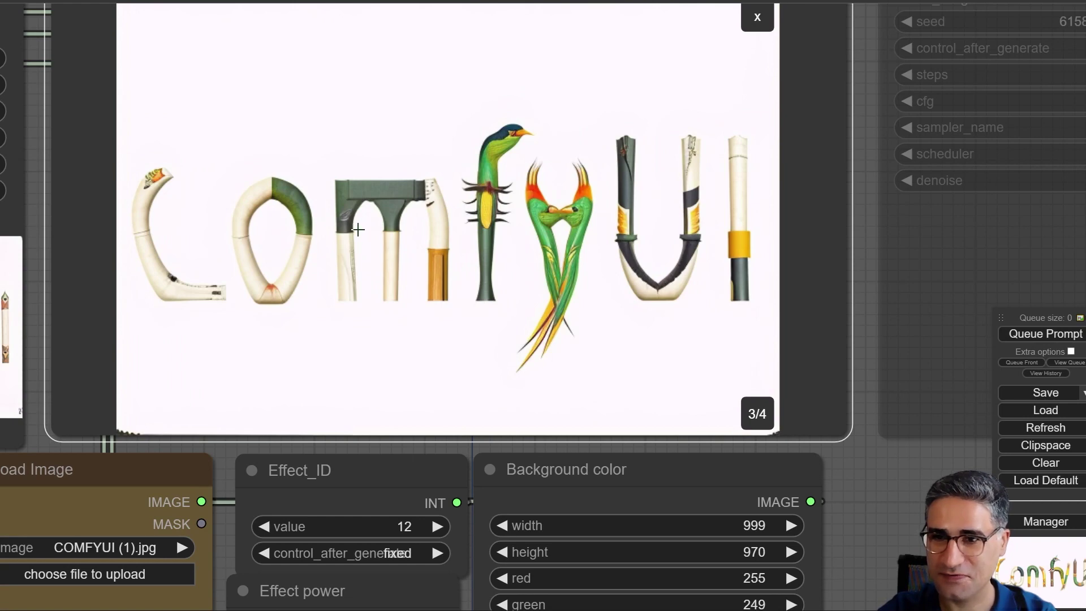
left_click(358, 229)
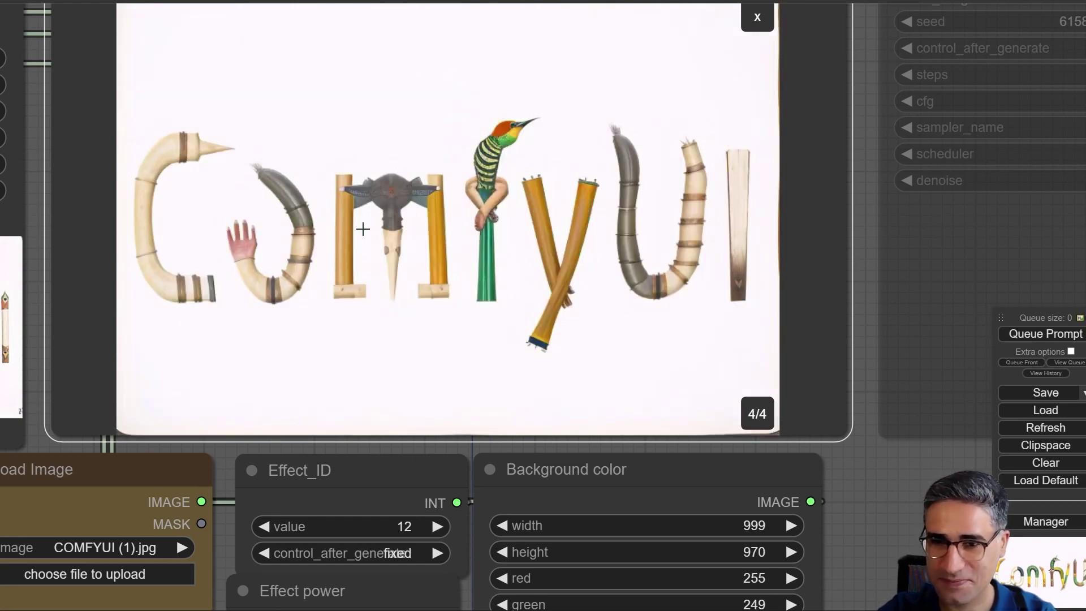
left_click(363, 229)
left_click(368, 227)
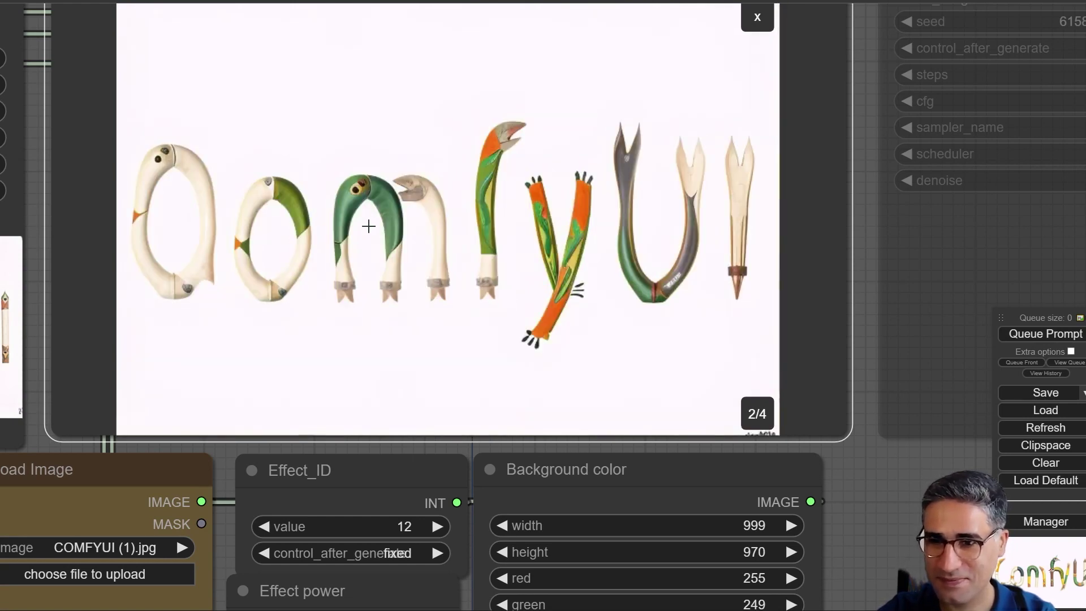
left_click(368, 220)
left_click(368, 223)
left_click(369, 223)
Step: Set the Effect_ID value to 7 and queue the generation
scroll(345, 339, "down", 5)
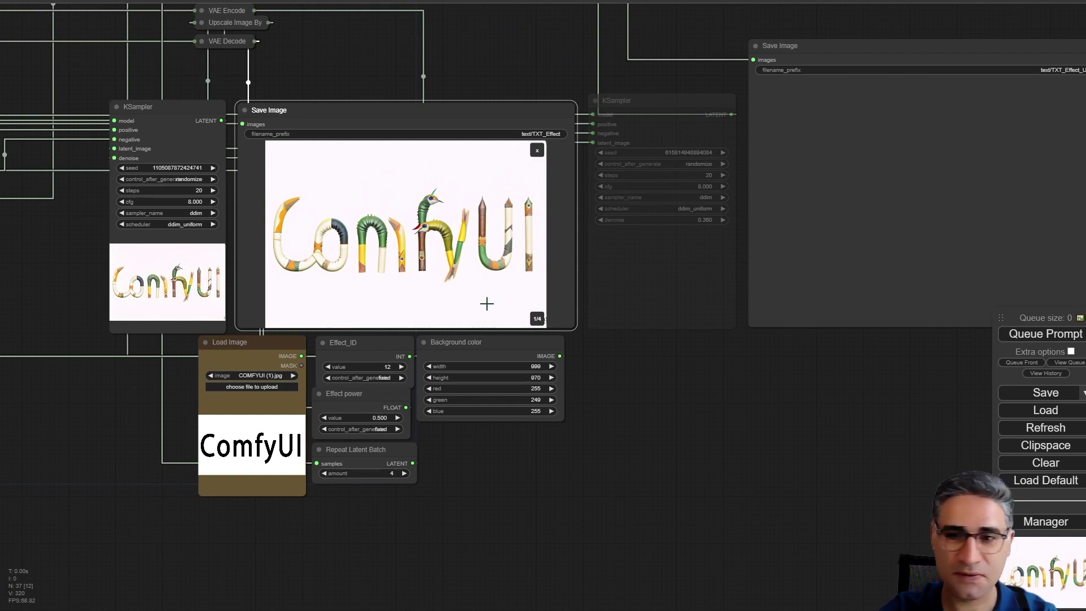
scroll(215, 433, "up", 5)
left_click(256, 378)
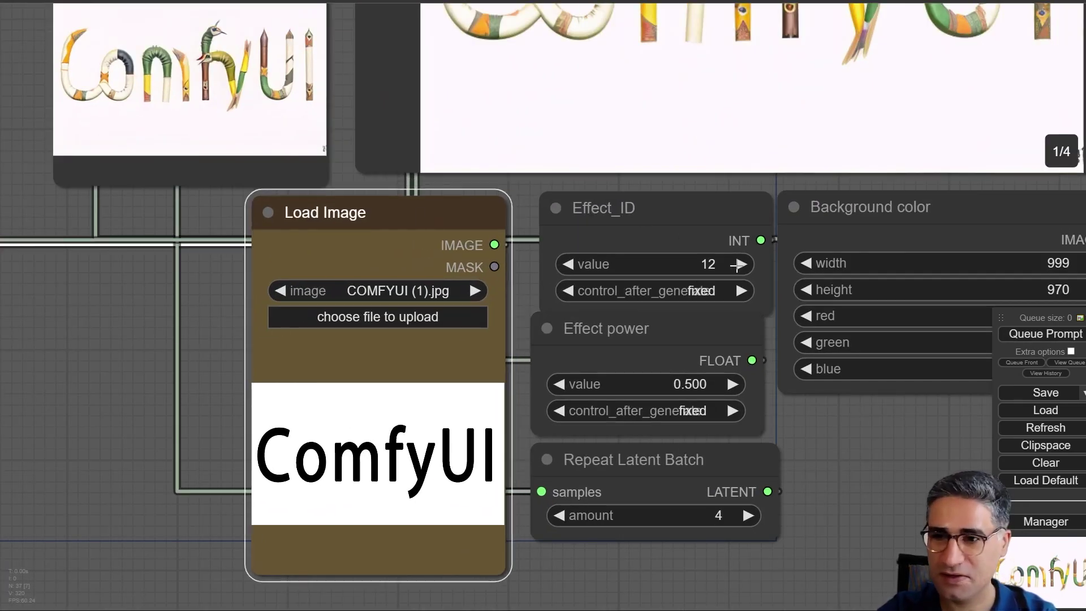
left_click(687, 265)
left_click_drag(706, 271, 438, 235)
type("7")
key("Return")
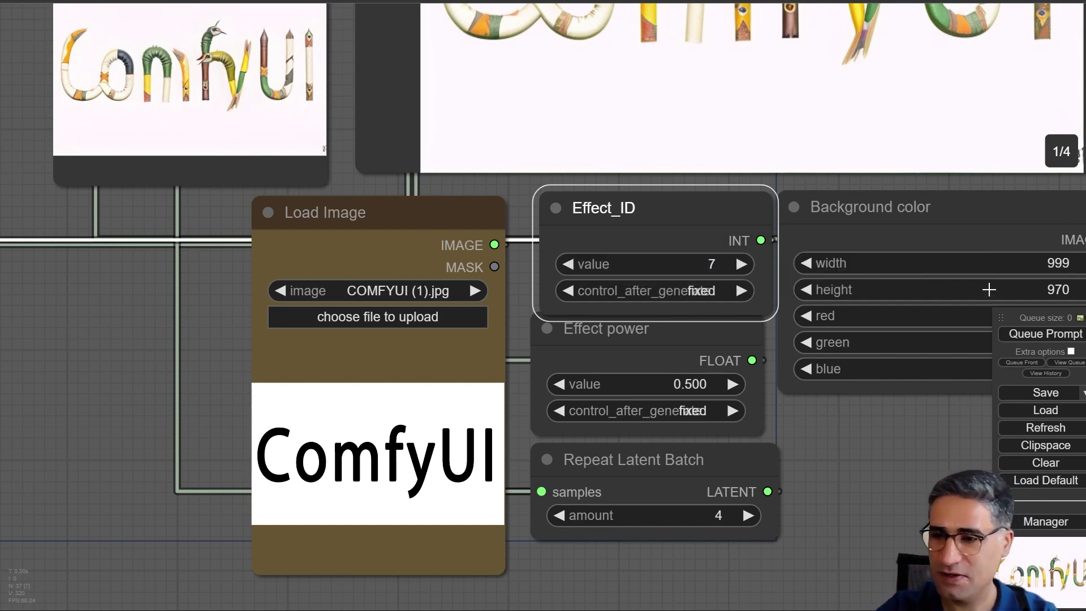
left_click(1032, 334)
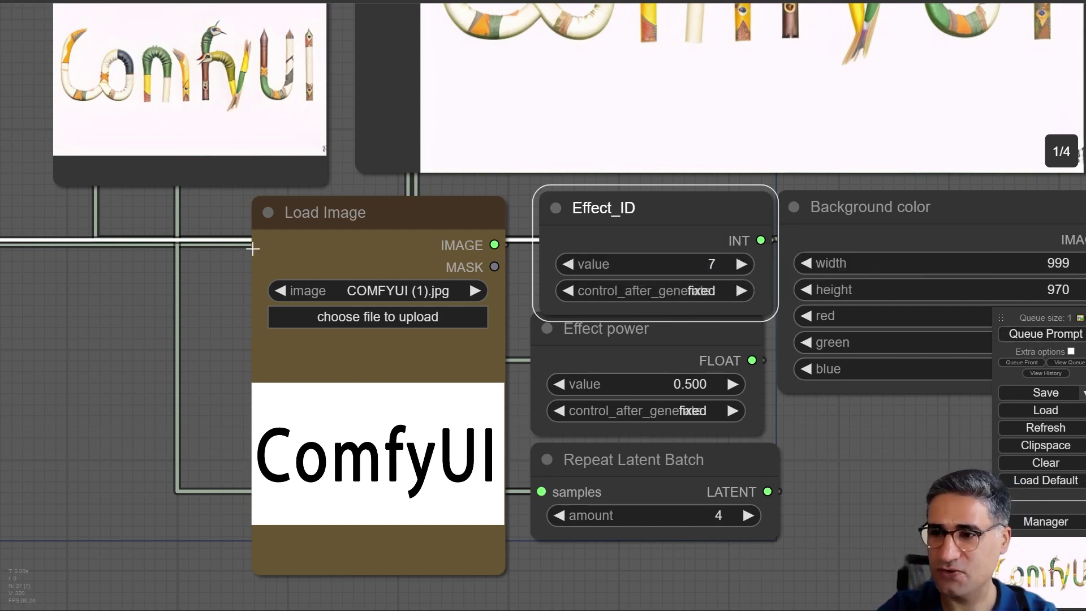
Step: Inspect the KSampler preview of the twisted-yarn lettering closely, and bring the Save Image results into view
left_click_drag(848, 491, 823, 495)
scroll(822, 493, "down", 4)
left_click_drag(305, 396, 169, 412)
scroll(145, 362, "up", 3)
left_click_drag(223, 331, 154, 385)
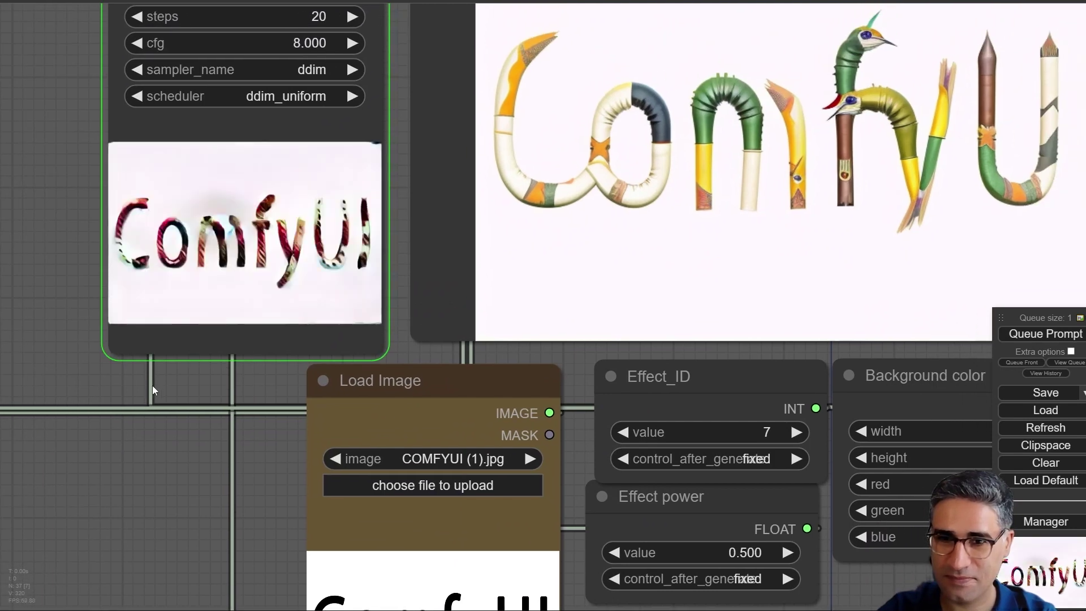
scroll(227, 250, "up", 5)
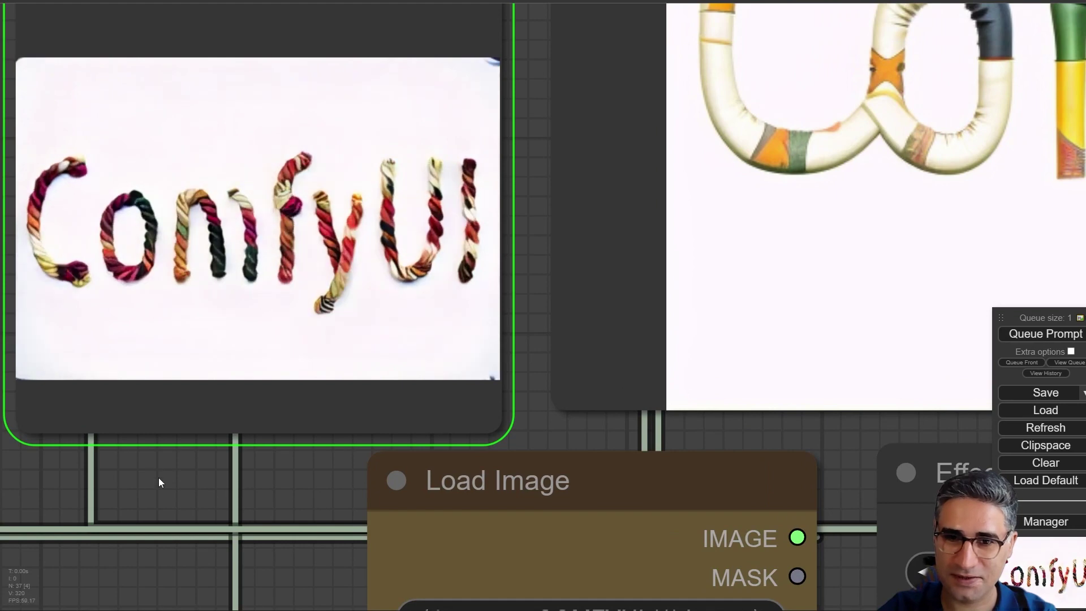
left_click_drag(164, 477, 241, 478)
scroll(285, 232, "up", 5)
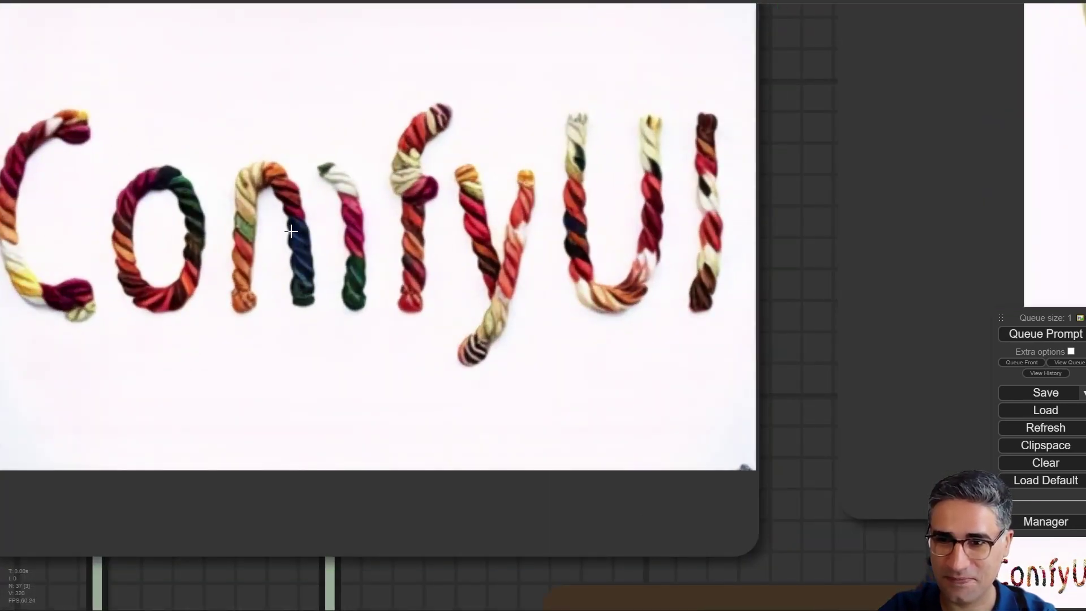
scroll(289, 232, "down", 5)
left_click_drag(849, 432, 115, 517)
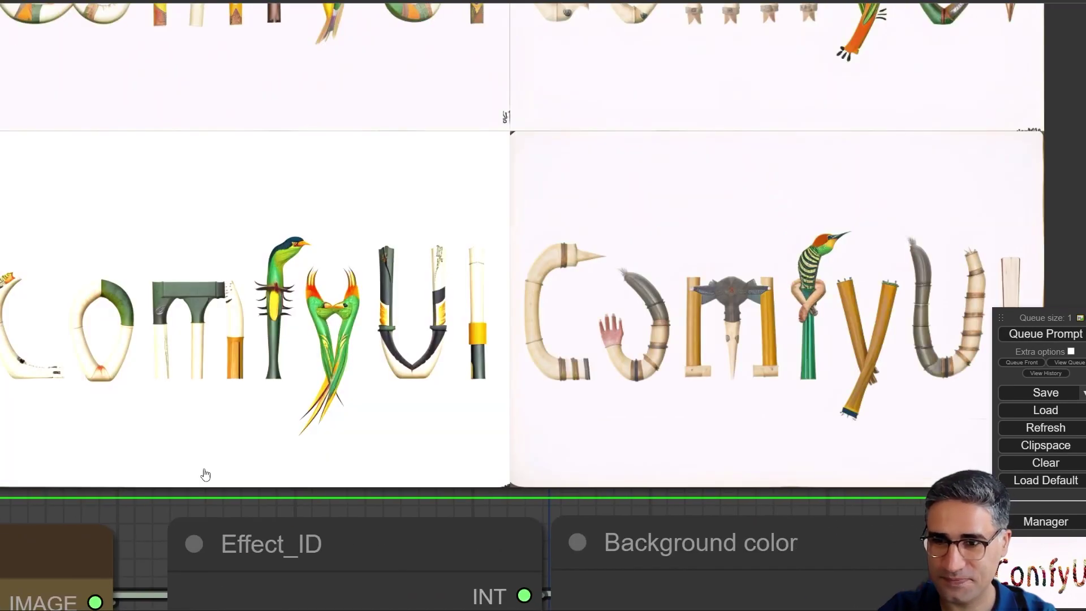
left_click_drag(313, 506, 416, 556)
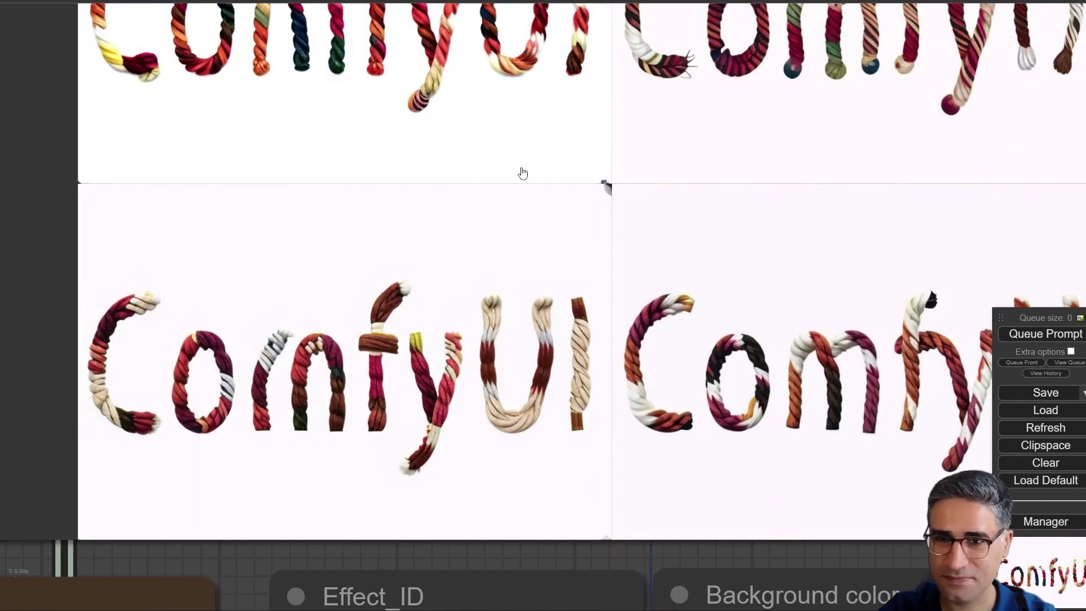
Step: Enlarge the first yarn-style ComfyUI result and page back and forth through the four images to compare them
scroll(557, 207, "down", 4)
left_click(438, 75)
left_click_drag(1049, 172, 934, 277)
scroll(643, 340, "up", 2)
key("Right")
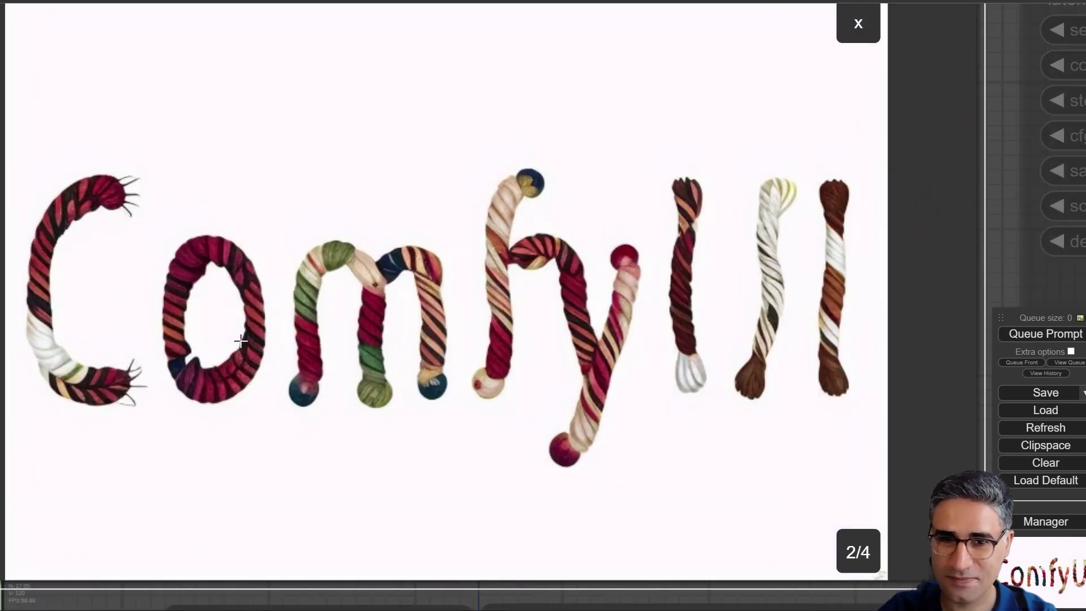
key("Right")
key("Right")
key("Right")
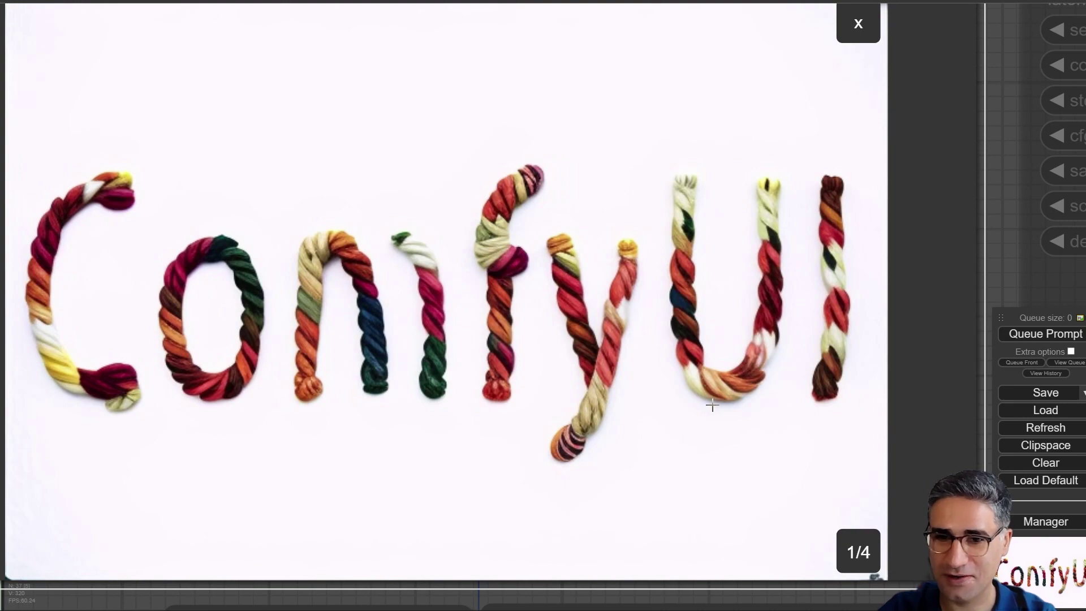
key("Right")
key("Right")
key("Right")
key("Left")
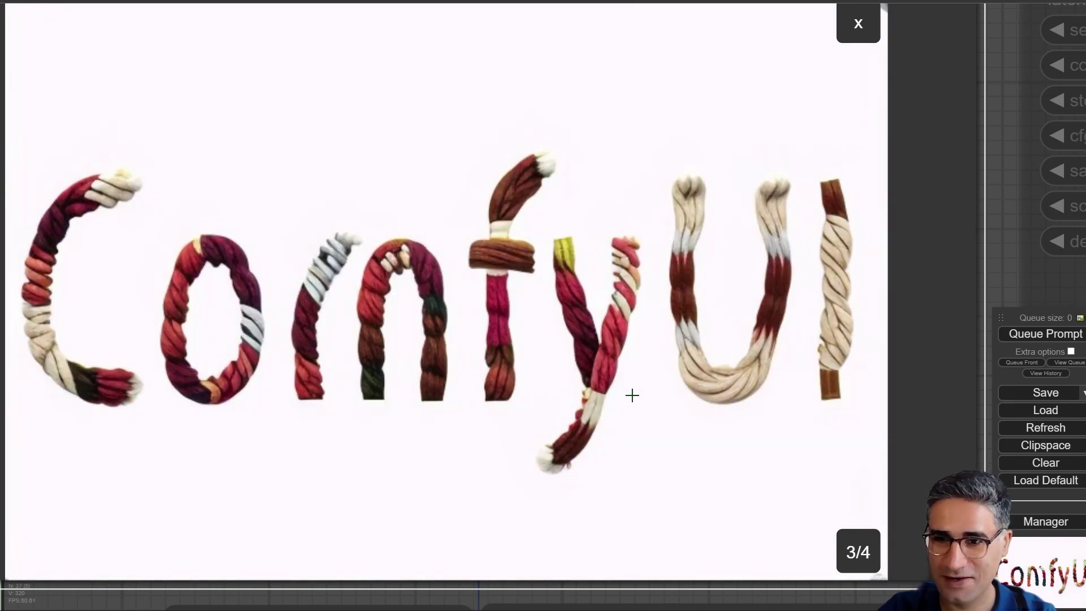
Step: Close the enlarged yarn-style result, raise the Effect_ID value to 8 and queue the generation
scroll(632, 395, "down", 10)
left_click(711, 271)
left_click_drag(769, 506, 629, 373)
scroll(584, 389, "up", 3)
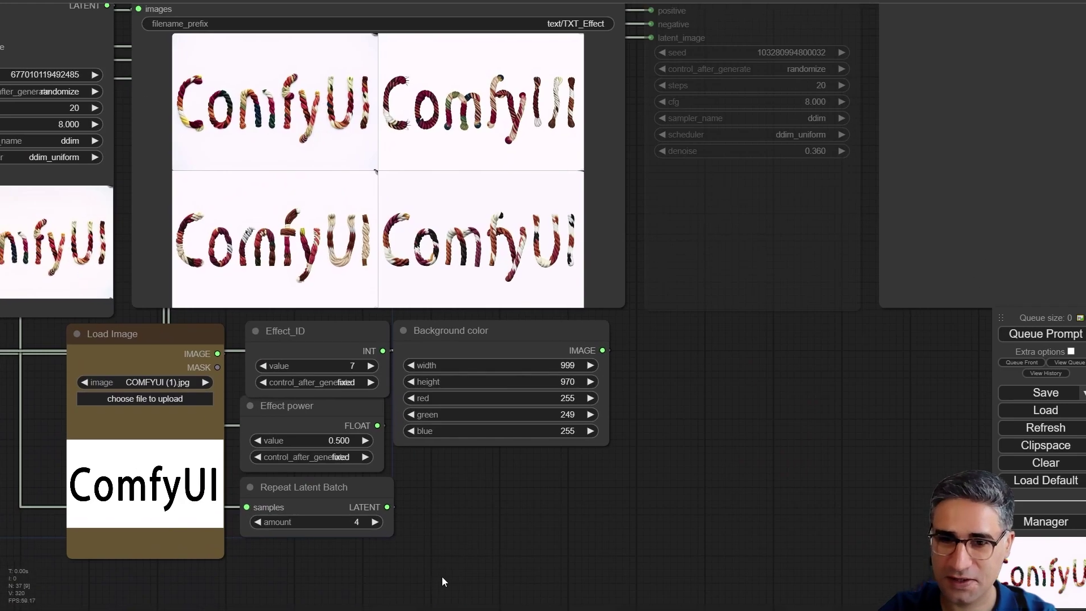
left_click_drag(435, 579, 542, 565)
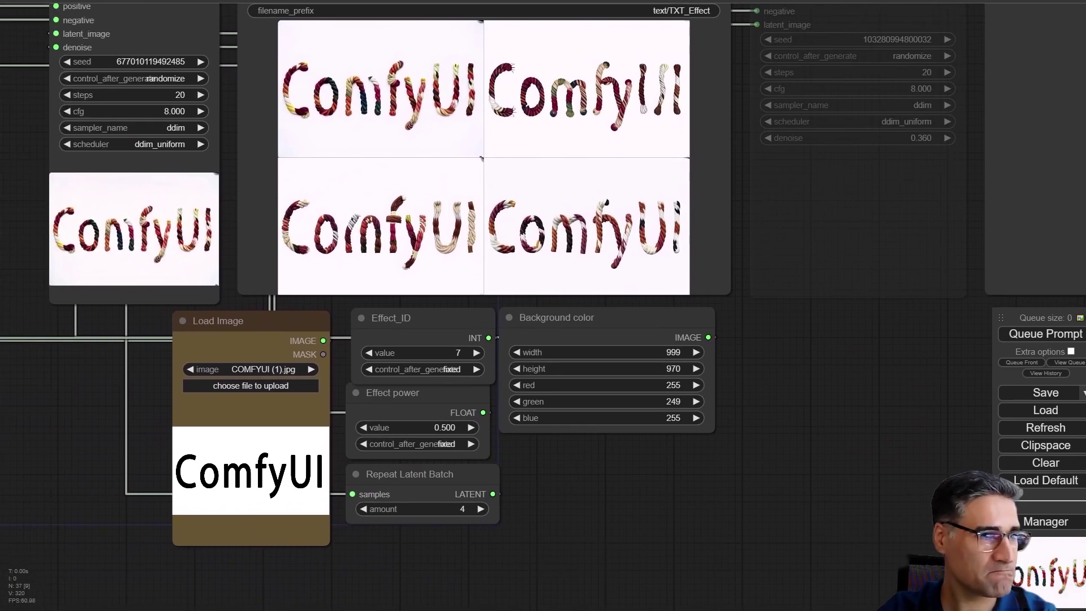
scroll(394, 387, "up", 3)
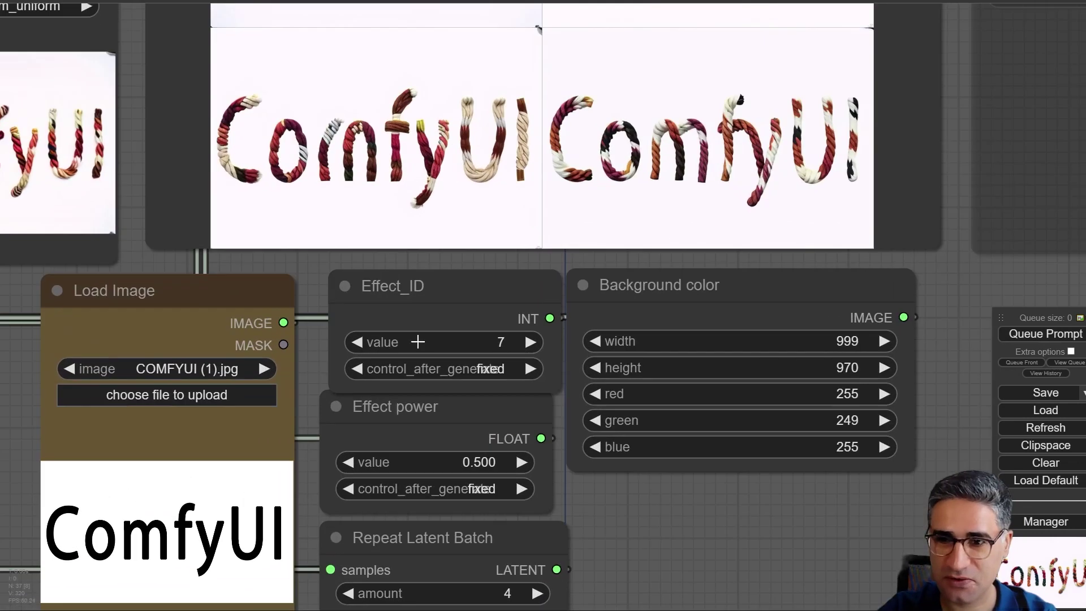
left_click(530, 342)
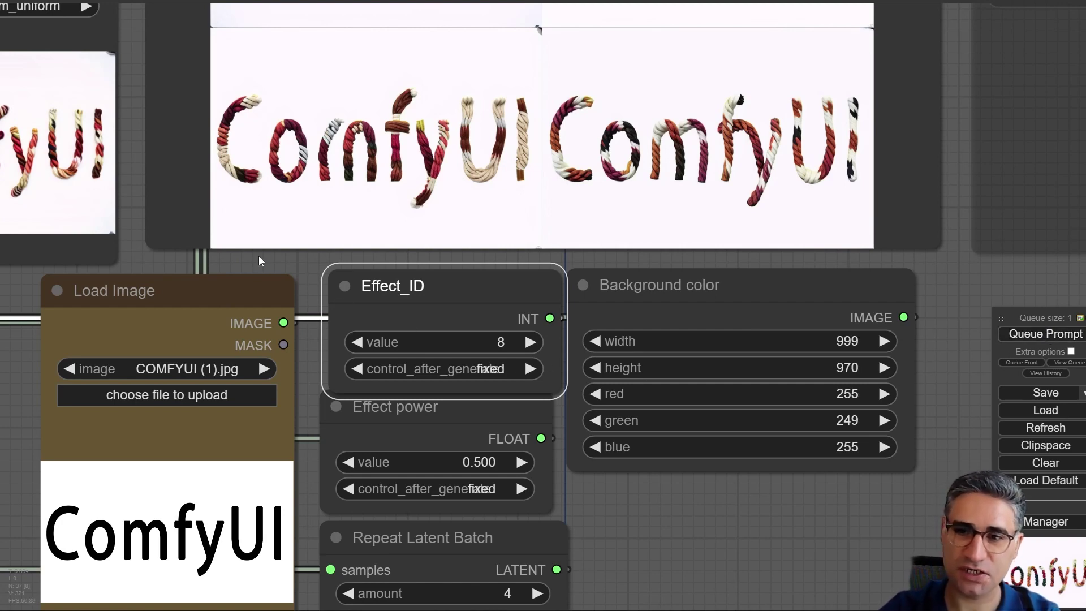
Step: Examine the metallic lettering in the KSampler preview up close and move over to the Save Image results
left_click_drag(263, 256, 241, 273)
left_click_drag(439, 296, 427, 292)
left_click_drag(193, 287, 645, 329)
scroll(414, 205, "up", 10)
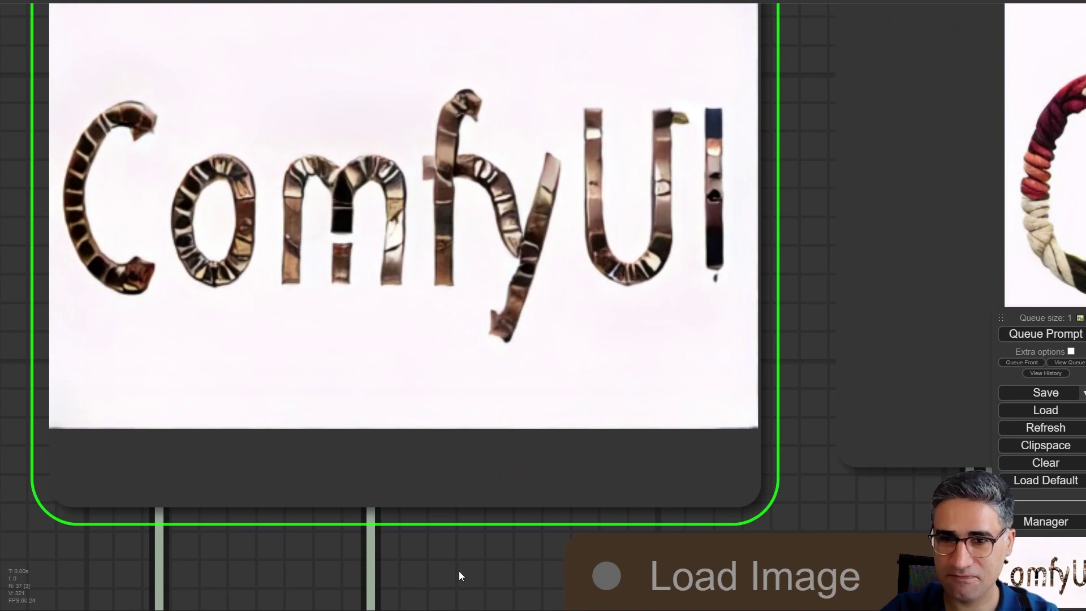
left_click_drag(457, 572, 393, 540)
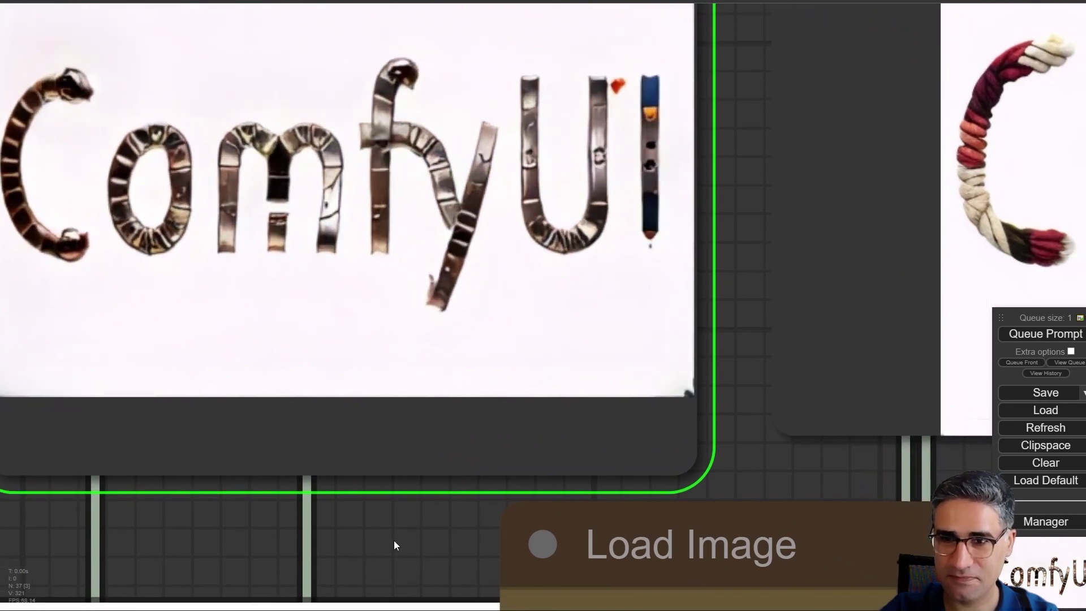
scroll(394, 540, "down", 4)
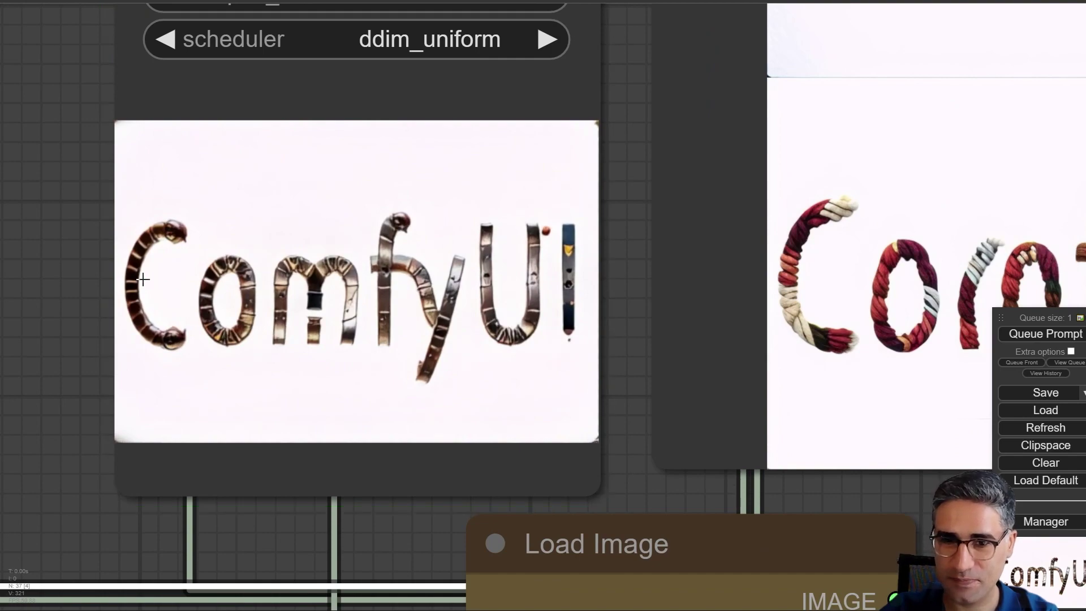
scroll(79, 277, "up", 3)
scroll(293, 301, "down", 5)
left_click_drag(794, 467, 170, 554)
Step: Enlarge the first metallic ComfyUI result and page through all four images in the Save Image node
left_click(290, 89)
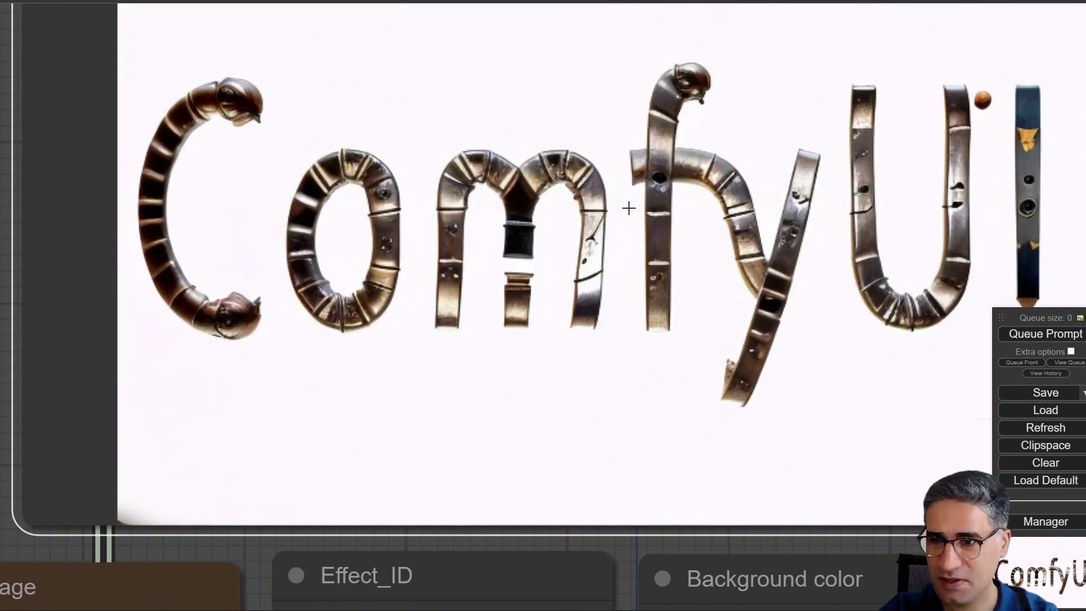
scroll(629, 202, "down", 3)
left_click_drag(1067, 199, 933, 244)
left_click(814, 470)
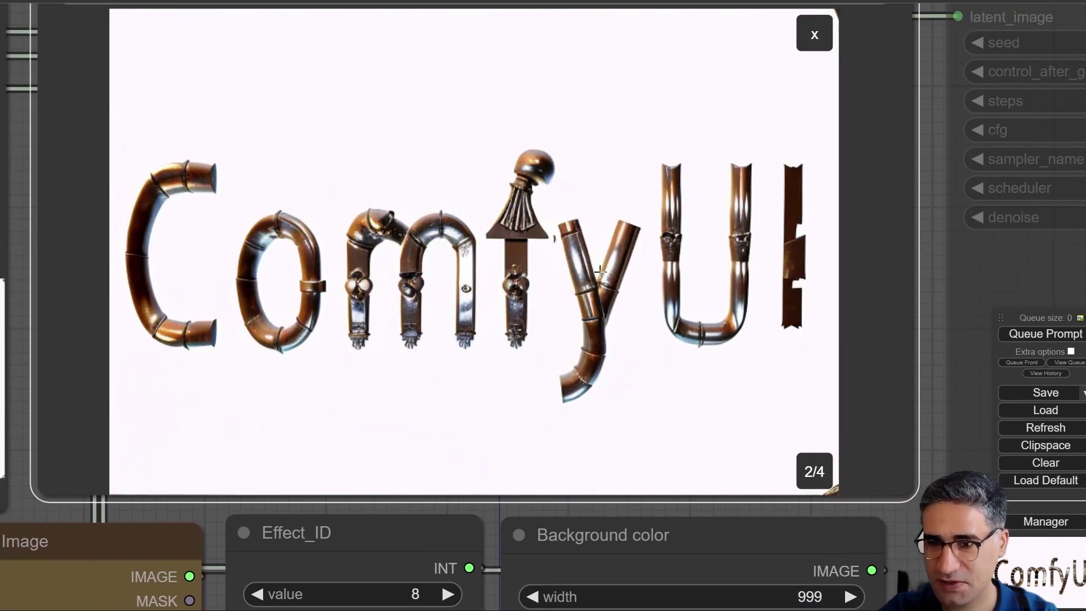
left_click(648, 256)
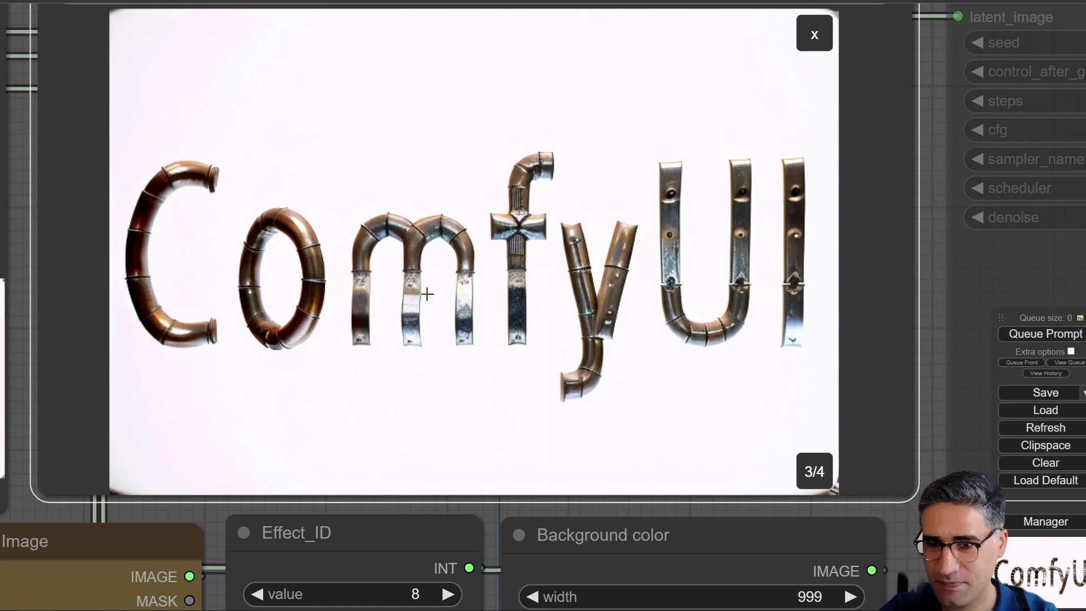
left_click(433, 295)
left_click(436, 295)
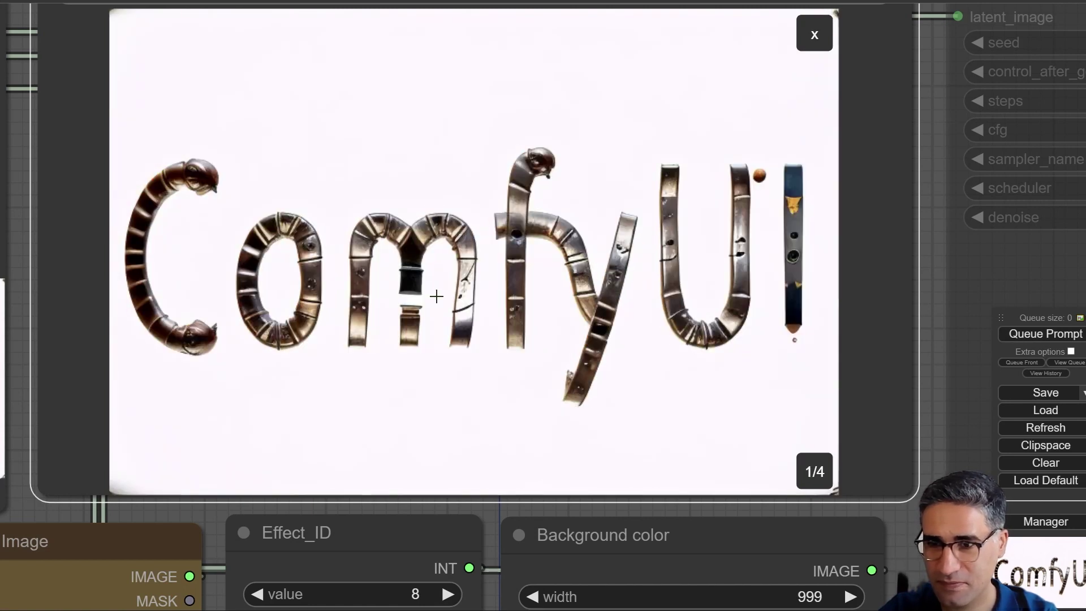
Step: Raise the Effect power value to 0.570
scroll(436, 296, "down", 5)
left_click_drag(774, 548, 737, 393)
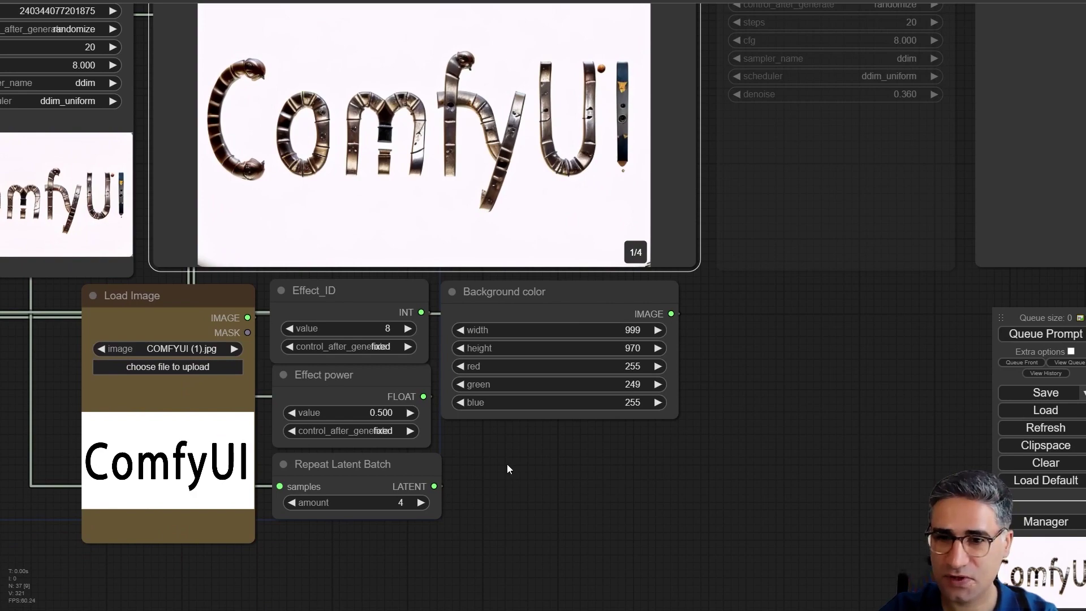
scroll(326, 415, "up", 4)
left_click(448, 412)
left_click(448, 412)
Step: Set the Background color to red 161, green 139 and blue 106, and queue the generation
left_click_drag(695, 344, 643, 341)
left_click_drag(702, 367, 636, 367)
left_click_drag(753, 398, 688, 383)
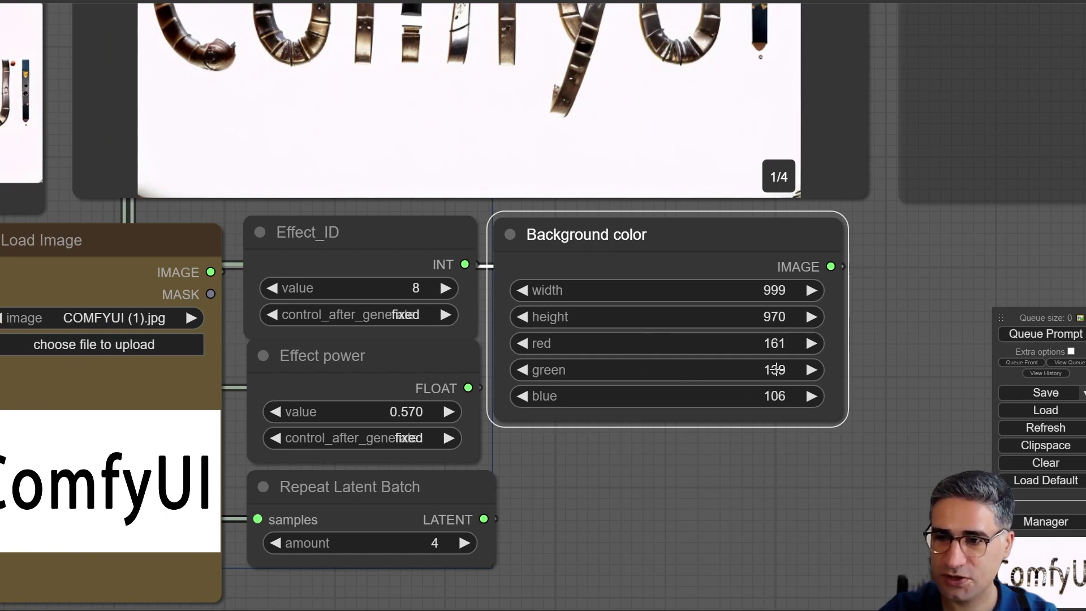
left_click(1045, 334)
Step: Examine the KSampler preview of the metallic lettering on the tan background, and view the four Save Image results
left_click_drag(900, 315, 912, 374)
scroll(736, 387, "down", 4)
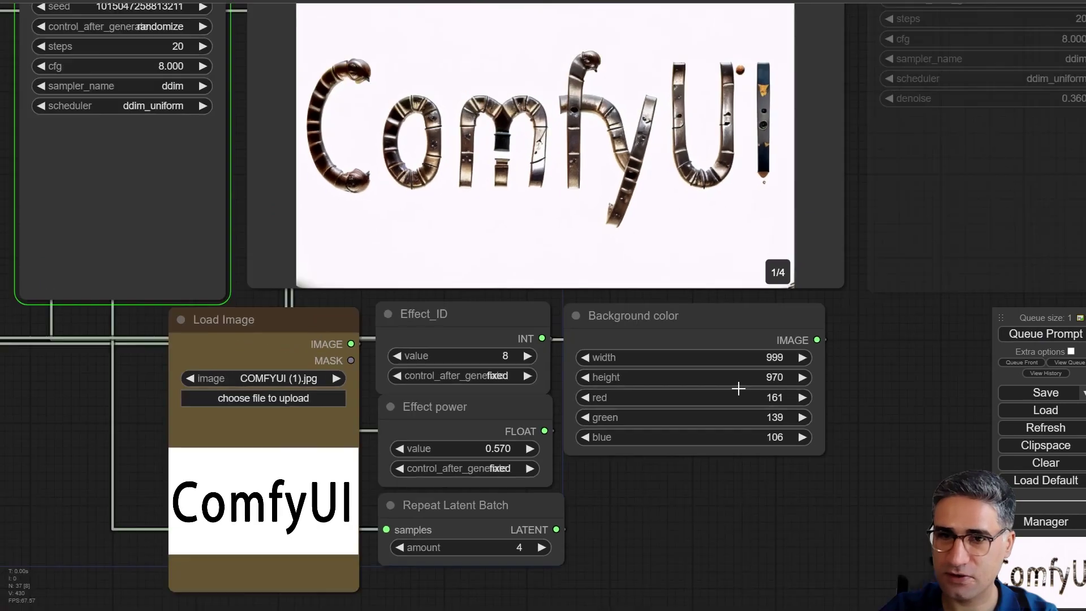
scroll(115, 220, "up", 1)
scroll(138, 217, "up", 8)
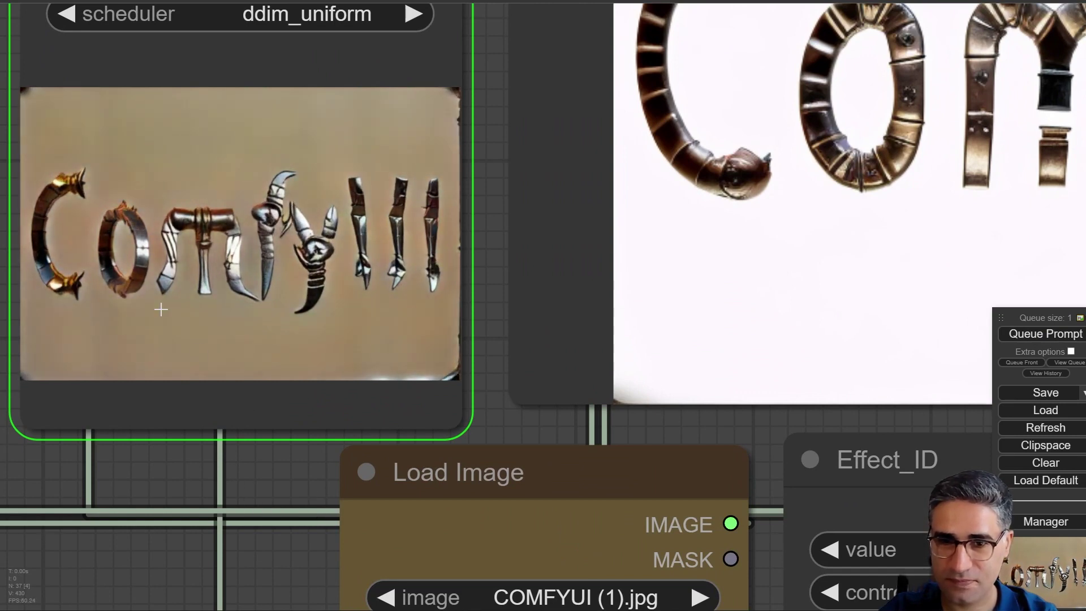
scroll(75, 209, "up", 4)
left_click_drag(178, 584, 0, 554)
scroll(788, 482, "down", 3)
left_click_drag(766, 492, 359, 576)
scroll(394, 547, "down", 2)
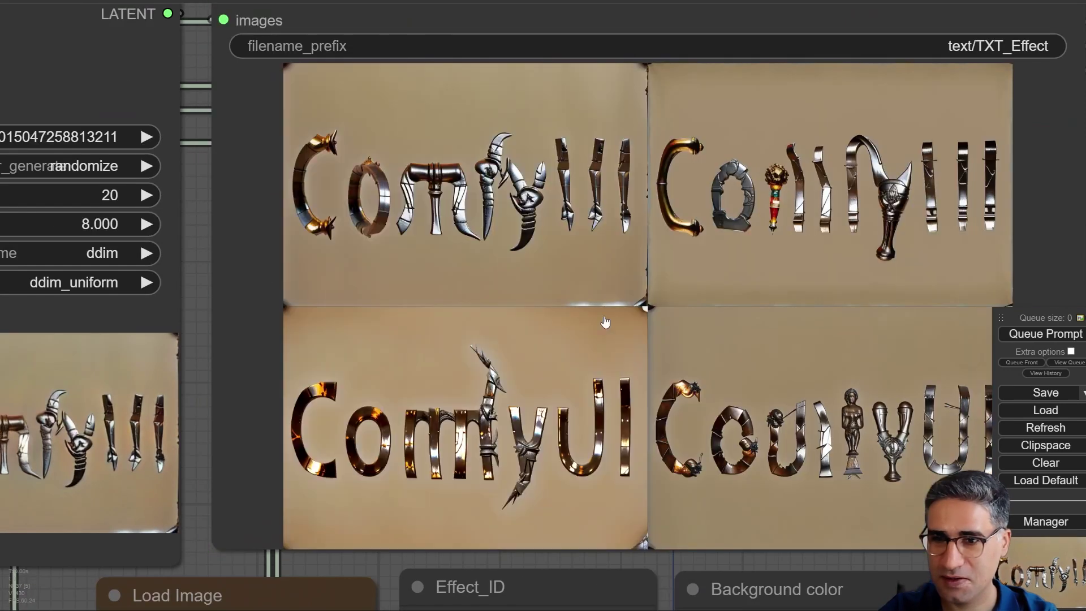
Step: Enlarge the first metallic ComfyUI result on the tan background and page through all four images in the Save Image node
left_click(436, 211)
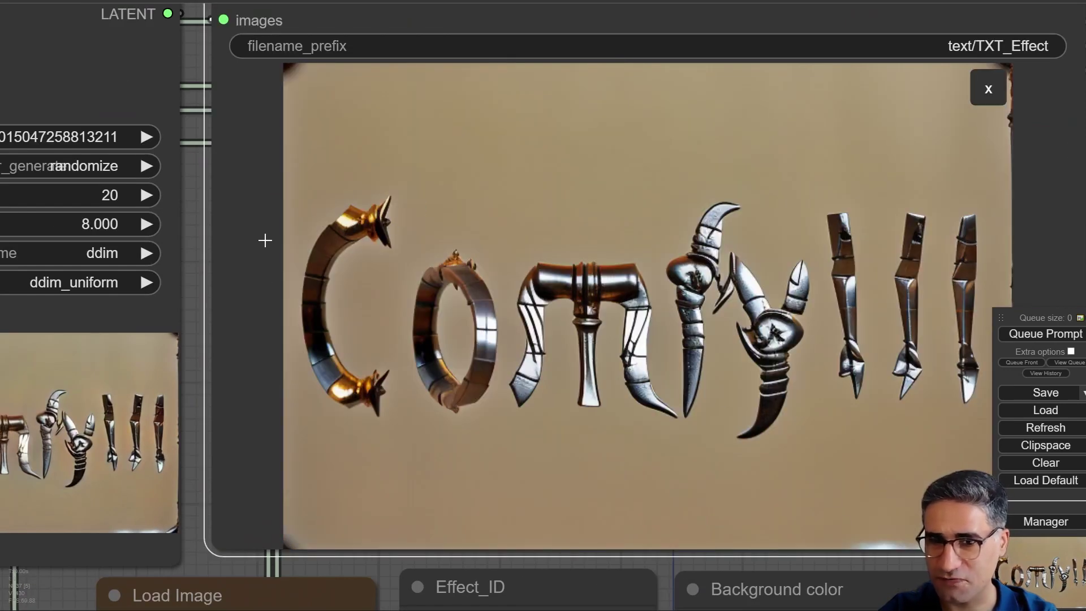
scroll(192, 306, "right", 5)
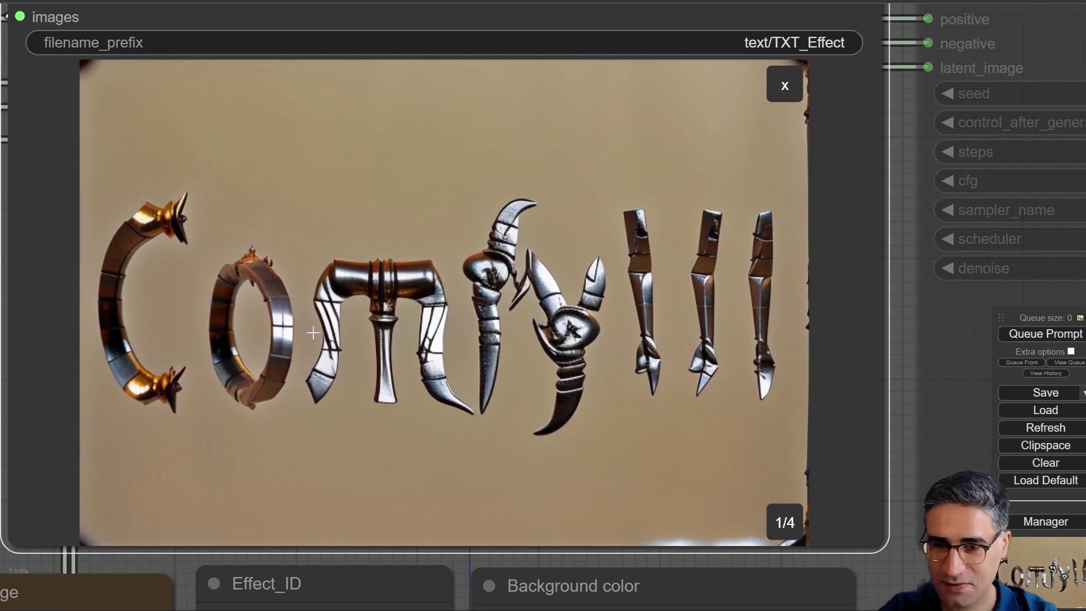
key("Right")
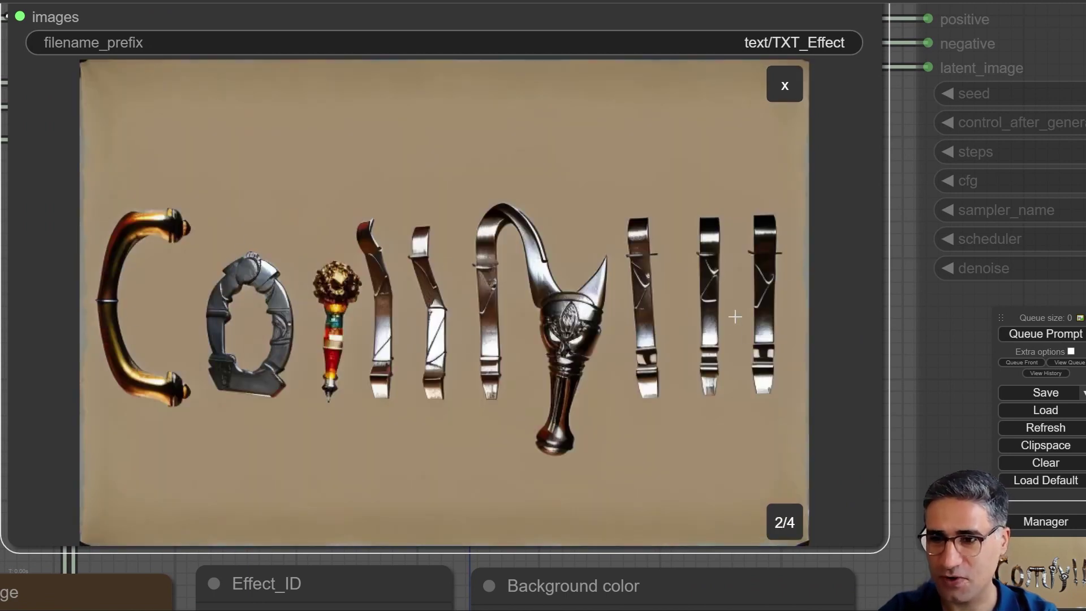
left_click(738, 277)
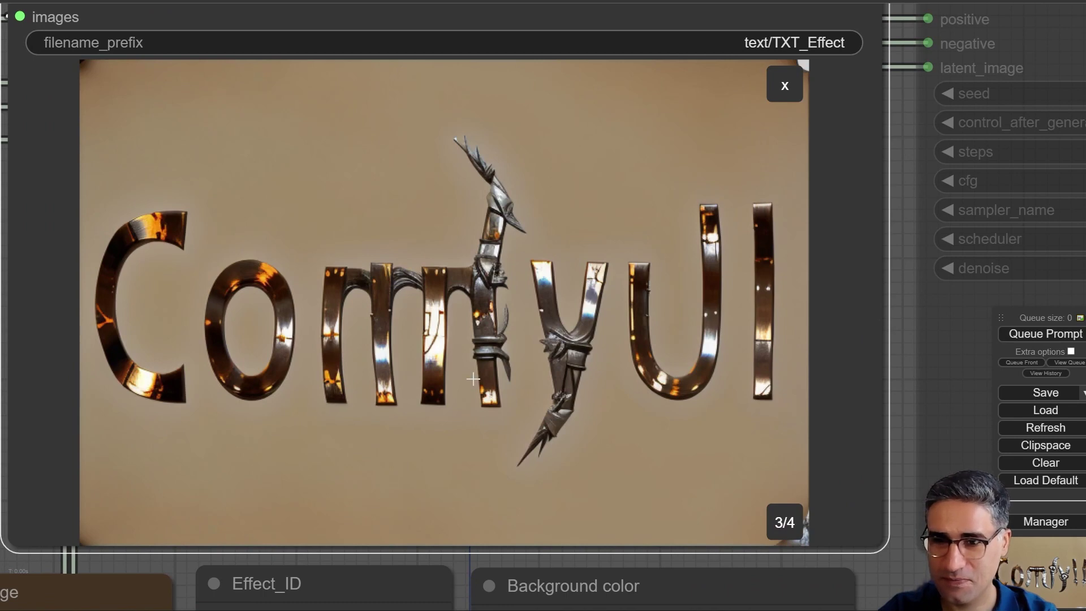
left_click(361, 320)
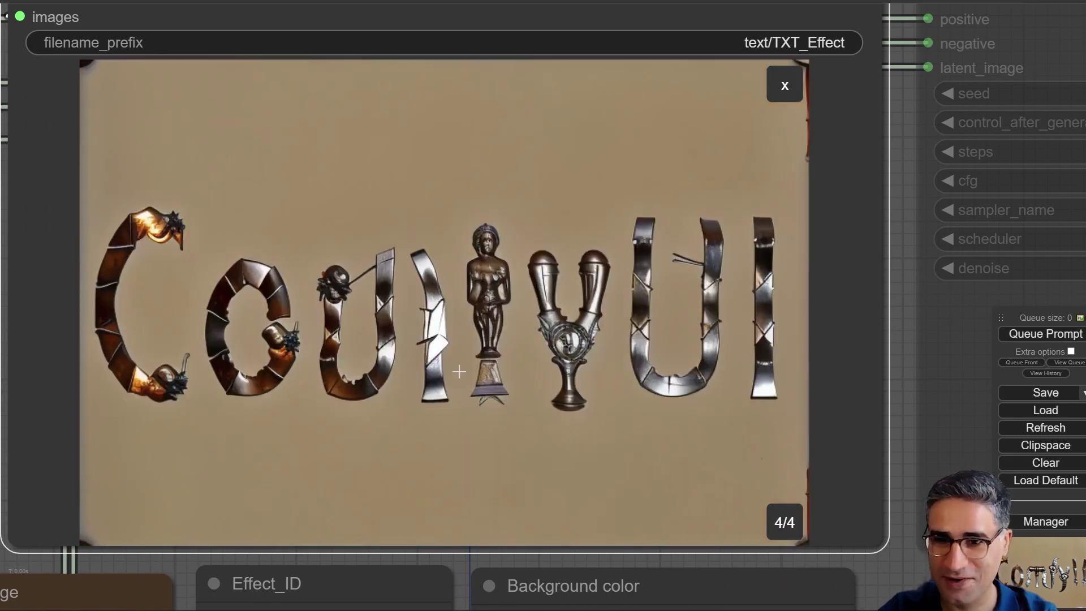
Step: Inspect the fourth metallic ComfyUI image up close, and page through the tan-background results again
scroll(455, 371, "up", 5)
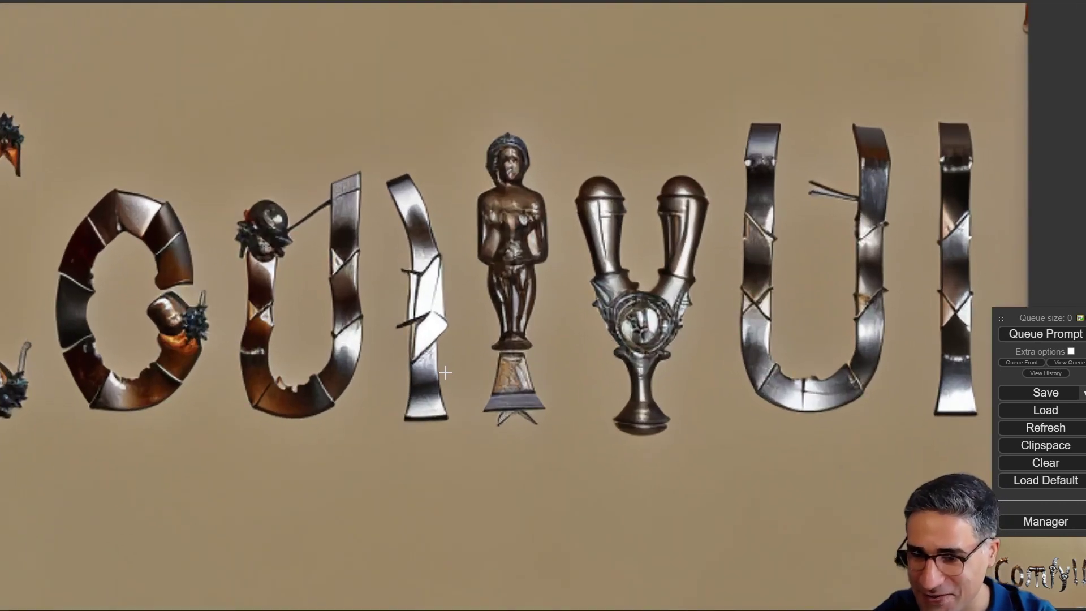
scroll(445, 372, "down", 5)
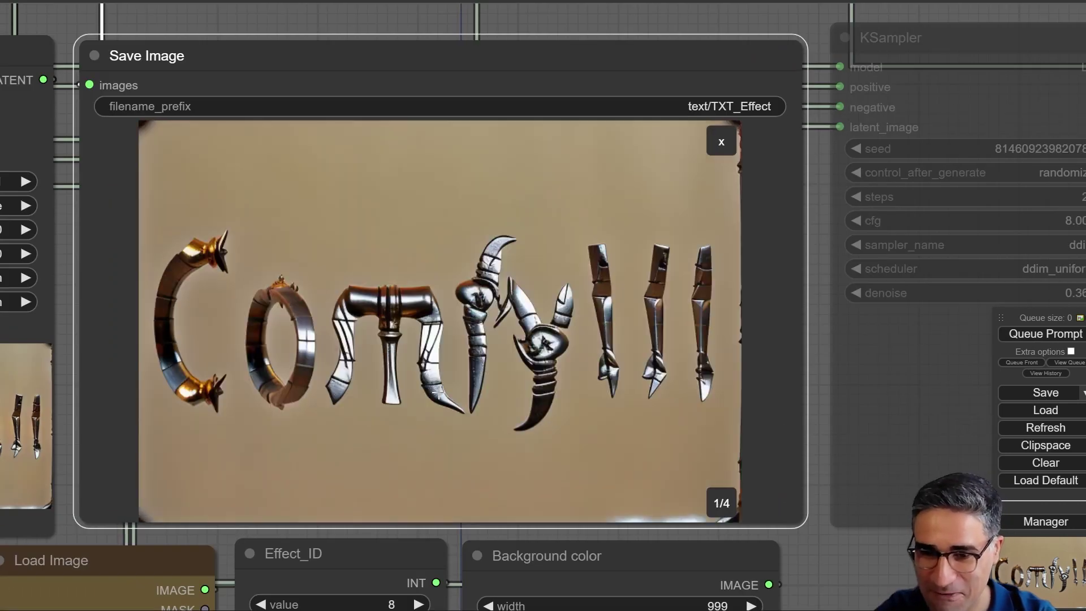
key("Right")
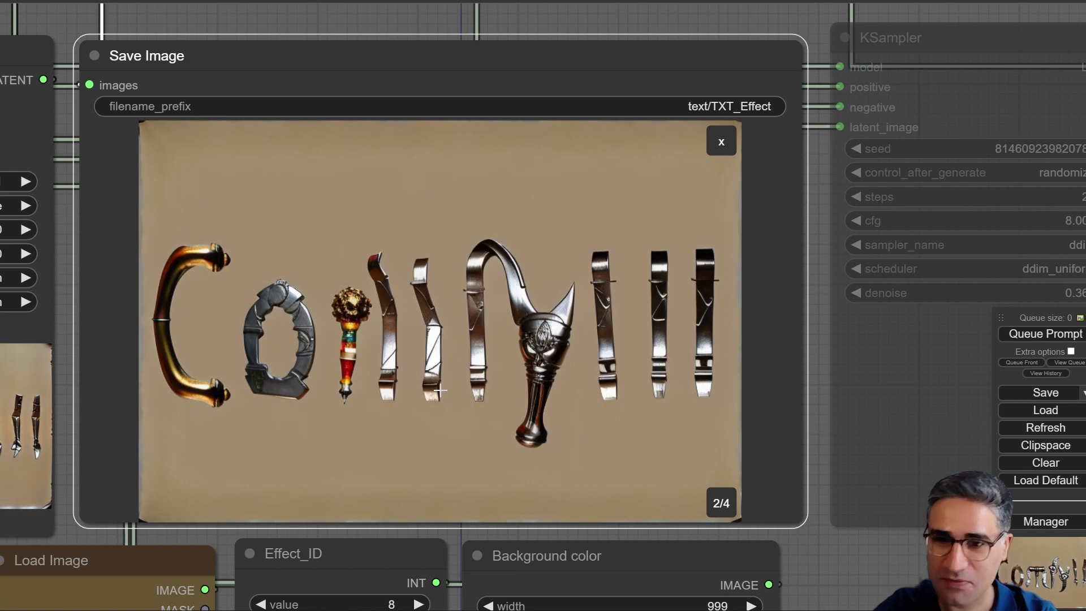
key("Right")
key("Right")
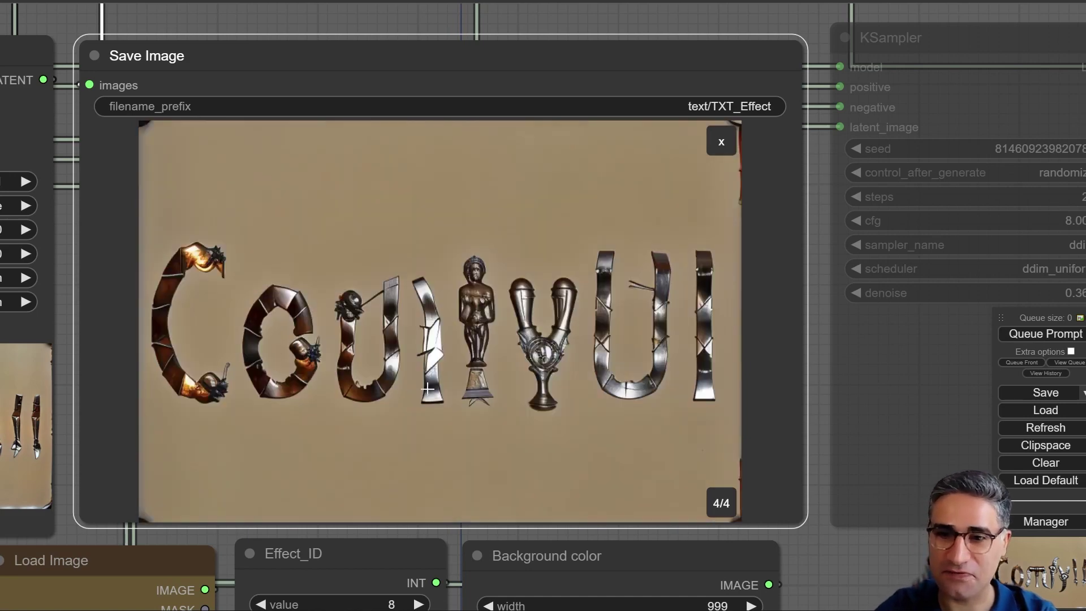
Step: Load the text image SDXL (4).jpg into the Load Image node
scroll(440, 390, "down", 3)
left_click_drag(805, 581, 845, 482)
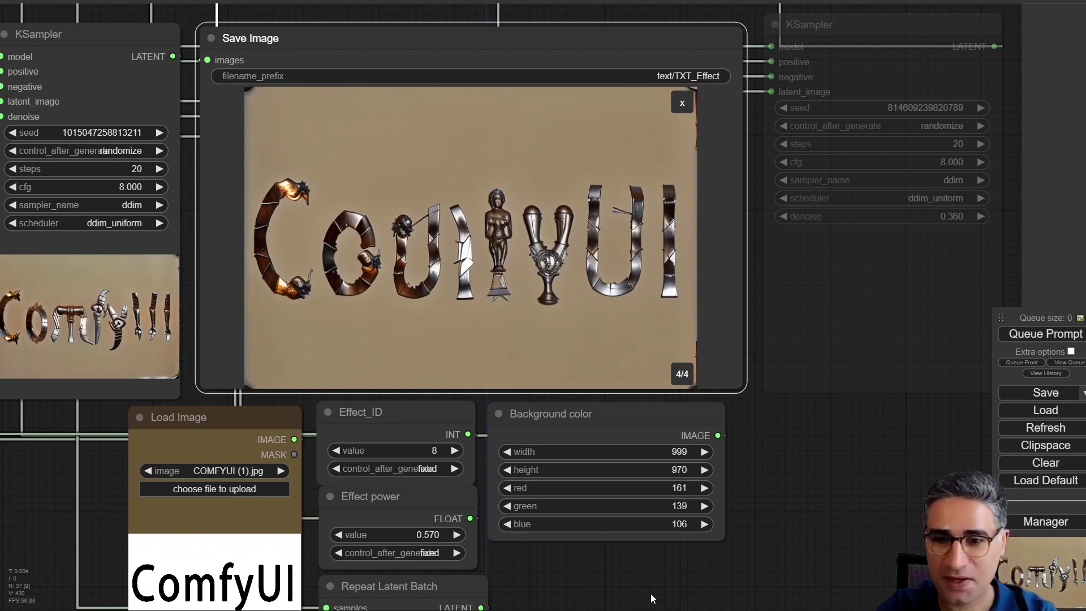
left_click_drag(654, 594, 880, 398)
scroll(406, 394, "down", 4)
scroll(283, 308, "up", 5)
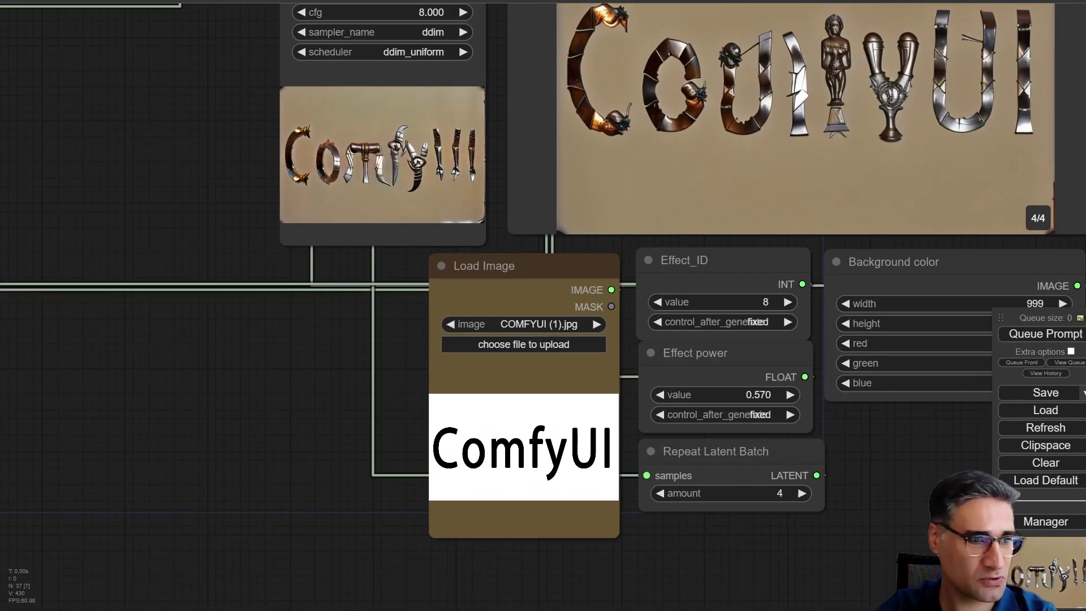
left_click_drag(821, 426, 523, 452)
scroll(521, 469, "up", 2)
left_click_drag(315, 374, 200, 380)
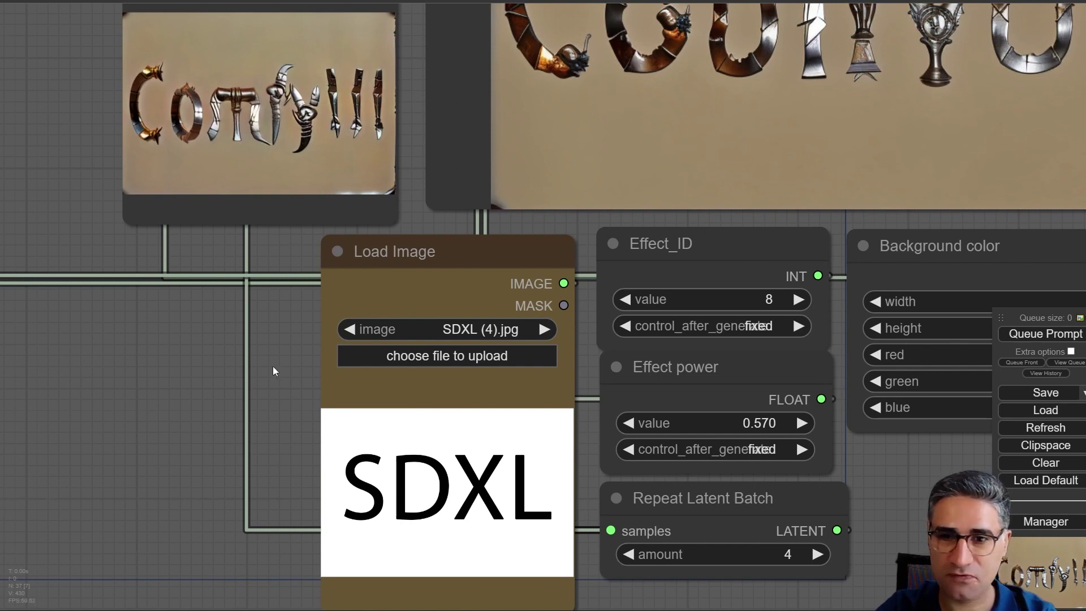
Step: Set the Effect_ID value to 15 and queue the generation
left_click_drag(894, 461, 738, 458)
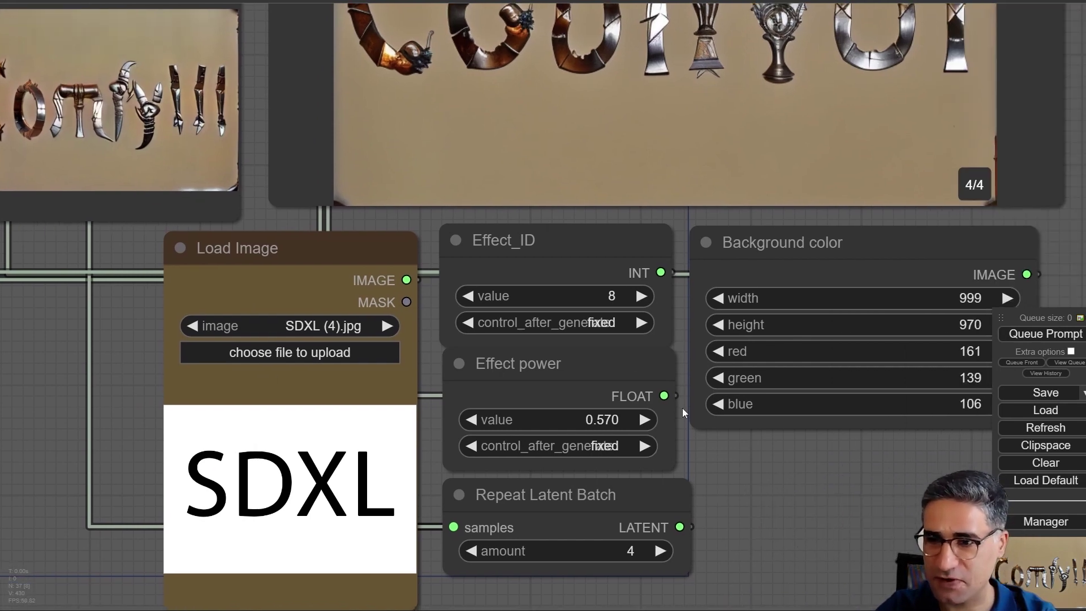
left_click(585, 306)
type("15")
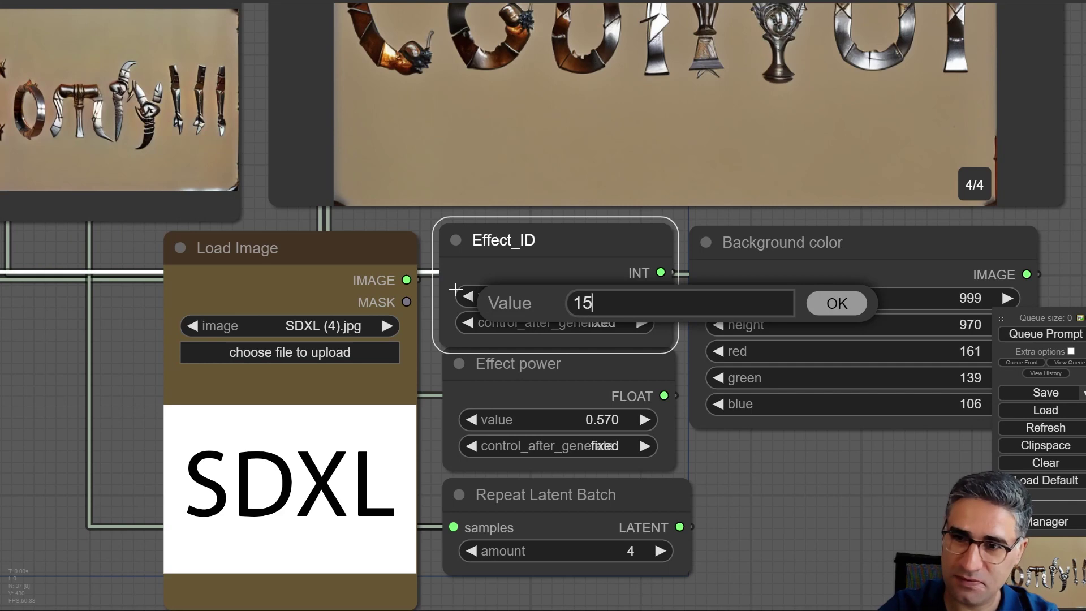
key("Return")
left_click(1062, 335)
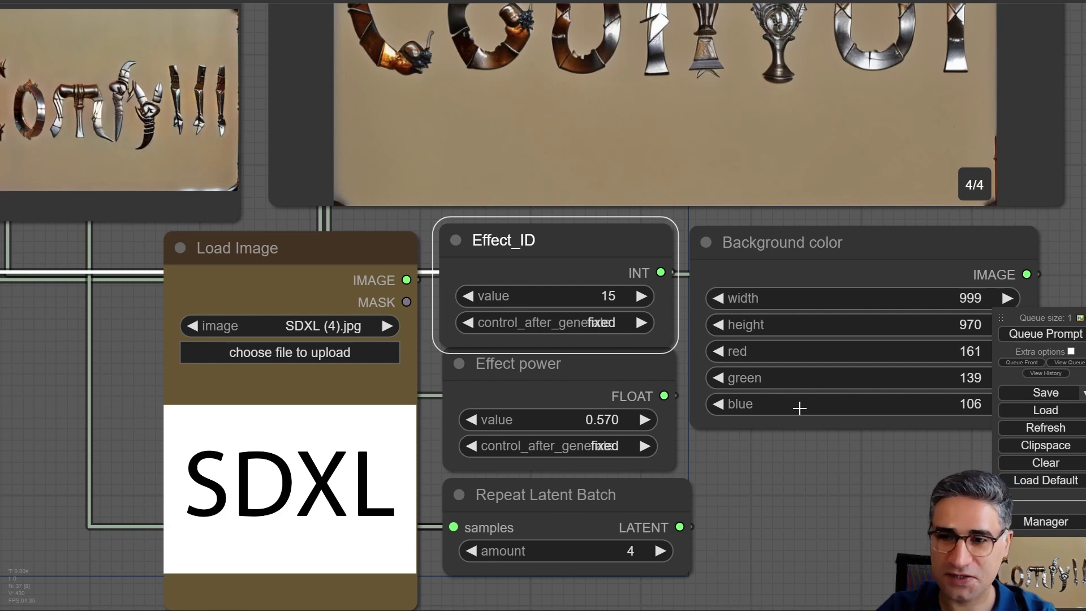
Step: Examine the KSampler preview of the SDXL lettering and view the four results in the Save Image node
left_click_drag(787, 490, 679, 485)
scroll(678, 485, "down", 2)
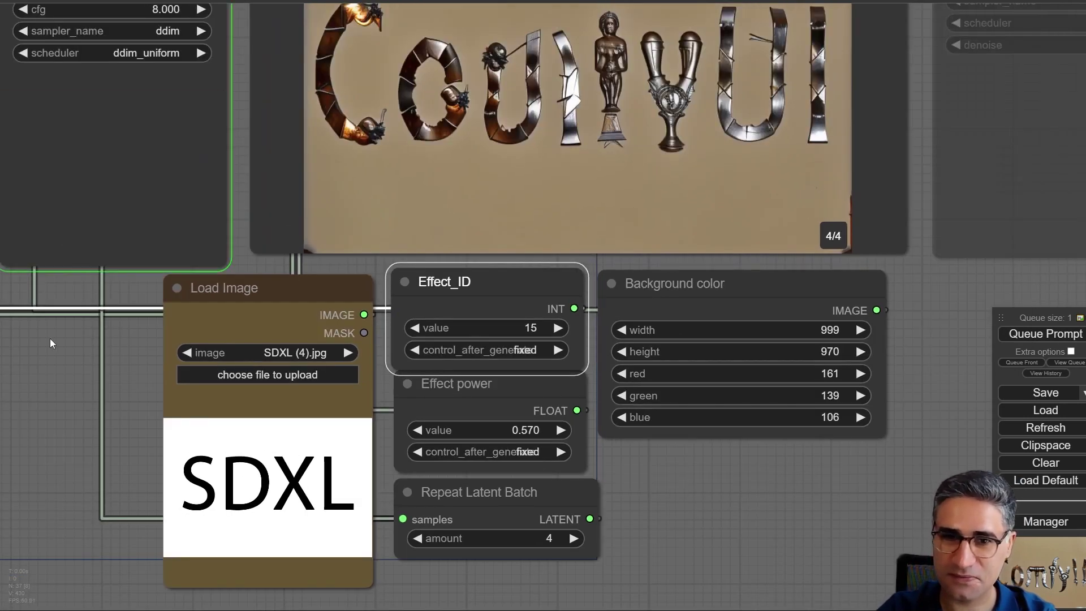
scroll(56, 338, "up", 9)
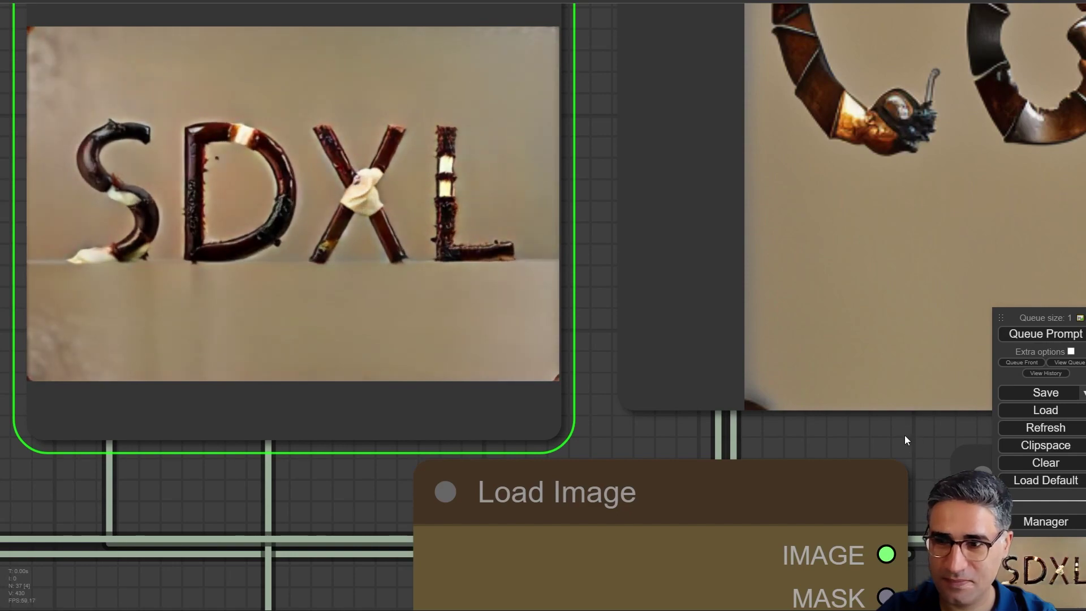
left_click_drag(903, 433, 459, 464)
scroll(459, 463, "down", 2)
left_click_drag(717, 462, 486, 561)
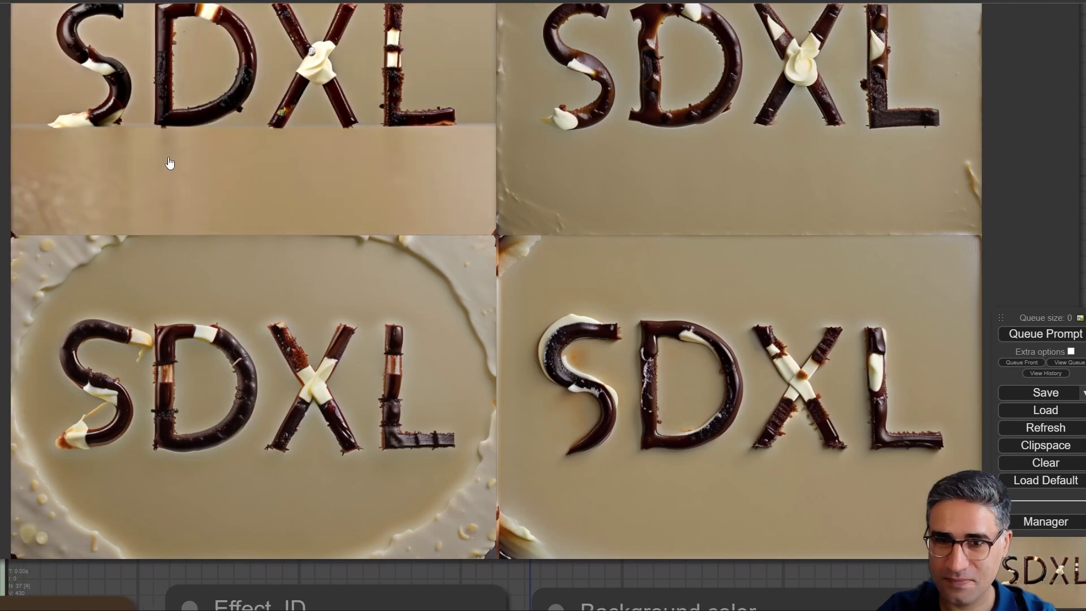
Step: Enlarge the first chocolate SDXL result and page through all four images in the Save Image node twice
left_click(154, 129)
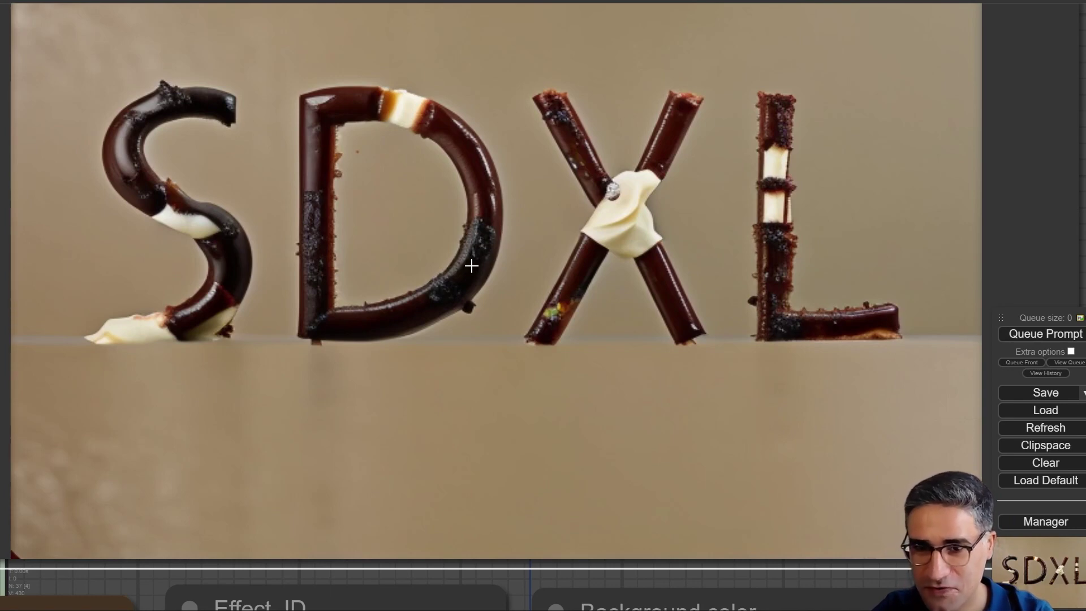
key("Right")
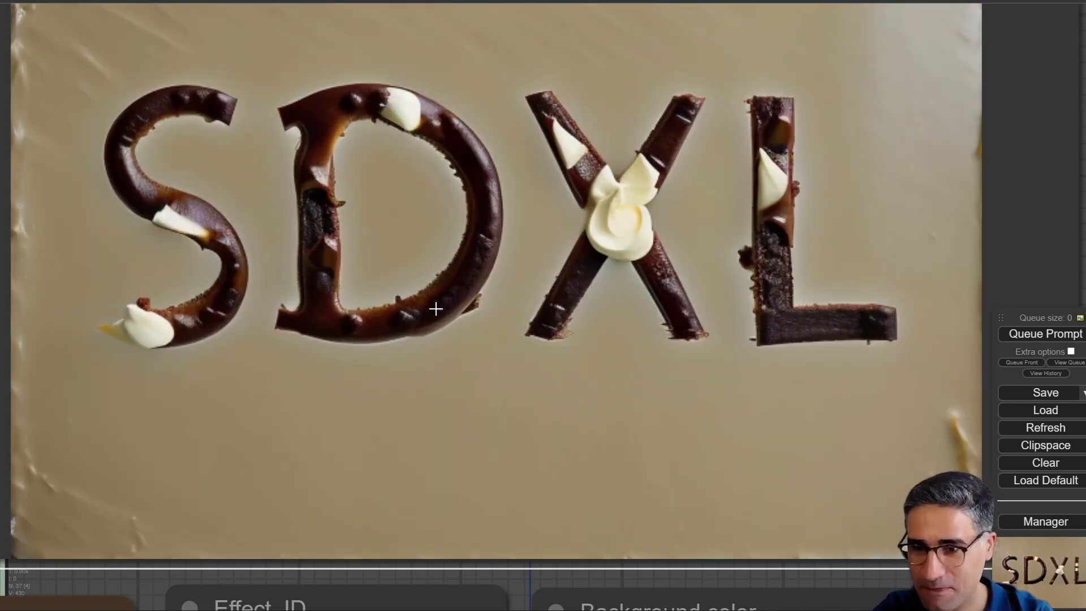
key("Right")
key("Right")
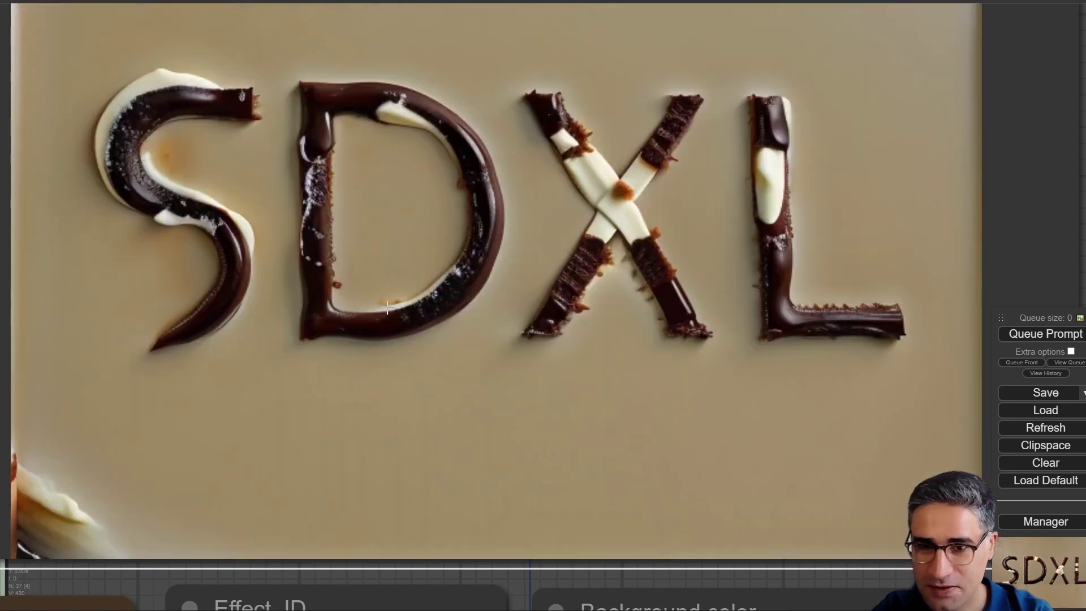
key("Right")
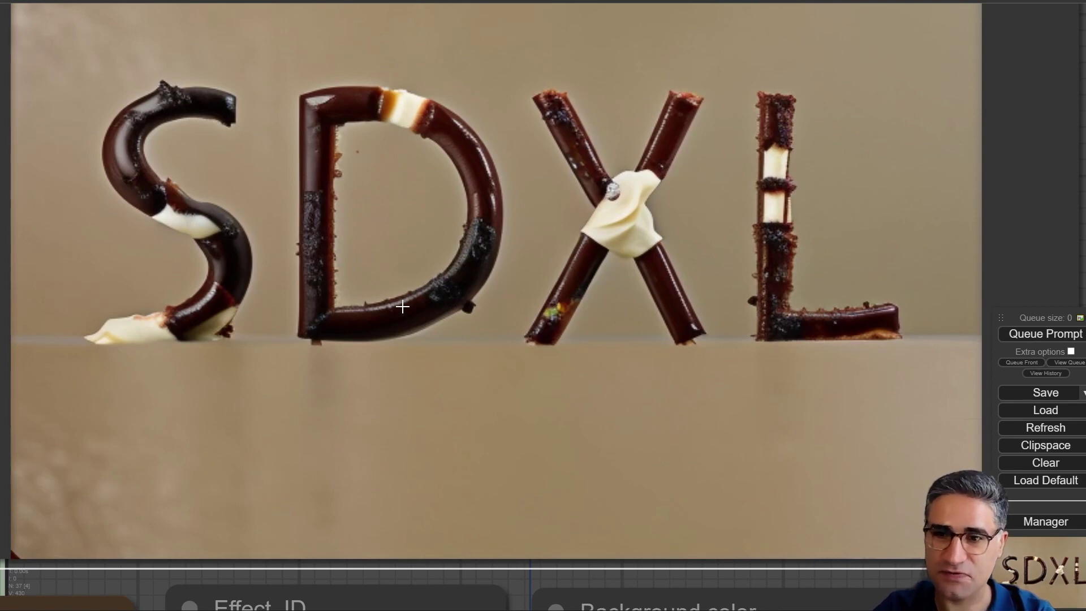
key("Right")
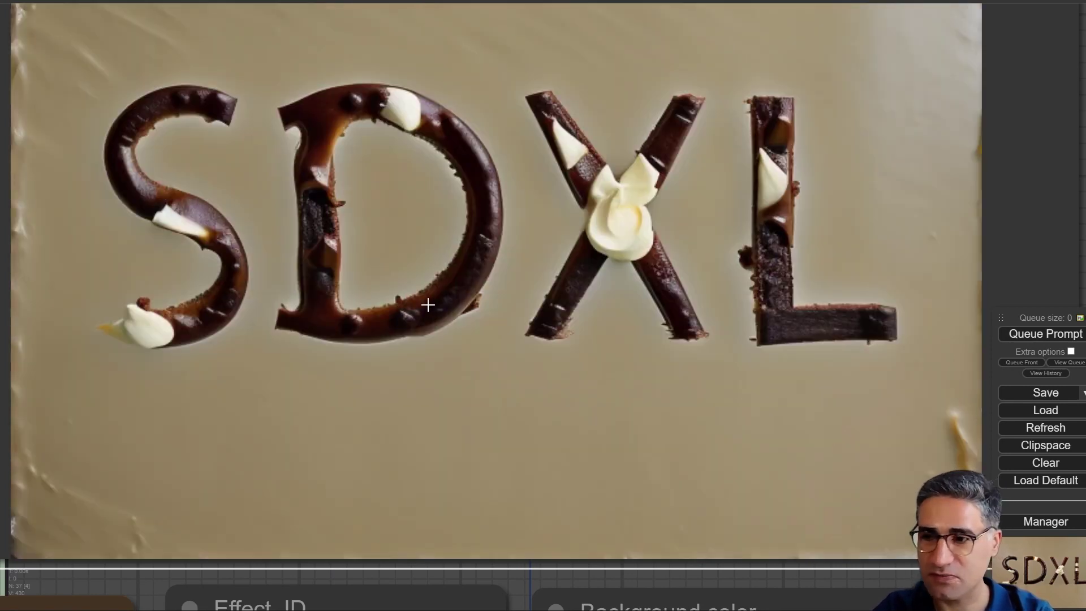
key("Right")
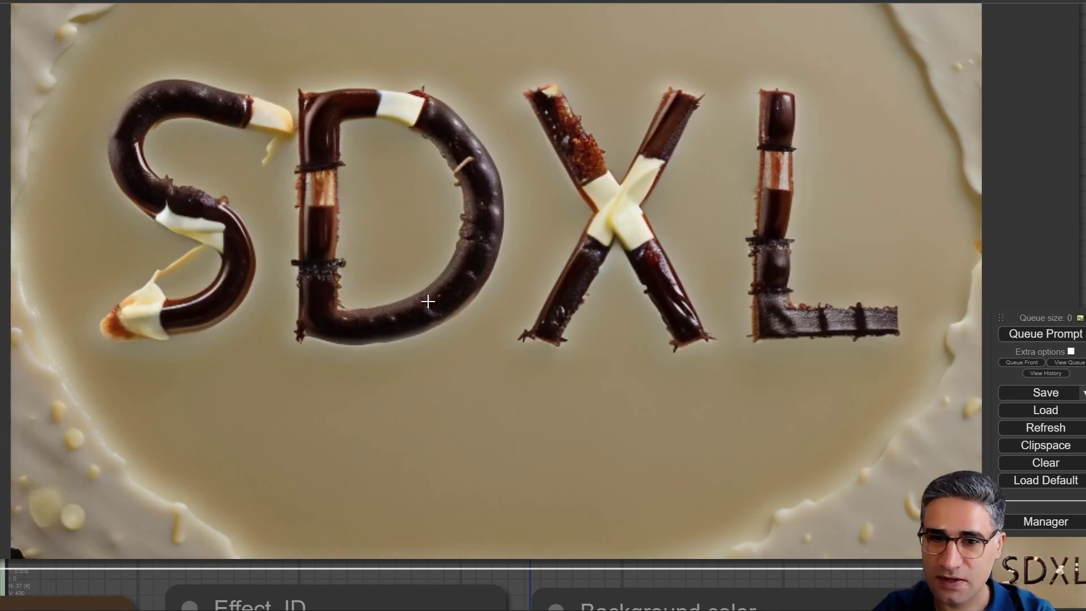
key("Right")
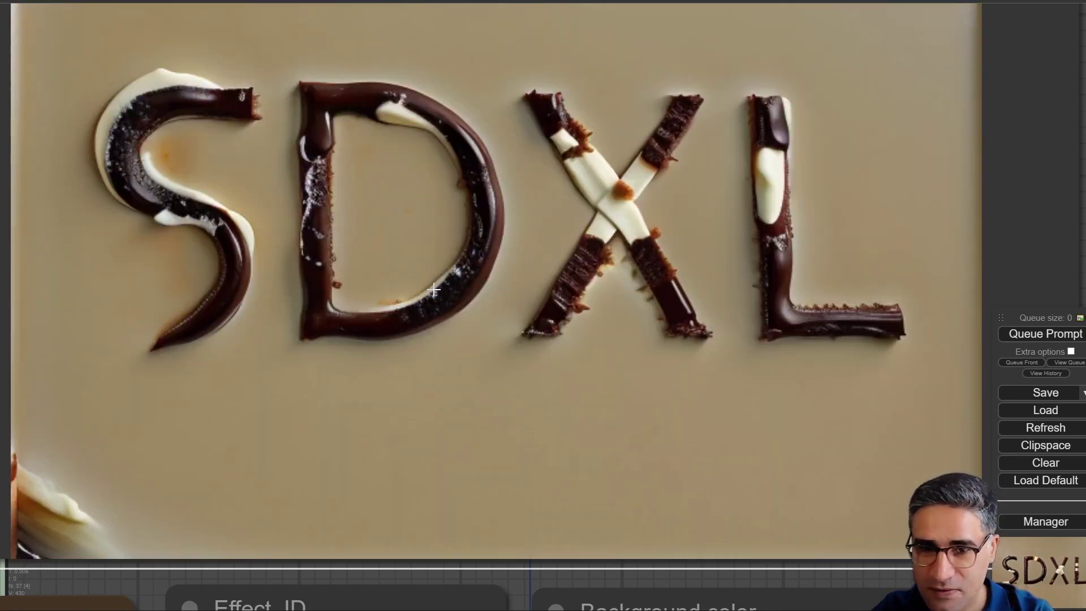
key("Right")
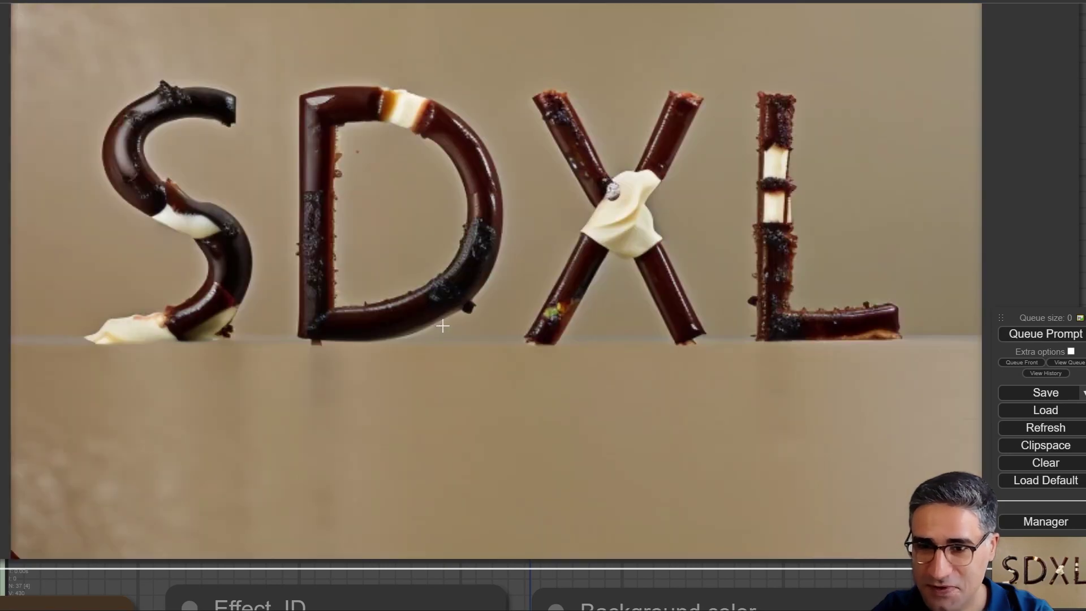
Step: Raise the Effect power value to 0.650 and queue the generation
scroll(444, 331, "down", 10)
left_click_drag(784, 518, 805, 475)
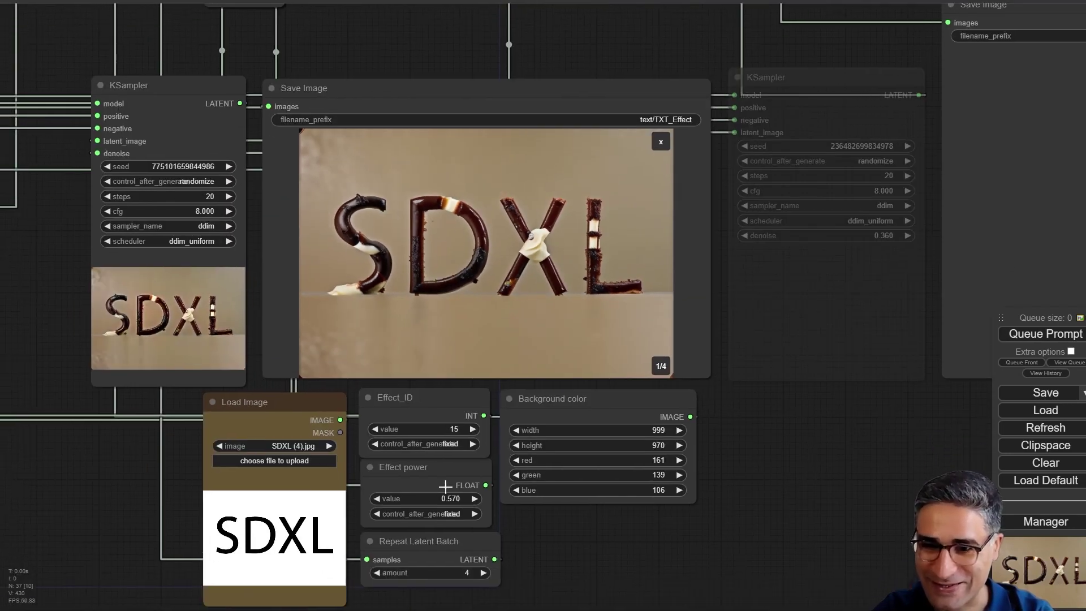
left_click(470, 498)
left_click(470, 498)
left_click(470, 498)
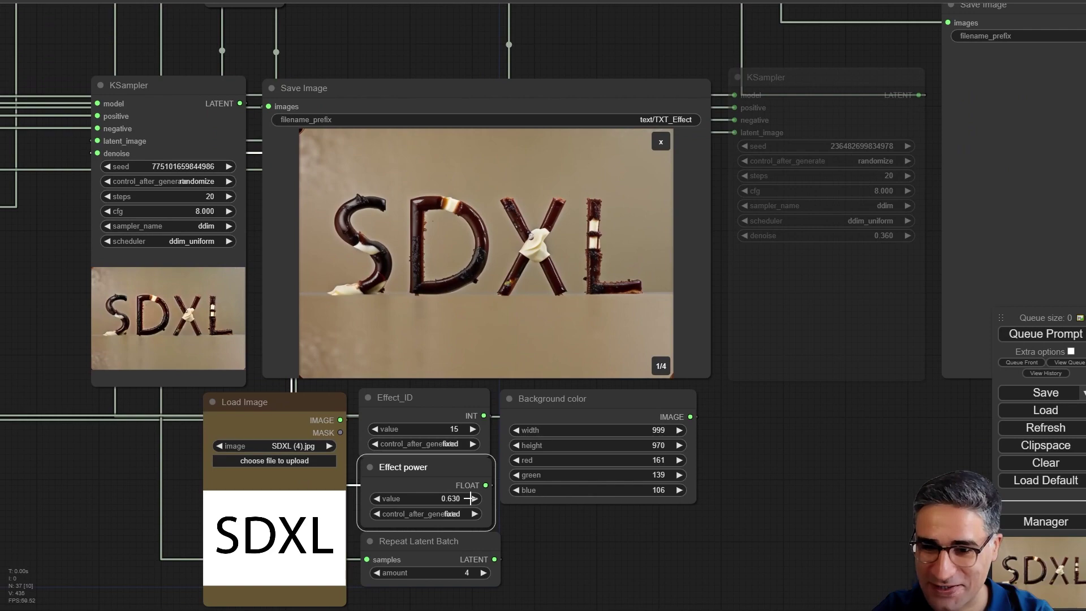
left_click(1045, 334)
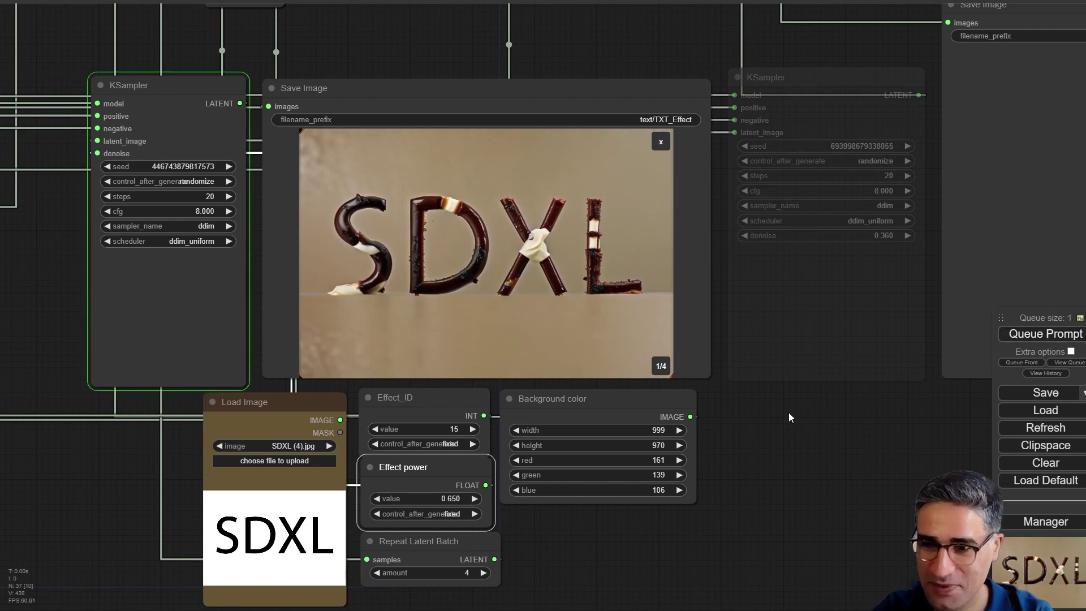
Step: Examine the KSampler preview of the SDXL lettering generated with the stronger effect power
scroll(674, 362, "up", 6)
left_click_drag(745, 199, 843, 326)
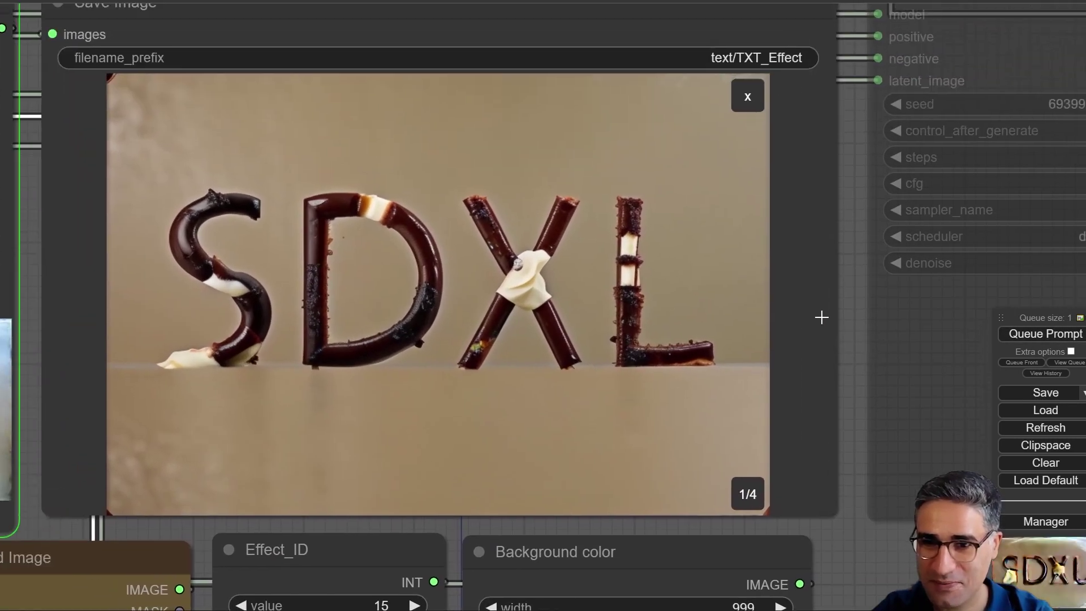
scroll(734, 297, "down", 3)
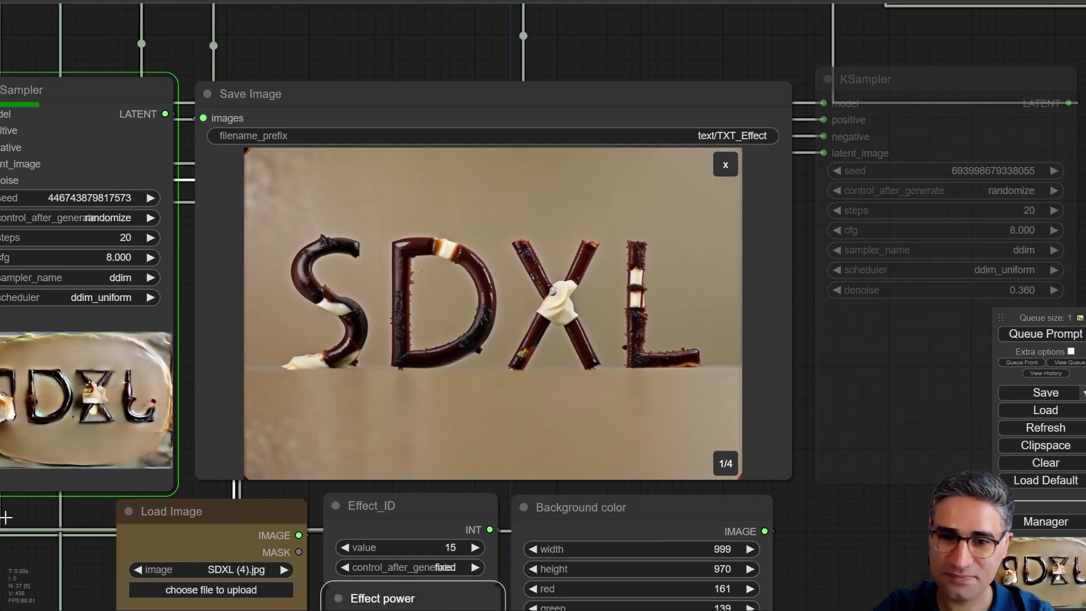
left_click_drag(125, 414, 396, 337)
scroll(307, 314, "up", 9)
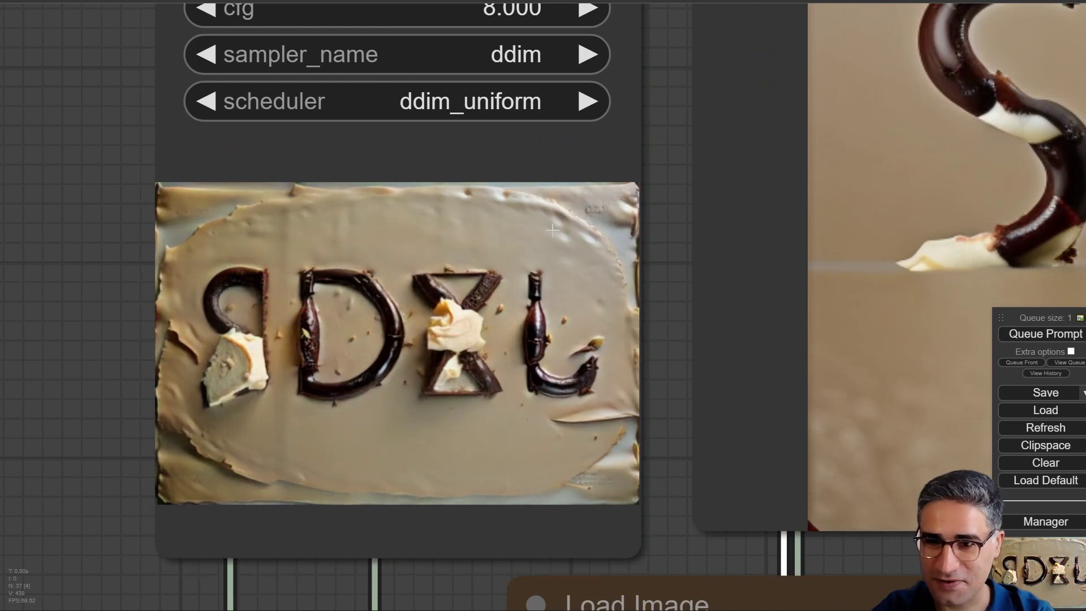
Step: Enlarge the first new chocolate SDXL result in the Save Image node and page through all four images
left_click_drag(446, 587, 63, 465)
left_click_drag(436, 444, 264, 482)
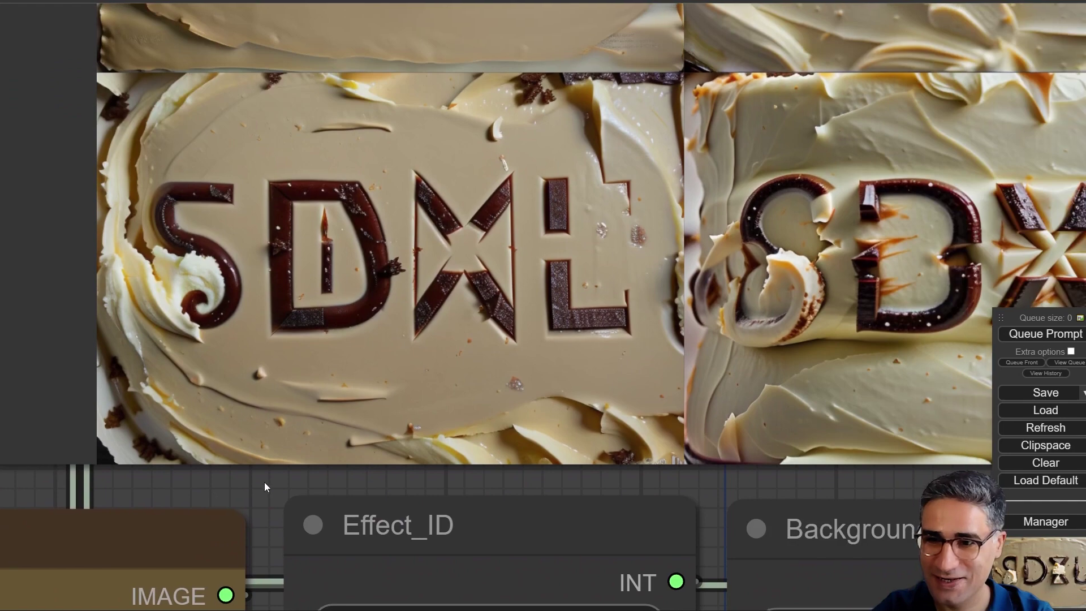
scroll(264, 482, "down", 4)
left_click(318, 62)
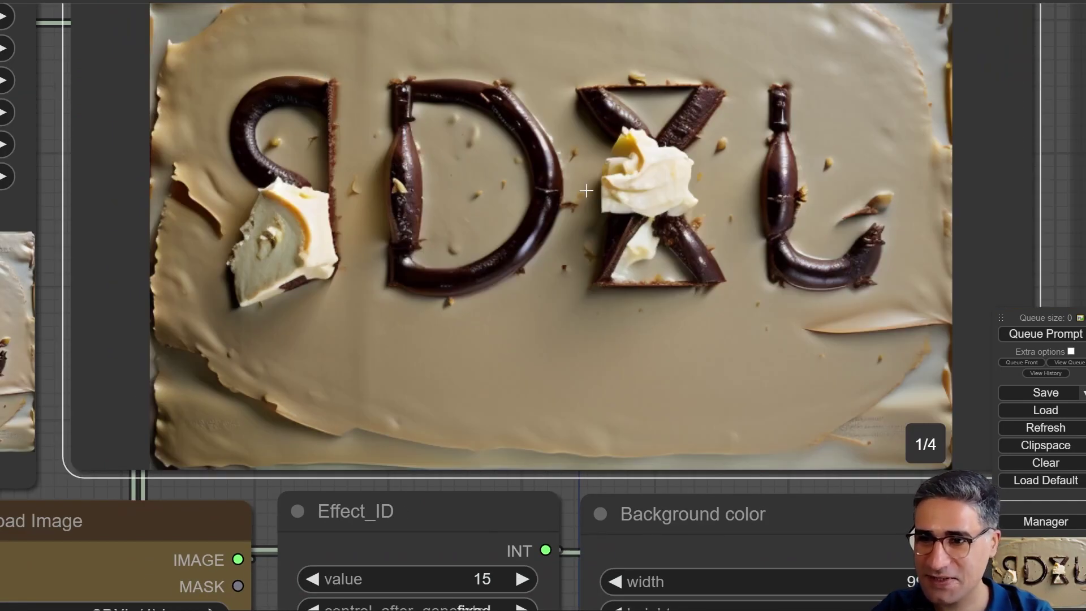
key("Right")
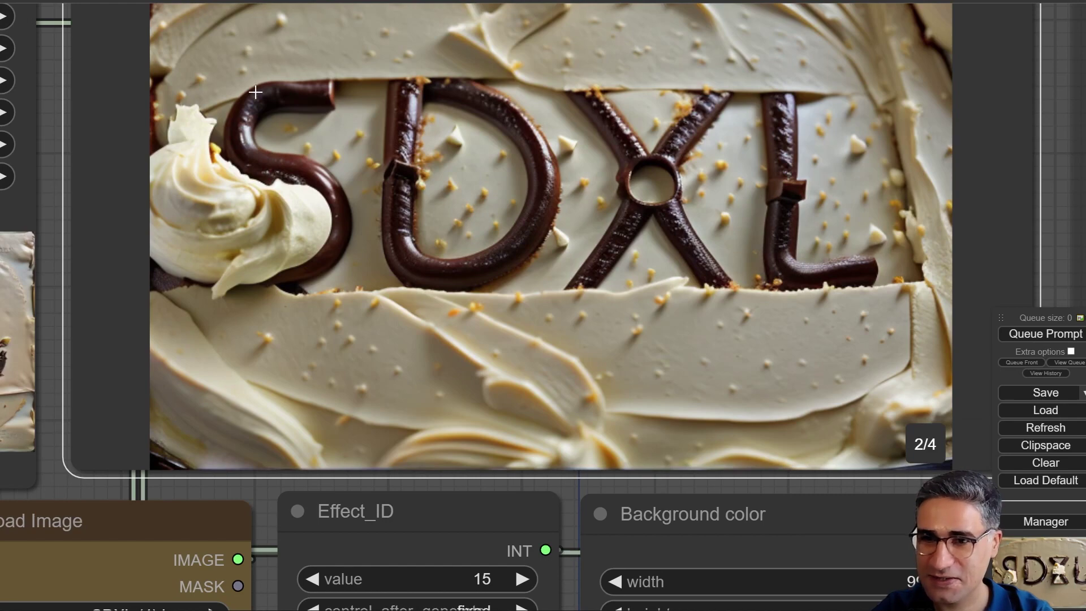
key("Right")
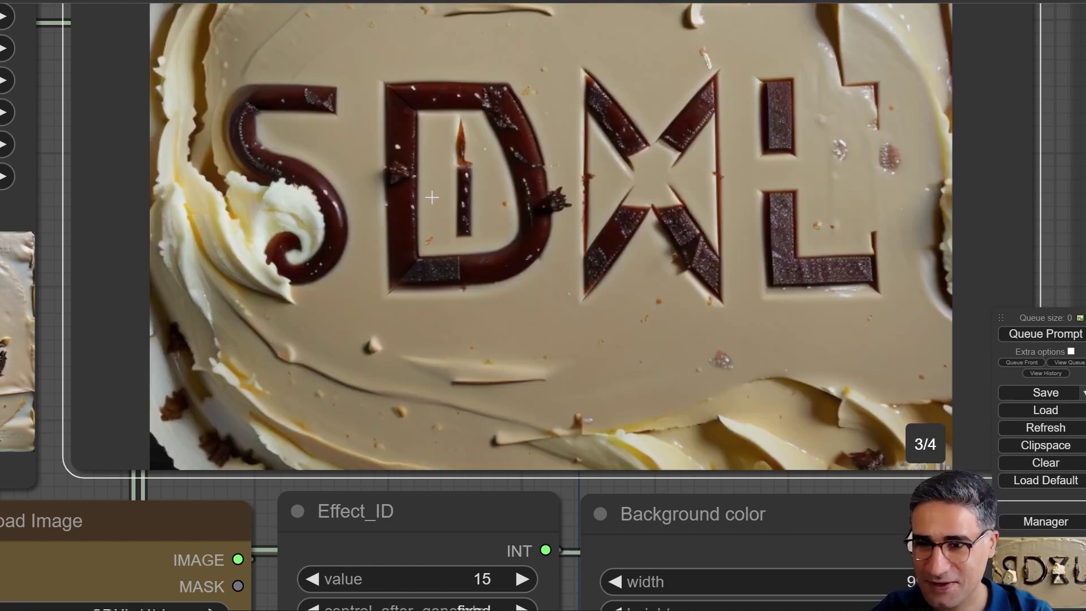
key("Right")
scroll(426, 207, "down", 5)
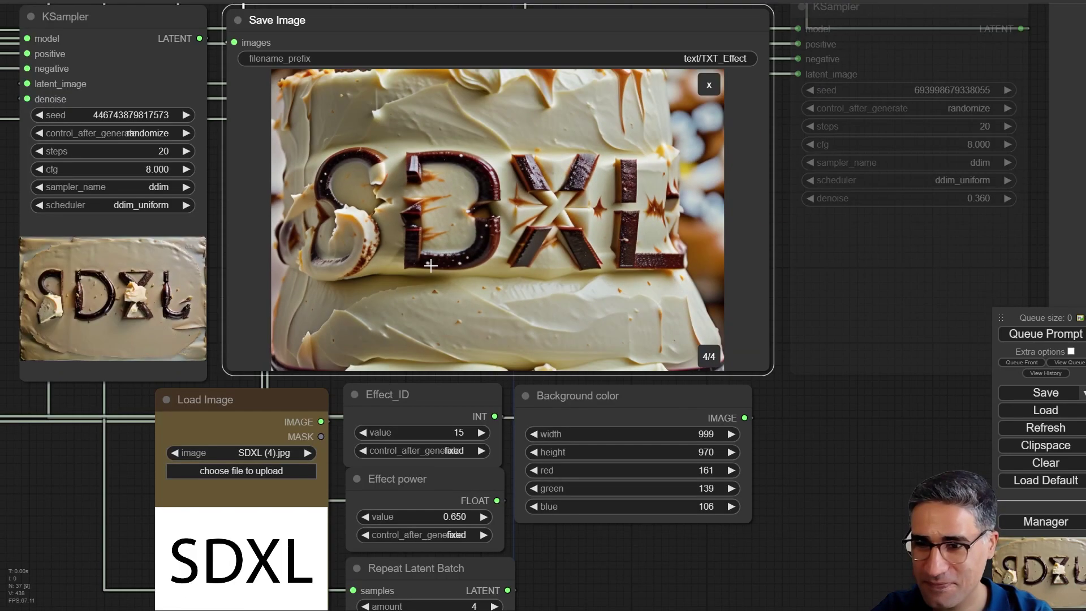
Step: Set the Background color node's red, green and blue values to 255 and queue the generation
scroll(537, 491, "up", 5)
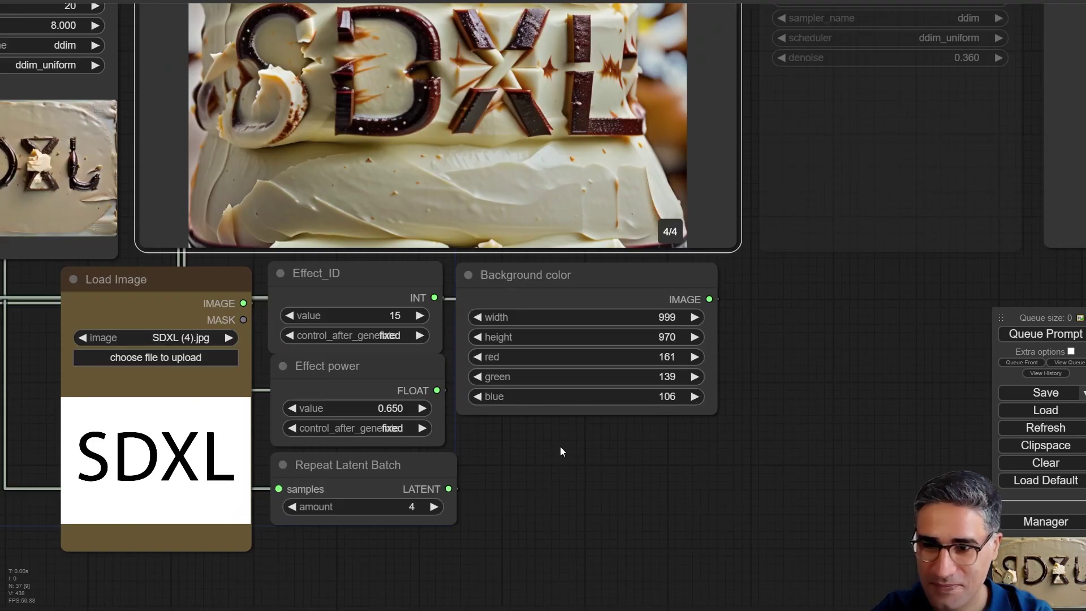
left_click_drag(586, 359, 709, 385)
left_click_drag(601, 379, 865, 377)
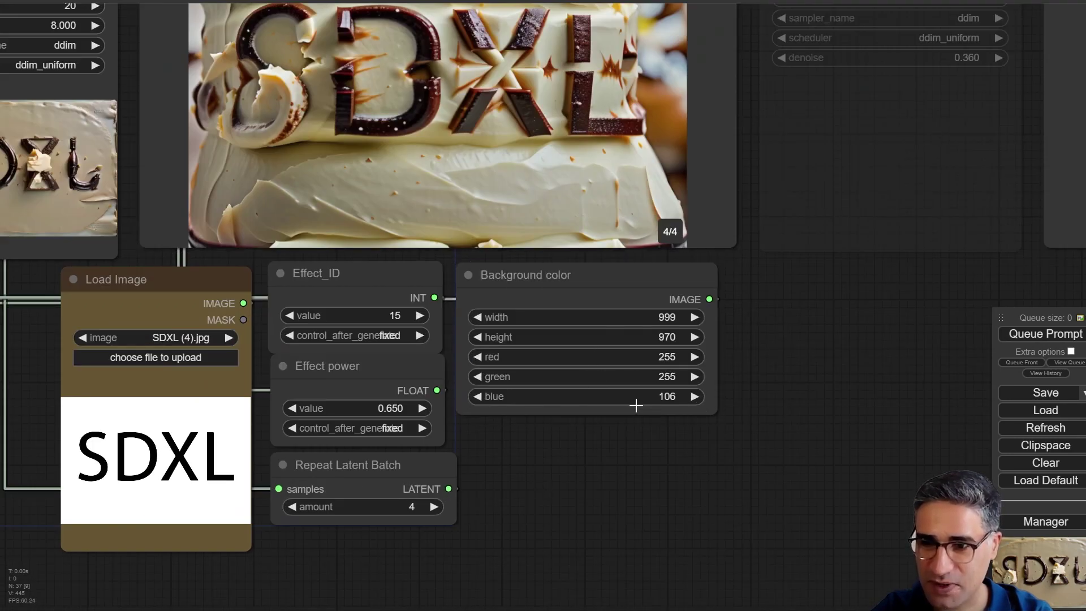
left_click_drag(635, 406, 879, 400)
left_click_drag(772, 282, 555, 296)
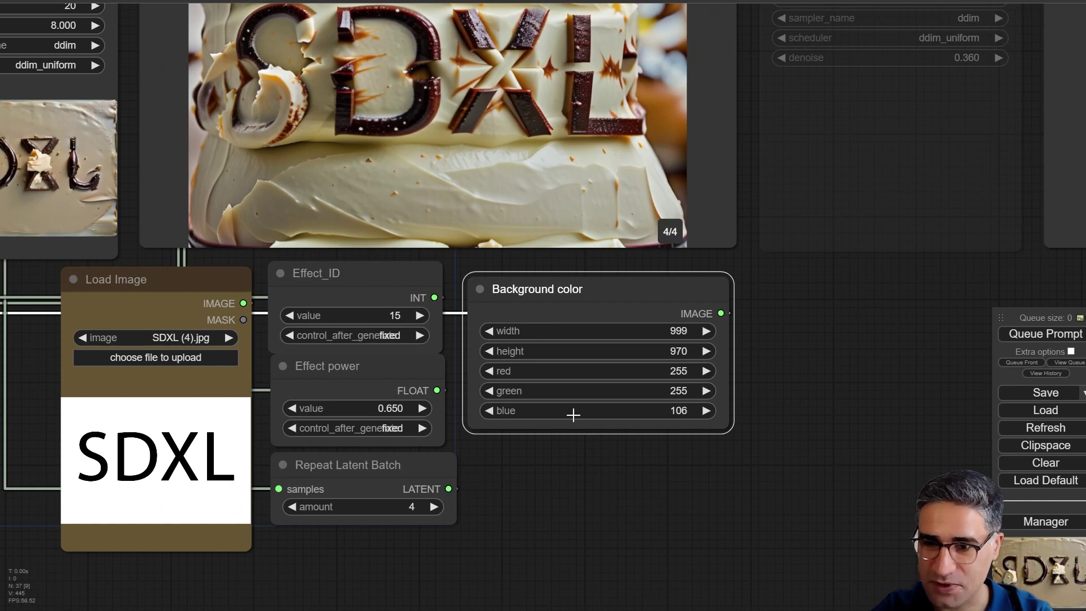
left_click_drag(574, 411, 792, 410)
left_click(1059, 335)
left_click_drag(635, 308, 611, 286)
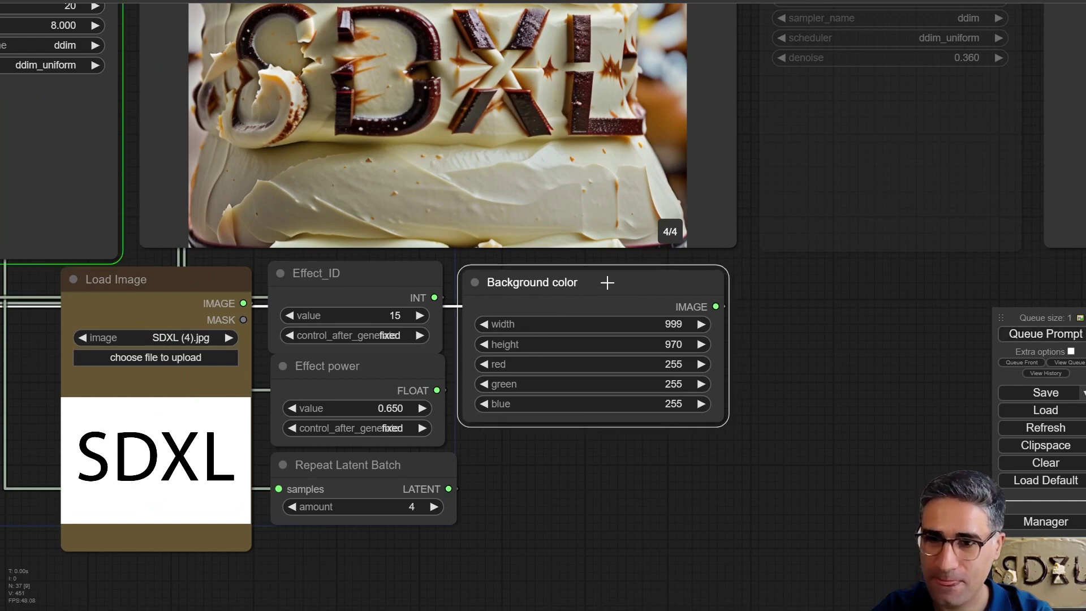
Step: Examine the KSampler preview of the chocolate SDXL lettering on the white background
left_click_drag(482, 464, 831, 536)
left_click_drag(233, 203, 135, 213)
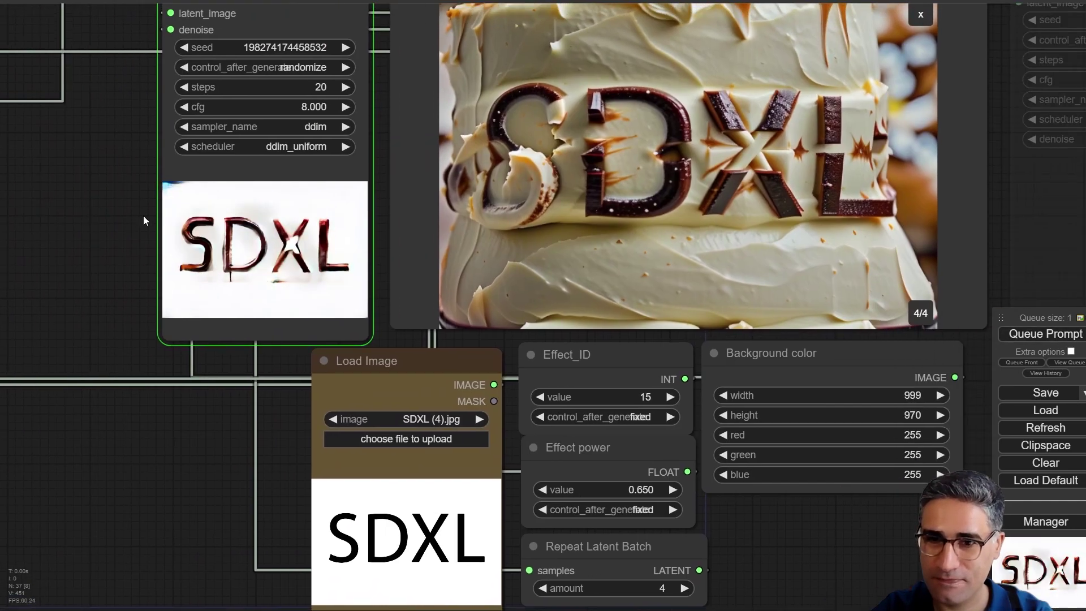
scroll(215, 231, "up", 10)
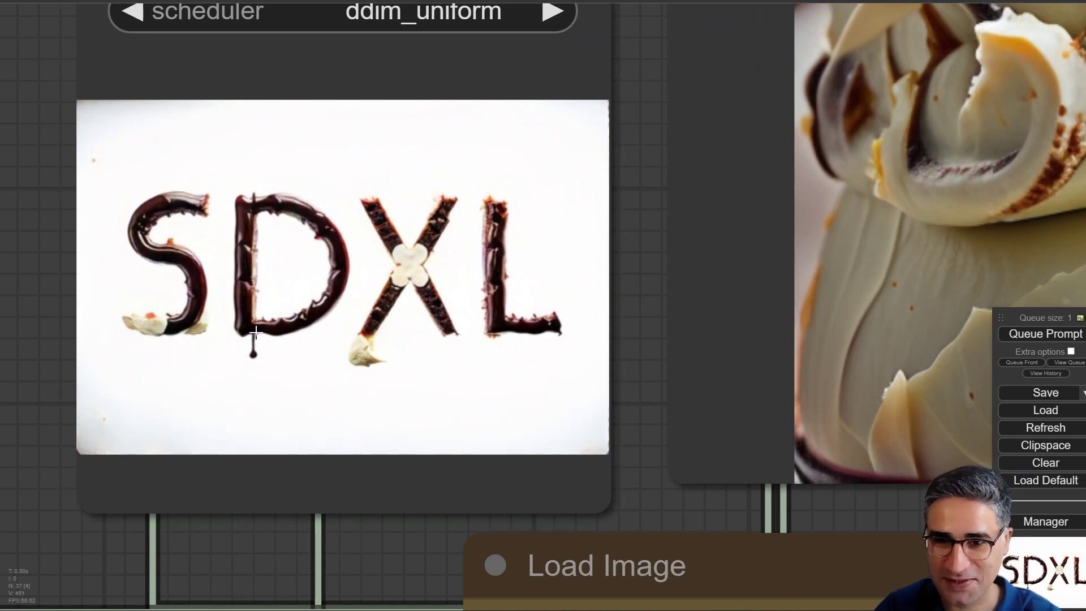
Step: Enlarge the fourth white-background SDXL result in the Save Image node and page backwards through the images
left_click_drag(719, 497, 2, 446)
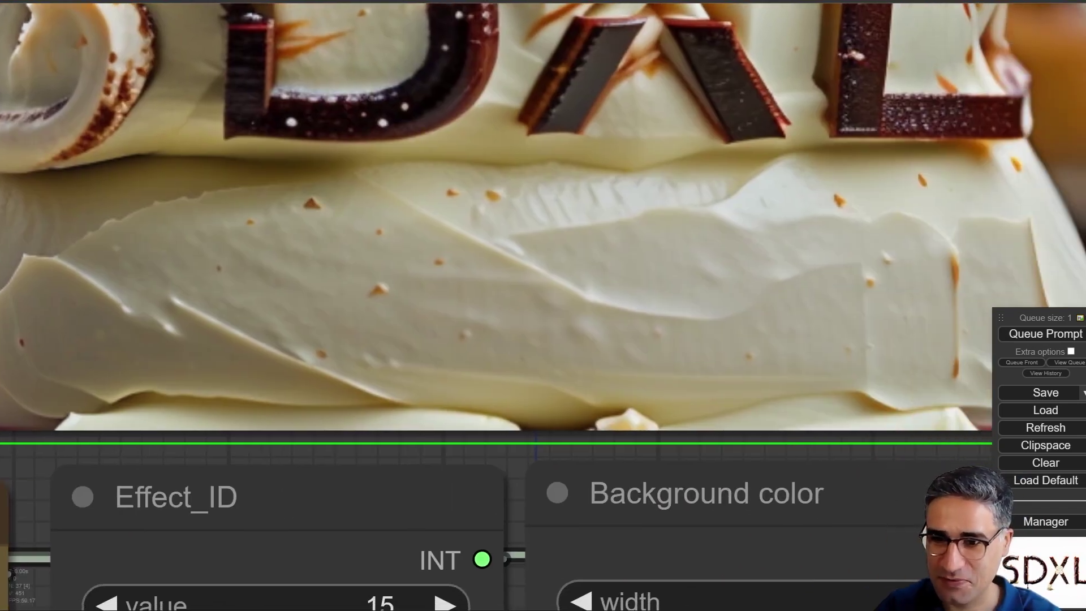
left_click_drag(731, 447, 502, 497)
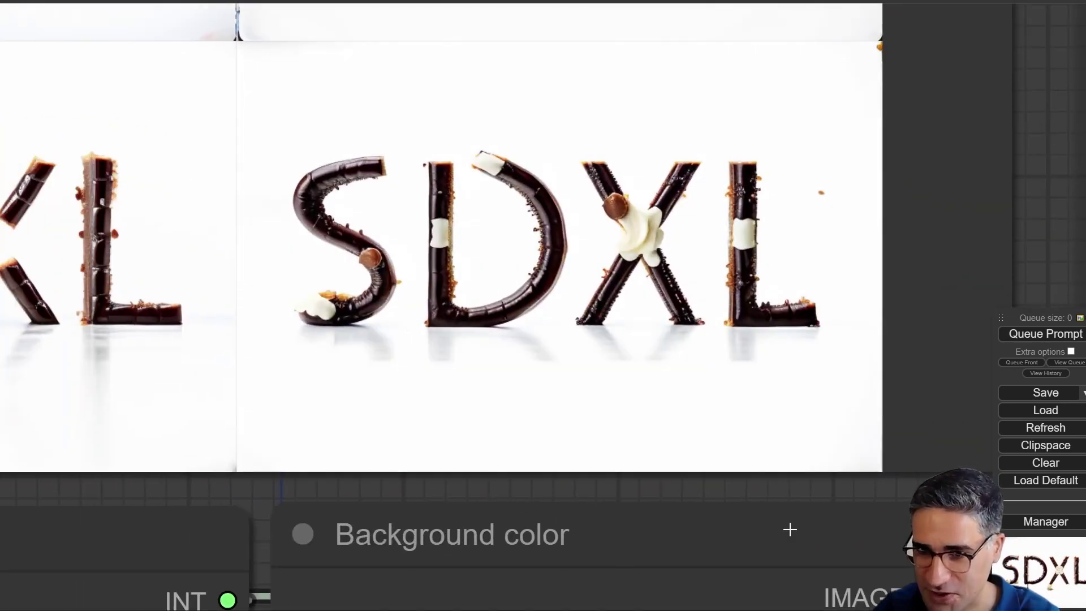
left_click(637, 310)
scroll(837, 480, "down", 6)
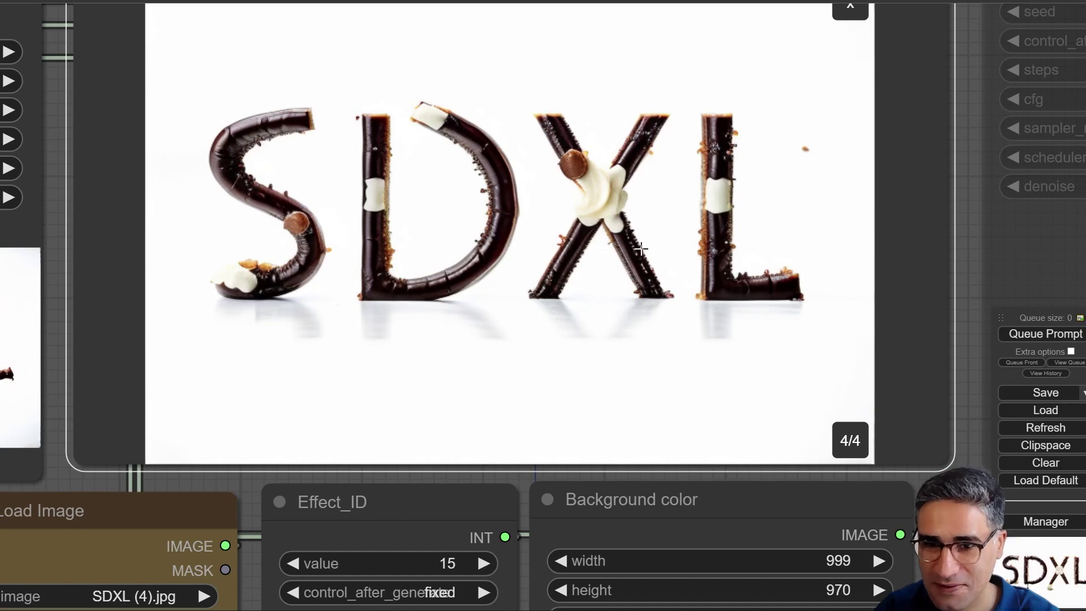
key("Left")
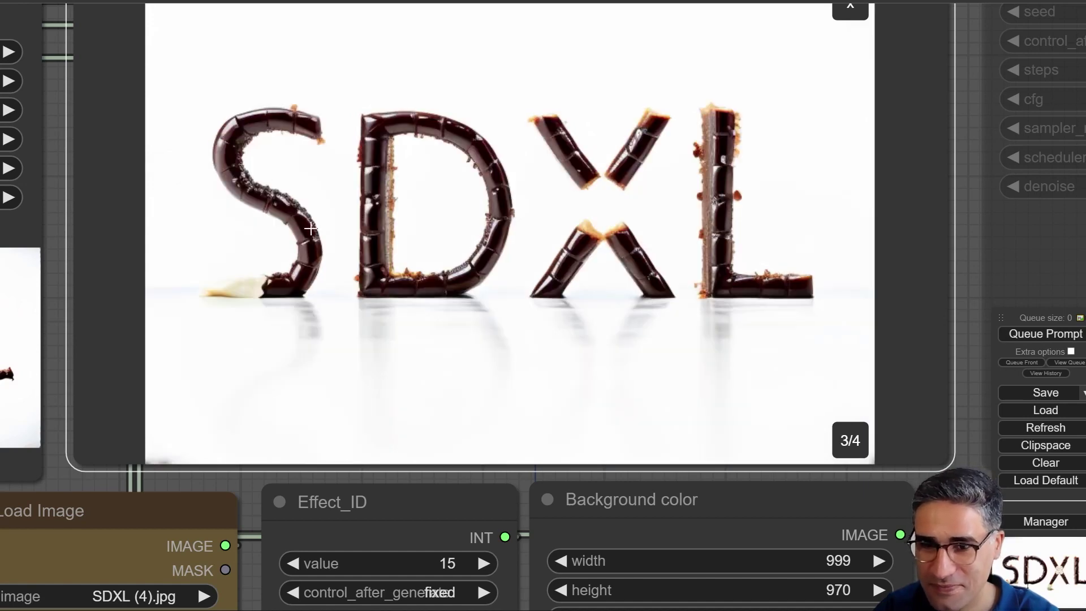
key("Left")
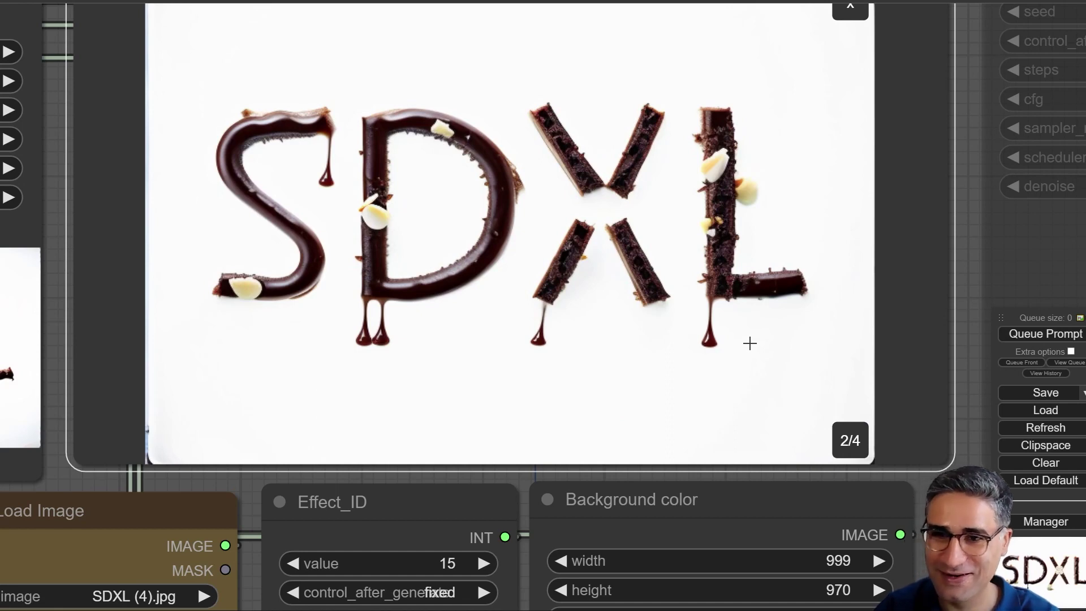
key("Left")
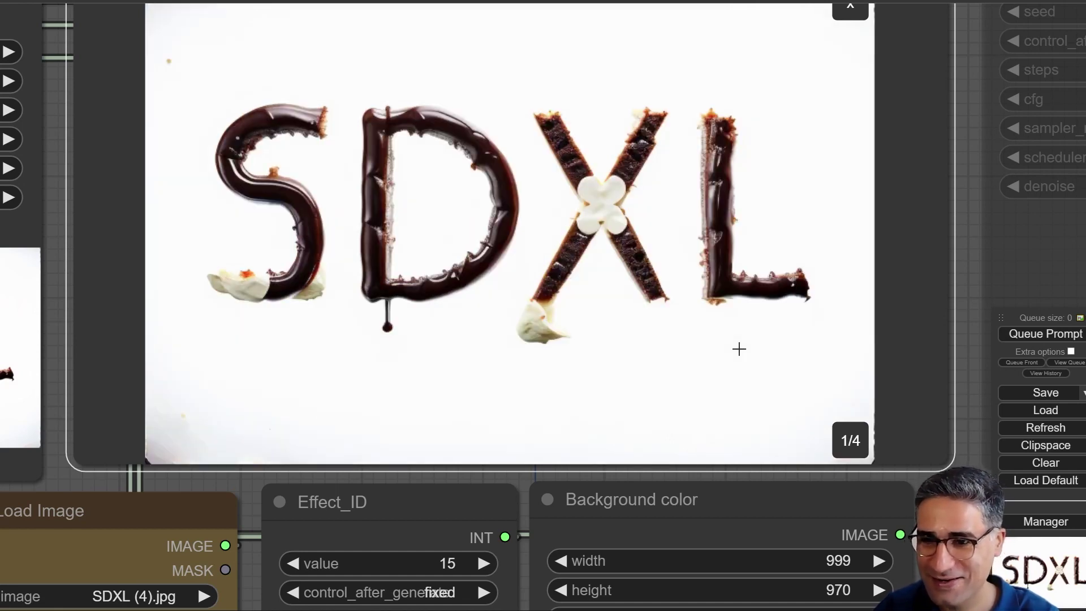
key("Left")
key("Left")
scroll(698, 346, "down", 5)
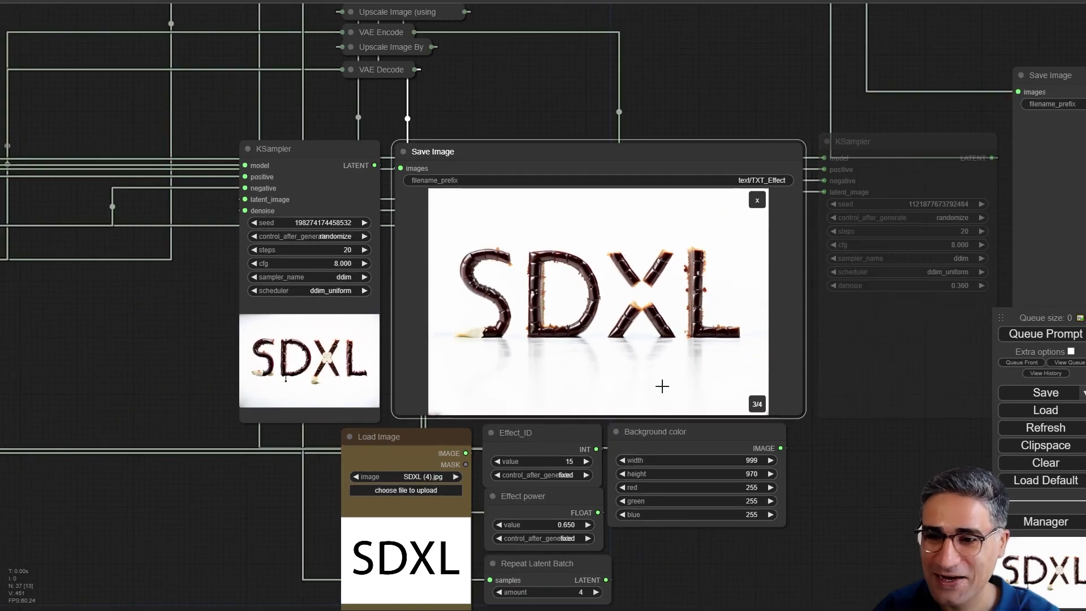
Step: Replace the SDXL text image in the Load Image node with the handwritten first-name image and queue the generation
left_click_drag(248, 529, 206, 427)
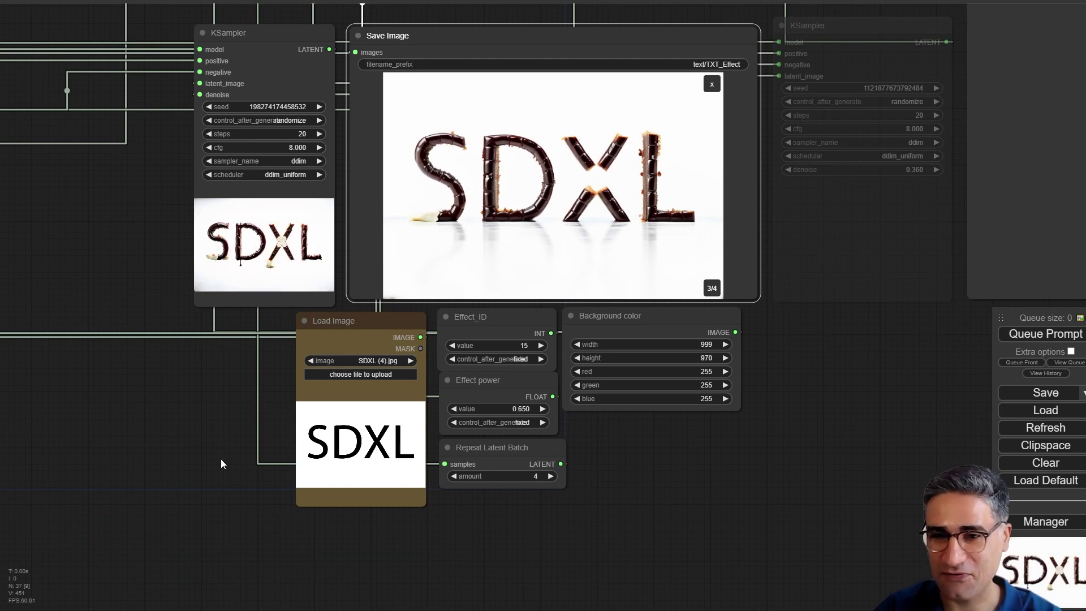
left_click_drag(240, 391, 218, 406)
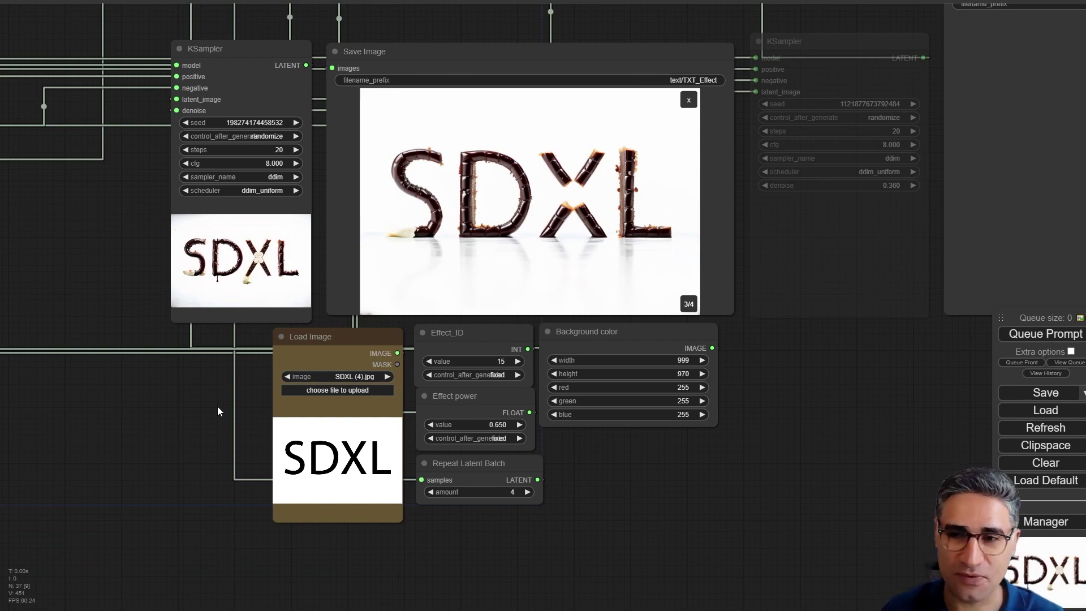
scroll(221, 407, "up", 4)
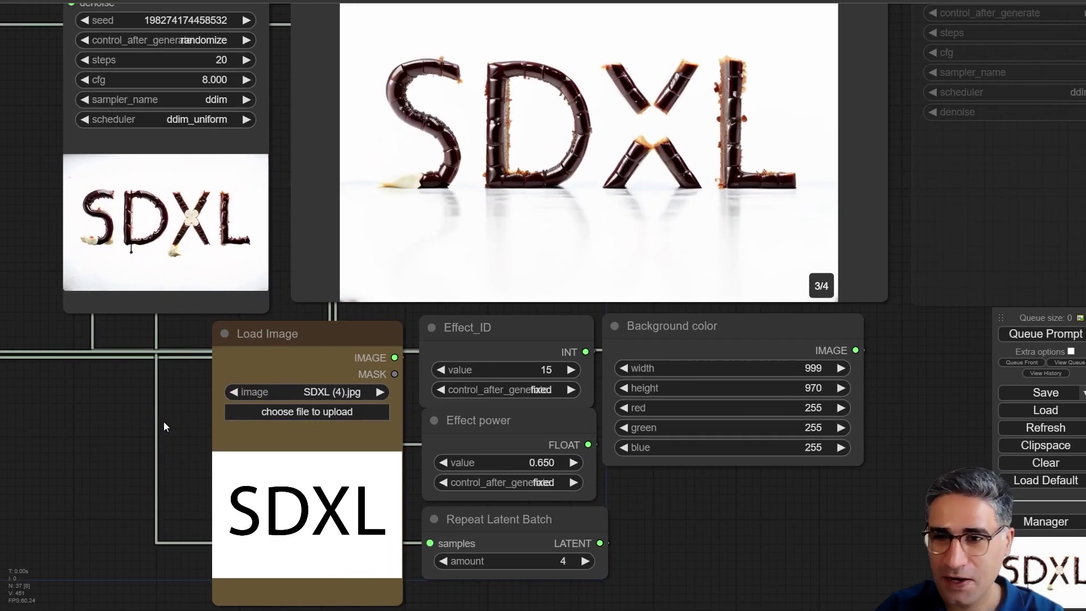
left_click_drag(164, 422, 158, 424)
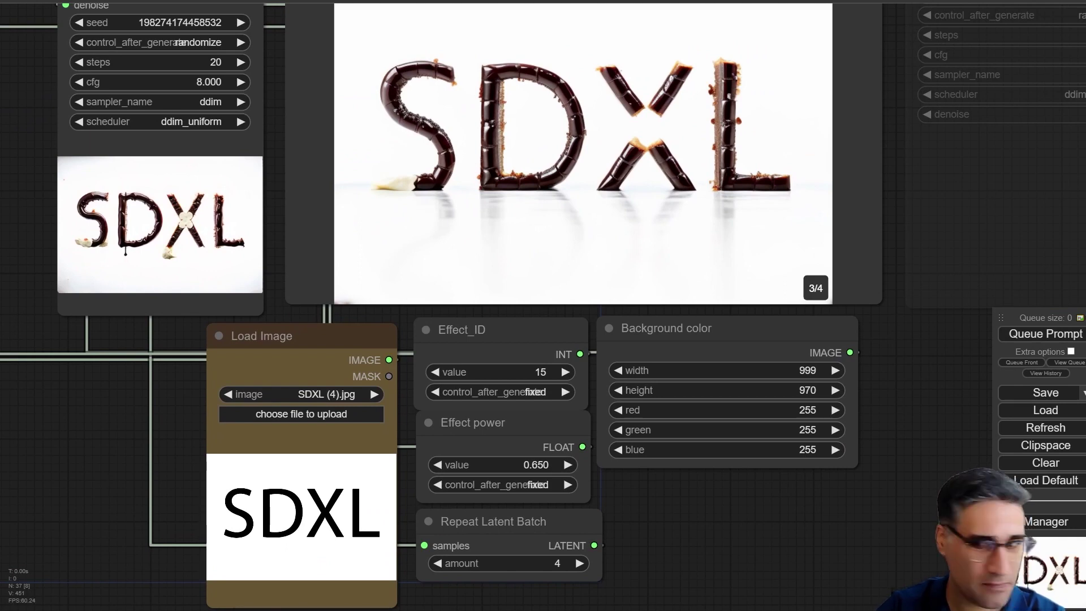
left_click_drag(1, 467, 279, 509)
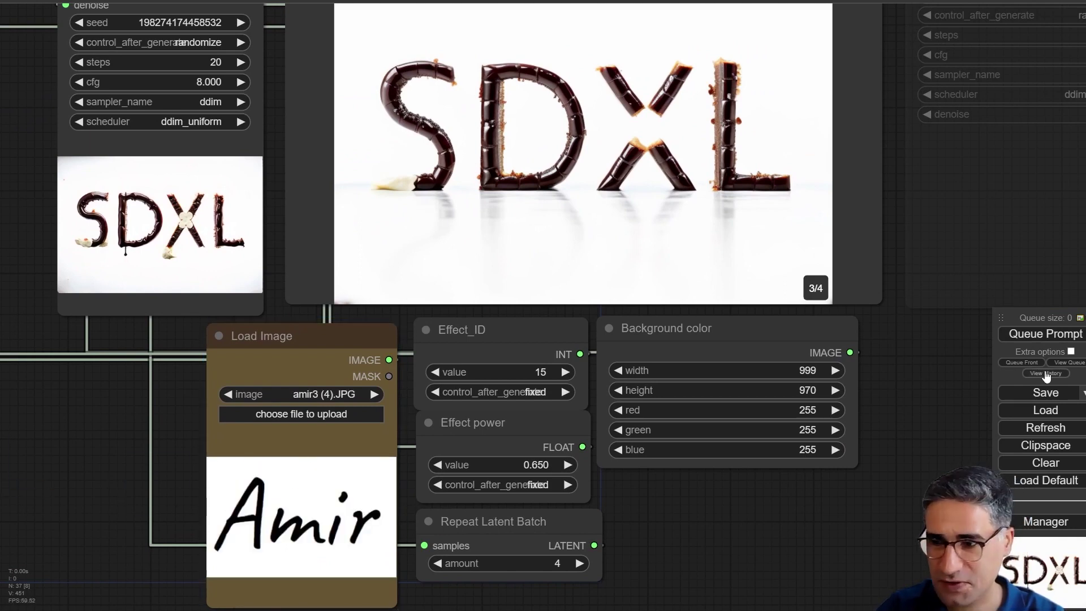
left_click(1050, 342)
Step: Examine the loaded handwritten name image, its KSampler preview and the four results in the Save Image node
scroll(170, 533, "up", 4)
left_click_drag(178, 486, 179, 394)
scroll(258, 417, "up", 3)
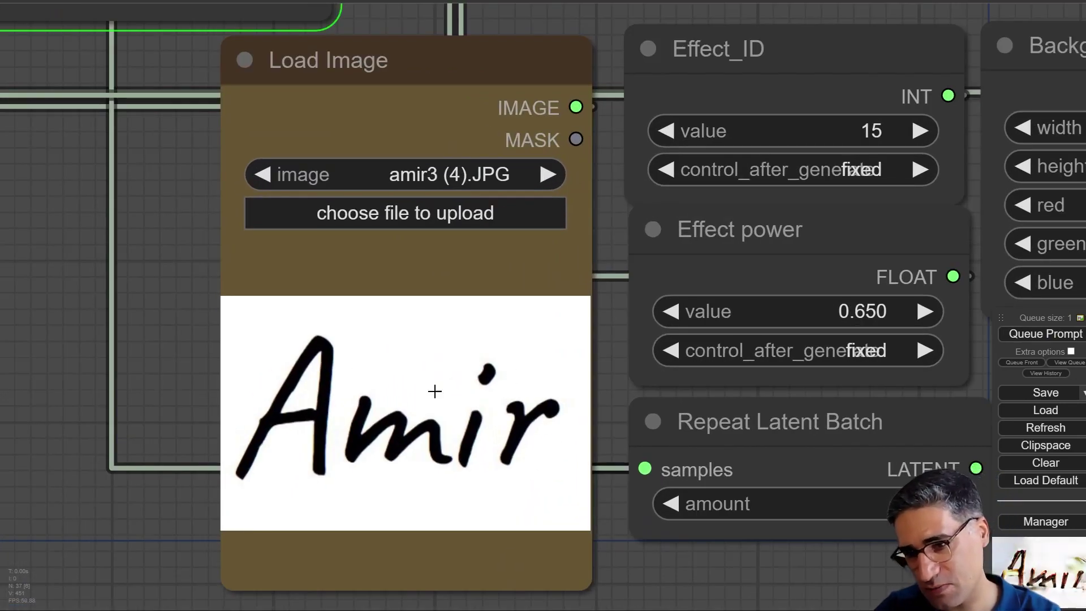
scroll(457, 429, "down", 3)
left_click_drag(177, 366, 186, 602)
scroll(187, 336, "up", 4)
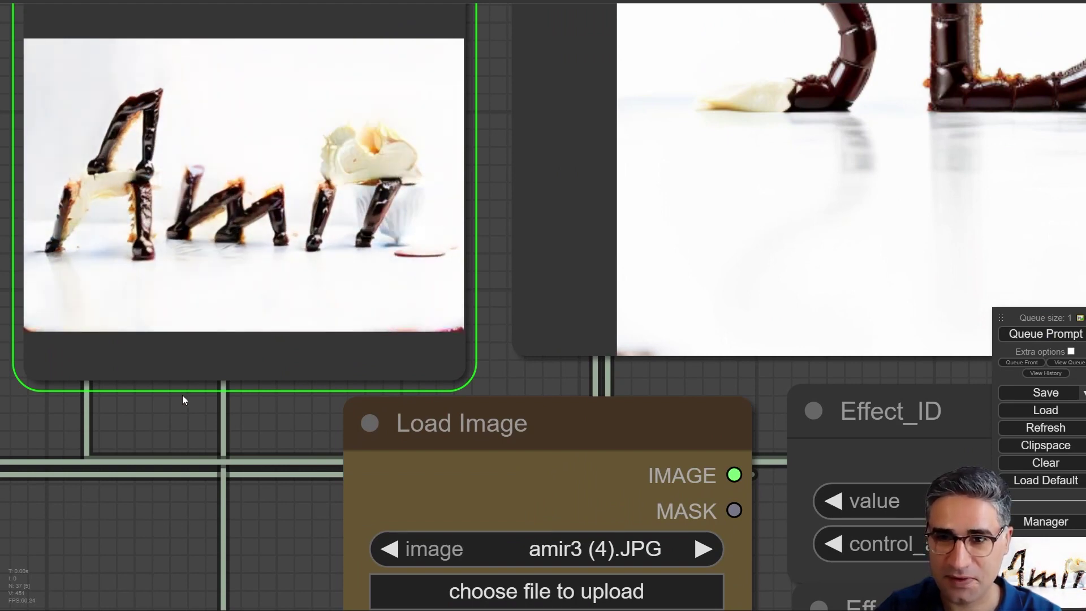
scroll(155, 220, "up", 5)
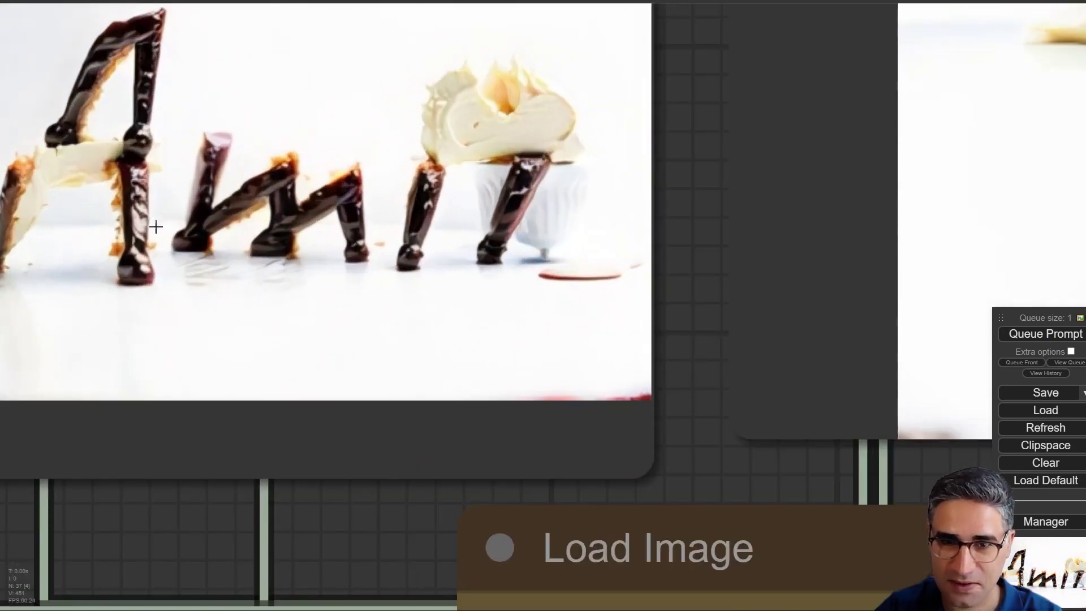
scroll(155, 224, "down", 5)
left_click_drag(762, 385, 242, 424)
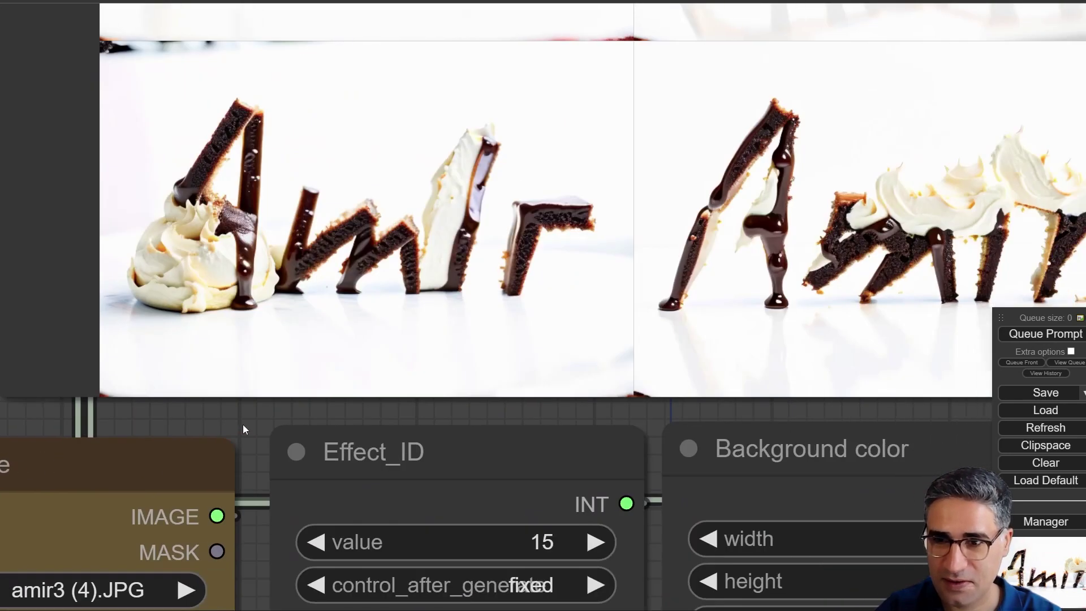
left_click_drag(515, 103, 269, 310)
Step: Lower the Effect power value to 0.520 and queue the generation
scroll(271, 315, "down", 3)
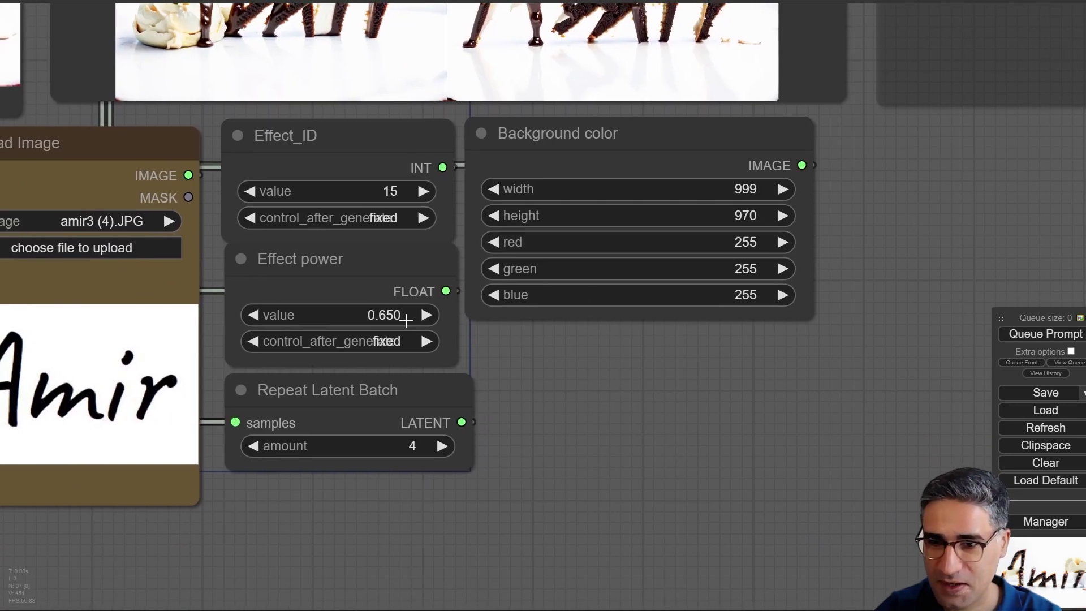
left_click(253, 315)
left_click(253, 315)
left_click(254, 315)
left_click(253, 315)
double_click(253, 315)
left_click(253, 315)
left_click(254, 315)
left_click(253, 315)
double_click(253, 315)
double_click(253, 315)
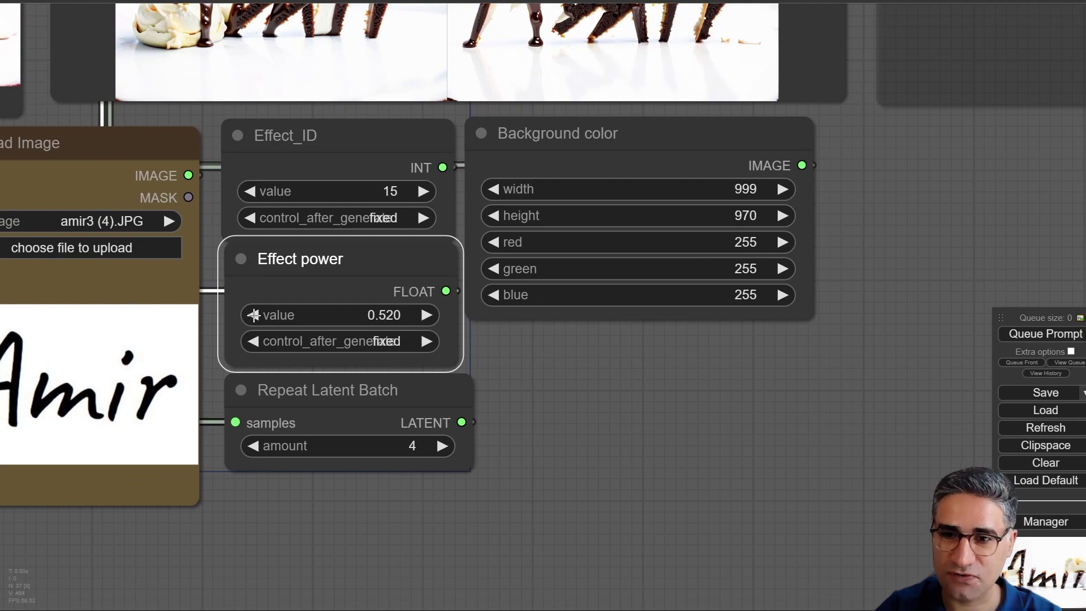
left_click(1049, 332)
Step: Examine the KSampler preview of the name lettering at the reduced effect power and view the four saved results
left_click_drag(941, 258, 939, 502)
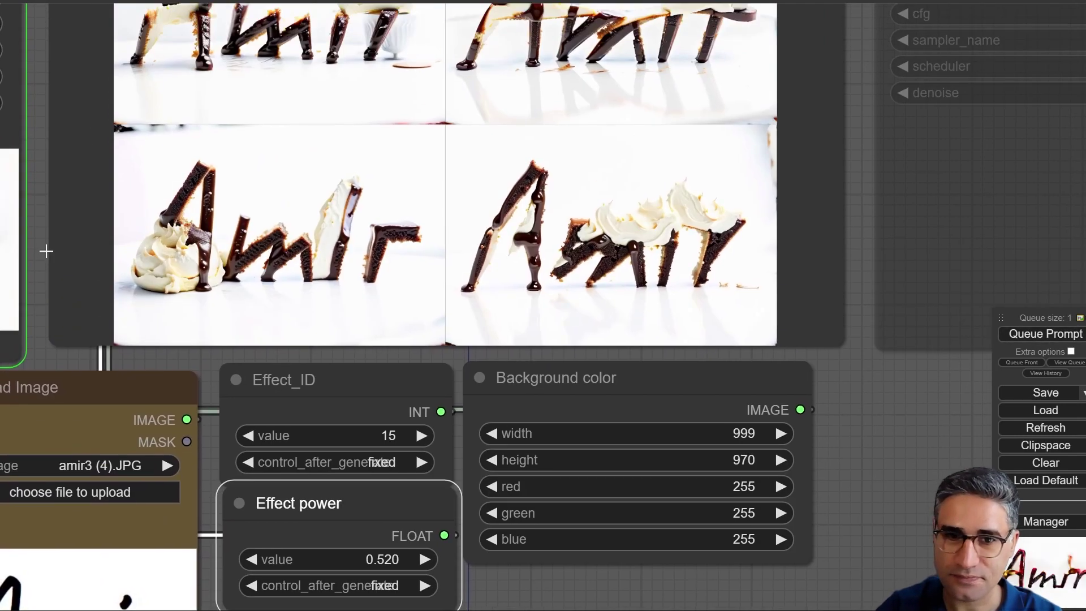
left_click_drag(36, 258, 682, 273)
scroll(561, 271, "up", 8)
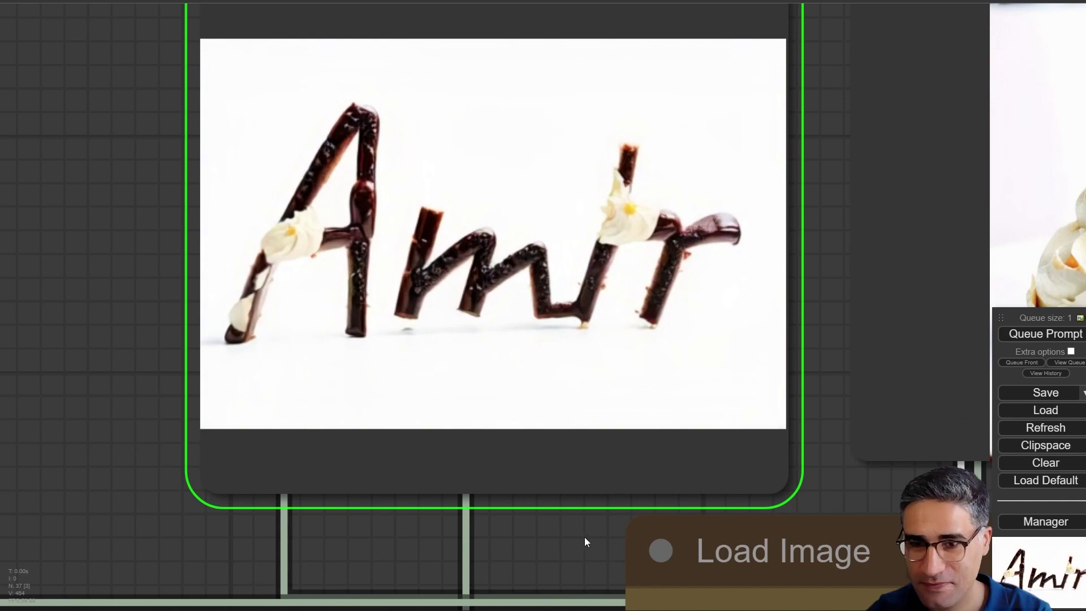
left_click_drag(581, 536, 351, 485)
scroll(351, 485, "down", 6)
left_click_drag(786, 461, 387, 473)
scroll(477, 455, "down", 2)
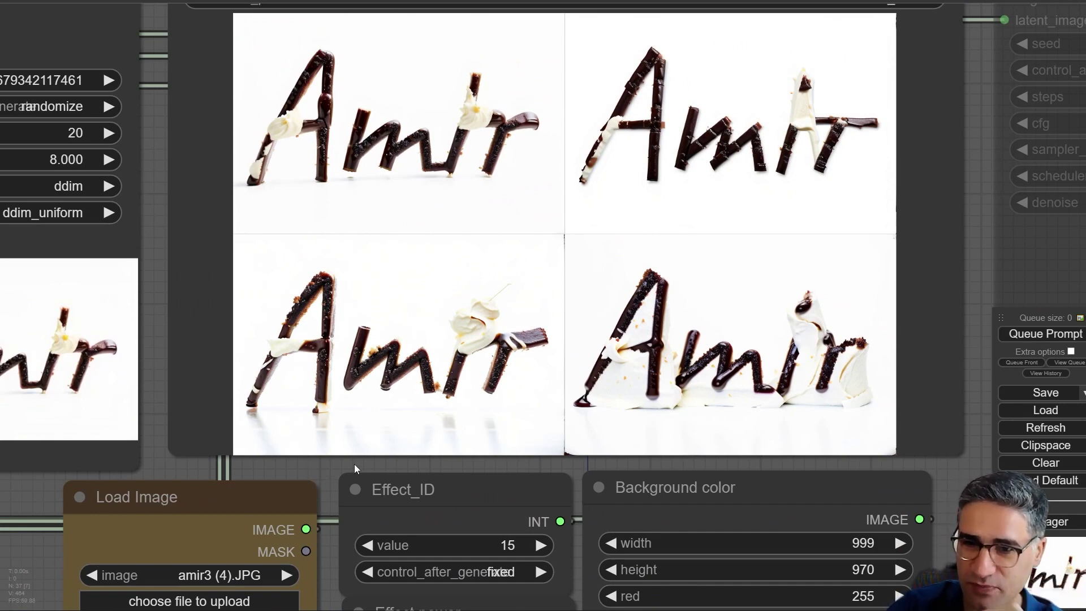
Step: Set the Effect power value to 0.490 and queue the generation
left_click_drag(317, 474, 269, 321)
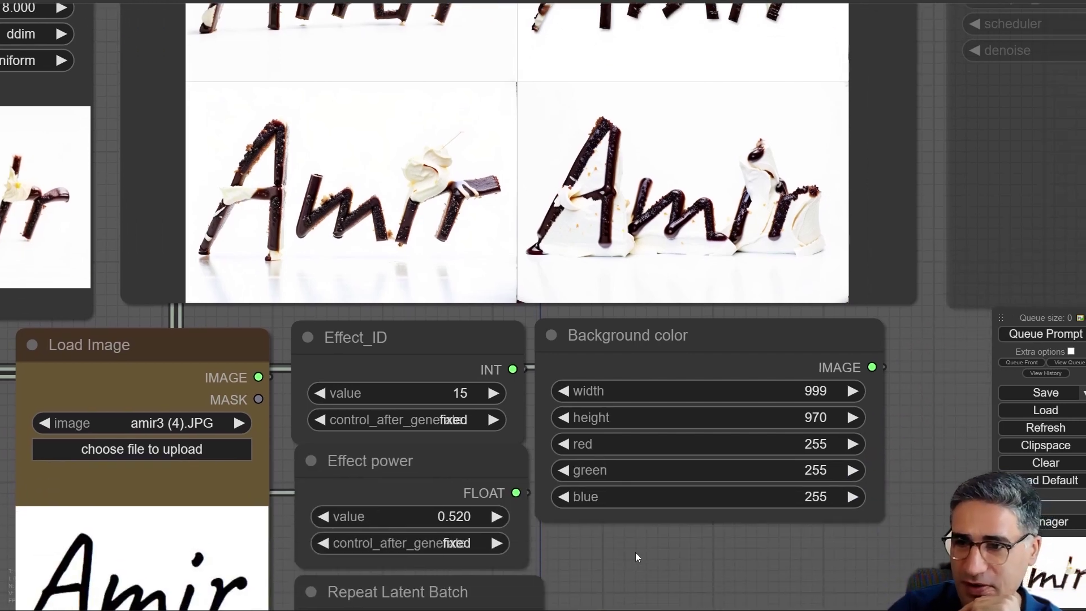
left_click_drag(636, 551, 408, 562)
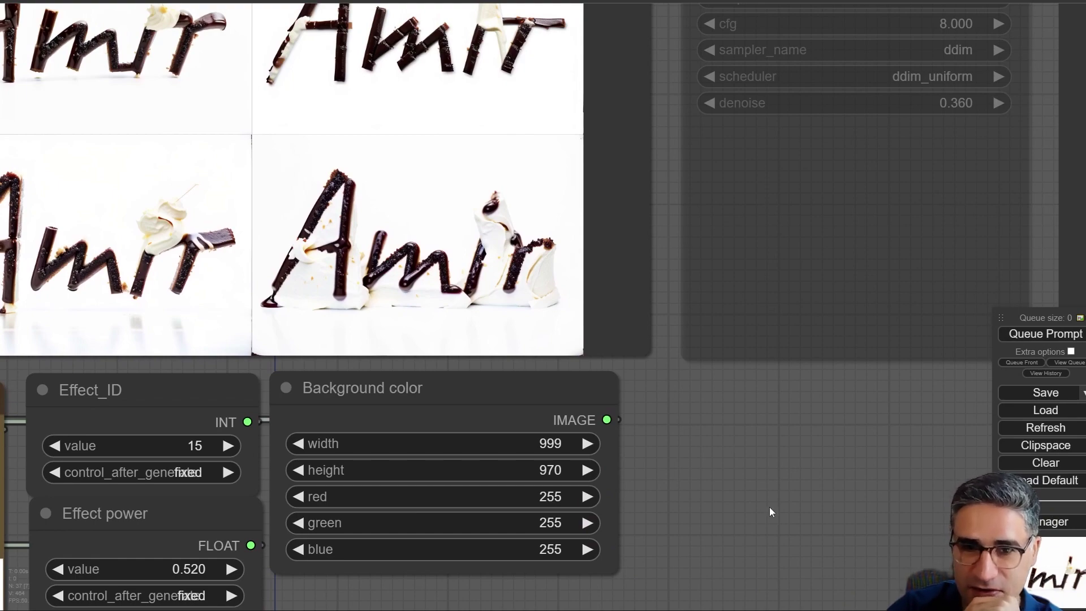
left_click_drag(768, 507, 921, 198)
left_click(209, 260)
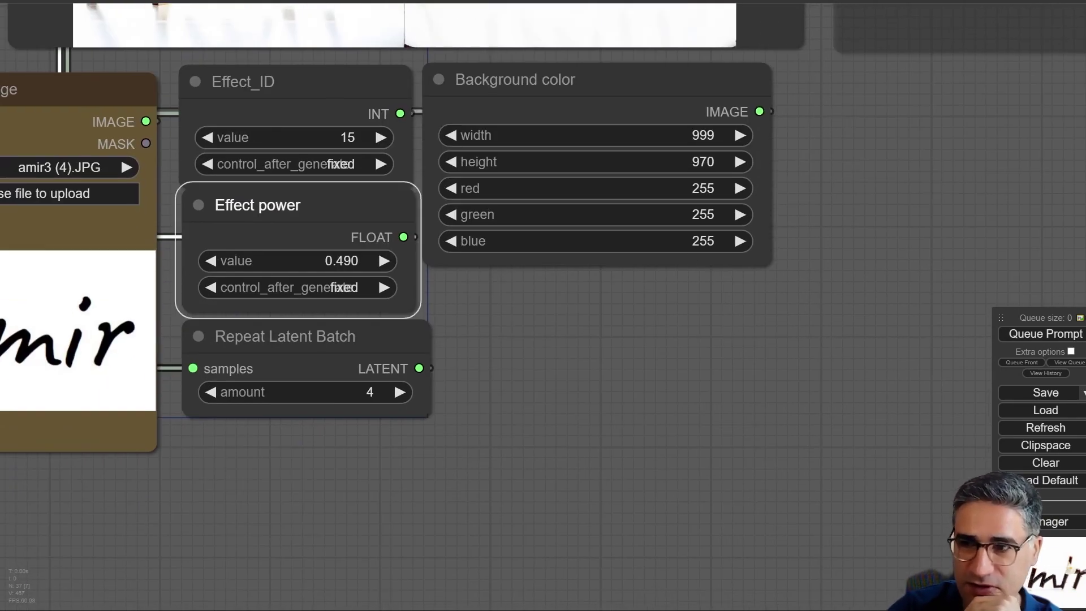
Step: Examine the KSampler preview of the chocolate name lettering and enlarge the third result in the Save Image node
left_click_drag(531, 355, 997, 533)
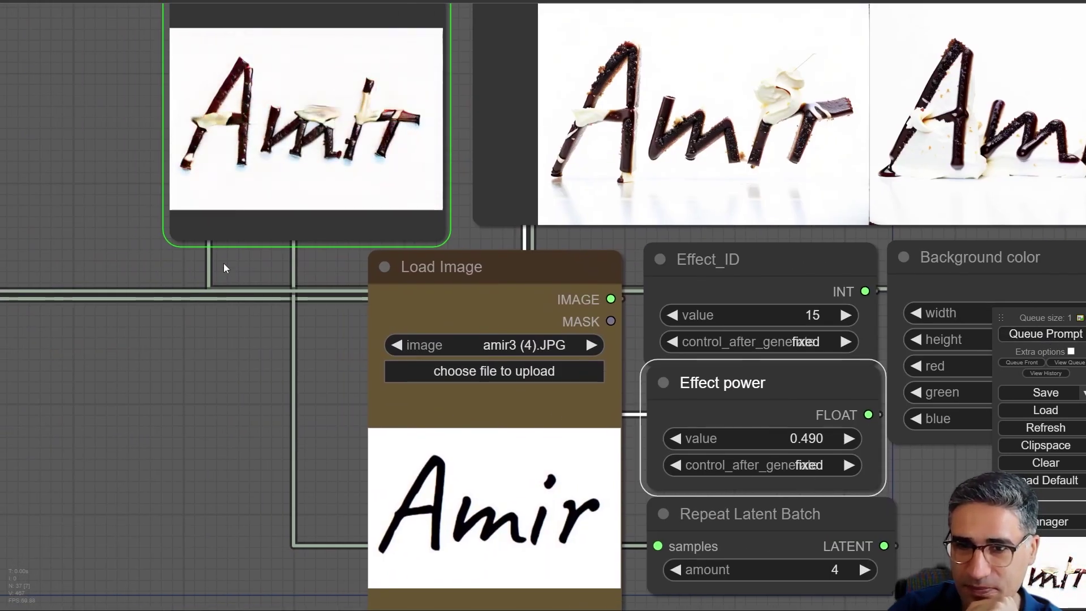
scroll(279, 96, "up", 6)
scroll(280, 96, "up", 4)
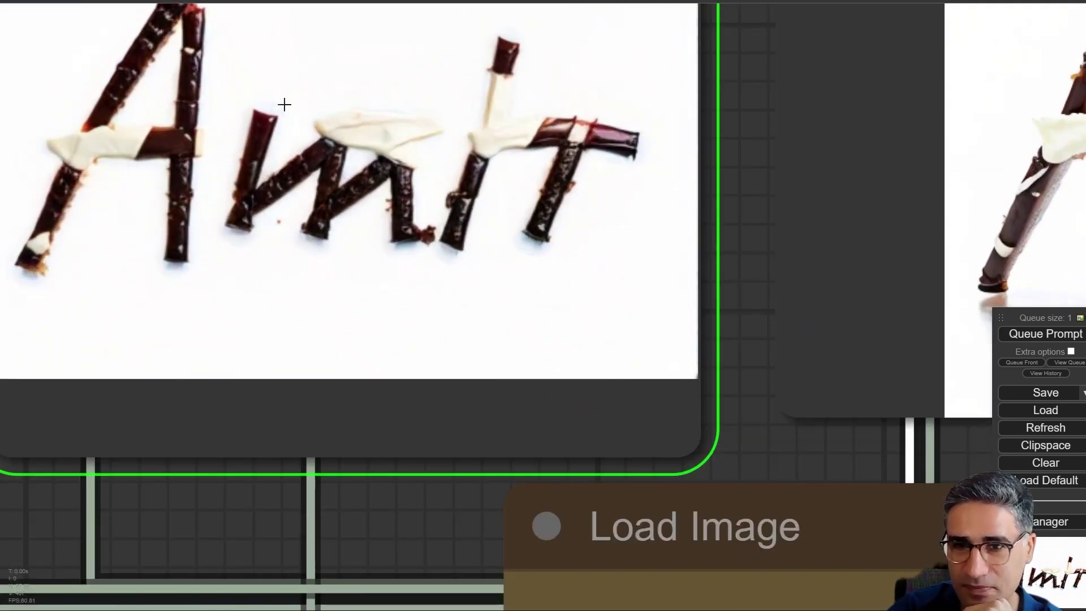
scroll(284, 104, "down", 5)
left_click_drag(825, 314, 190, 487)
scroll(190, 487, "down", 2)
left_click(280, 358)
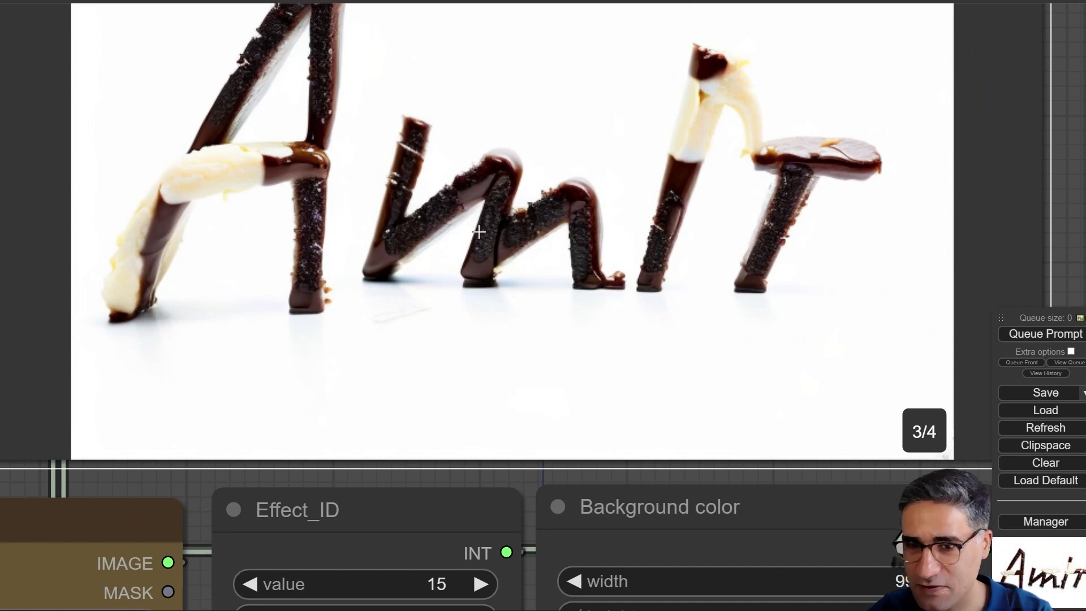
Step: Browse the remaining enlarged results in the Save Image node, ending on the second image
scroll(415, 113, "down", 5)
scroll(589, 169, "up", 2)
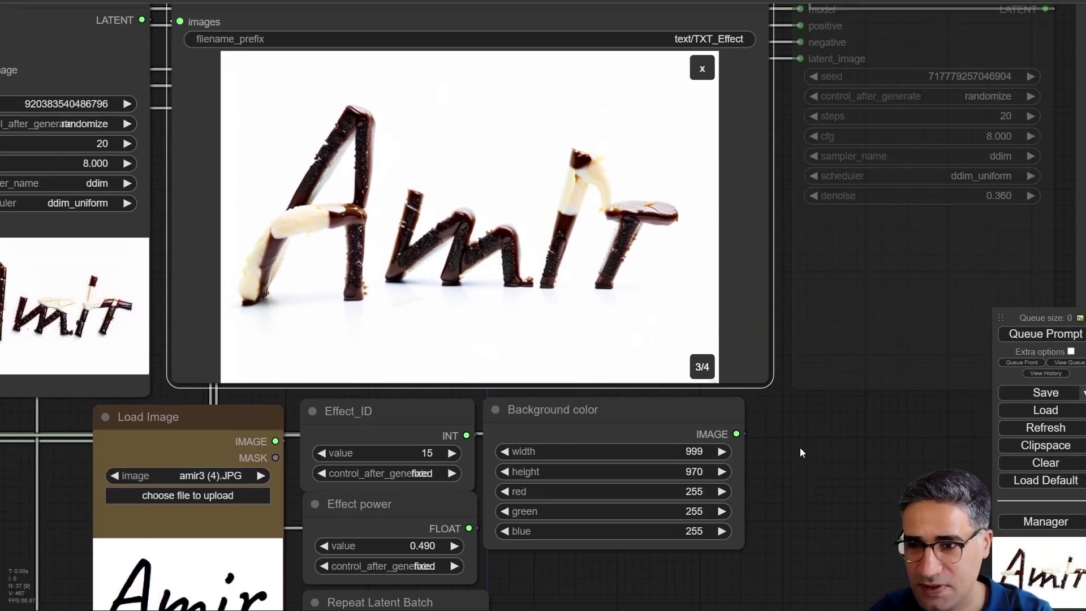
key("Right")
key("Right")
key("Right")
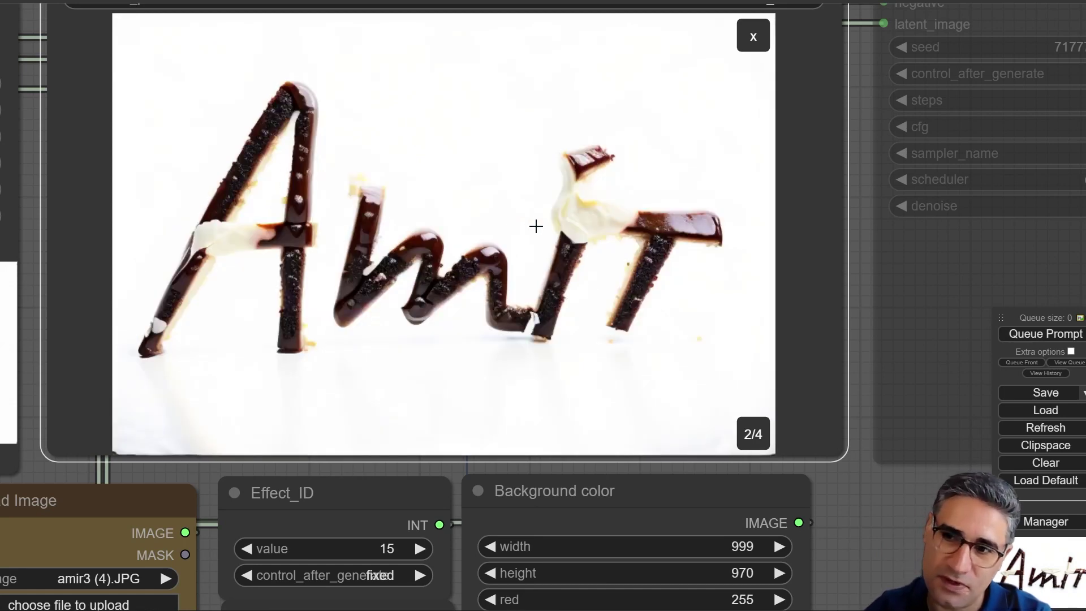
Step: Re-enable the bypassed KSampler of the upscale stage beside the TXT_Effect_Upscale Save Image node
scroll(542, 254, "down", 11)
left_click_drag(773, 440, 365, 450)
scroll(280, 147, "up", 5)
left_click(353, 168)
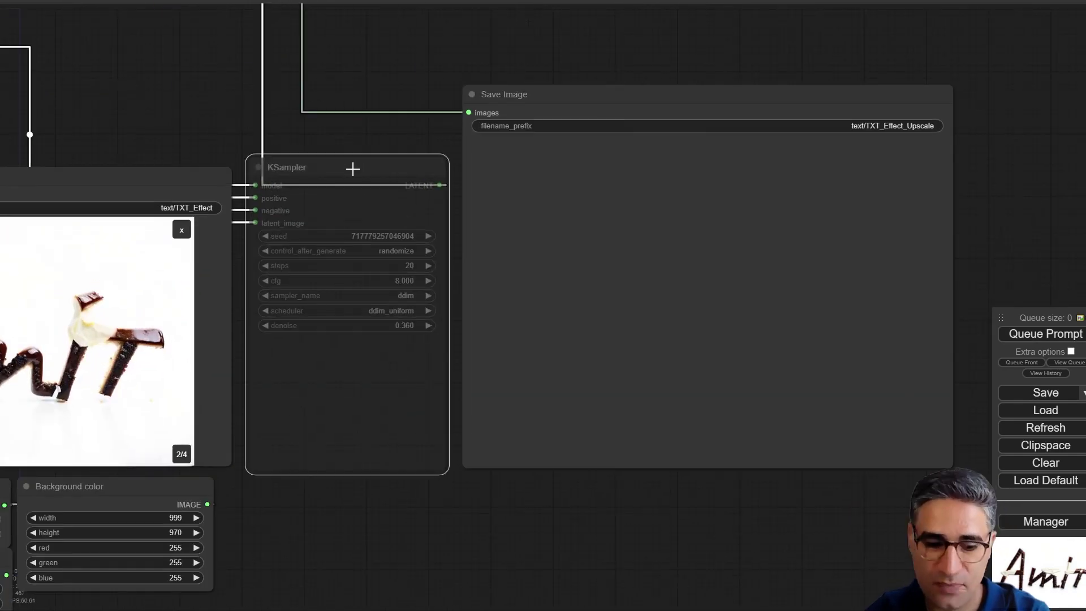
left_click(692, 257)
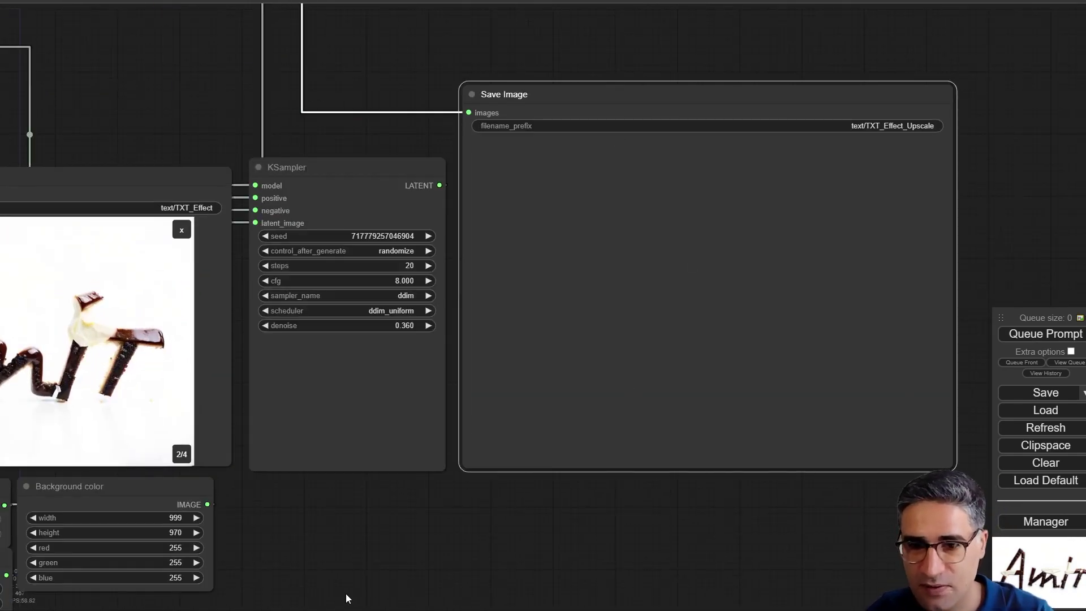
Step: Set the Repeat Latent Batch amount to 1 and queue the generation
left_click_drag(343, 600, 424, 204)
left_click_drag(316, 240, 219, 257)
left_click_drag(496, 298, 555, 447)
scroll(310, 388, "up", 5)
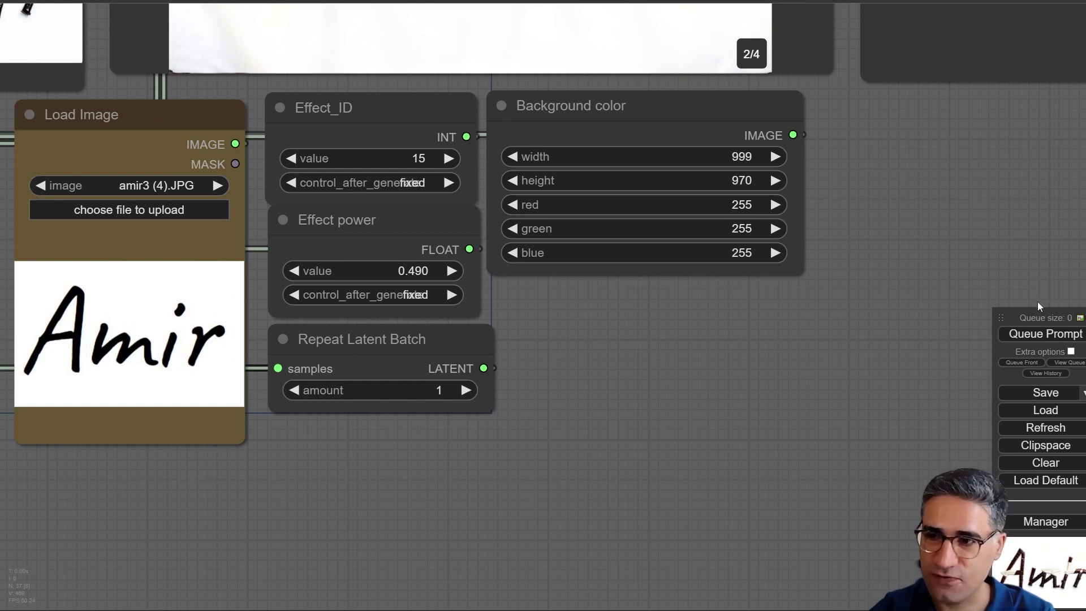
left_click(1057, 337)
Step: Examine the first KSampler's preview and the single lettering result in the TXT_Effect Save Image node
left_click_drag(926, 175, 934, 259)
scroll(617, 351, "down", 3)
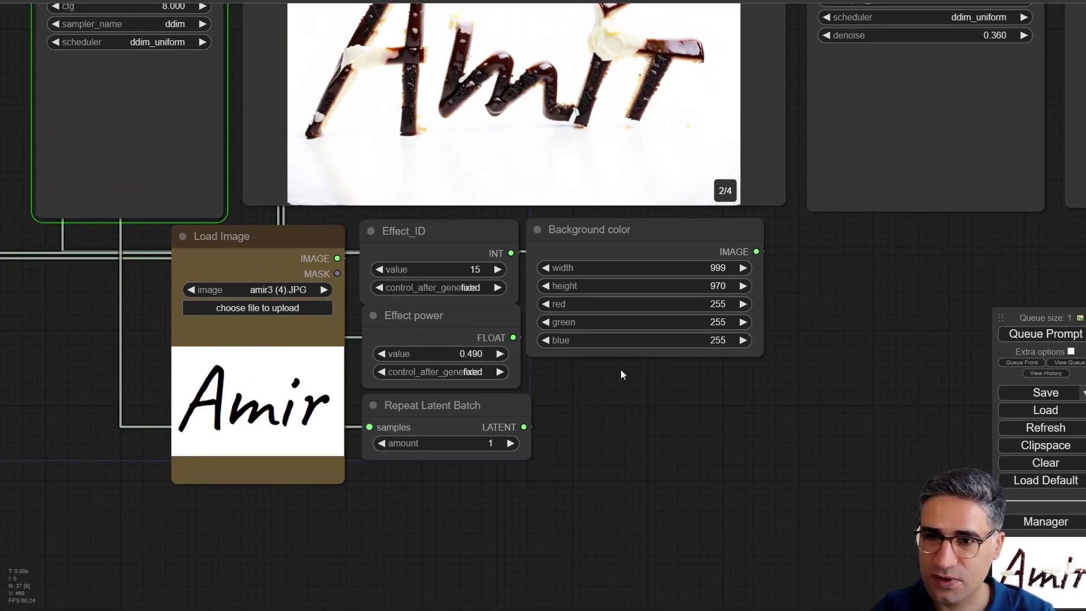
left_click_drag(78, 285, 194, 381)
scroll(270, 263, "up", 5)
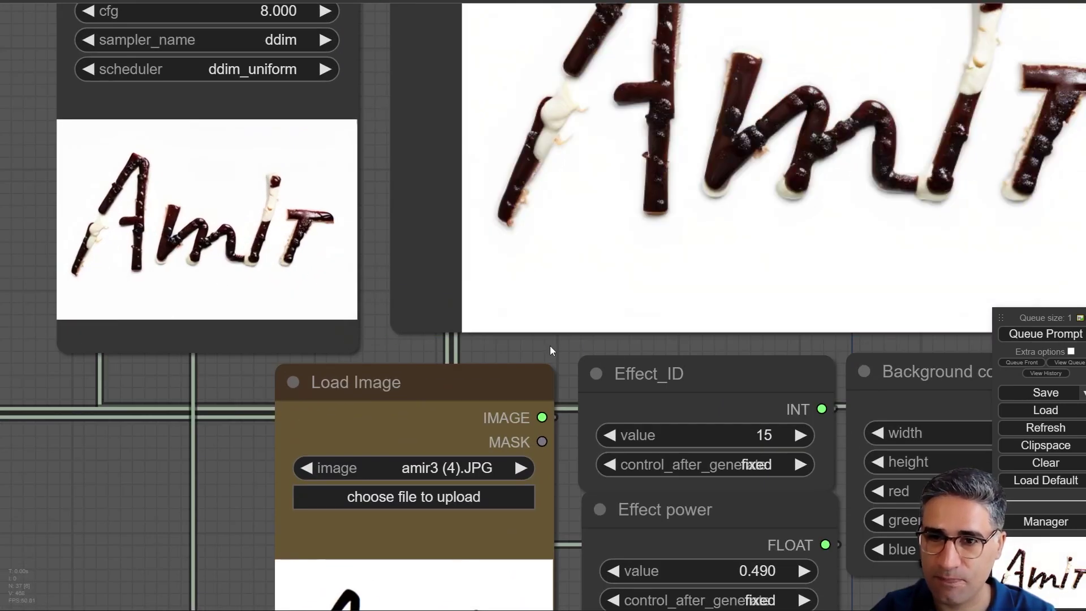
left_click_drag(544, 348, 137, 451)
Step: Examine the upscale KSampler's preview of the chocolate lettering while it runs
left_click_drag(876, 487, 362, 509)
scroll(731, 520, "down", 4)
left_click_drag(731, 520, 566, 550)
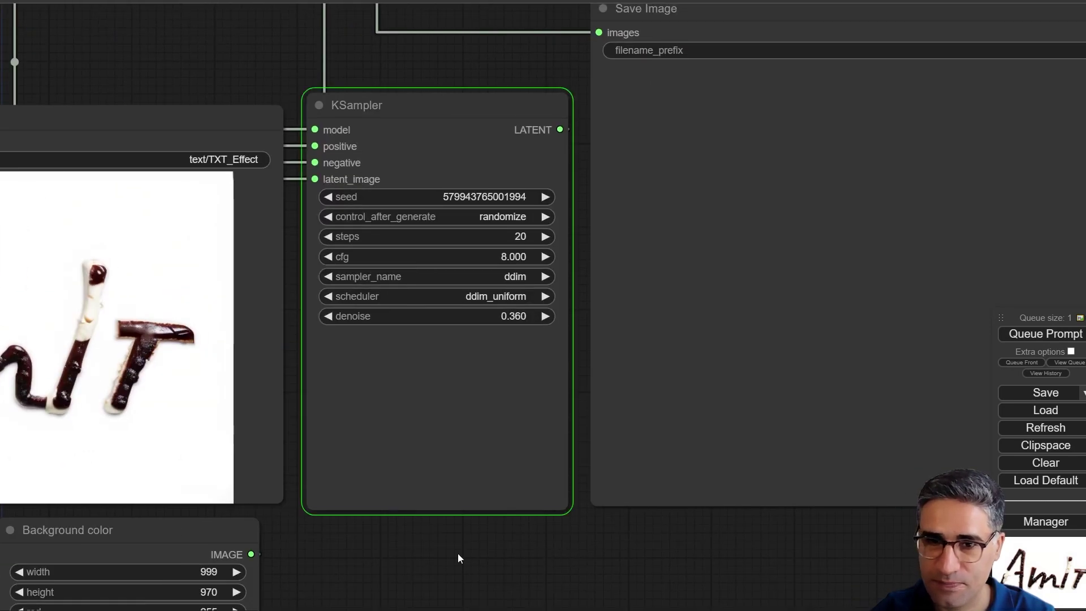
left_click_drag(438, 546, 246, 486)
scroll(282, 369, "up", 9)
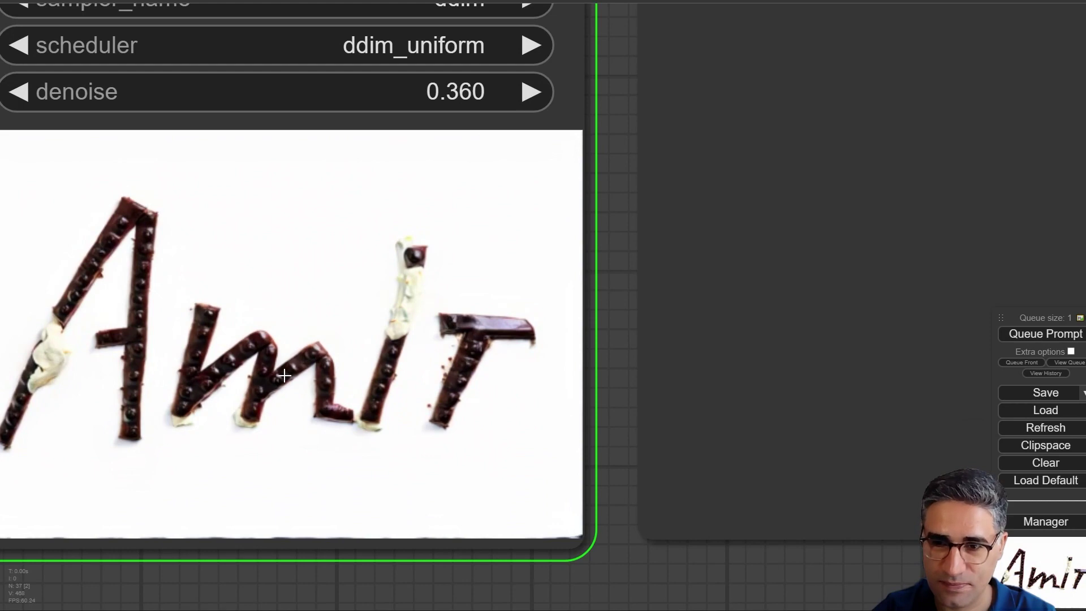
Step: Inspect the upscaled lettering in the TXT_Effect_Upscale Save Image node and open the image at full size
scroll(283, 375, "down", 6)
left_click_drag(412, 488, 185, 435)
left_click_drag(822, 408, 435, 608)
scroll(537, 545, "down", 3)
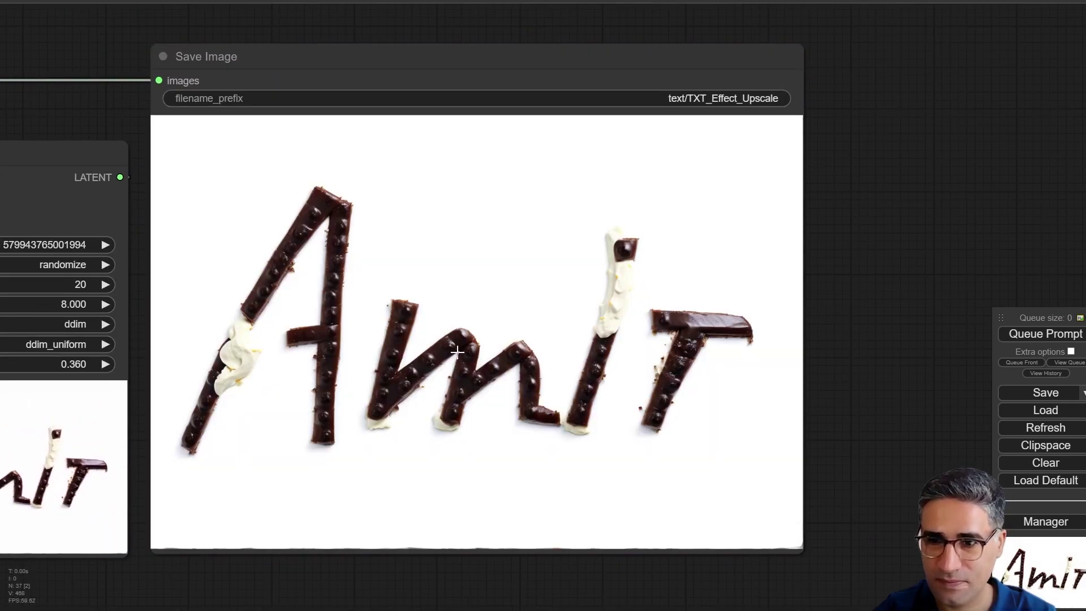
scroll(457, 351, "up", 4)
right_click(390, 346)
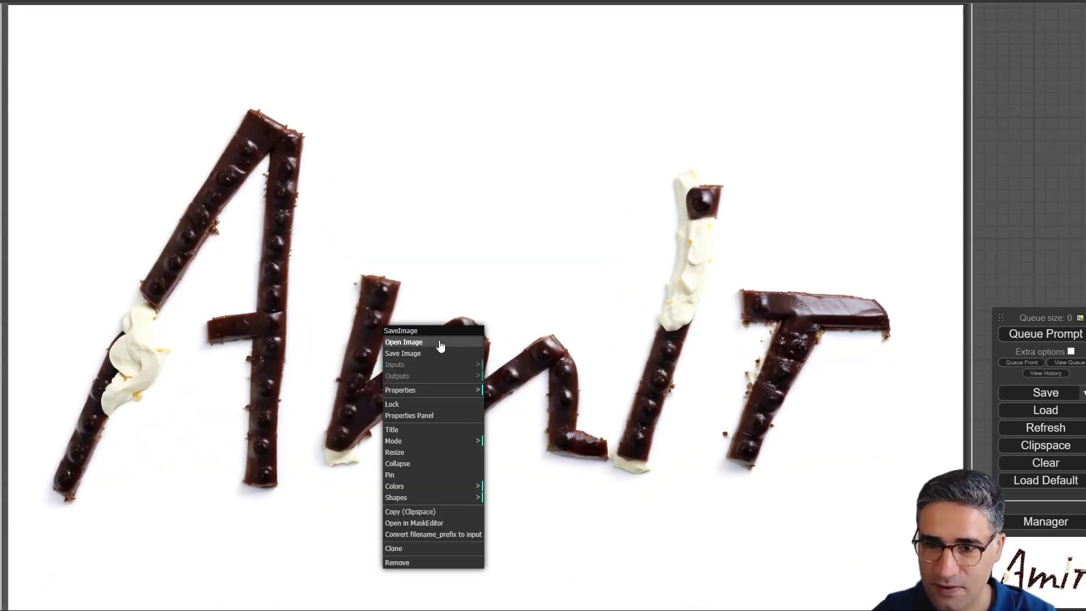
left_click(477, 341)
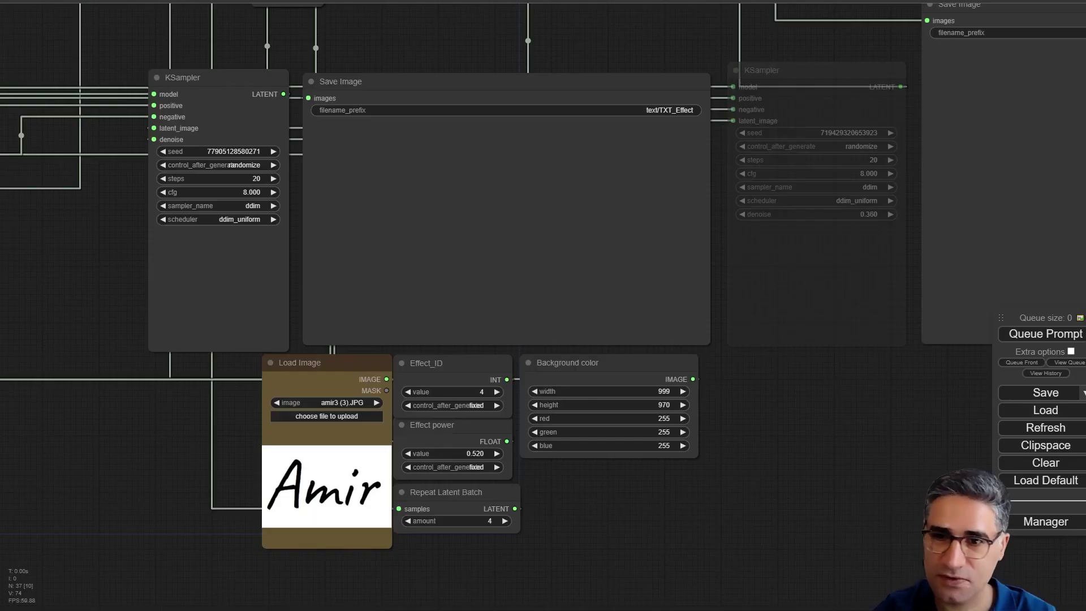
Step: Set the Effect_ID value to 17 and queue the generation for the handwritten name image
scroll(563, 507, "up", 4)
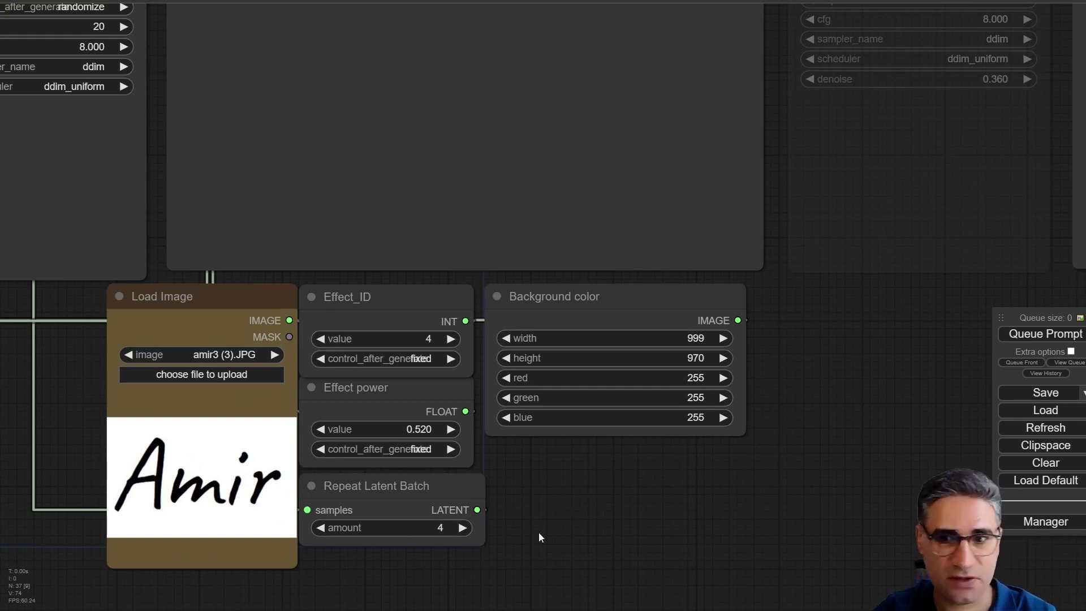
left_click(399, 337)
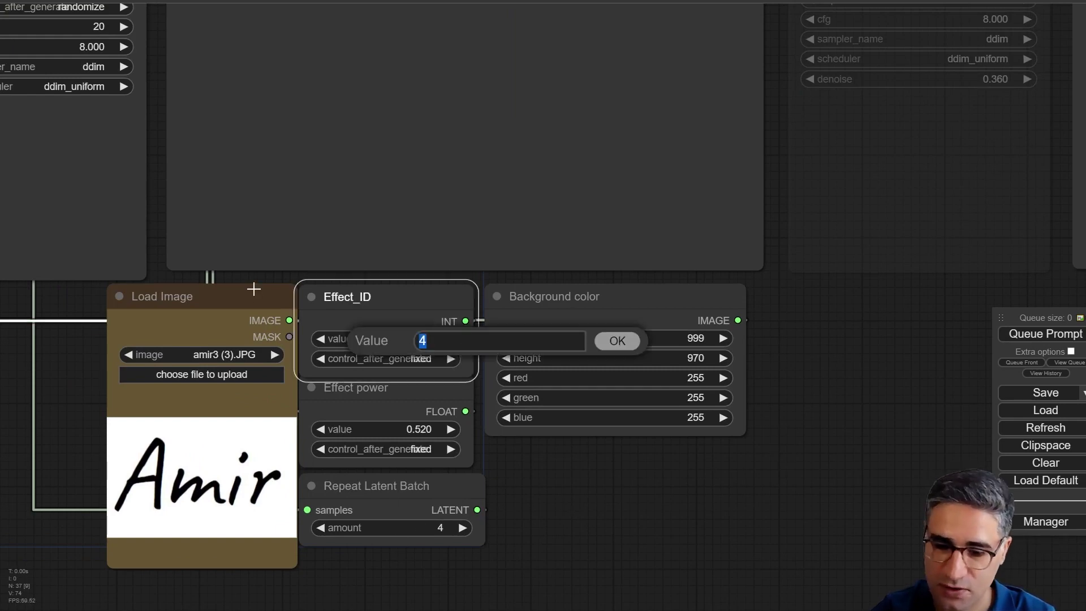
key("Return")
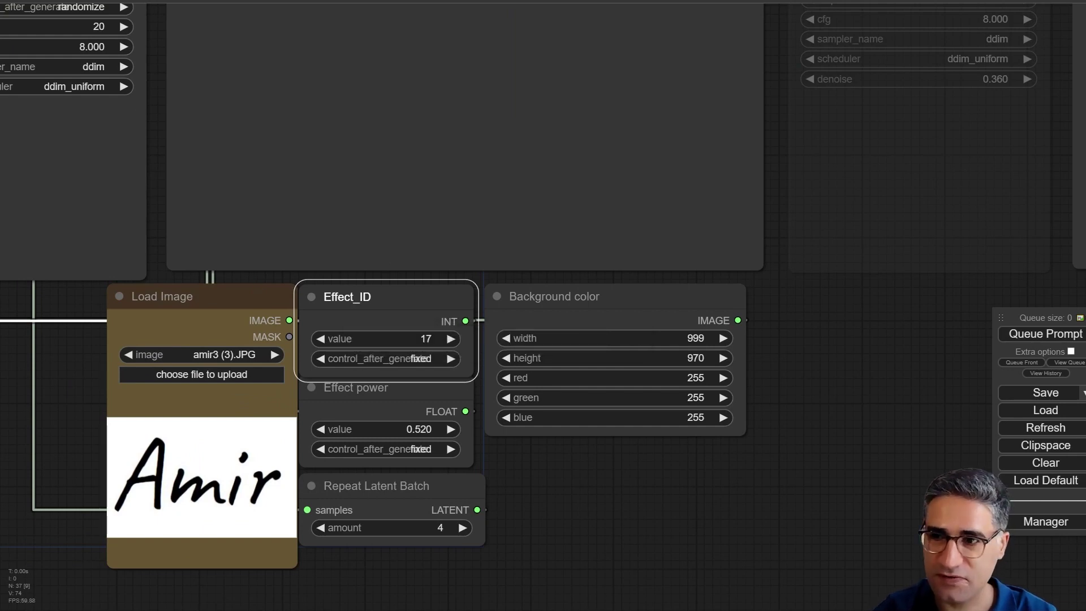
left_click(1050, 335)
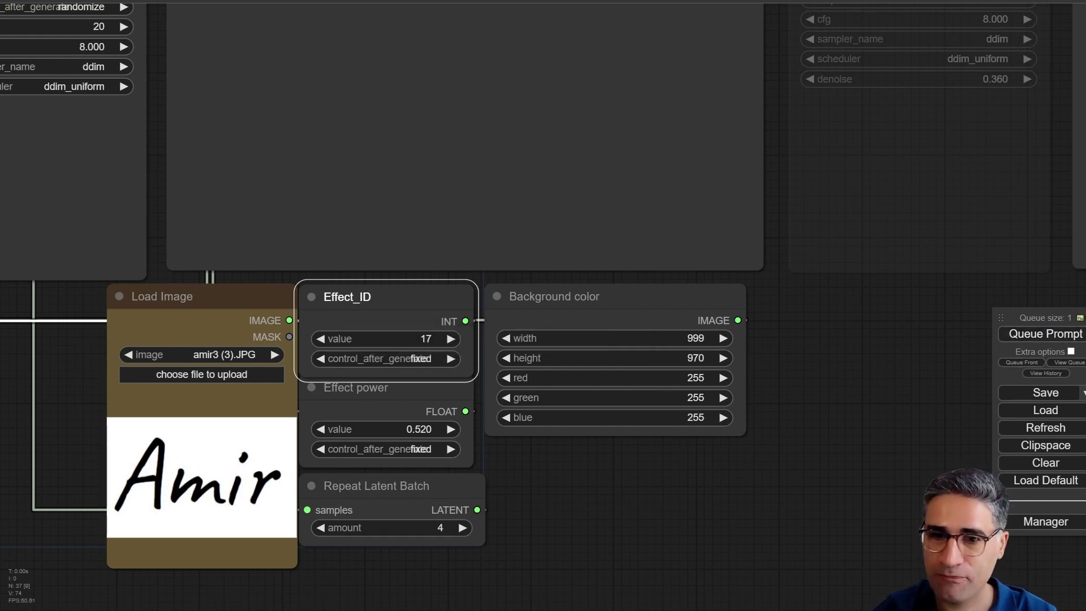
Step: Examine the KSampler preview of the handwritten name rendered with effect 17
left_click_drag(78, 382, 283, 420)
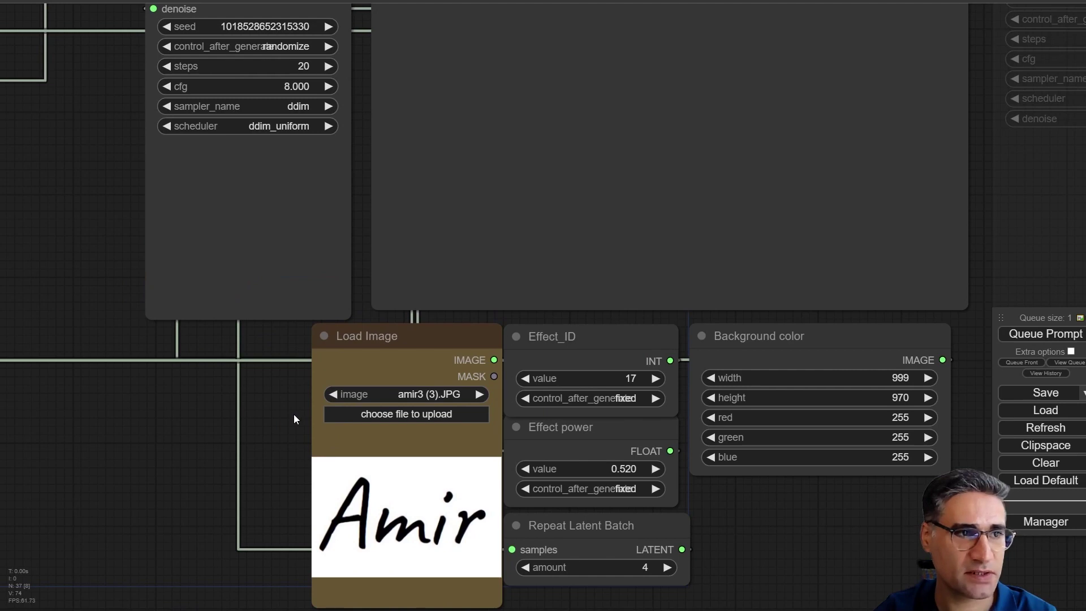
left_click_drag(270, 412, 246, 492)
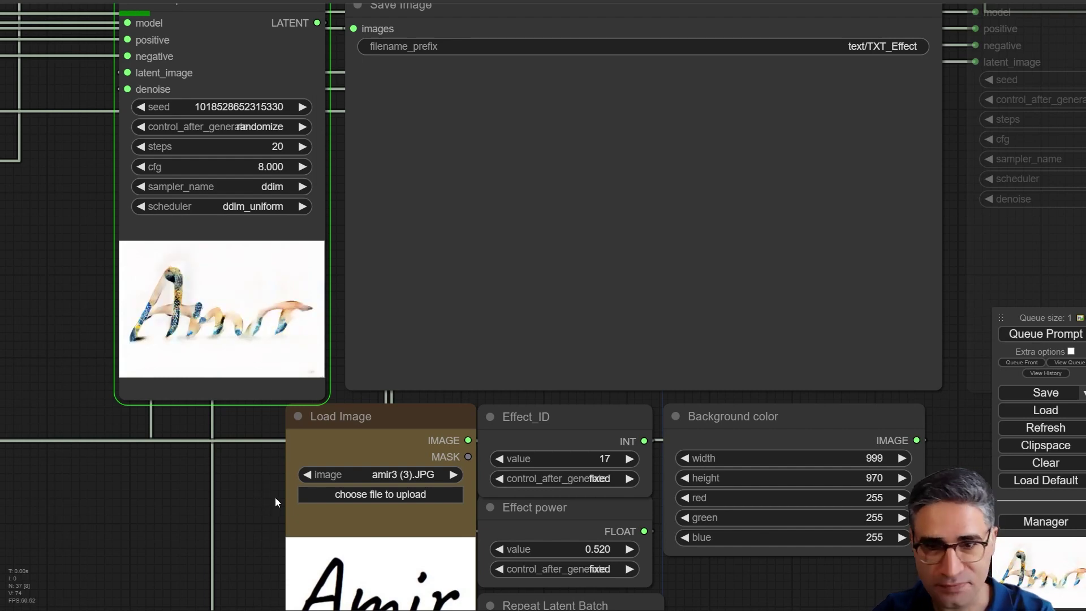
scroll(273, 503, "up", 9)
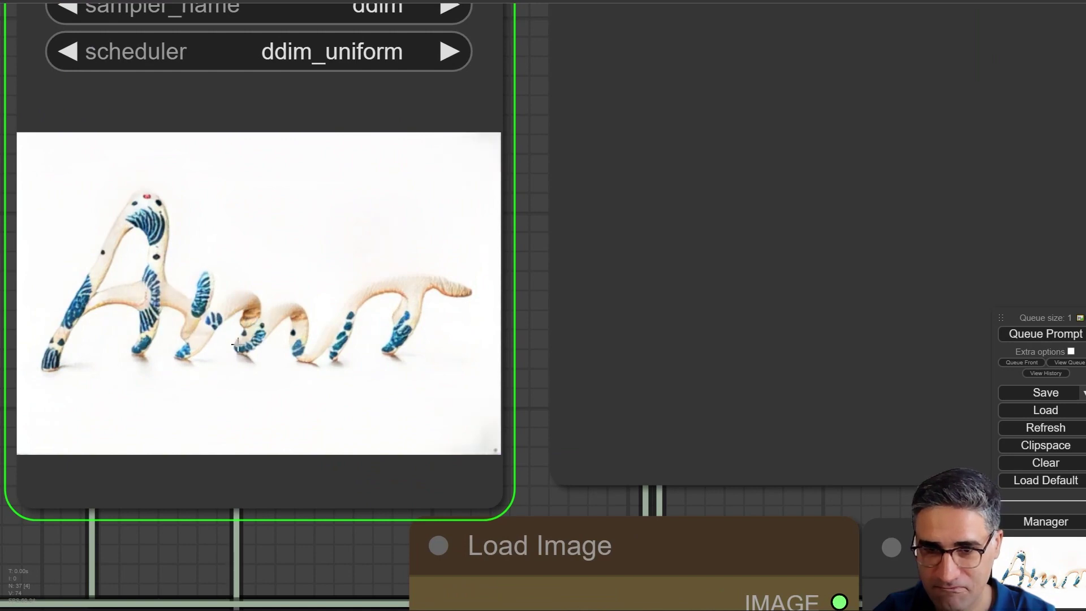
scroll(237, 344, "down", 4)
Step: Inspect the four effect 17 lettering results in the Save Image node up close and as a whole
left_click_drag(298, 591, 77, 589)
scroll(303, 480, "down", 4)
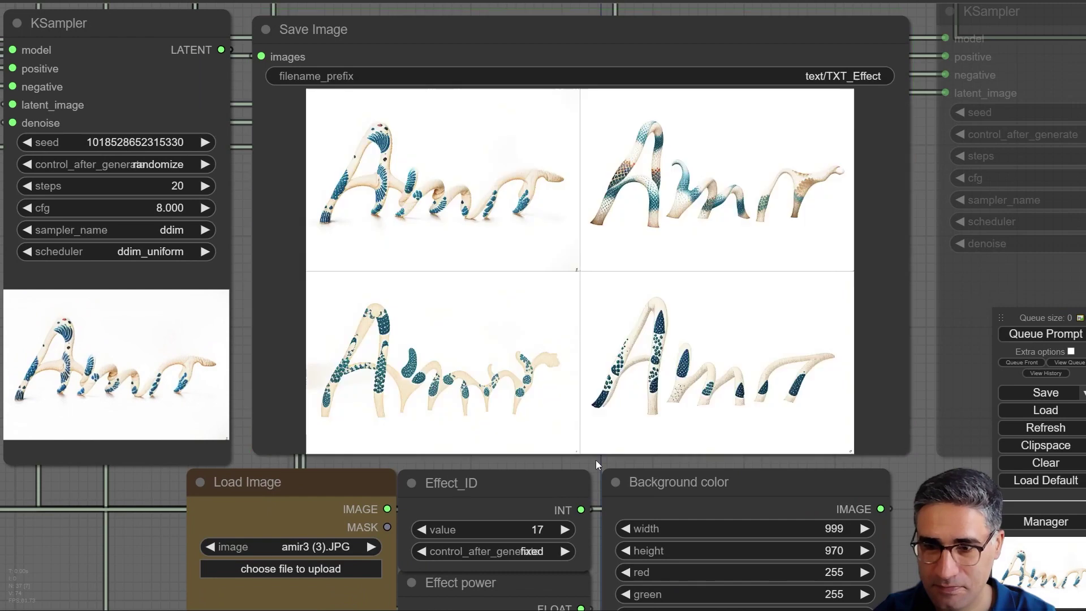
left_click_drag(938, 534, 770, 439)
scroll(467, 315, "up", 5)
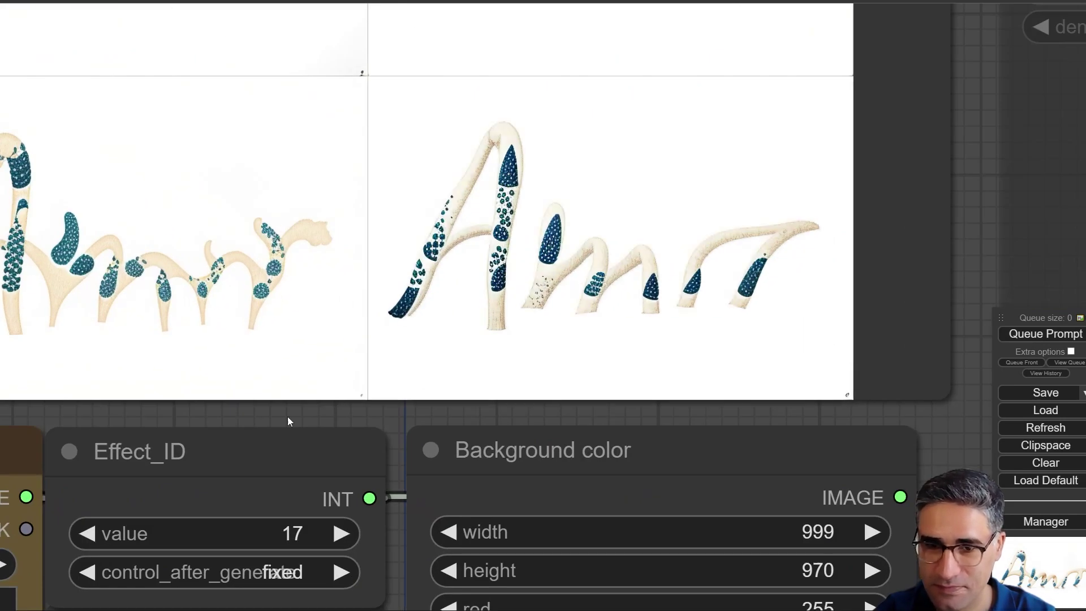
left_click_drag(198, 403, 283, 409)
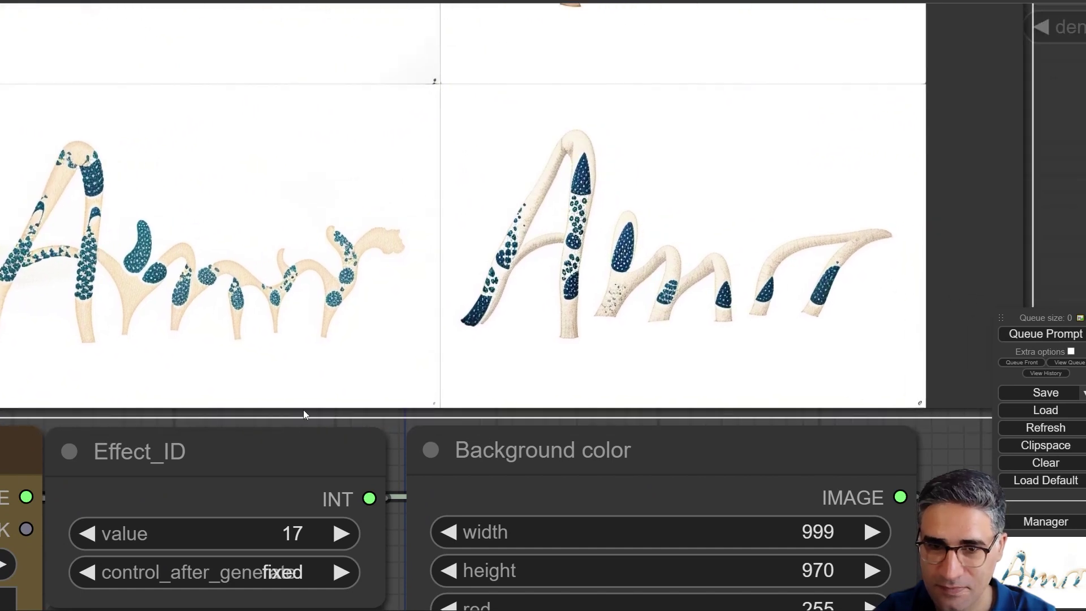
scroll(589, 427, "down", 5)
left_click_drag(696, 352, 696, 356)
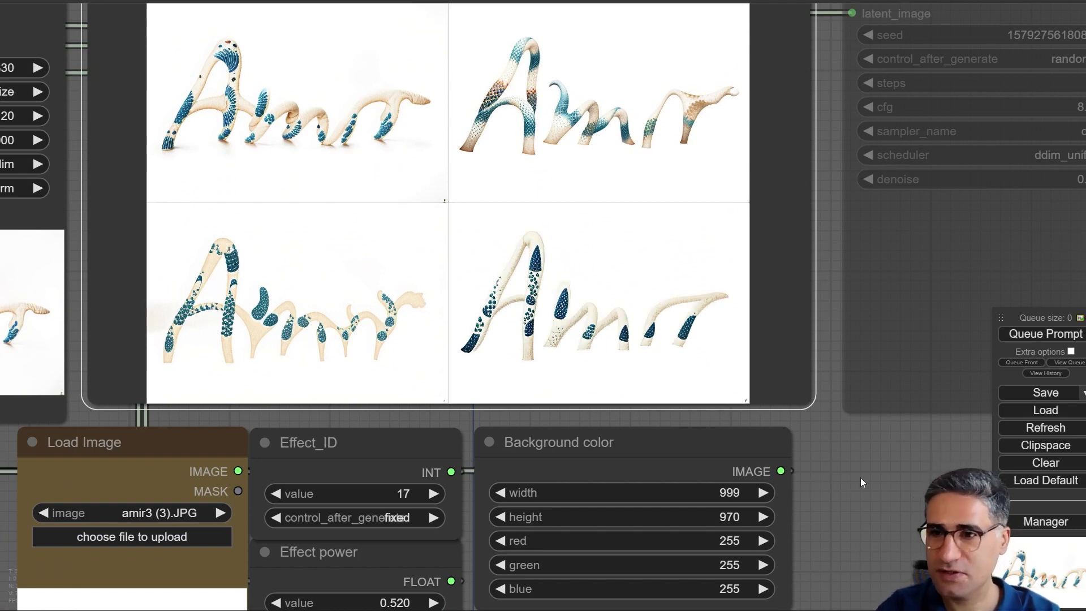
scroll(859, 487, "down", 2)
scroll(853, 425, "down", 1)
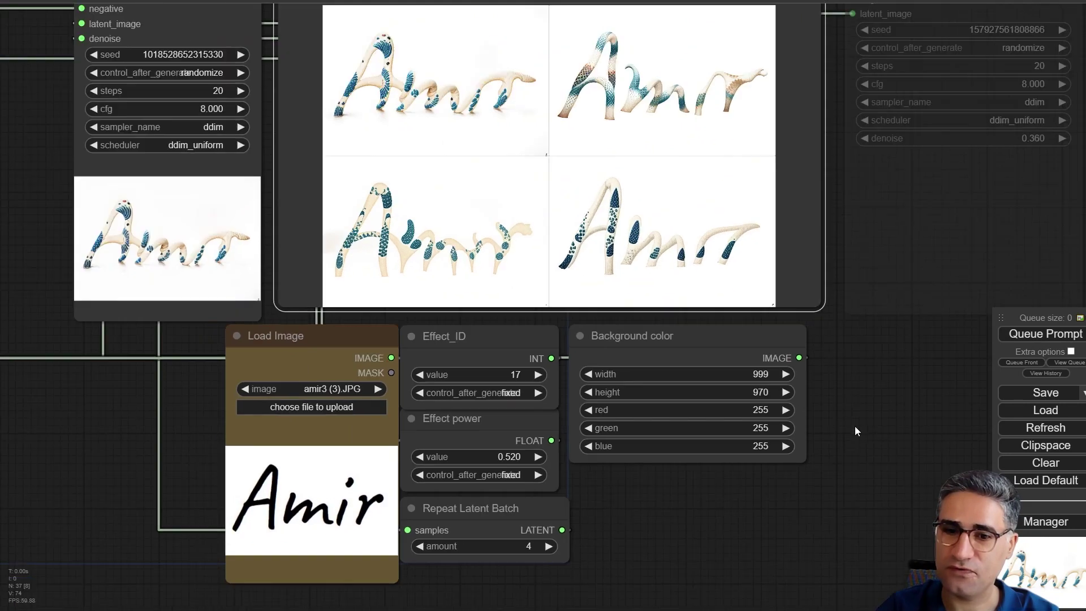
Step: Load the widely spaced sans-serif name image, set Background color to red 126, green 117 and blue 97, and queue the generation
left_click_drag(0, 441, 283, 532)
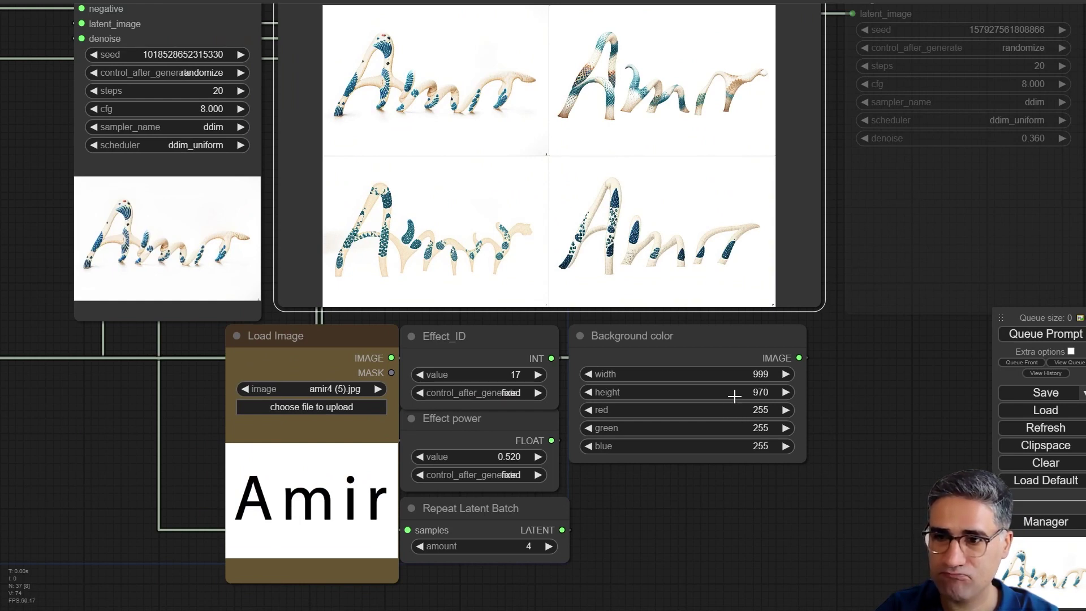
left_click_drag(760, 415, 669, 430)
left_click_drag(735, 447, 673, 448)
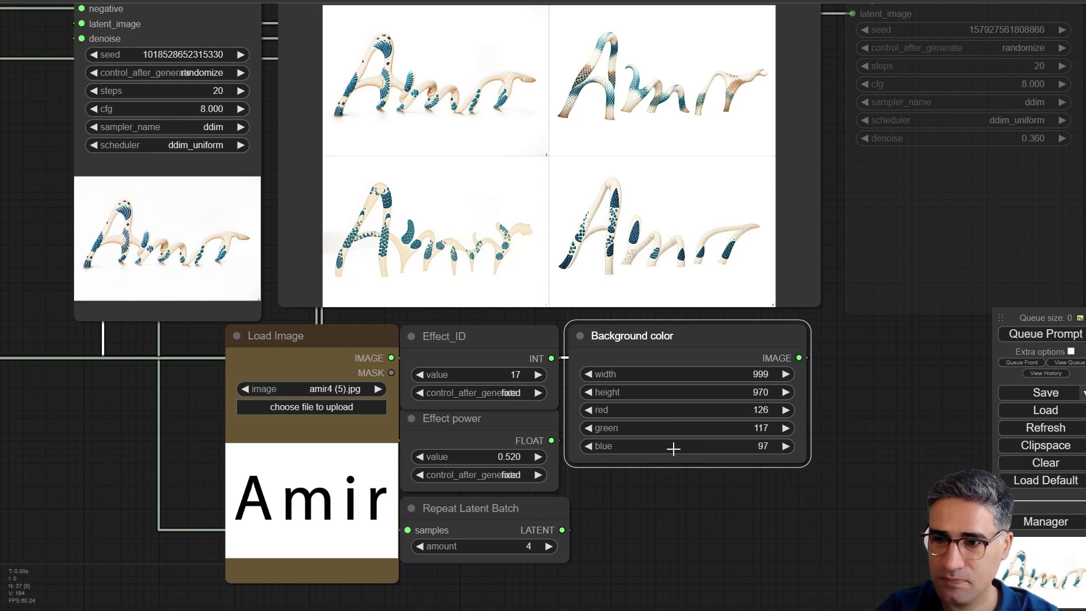
left_click(1057, 339)
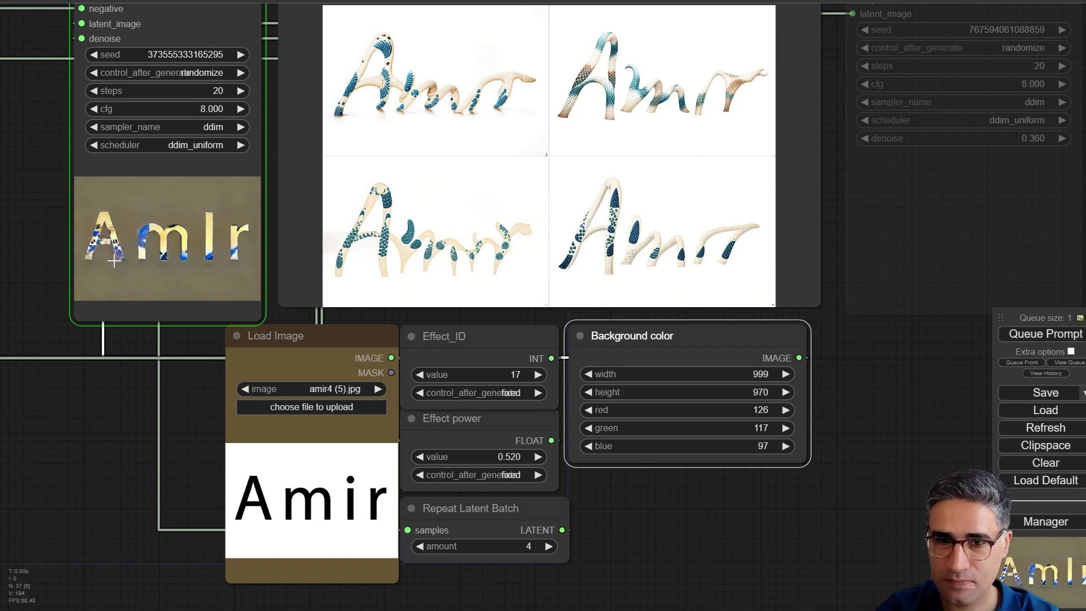
Step: Examine the KSampler preview of the sans-serif name on the brown background and view its four saved results
scroll(102, 233, "up", 6)
scroll(154, 291, "up", 3)
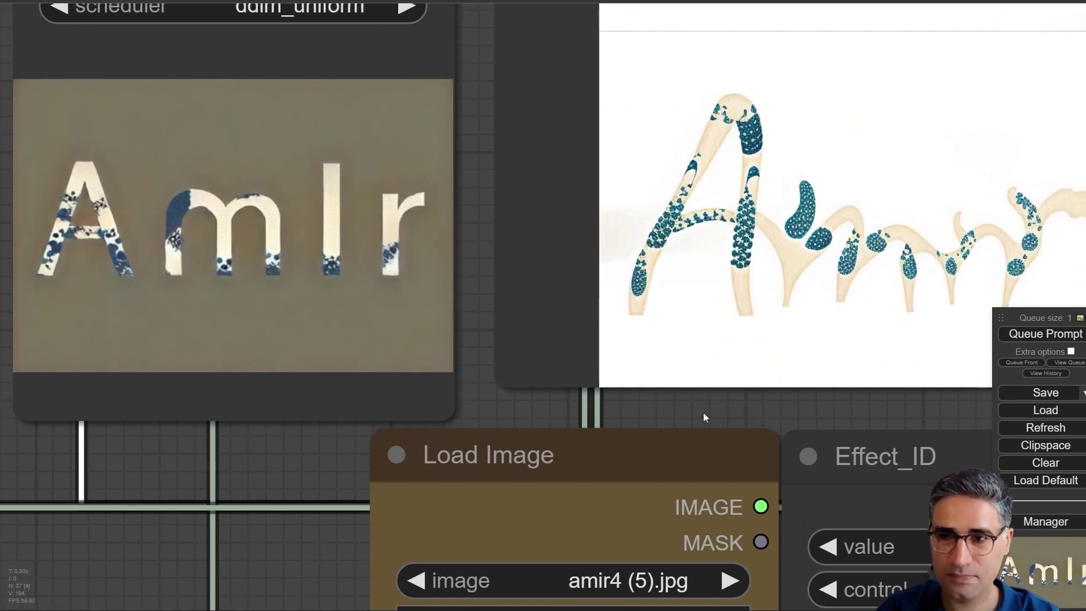
left_click_drag(742, 412, 263, 350)
scroll(554, 364, "down", 7)
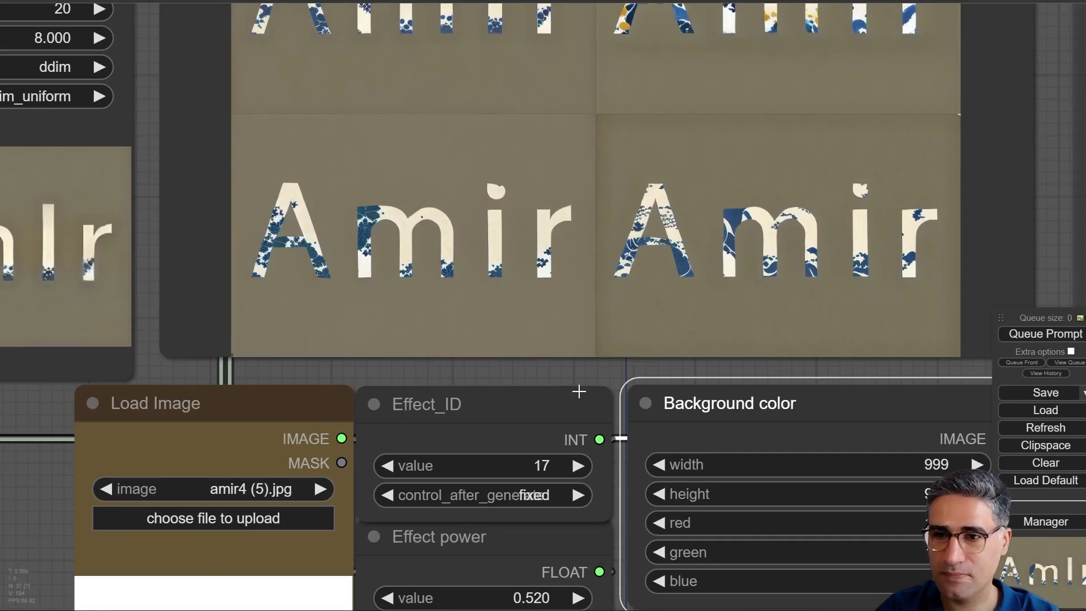
Step: Set the Background color node's red, green and blue values to 255 for a white background
scroll(536, 365, "down", 2)
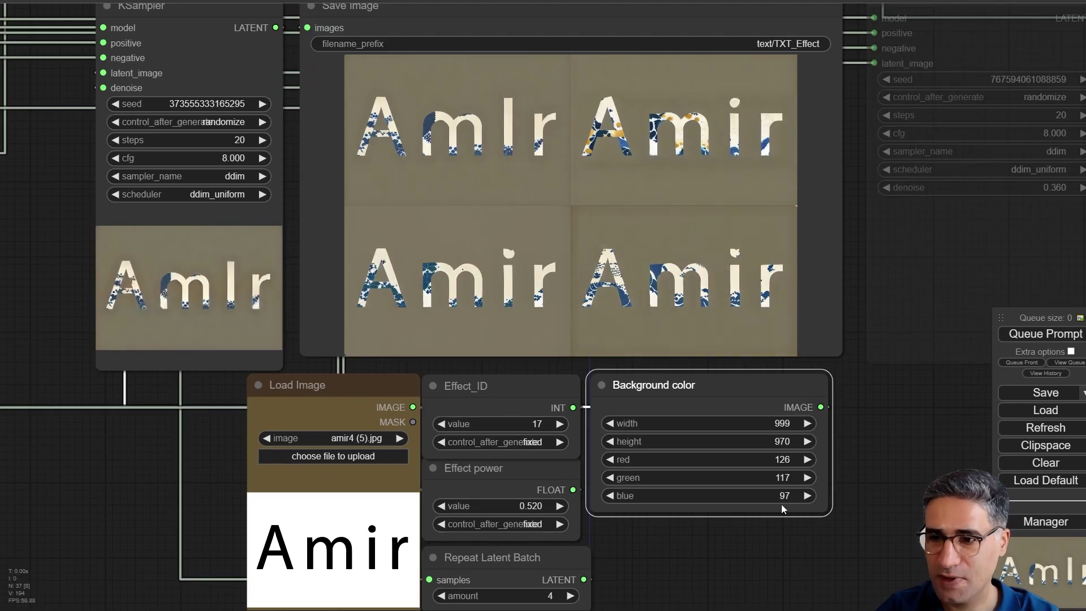
left_click_drag(731, 466, 876, 472)
left_click_drag(754, 501, 877, 499)
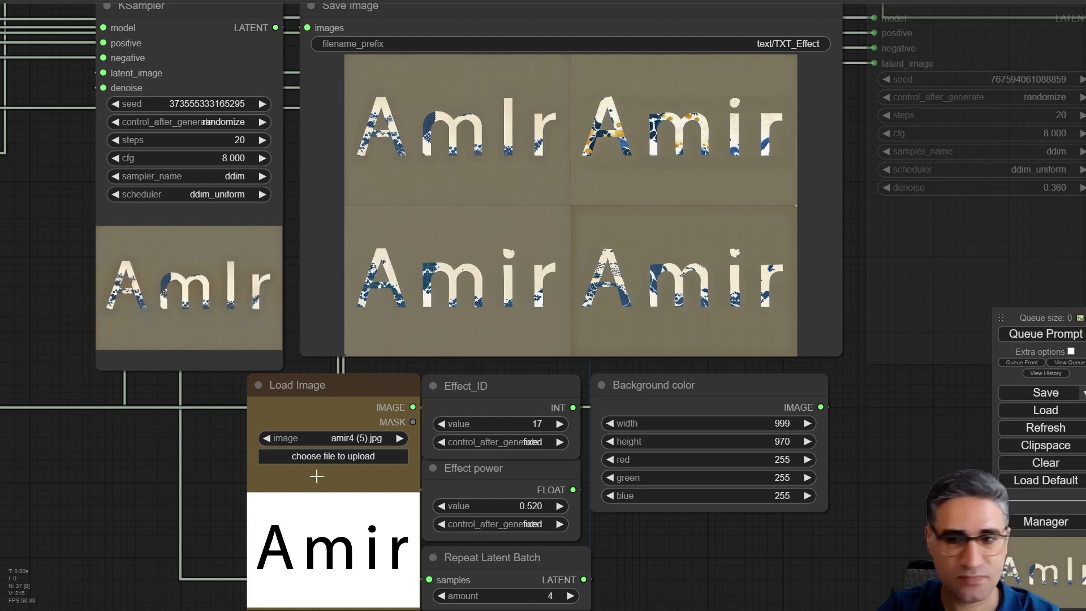
Step: Set the Effect_ID value to 3 and queue the generation
left_click(523, 417)
left_click_drag(507, 426, 589, 409)
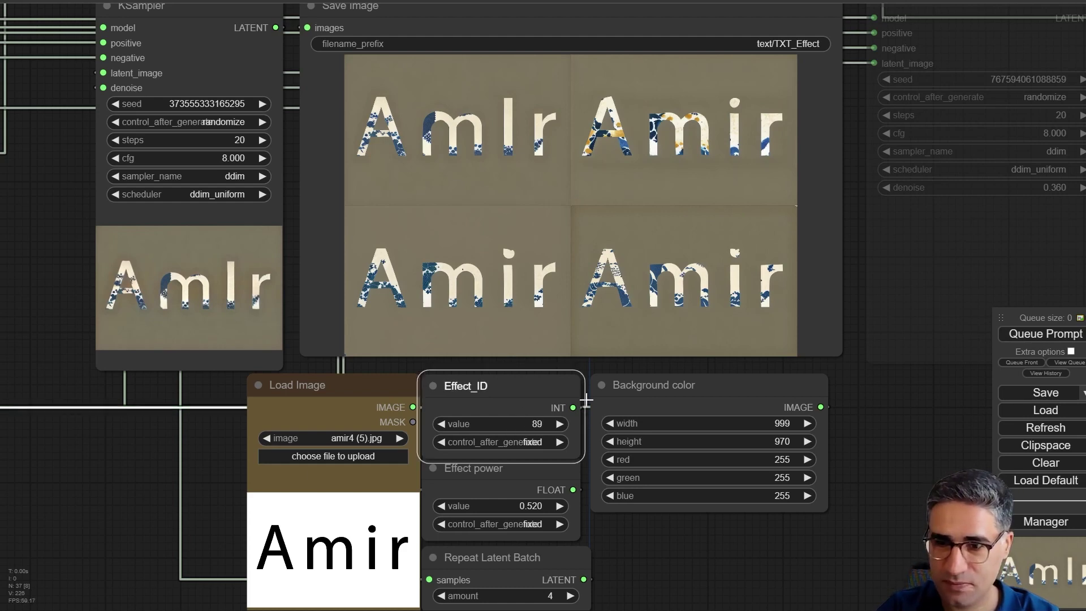
left_click(511, 425)
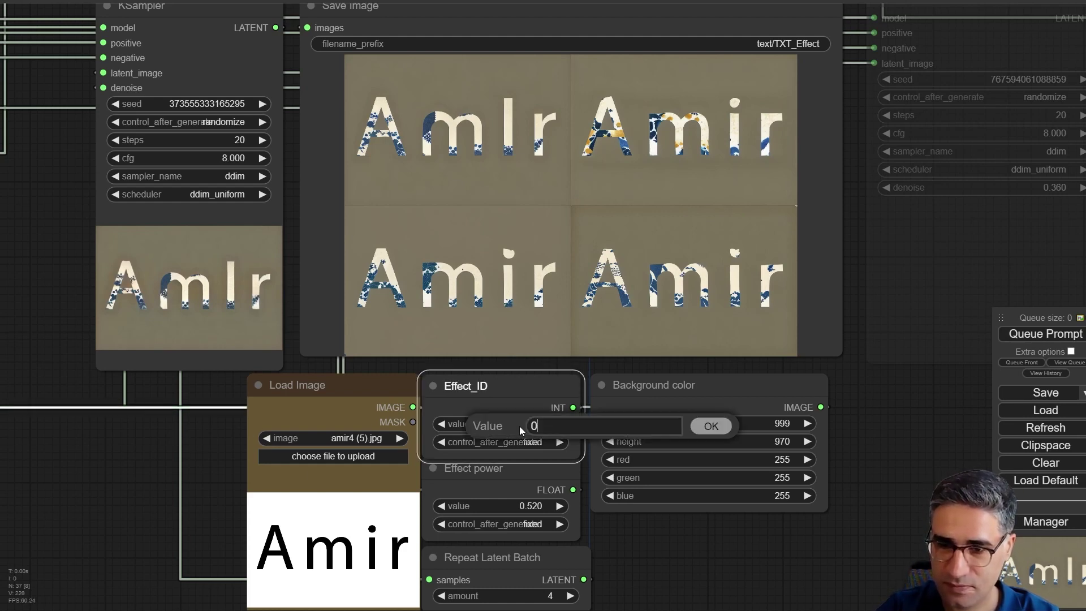
key("Return")
key("ctrl+Return")
Step: Examine the KSampler preview of the sans-serif name rendered with effect 3 on the white background
left_click_drag(768, 545, 710, 472)
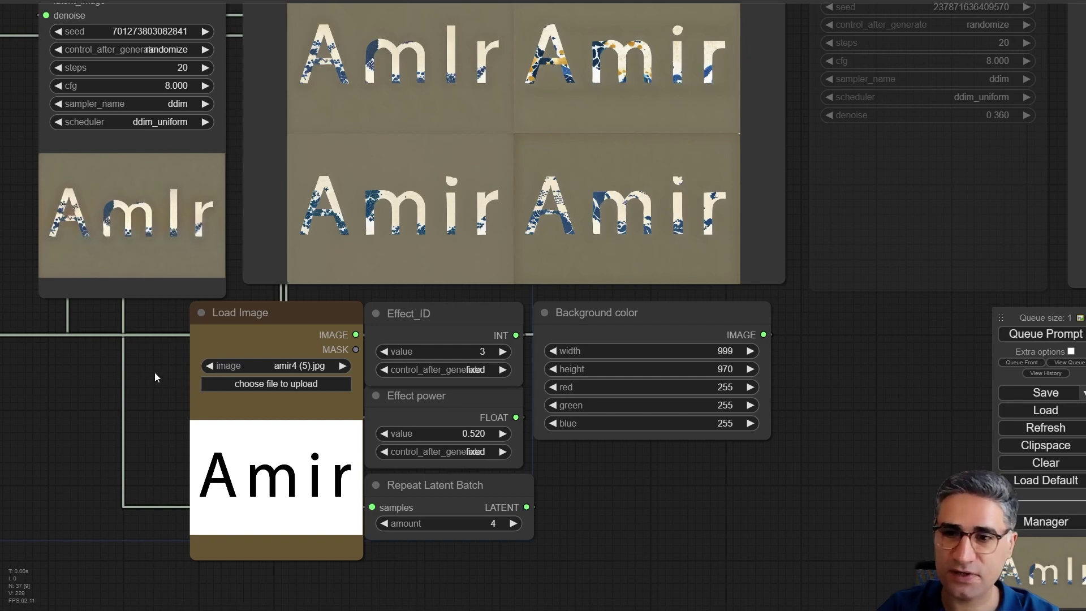
left_click_drag(155, 355, 208, 389)
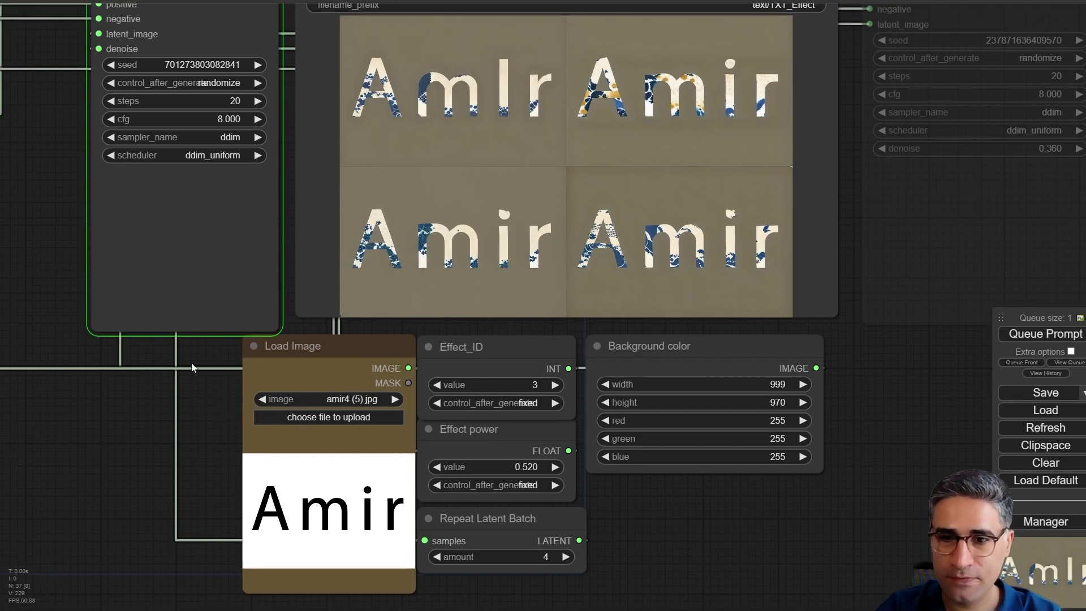
scroll(181, 371, "up", 5)
scroll(116, 154, "up", 4)
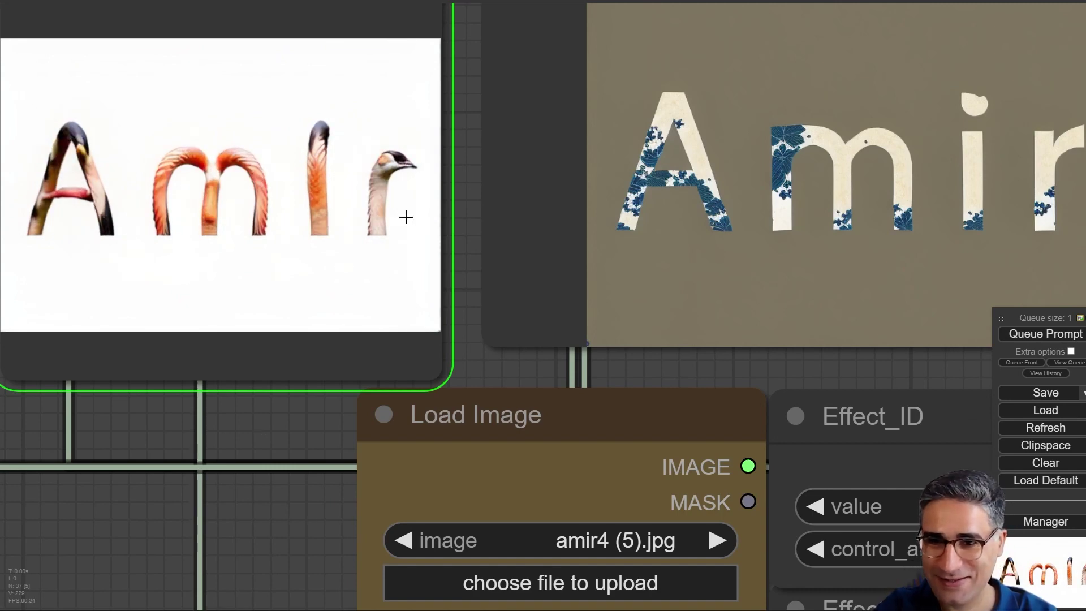
Step: View the four effect 3 lettering results in the Save Image node one by one at enlarged size
left_click_drag(789, 354, 321, 454)
scroll(320, 454, "down", 4)
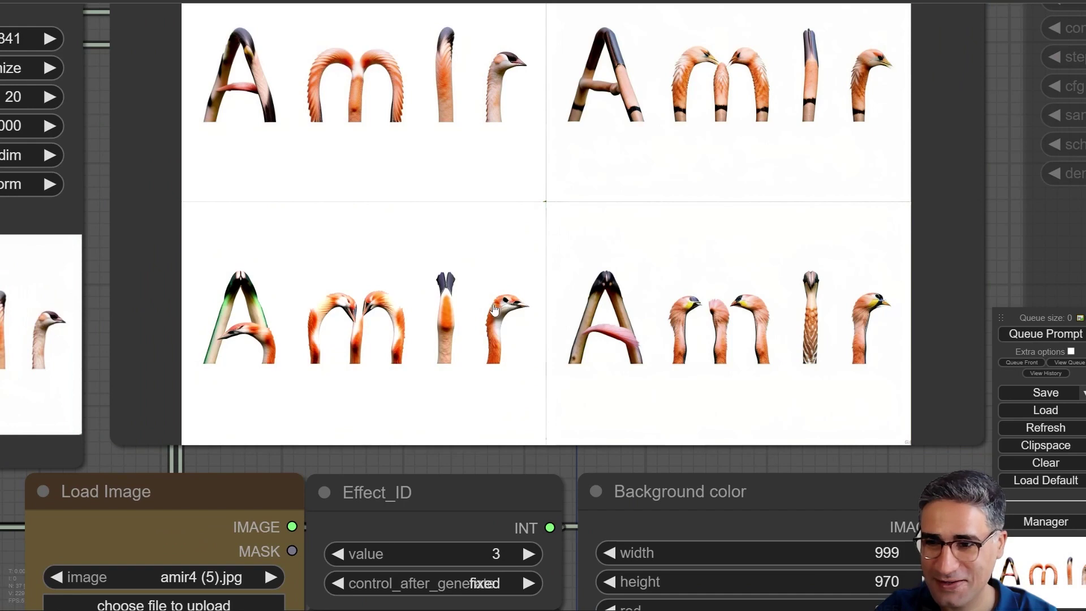
left_click(347, 123)
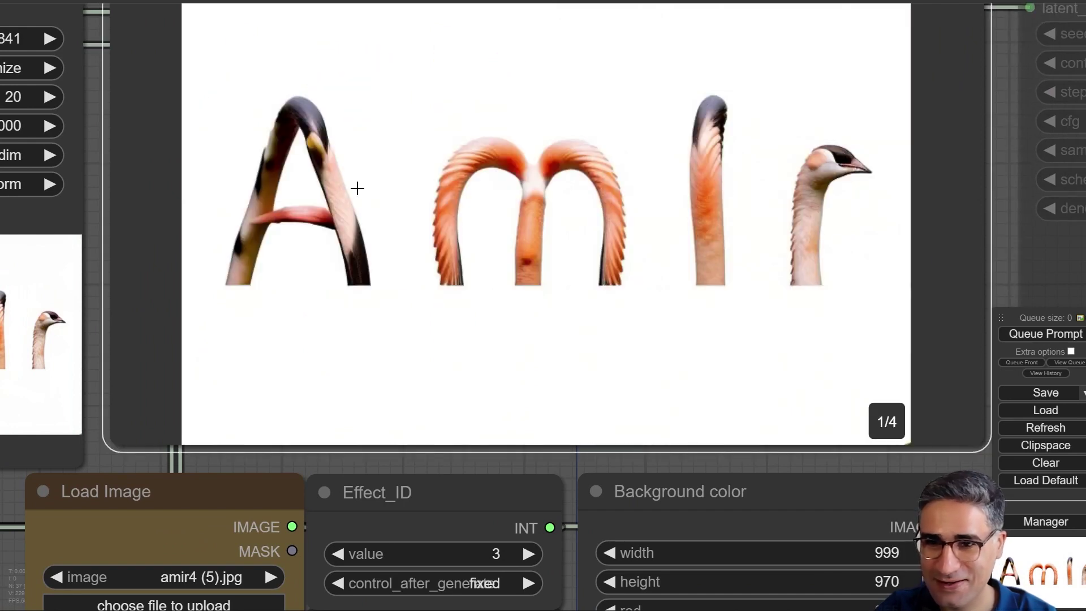
key("Right")
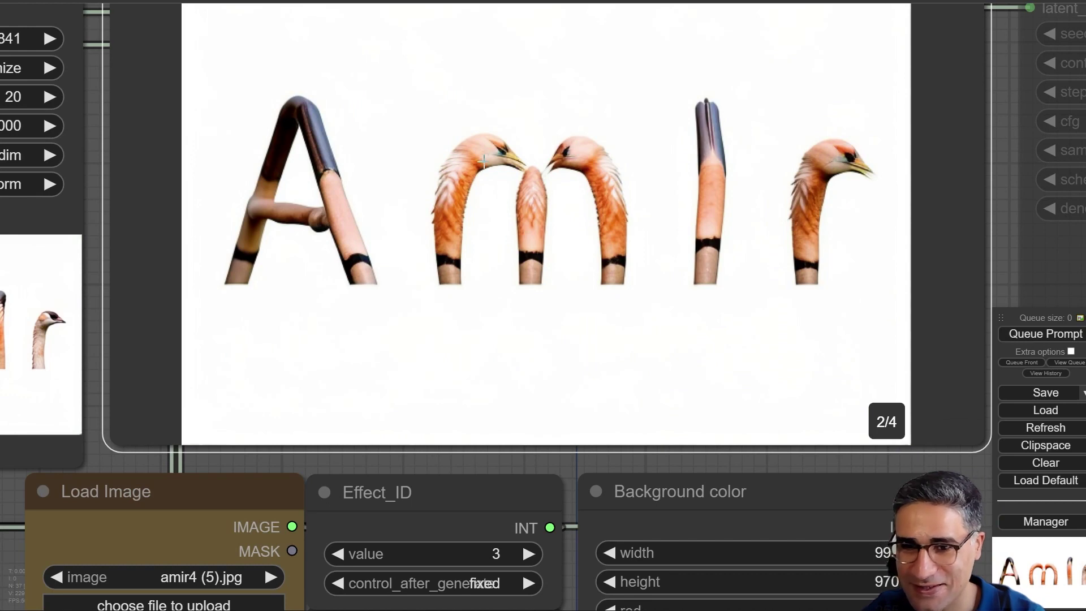
key("Right")
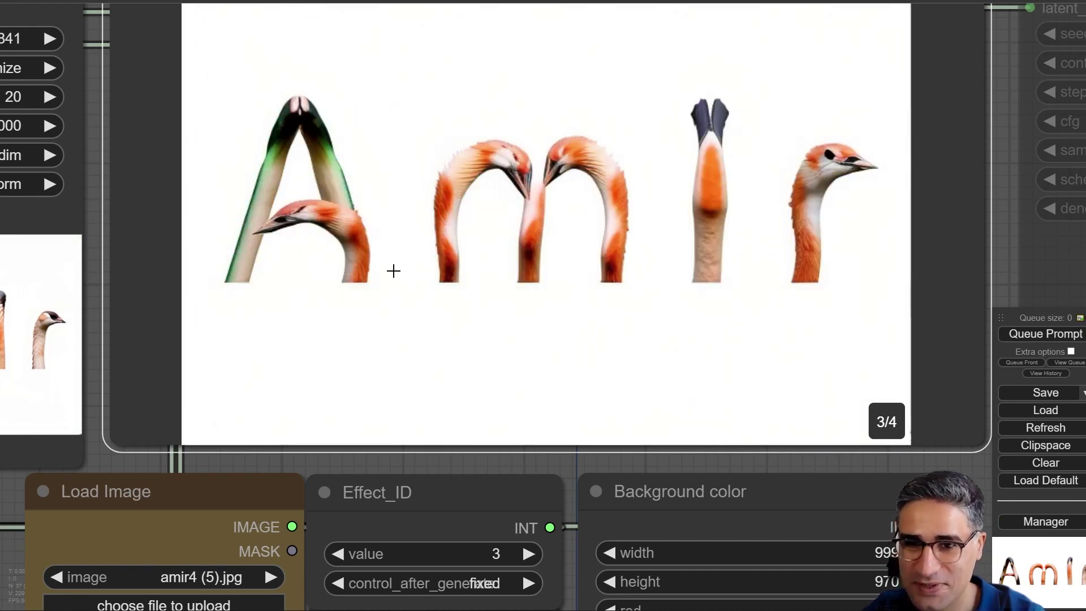
key("Right")
key("Right")
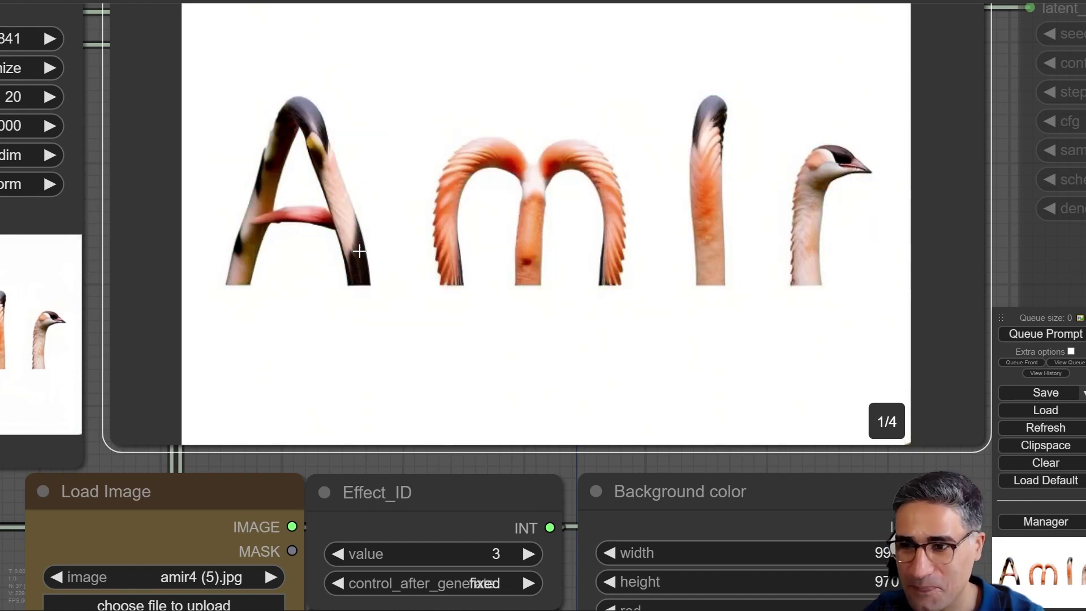
key("Right")
Step: Set the Effect power value to 0.570, queue the generation and check its KSampler preview
scroll(571, 262, "down", 4)
left_click_drag(652, 608, 605, 499)
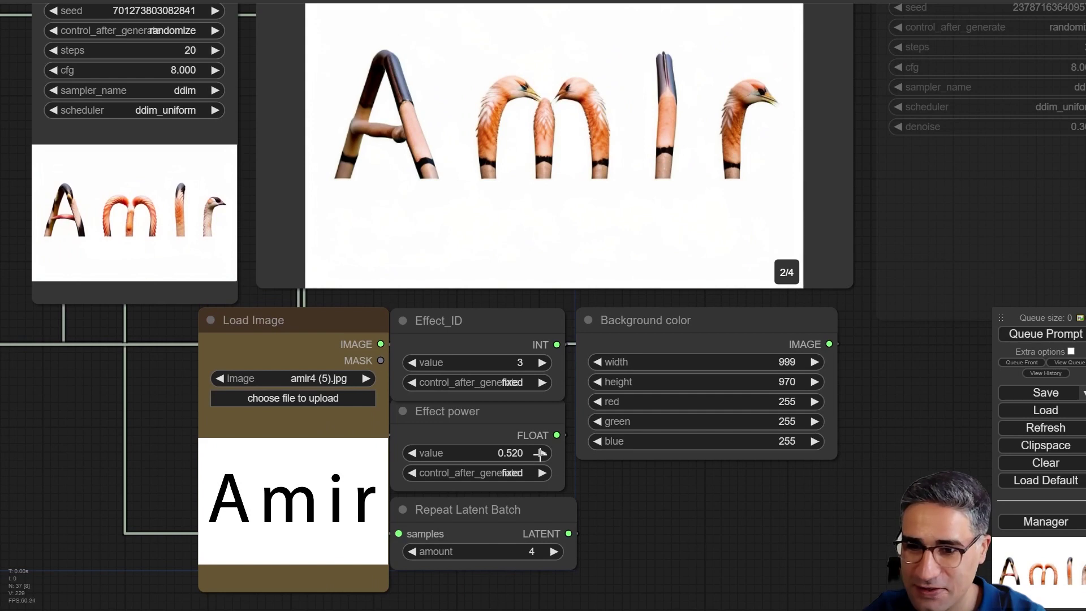
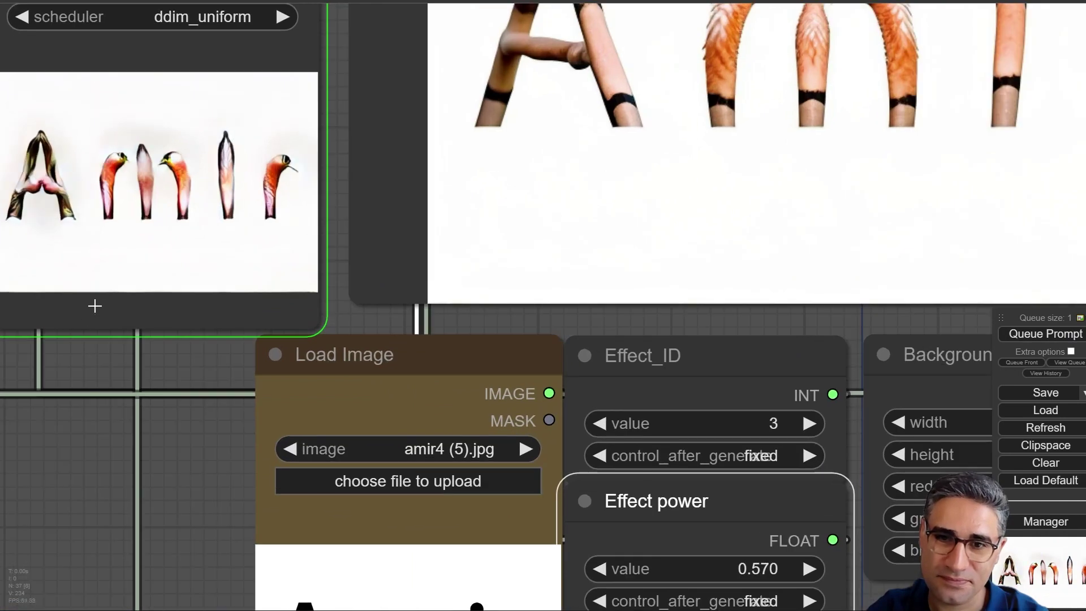
left_click_drag(87, 381, 161, 423)
scroll(138, 311, "up", 3)
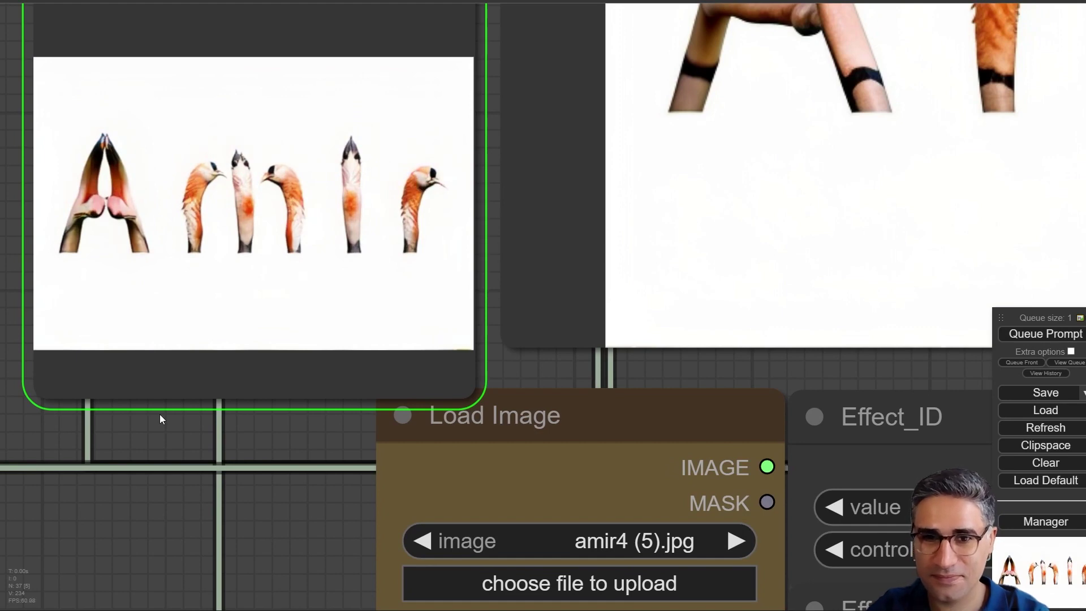
left_click(160, 415)
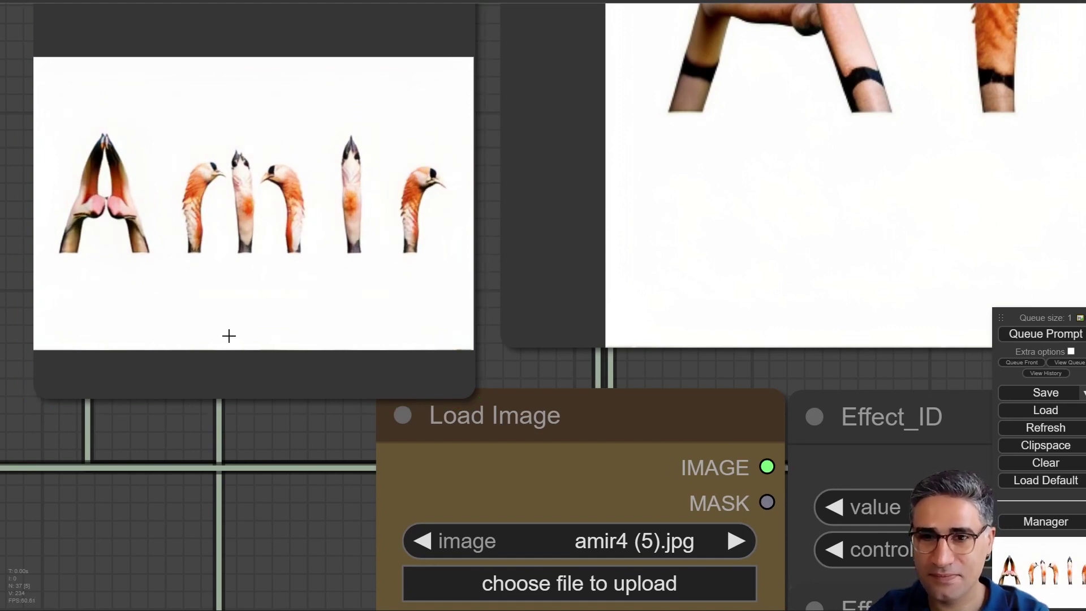
Step: Inspect the four effect 3 results made with 0.570 effect power in the Save Image node
scroll(226, 439, "down", 2)
left_click_drag(703, 408, 276, 531)
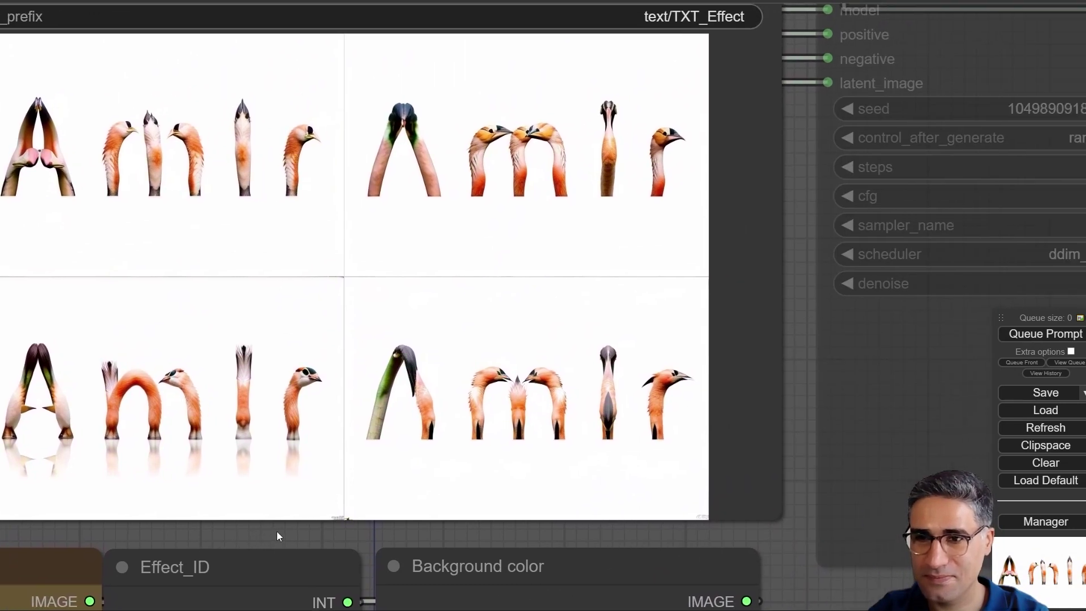
scroll(628, 130, "up", 5)
left_click_drag(894, 453, 893, 150)
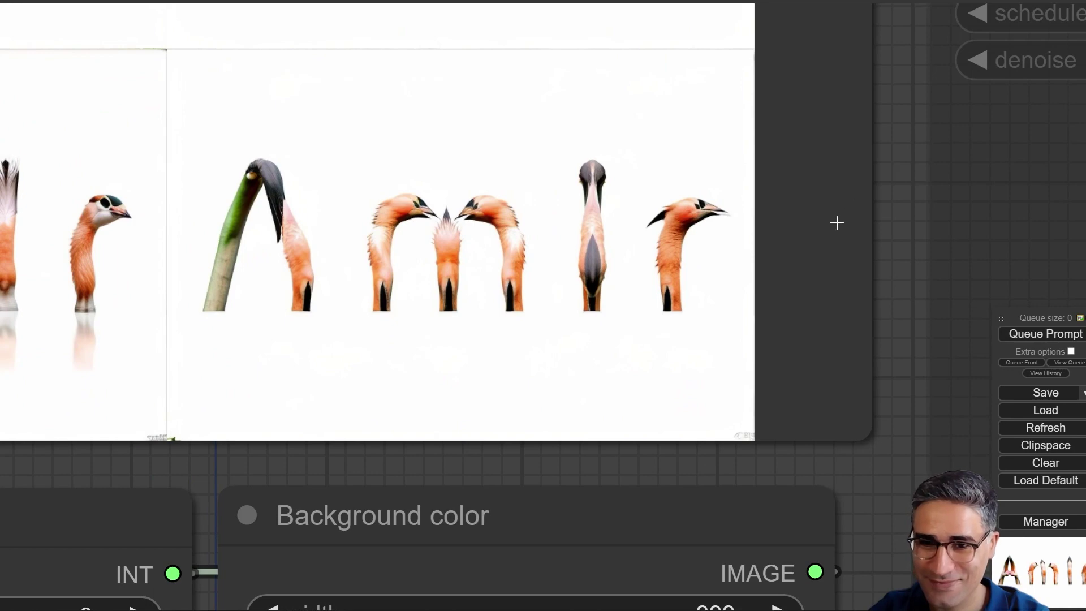
Step: Set the Effect_ID value to 7 and queue the generation
scroll(836, 238, "down", 5)
left_click_drag(891, 547, 935, 376)
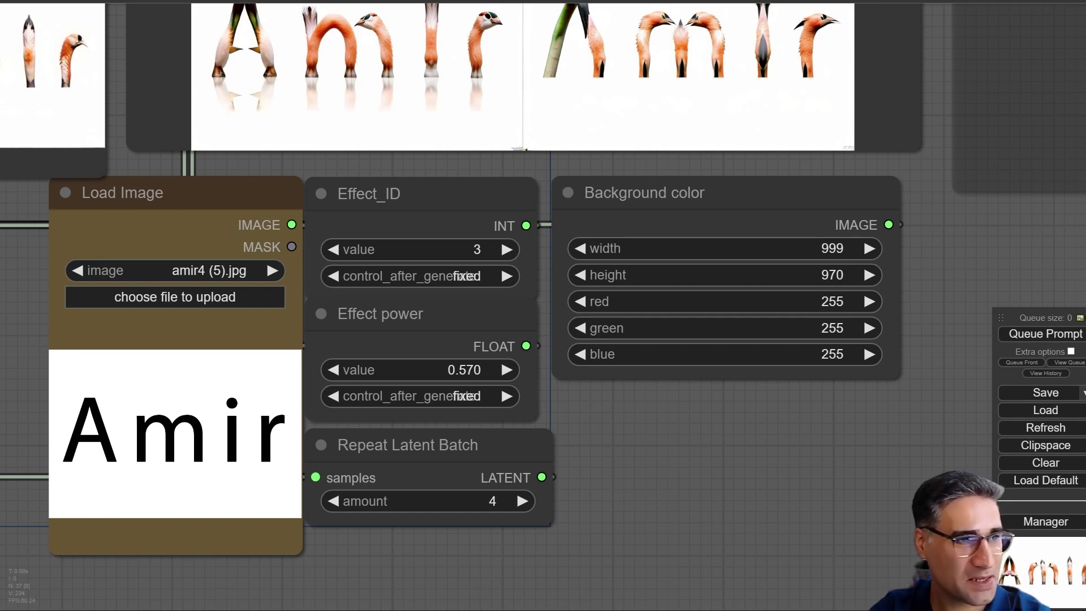
left_click(452, 250)
key("BackSpace")
type("7")
key("Return")
left_click(1048, 330)
Step: Examine the KSampler preview of the sans-serif name rendered with effect 7
left_click_drag(134, 290, 148, 398)
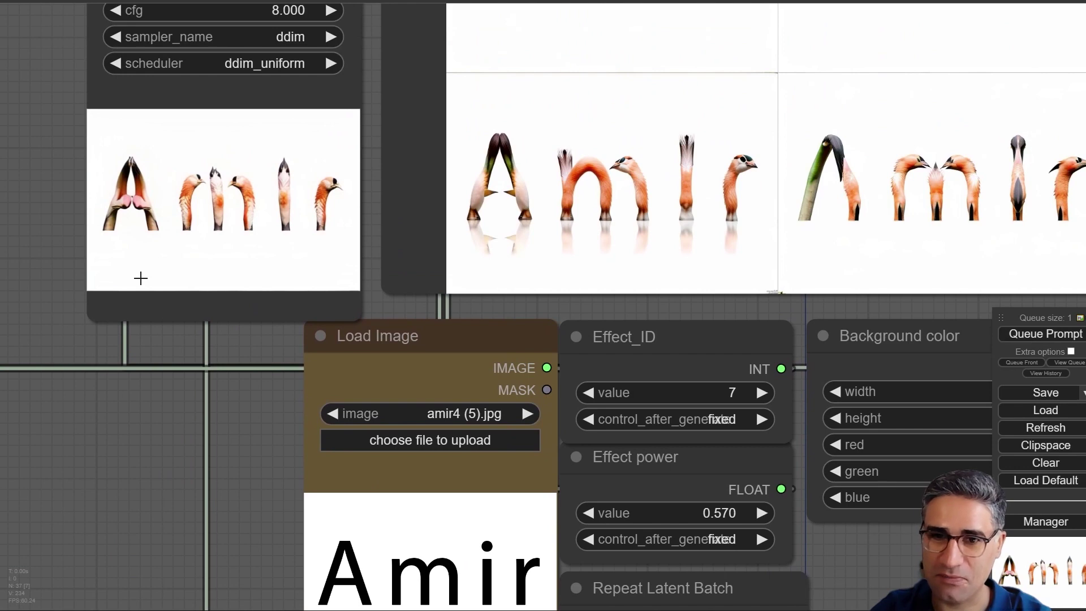
scroll(174, 351, "up", 2)
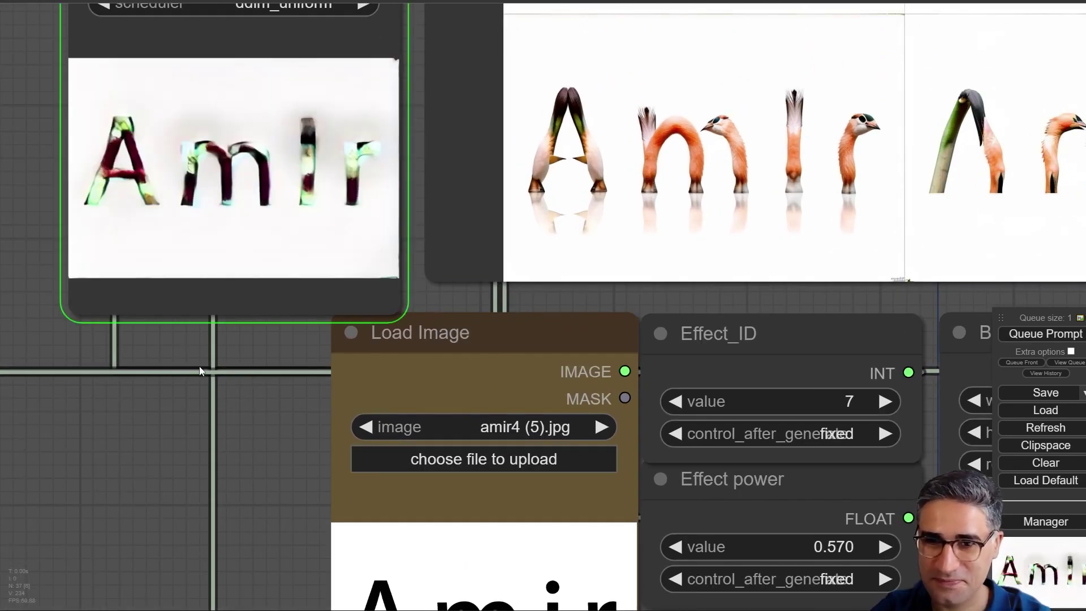
left_click_drag(199, 365, 215, 413)
scroll(215, 413, "up", 4)
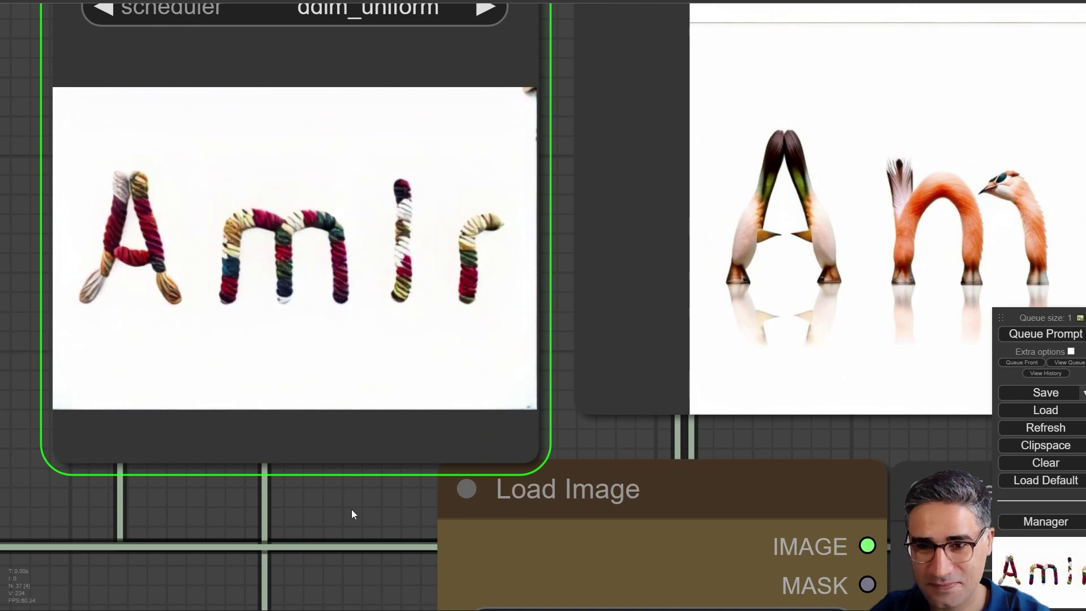
Step: Open the third effect 7 result in the Save Image node and inspect its lettering up close
left_click_drag(351, 509, 300, 515)
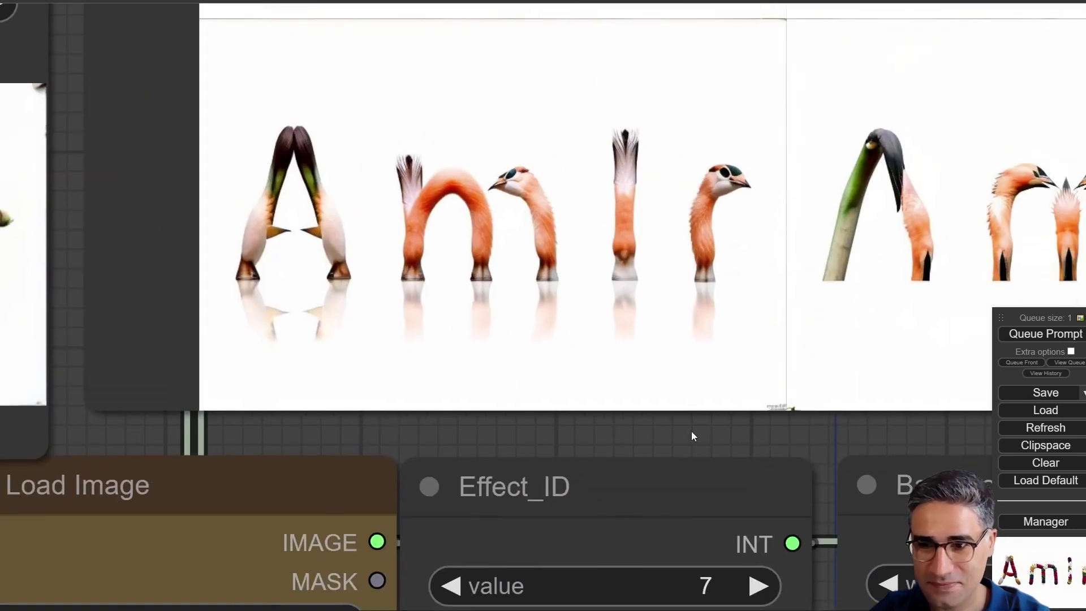
left_click_drag(686, 432, 716, 531)
left_click(380, 307)
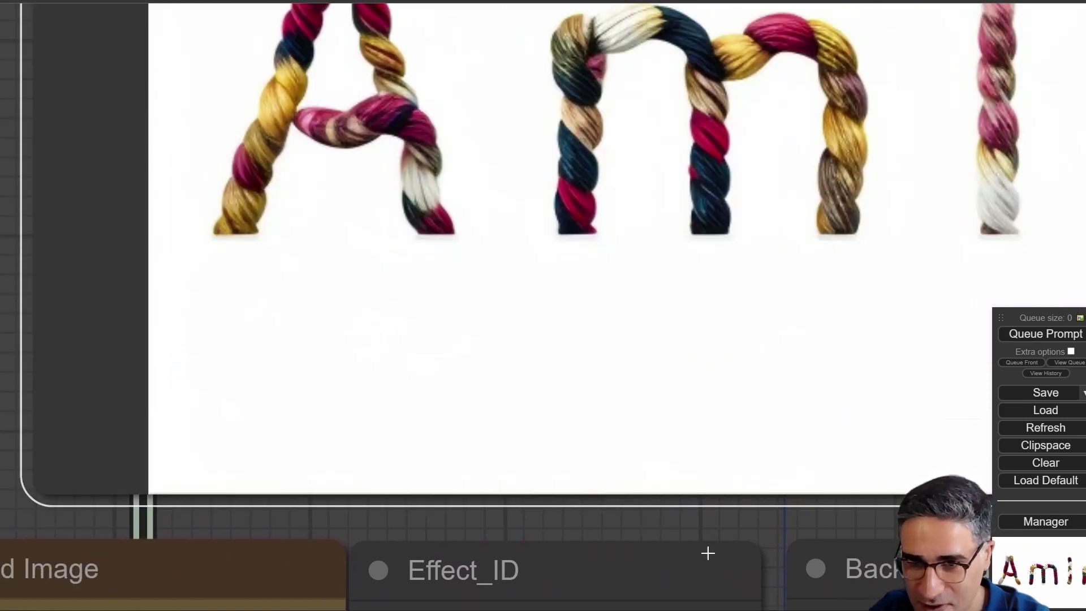
scroll(622, 588, "up", 4)
scroll(589, 529, "down", 5)
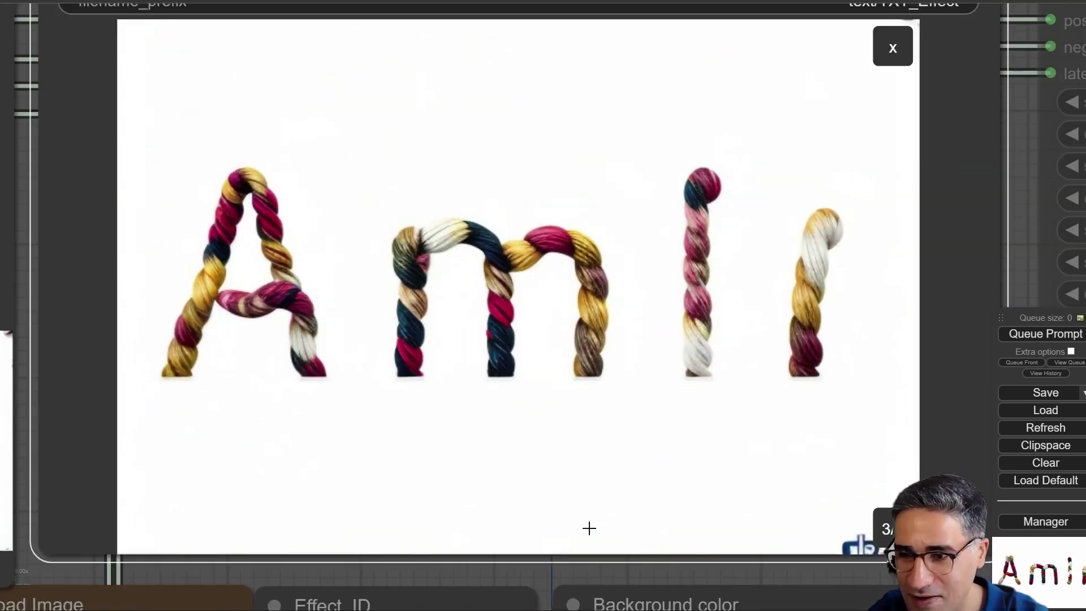
left_click_drag(889, 404, 866, 405)
Step: Page through all four enlarged effect 7 results in the Save Image node, ending on the first one
left_click(540, 390)
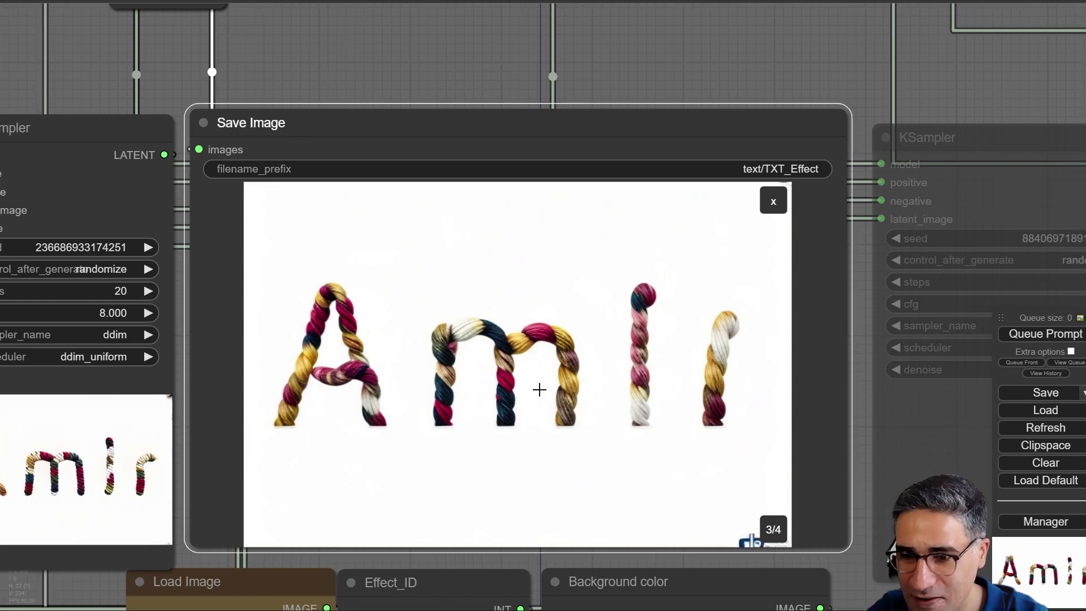
key("Right")
left_click(538, 389)
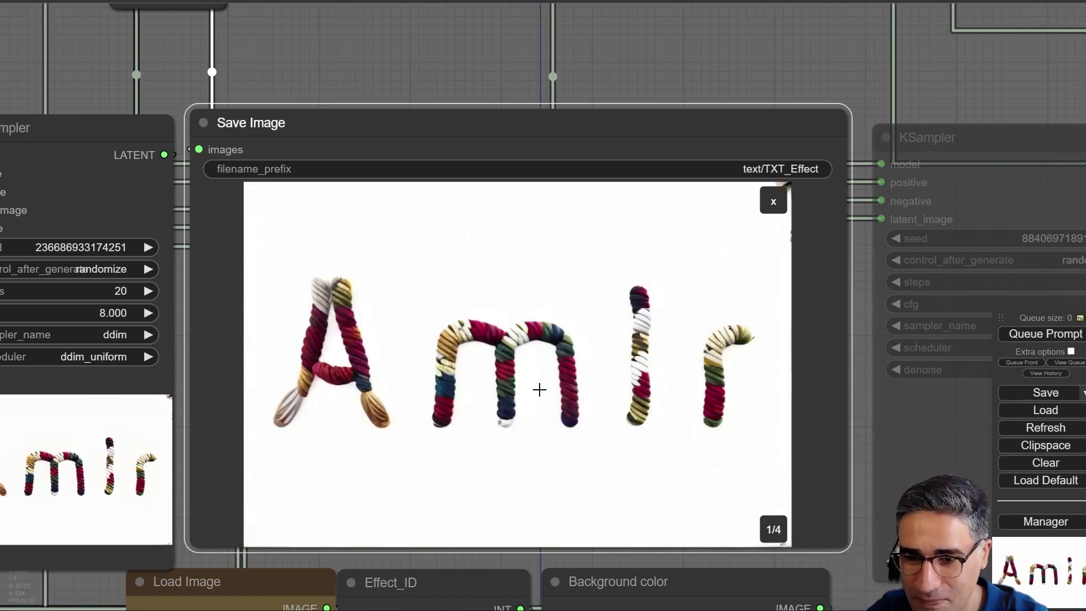
scroll(541, 394, "up", 5)
left_click(553, 407)
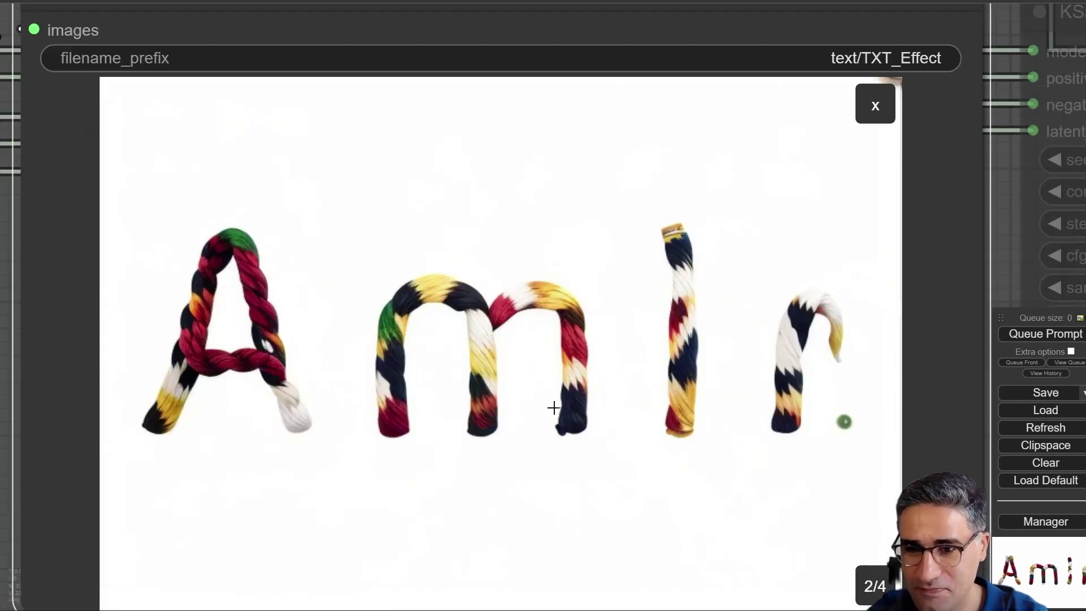
left_click(553, 407)
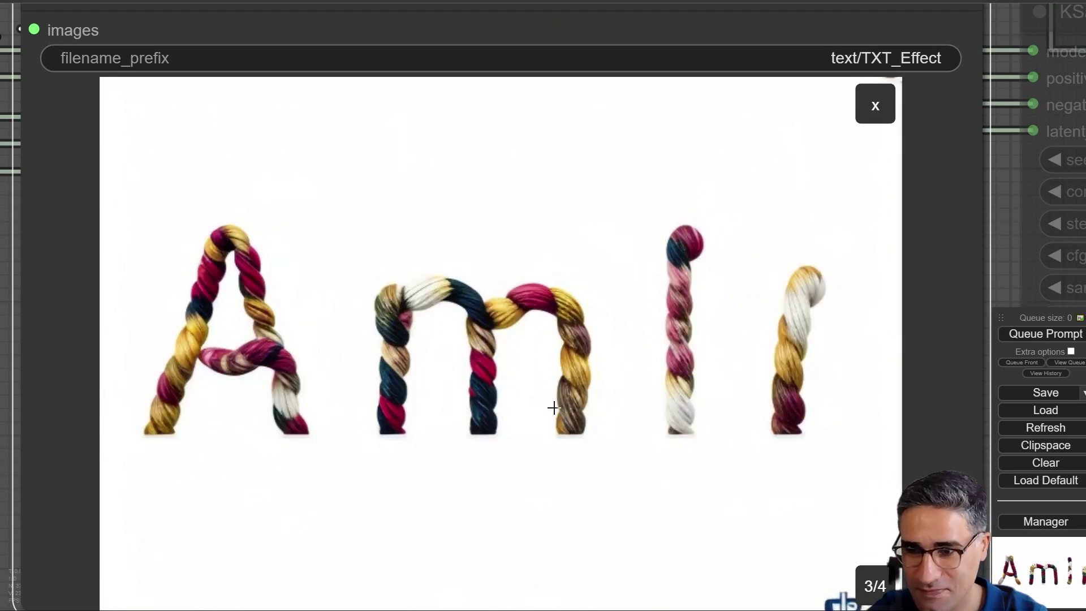
left_click(544, 404)
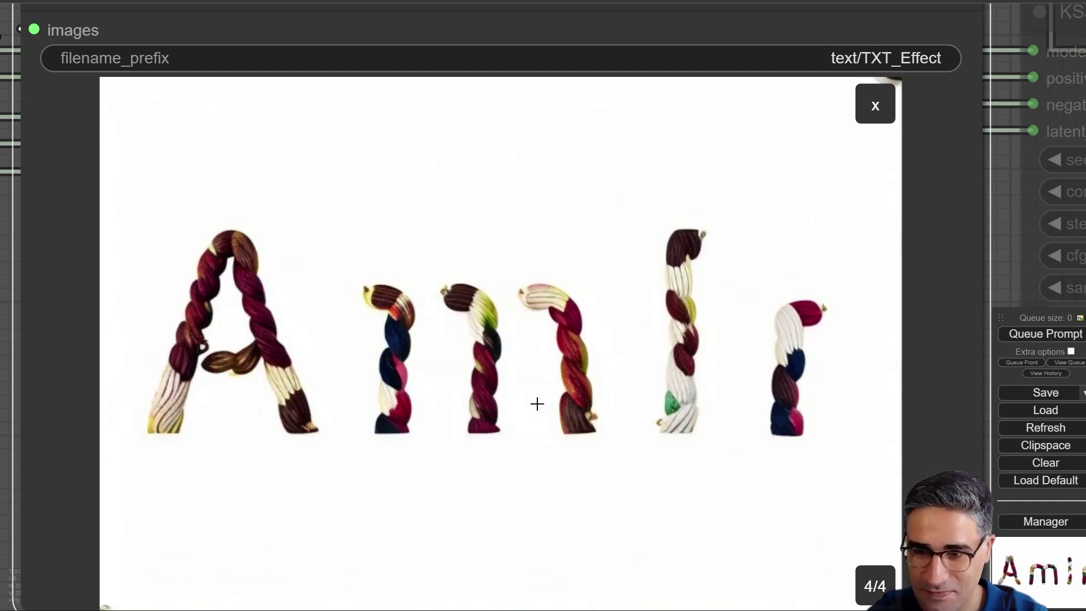
left_click(538, 402)
scroll(537, 403, "down", 3)
scroll(537, 403, "down", 3)
left_click_drag(807, 562, 761, 505)
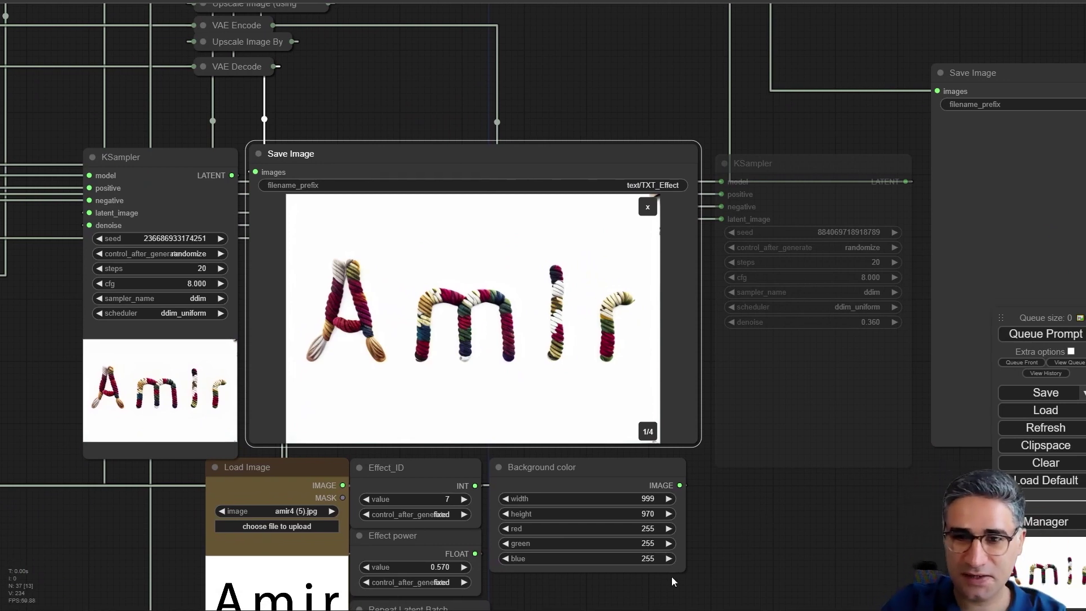
left_click_drag(749, 579, 772, 449)
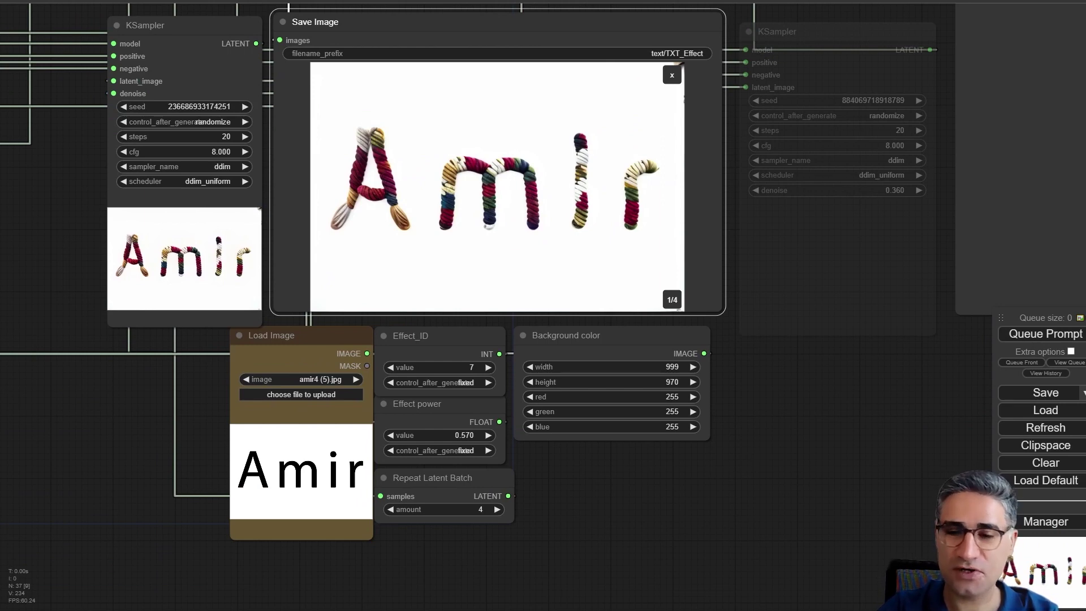
left_click_drag(145, 376, 187, 439)
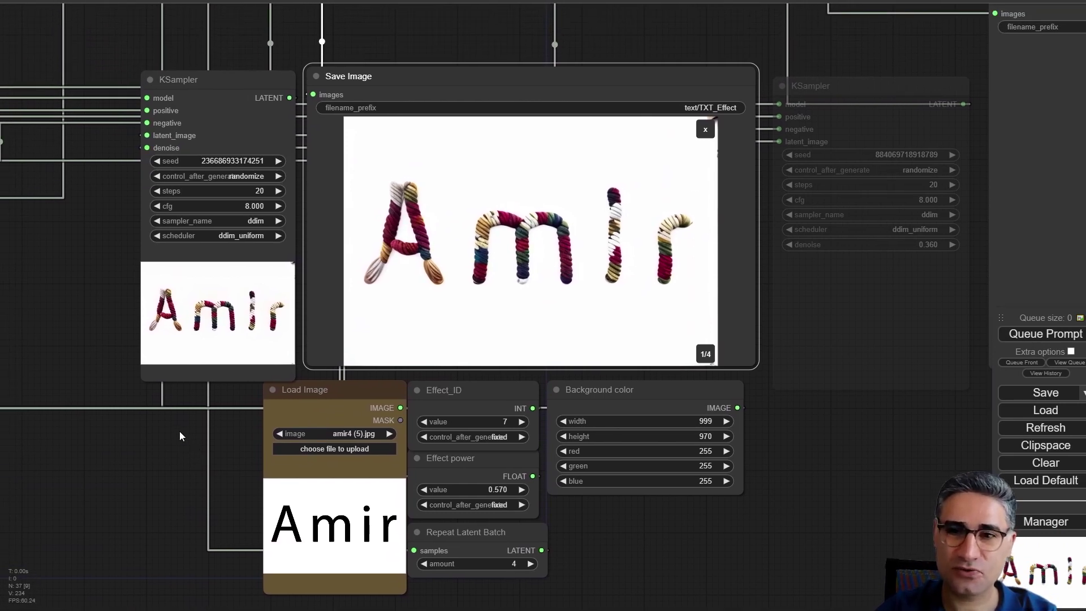